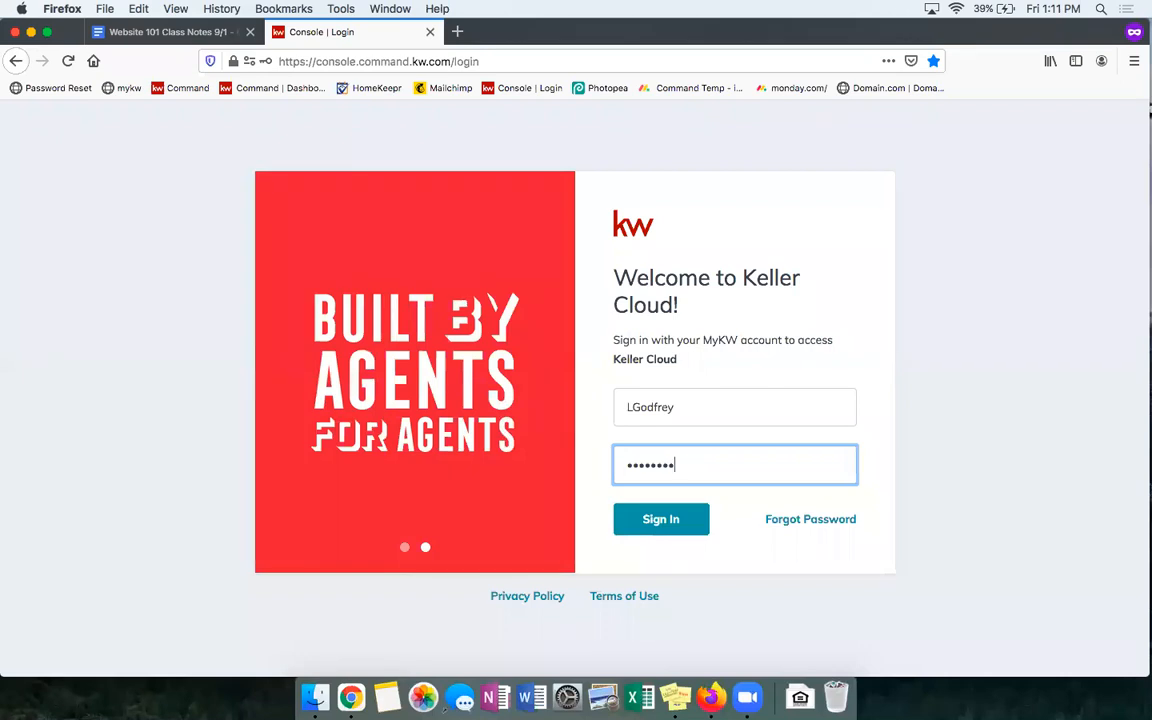
- Sign in to Keller Cloud with the filled-in credentials and open the Marketing Profile in the account's Connect Settings
{"action": "left_click", "coordinate": [987, 355]}
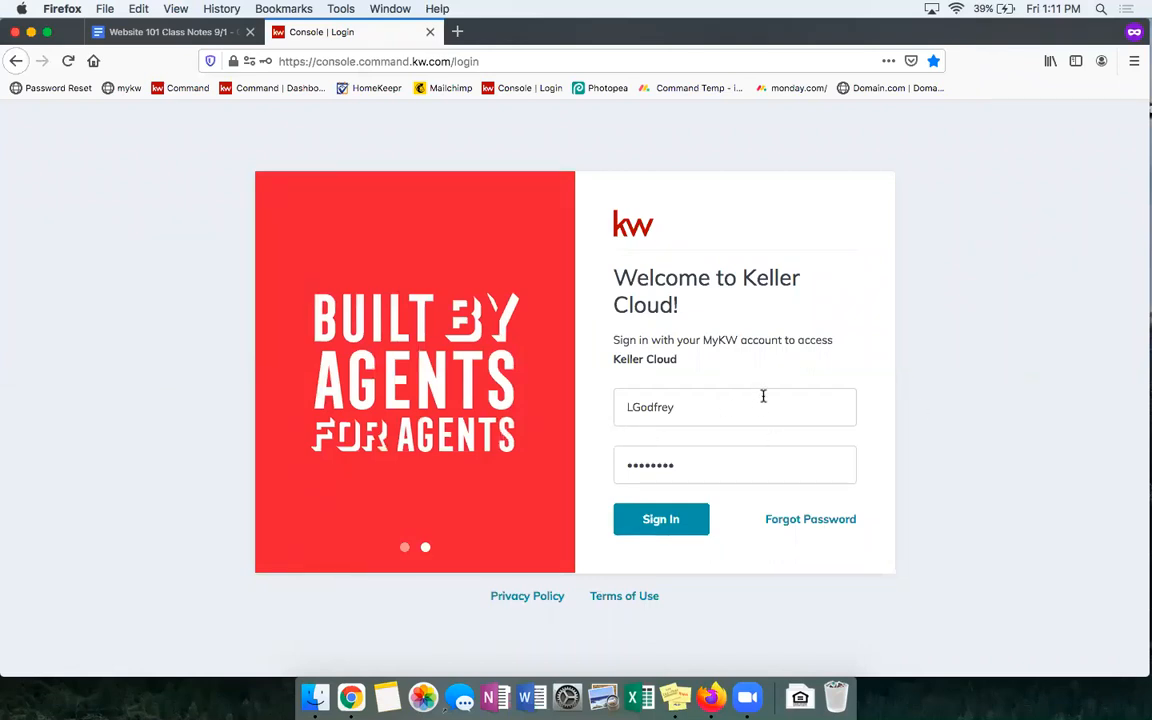
{"action": "left_click", "coordinate": [662, 521]}
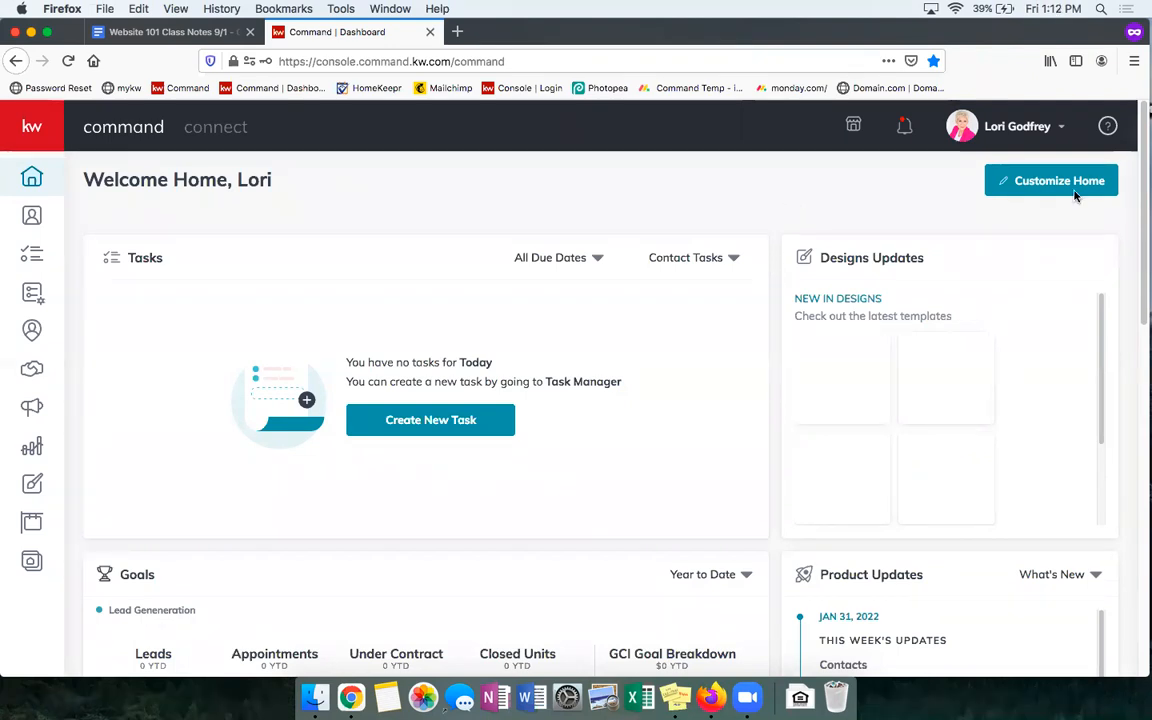
{"action": "left_click", "coordinate": [1000, 127]}
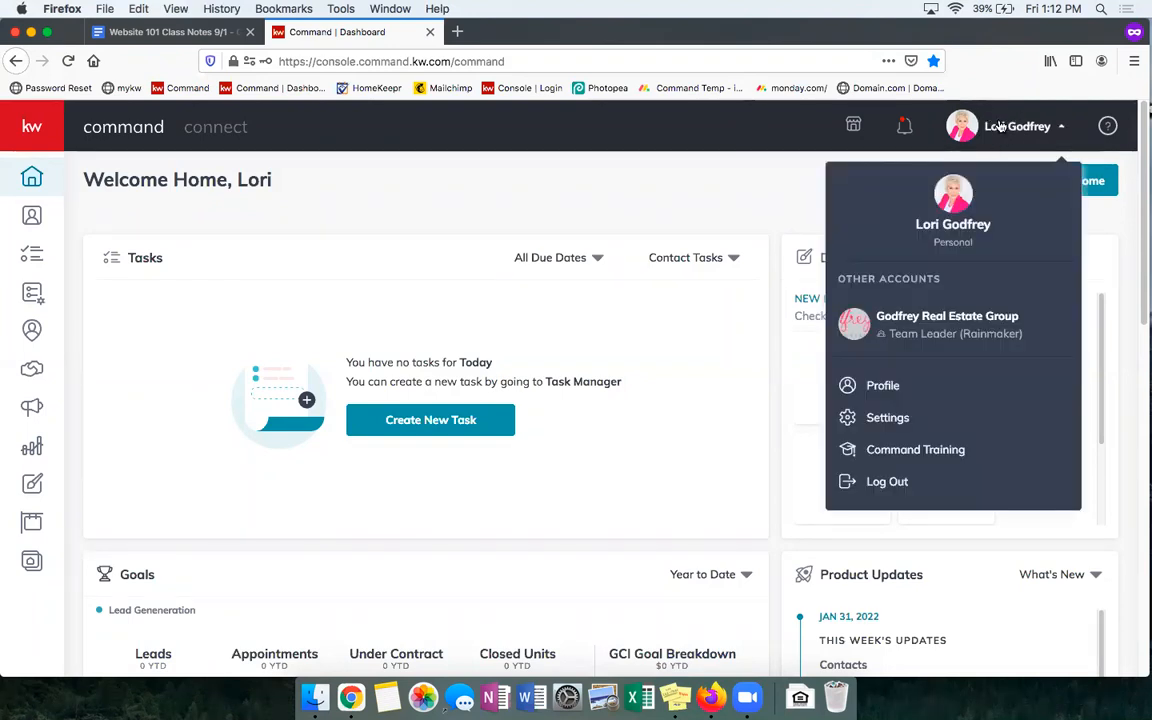
{"action": "left_click", "coordinate": [882, 420]}
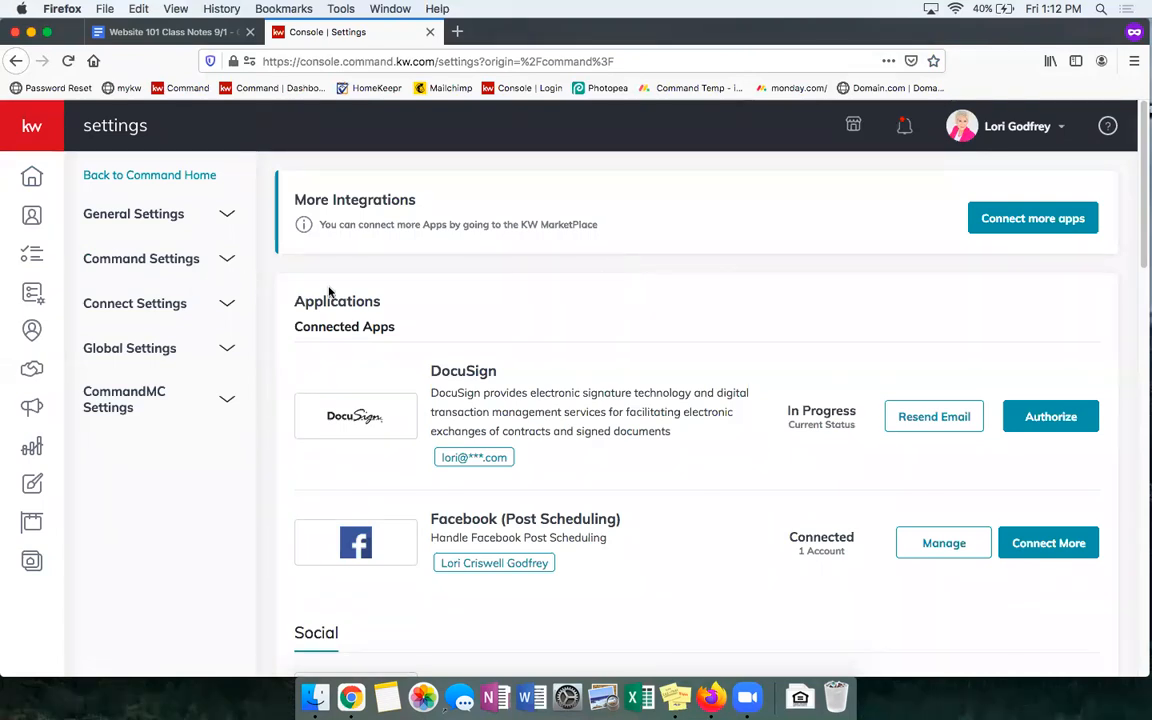
{"action": "left_click", "coordinate": [175, 308]}
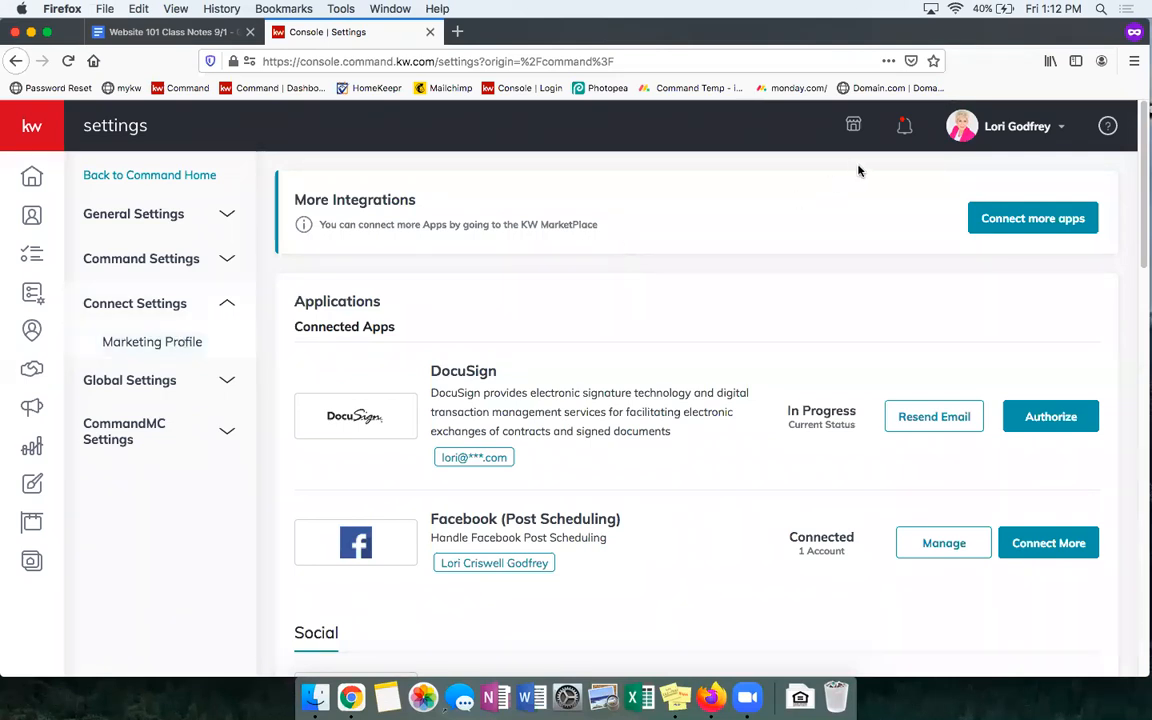
{"action": "left_click", "coordinate": [148, 344]}
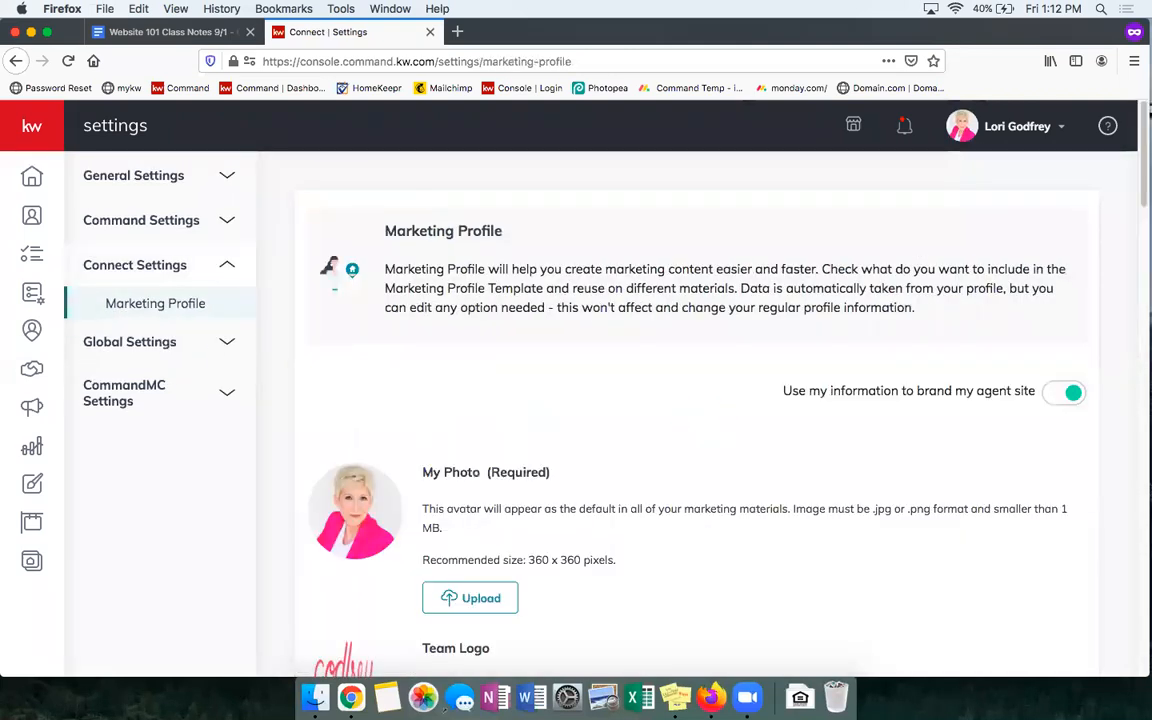
- Review the My Photo and Team Logo sections of the marketing profile, including the image format and recommended size requirements
{"action": "scroll", "coordinate": [676, 527], "scroll_direction": "down", "scroll_amount": 5}
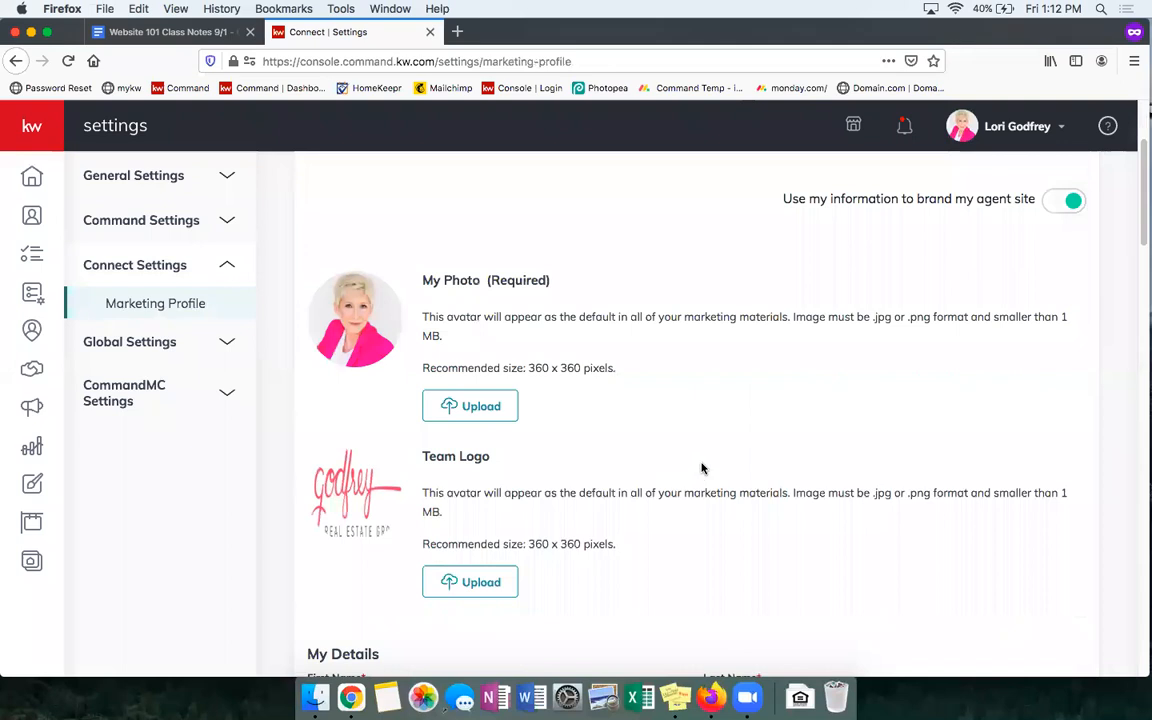
{"action": "scroll", "coordinate": [828, 519], "scroll_direction": "up", "scroll_amount": 1}
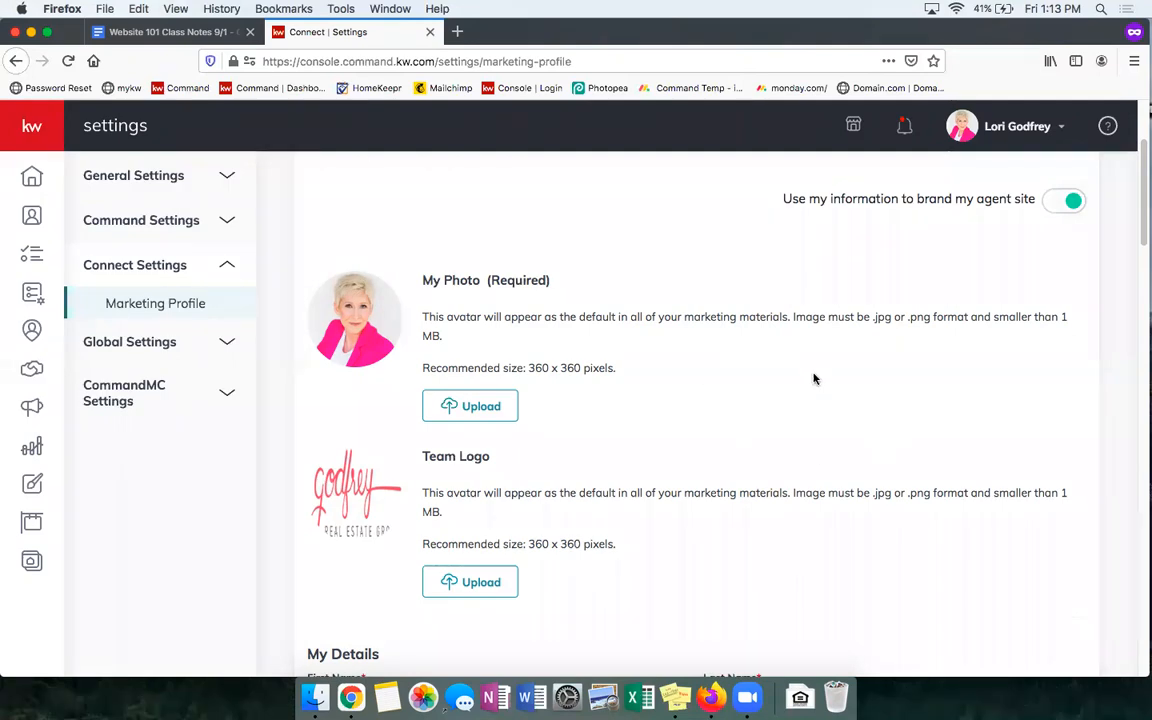
{"action": "scroll", "coordinate": [800, 400], "scroll_direction": "down", "scroll_amount": 3}
{"action": "scroll", "coordinate": [815, 432], "scroll_direction": "up", "scroll_amount": 2}
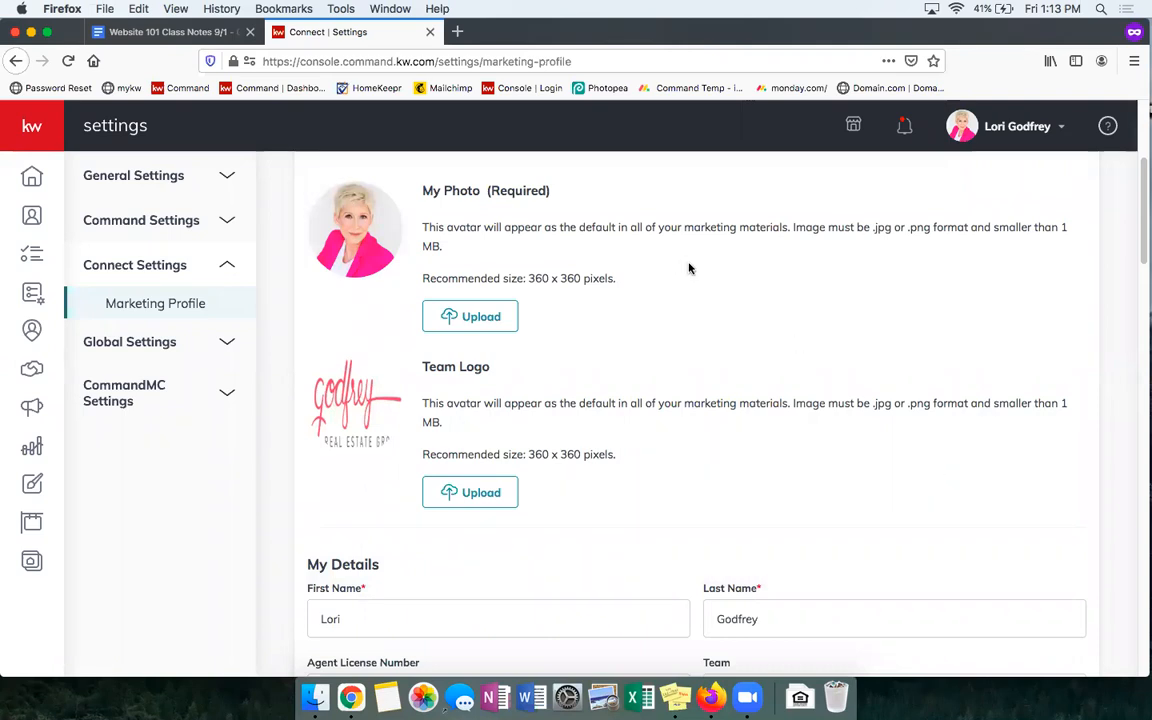
{"action": "scroll", "coordinate": [684, 285], "scroll_direction": "up", "scroll_amount": 2}
{"action": "scroll", "coordinate": [872, 481], "scroll_direction": "down", "scroll_amount": 1}
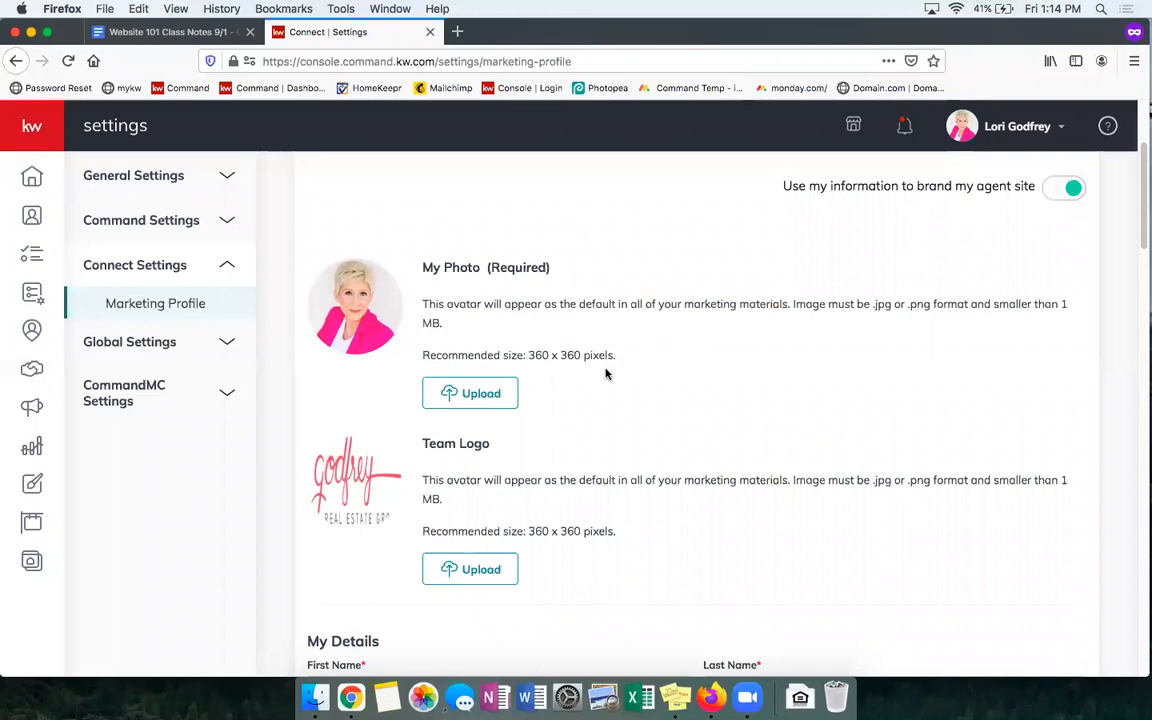
{"action": "left_click_drag", "start_coordinate": [528, 355], "coordinate": [621, 359]}
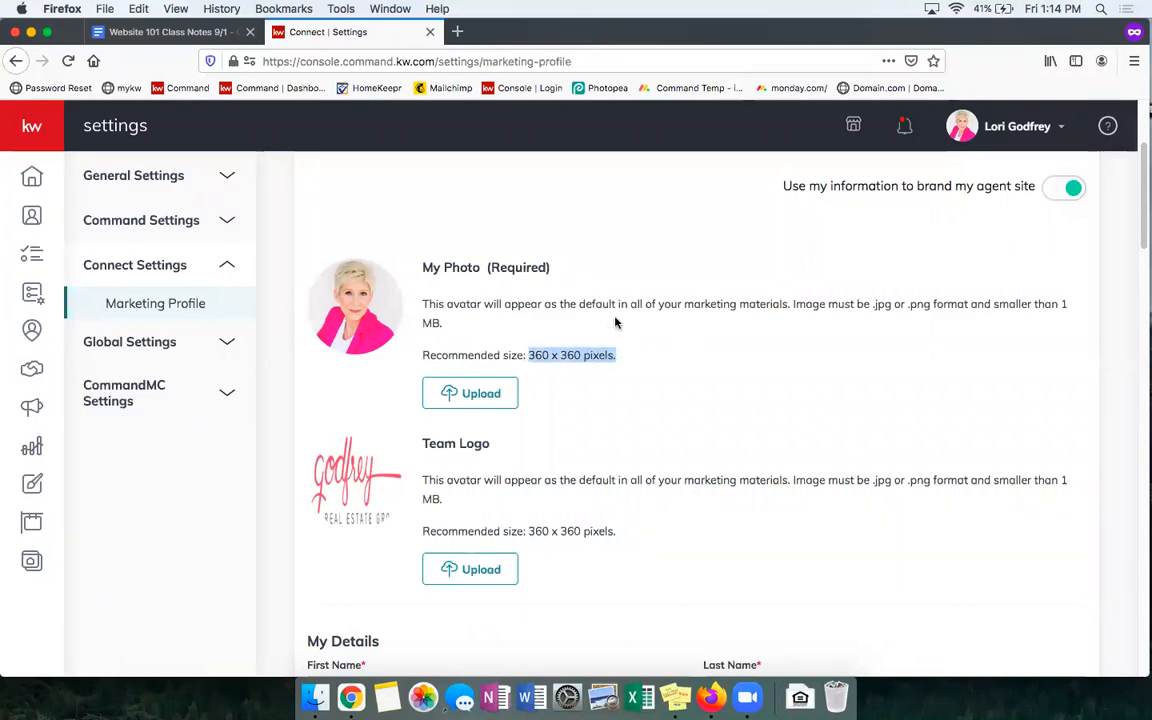
{"action": "left_click", "coordinate": [615, 321]}
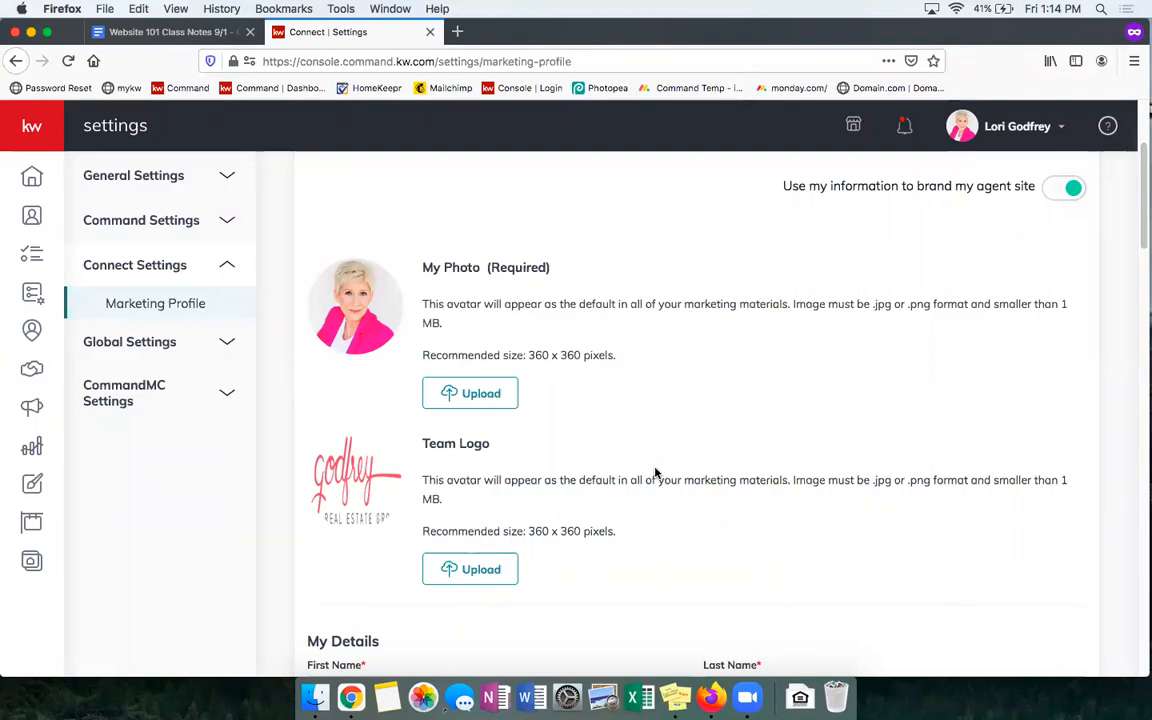
{"action": "scroll", "coordinate": [661, 491], "scroll_direction": "down", "scroll_amount": 2}
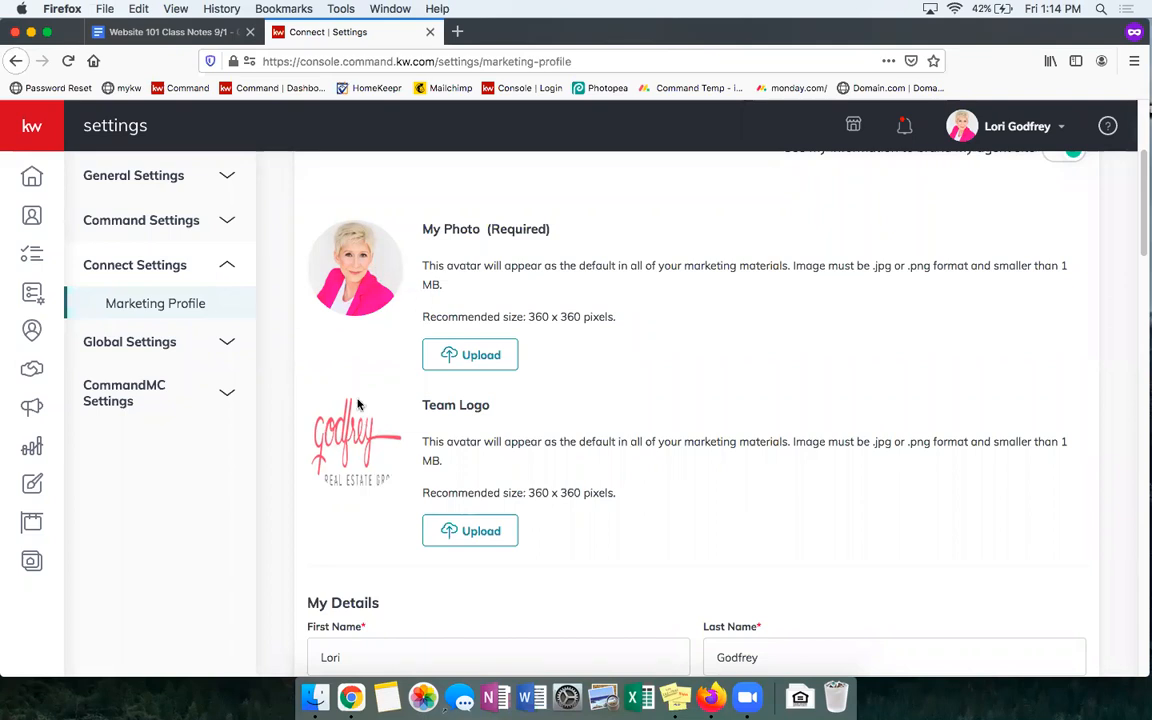
{"action": "scroll", "coordinate": [378, 436], "scroll_direction": "down", "scroll_amount": 1}
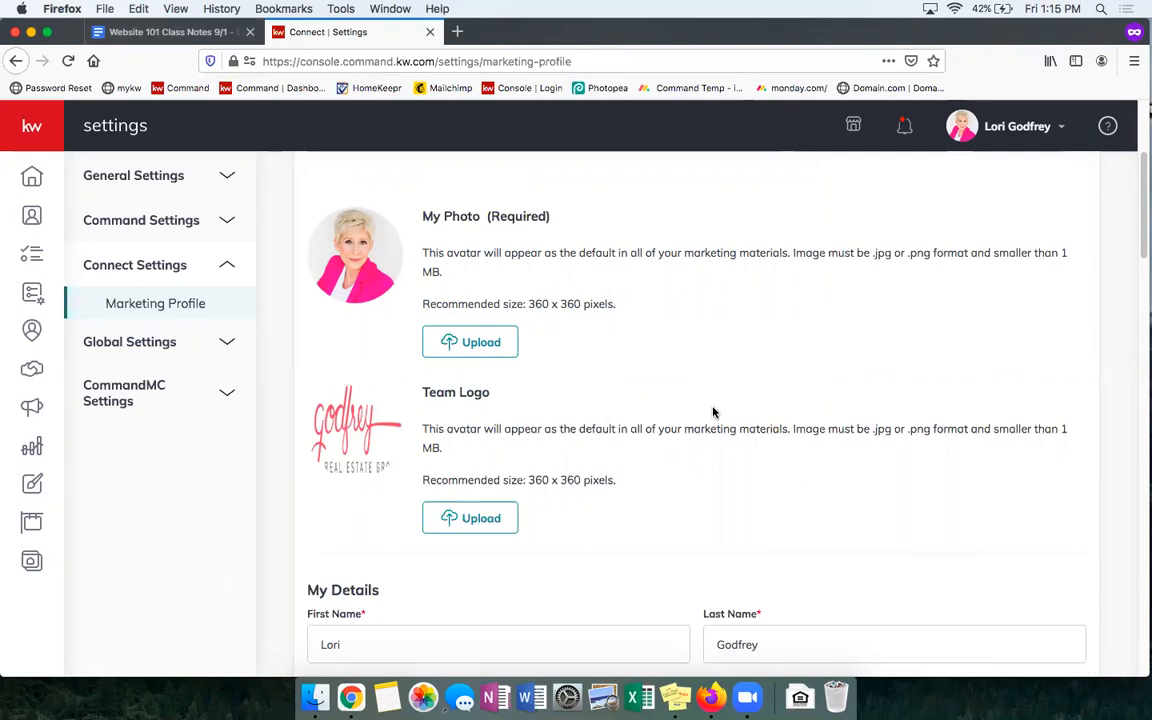
- Review the My Details section, checking the agent license number, team, professional job title and designations fields
{"action": "scroll", "coordinate": [714, 410], "scroll_direction": "down", "scroll_amount": 2}
{"action": "scroll", "coordinate": [783, 414], "scroll_direction": "down", "scroll_amount": 4}
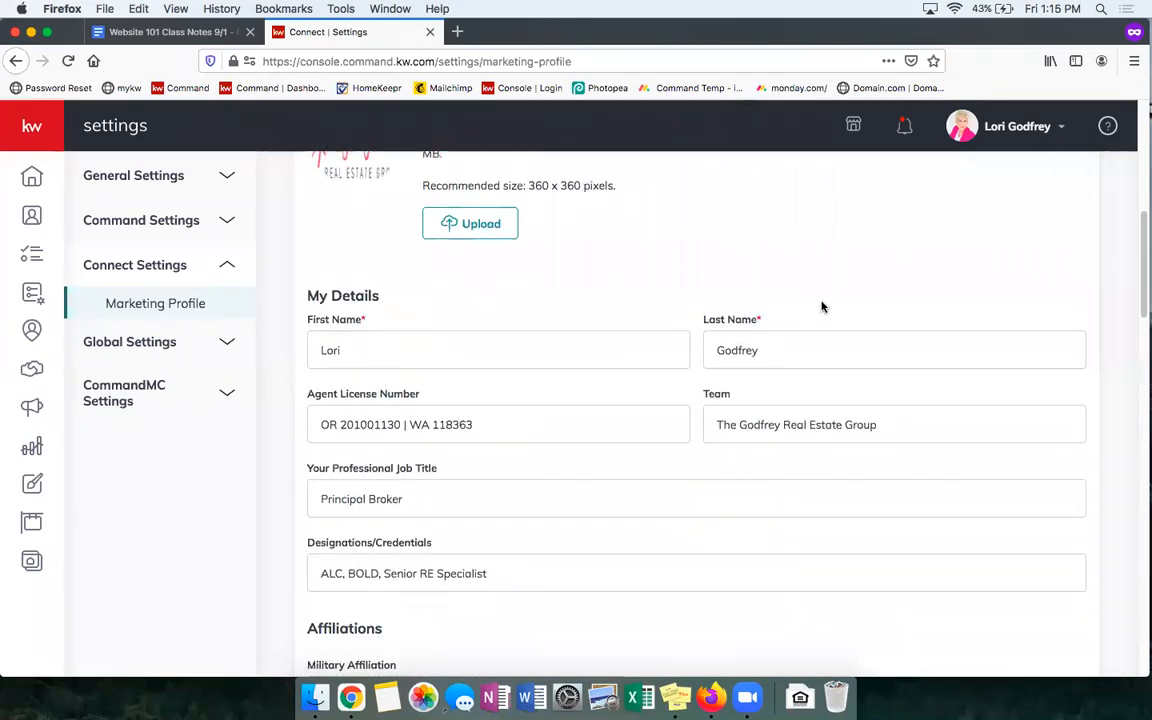
{"action": "scroll", "coordinate": [853, 320], "scroll_direction": "down", "scroll_amount": 1}
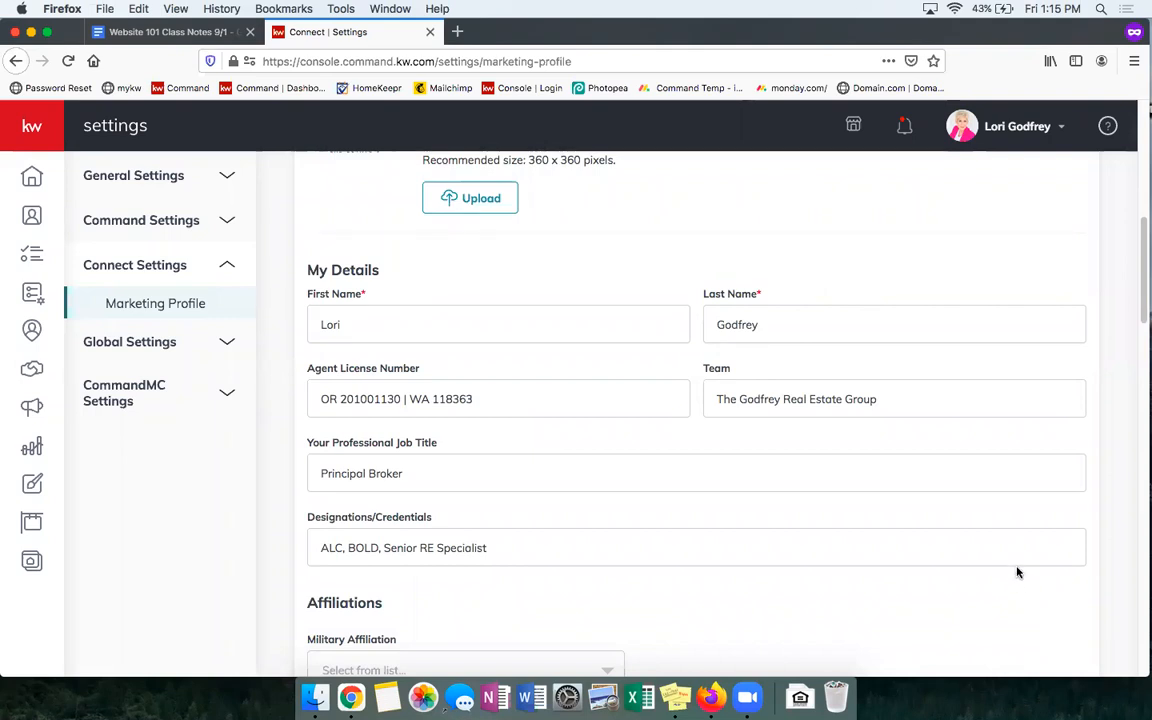
{"action": "scroll", "coordinate": [700, 370], "scroll_direction": "down", "scroll_amount": 1}
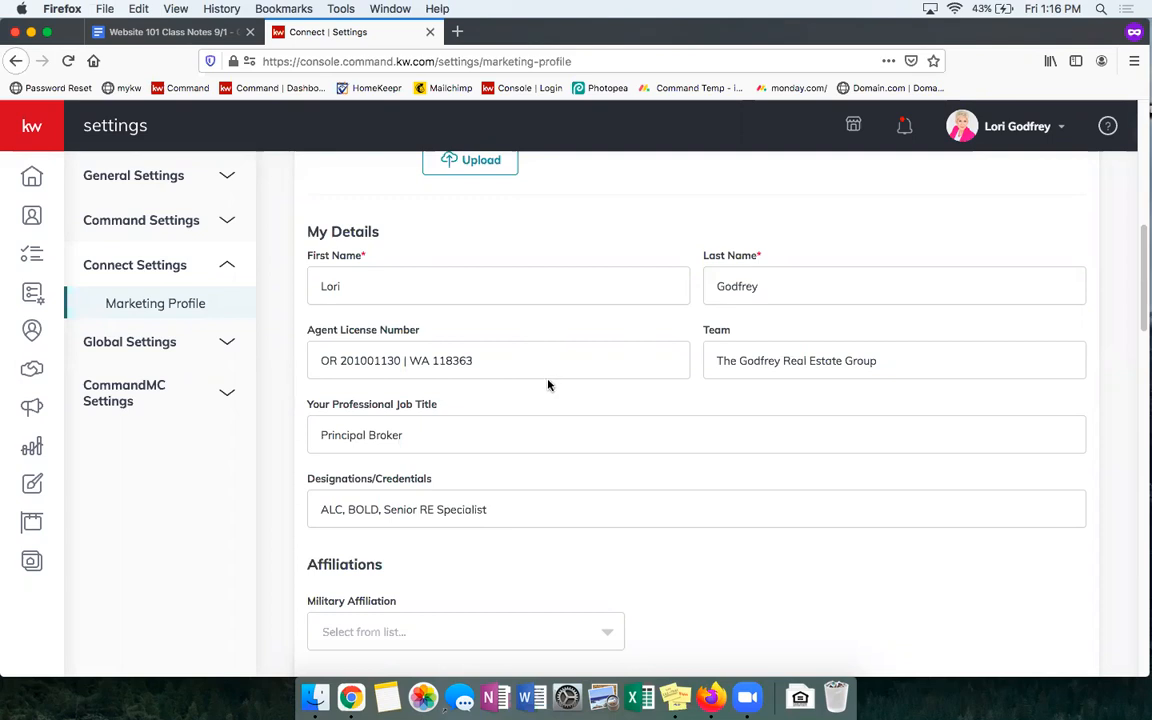
{"action": "left_click", "coordinate": [488, 366]}
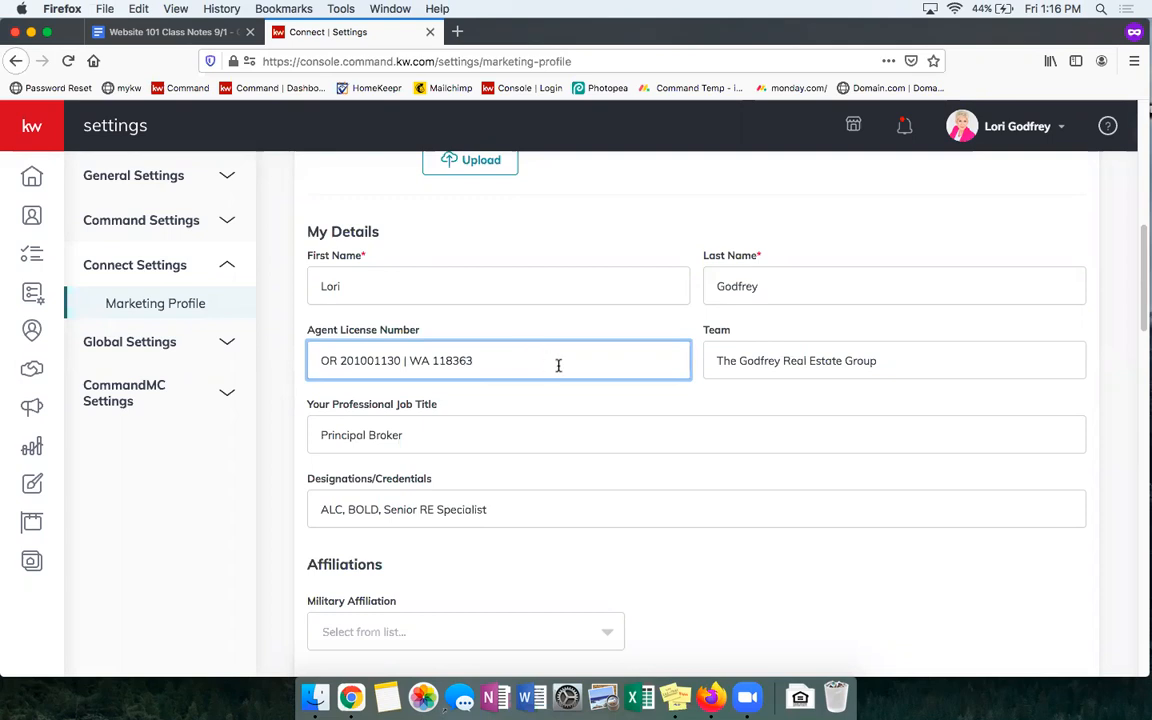
{"action": "left_click_drag", "start_coordinate": [530, 365], "coordinate": [313, 351]}
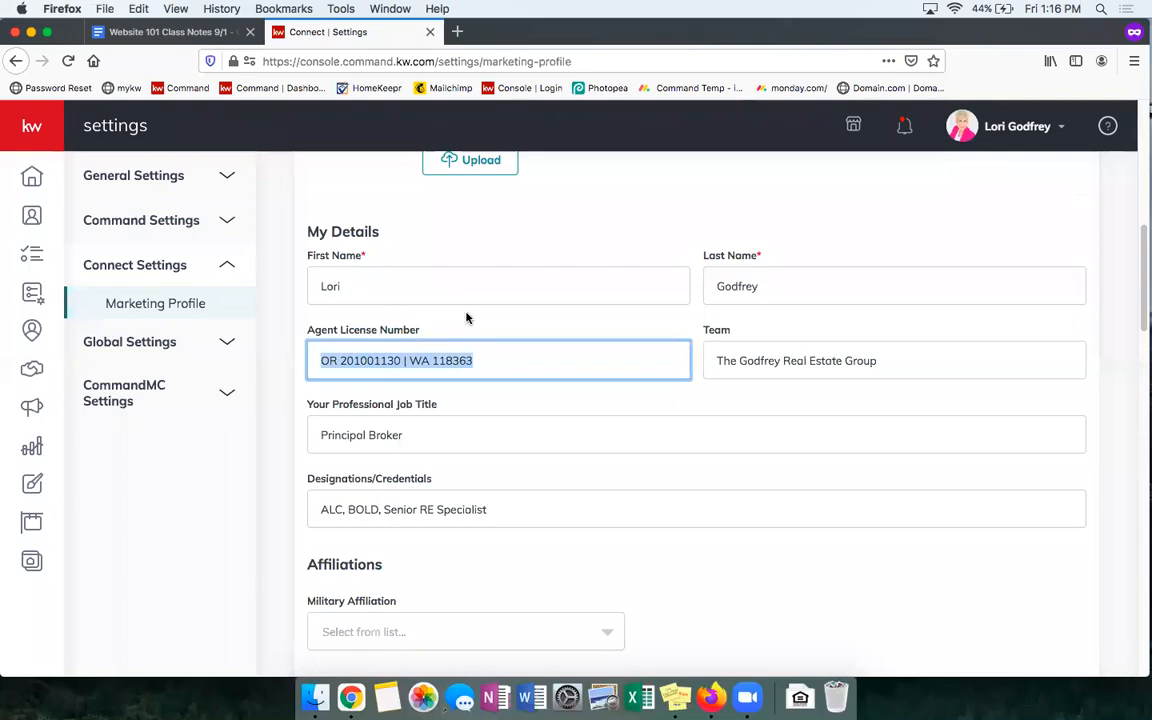
{"action": "left_click", "coordinate": [540, 363]}
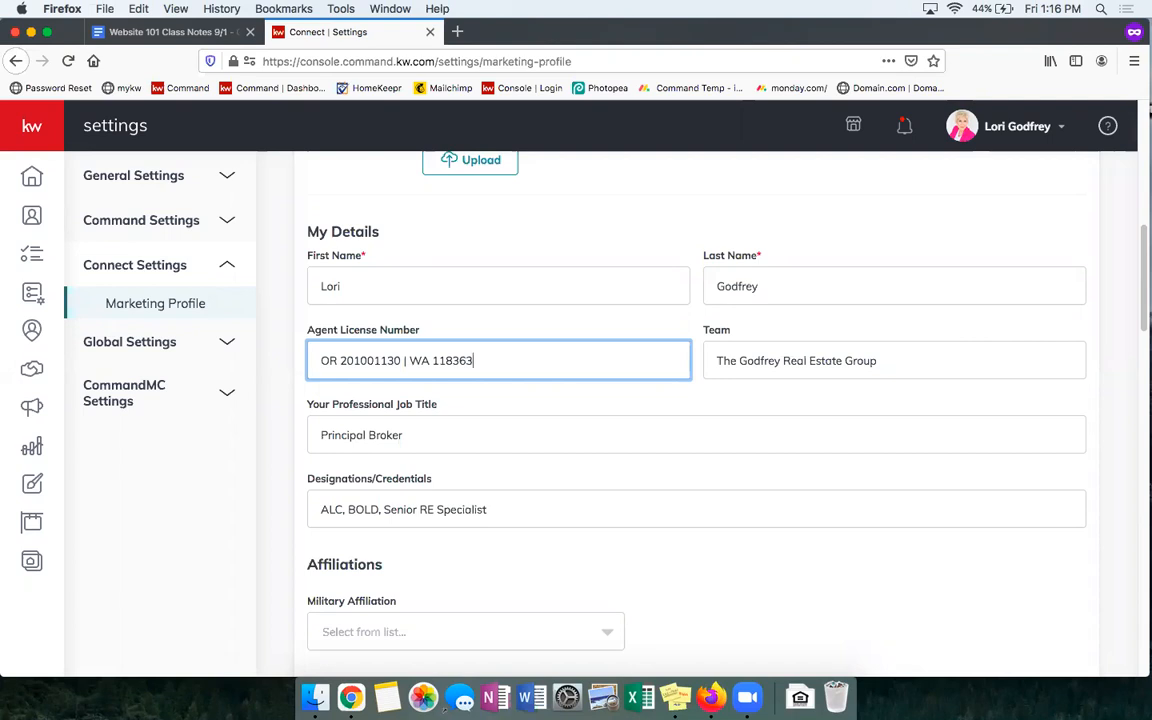
{"action": "scroll", "coordinate": [756, 501], "scroll_direction": "down", "scroll_amount": 1}
{"action": "left_click", "coordinate": [480, 398]}
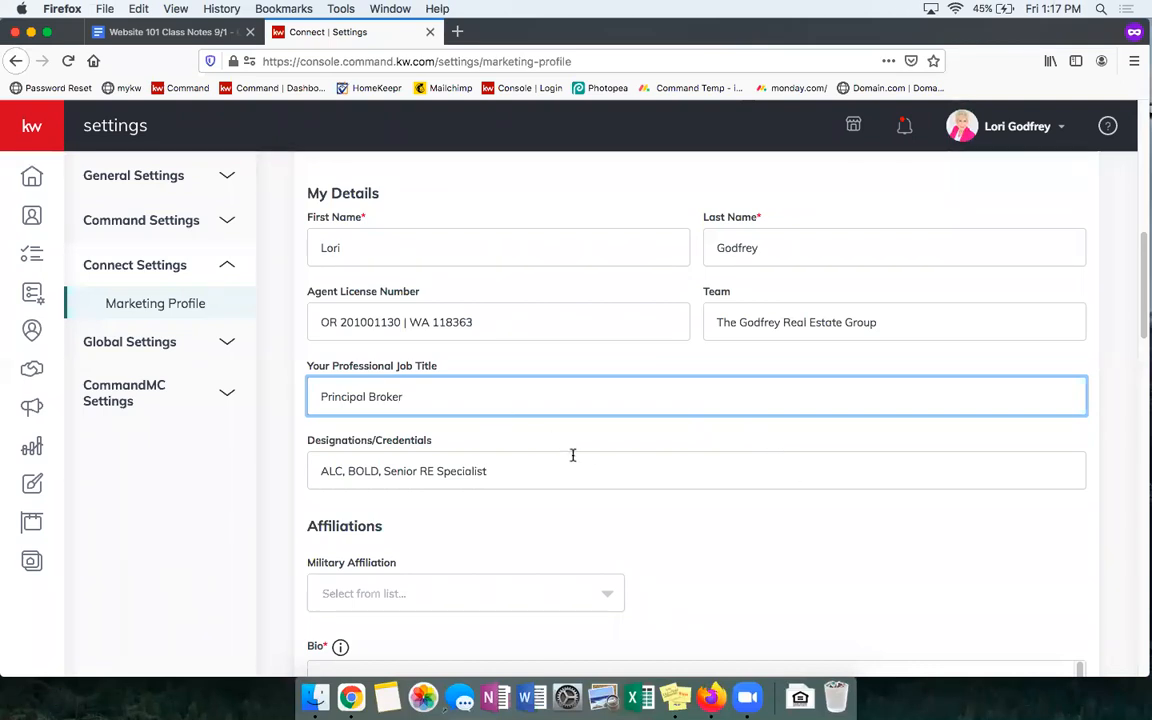
{"action": "scroll", "coordinate": [572, 431], "scroll_direction": "down", "scroll_amount": 3}
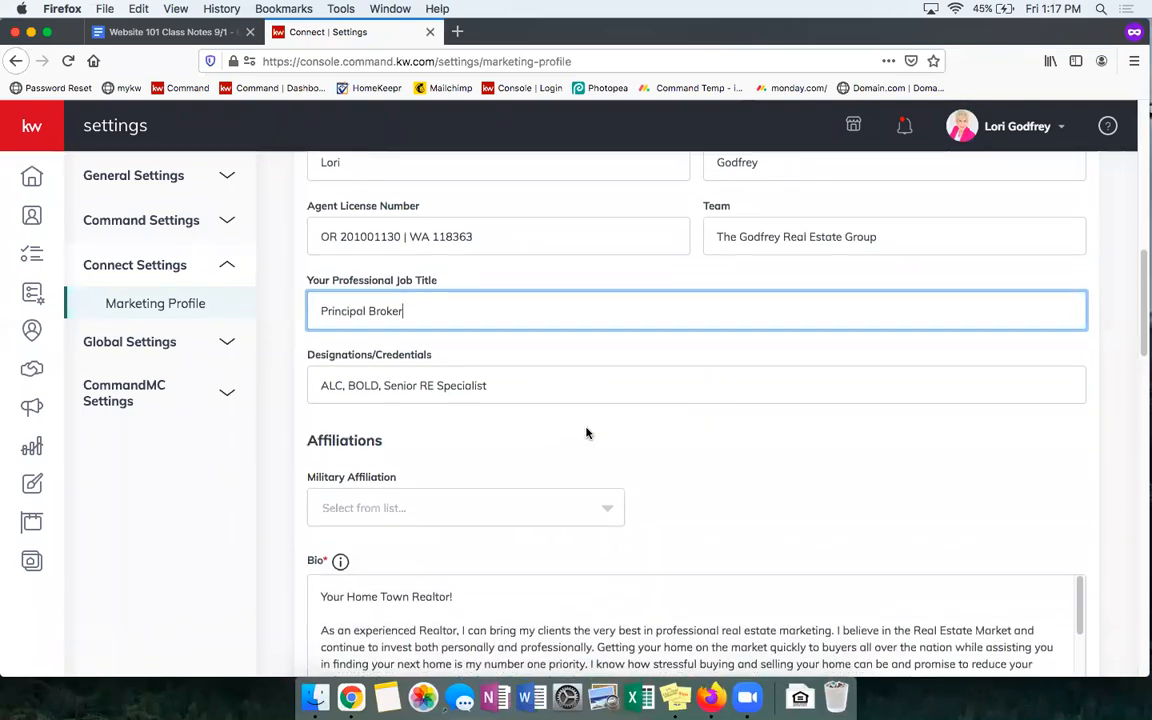
{"action": "scroll", "coordinate": [600, 440], "scroll_direction": "down", "scroll_amount": 1}
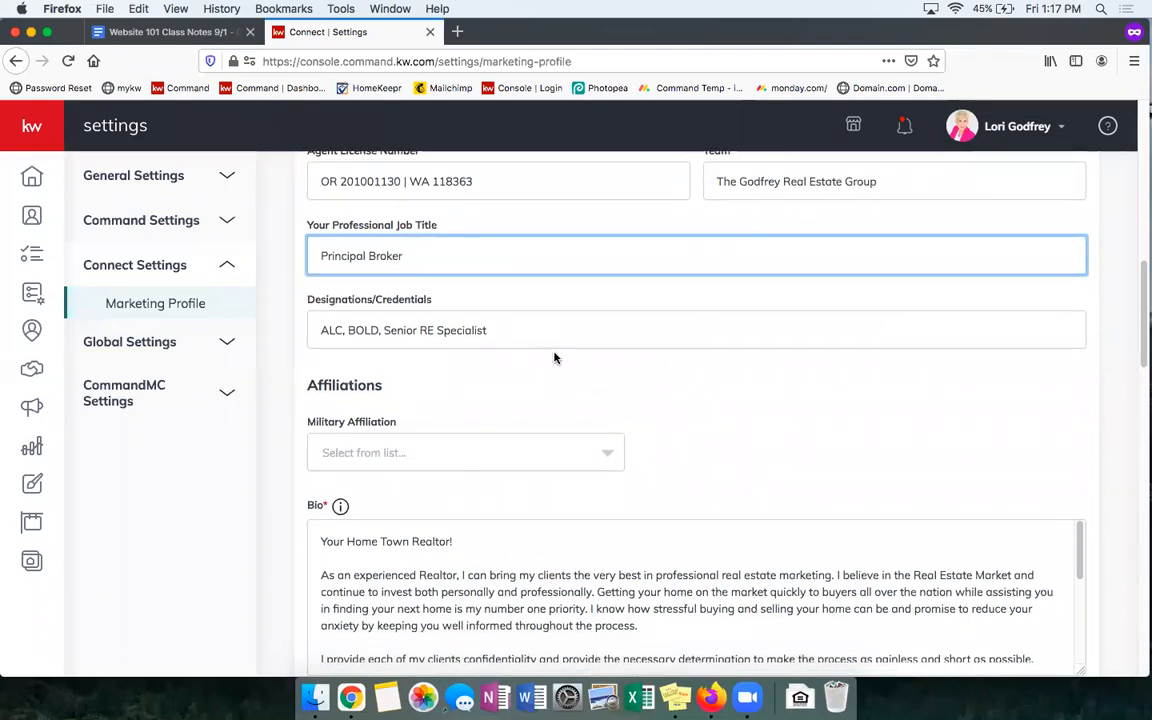
{"action": "scroll", "coordinate": [593, 391], "scroll_direction": "down", "scroll_amount": 1}
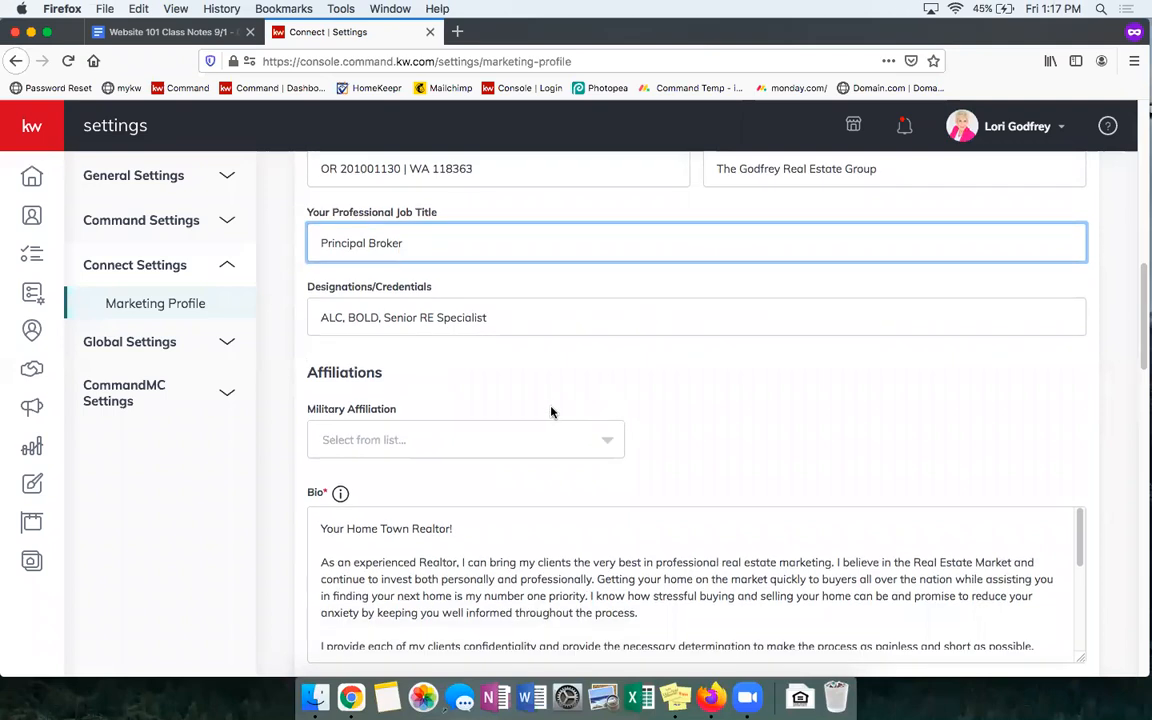
- Look through the Military Affiliation options and close the list without choosing one
{"action": "scroll", "coordinate": [543, 372], "scroll_direction": "down", "scroll_amount": 1}
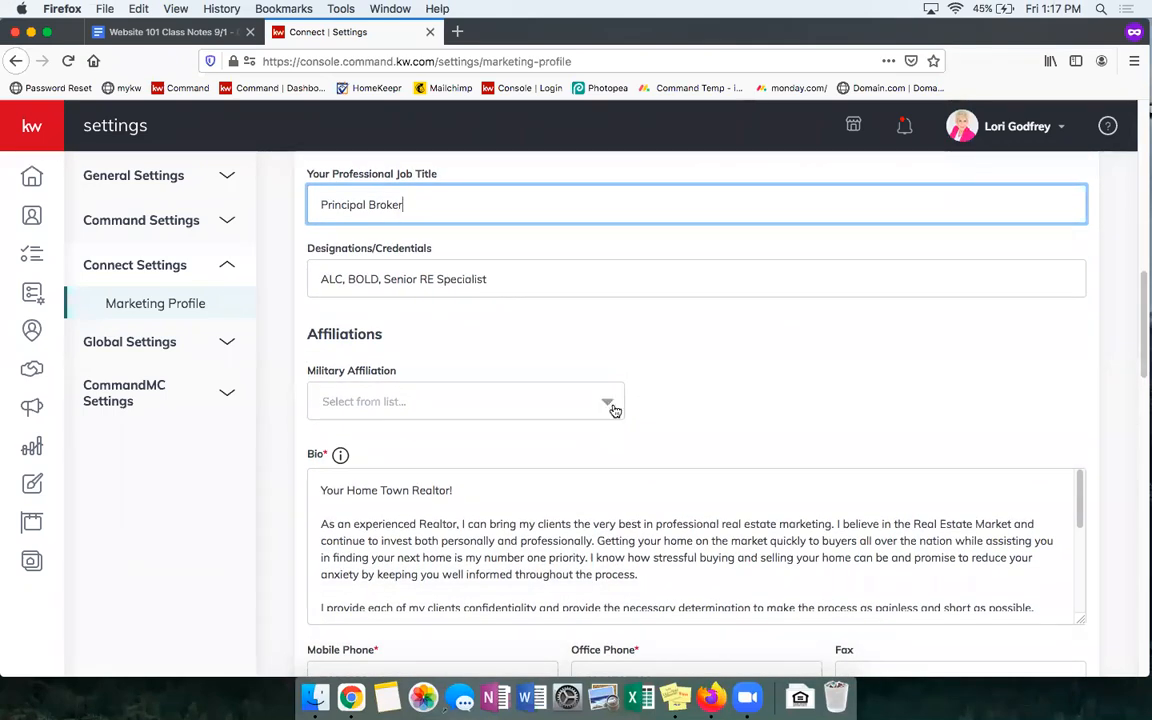
{"action": "left_click", "coordinate": [612, 407]}
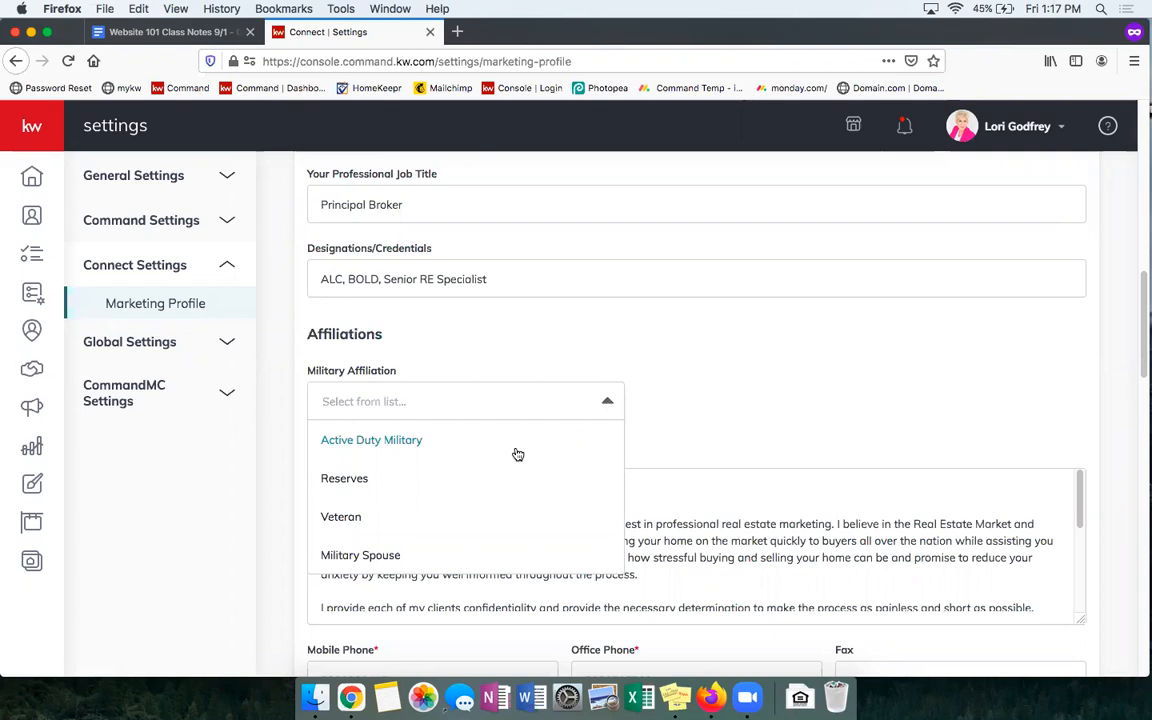
{"action": "scroll", "coordinate": [517, 453], "scroll_direction": "down", "scroll_amount": 1}
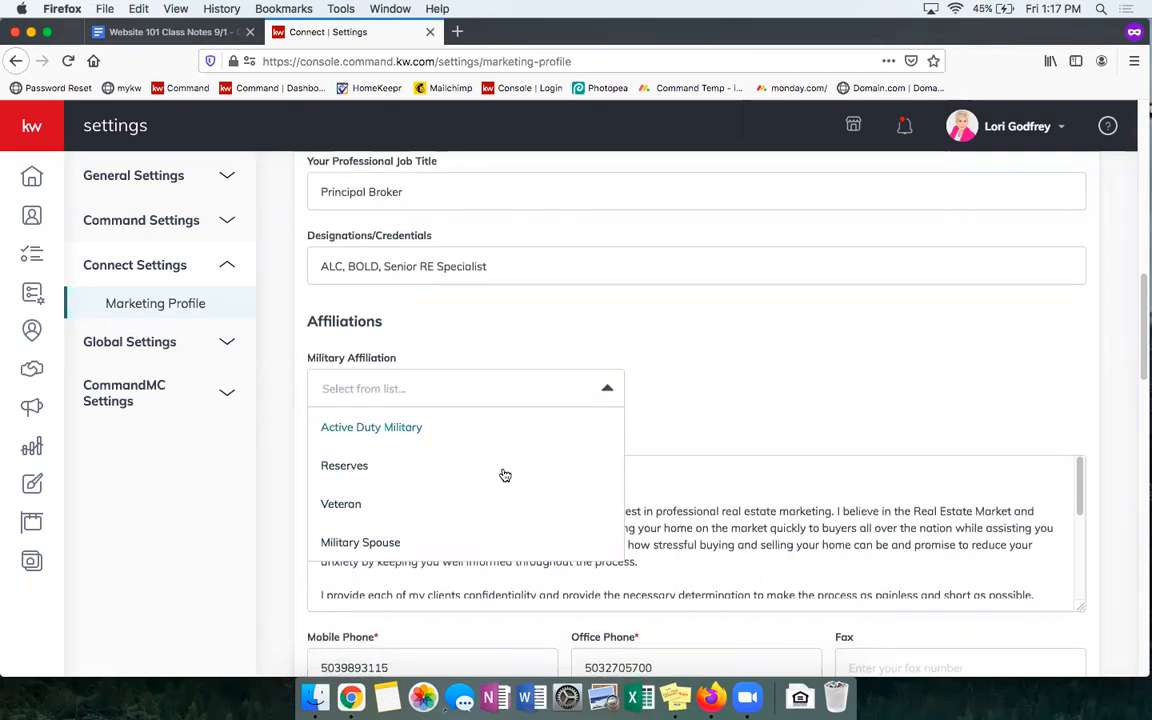
{"action": "left_click", "coordinate": [607, 388]}
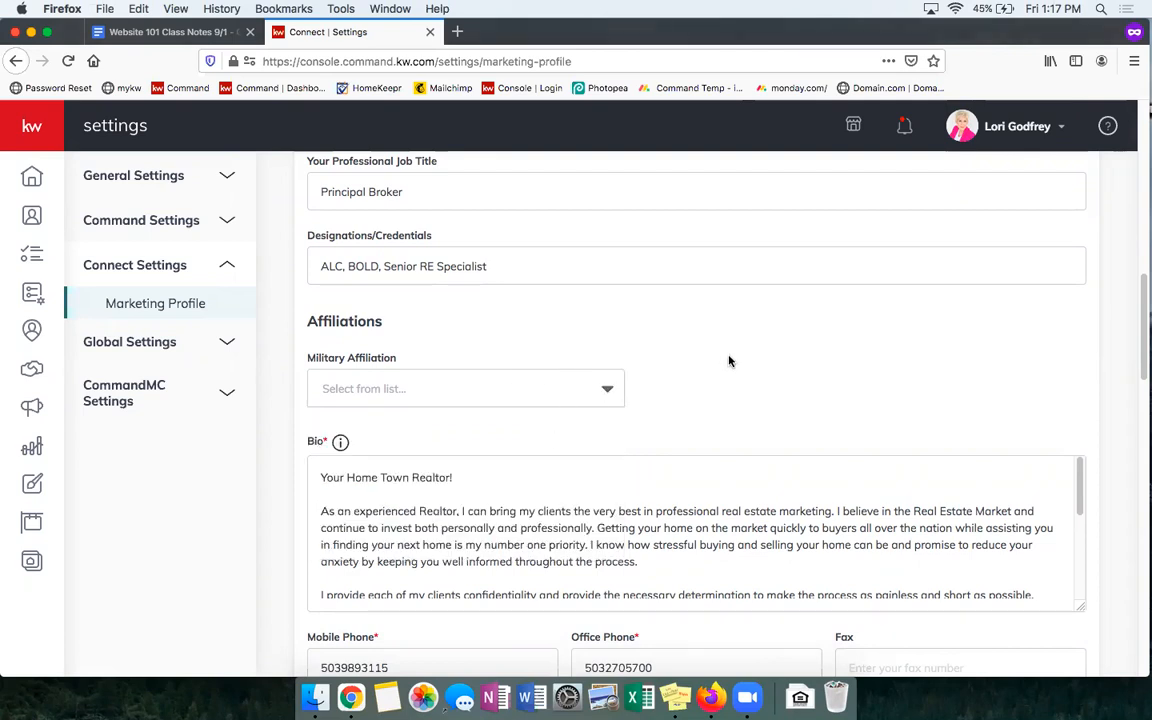
- Review the bio, phone, email and website fields, checking the domain ending of the website address
{"action": "scroll", "coordinate": [730, 360], "scroll_direction": "down", "scroll_amount": 2}
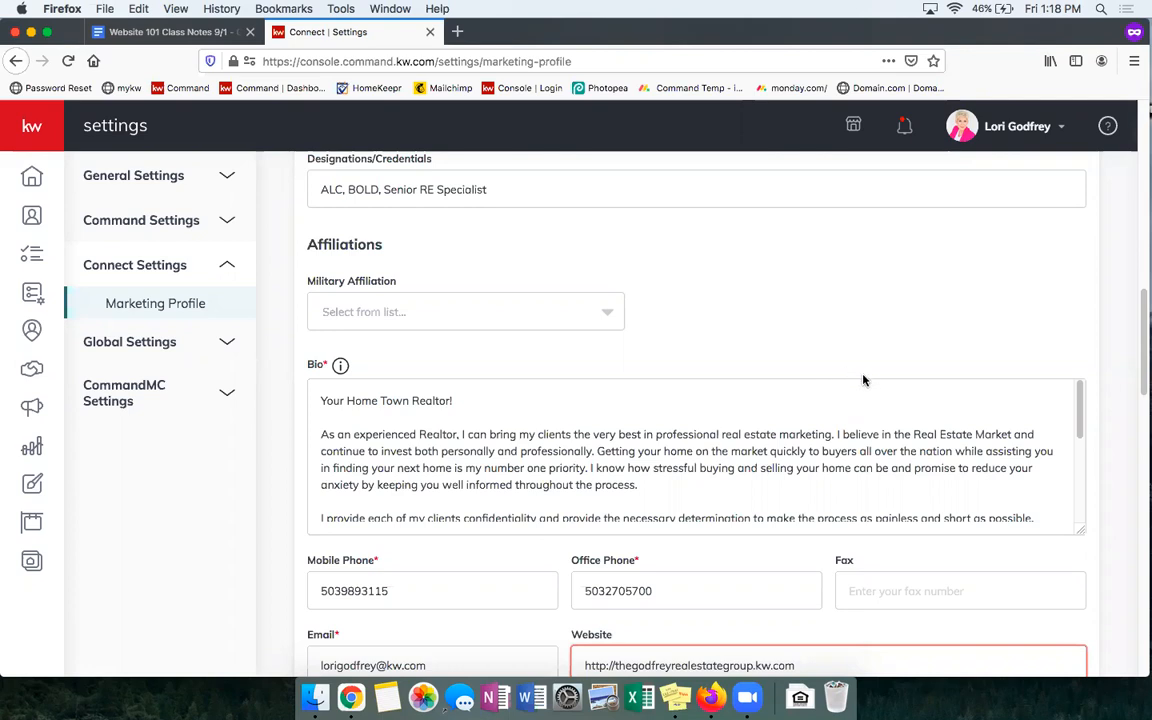
{"action": "scroll", "coordinate": [670, 335], "scroll_direction": "down", "scroll_amount": 1}
{"action": "scroll", "coordinate": [728, 370], "scroll_direction": "down", "scroll_amount": 1}
{"action": "scroll", "coordinate": [653, 280], "scroll_direction": "down", "scroll_amount": 4}
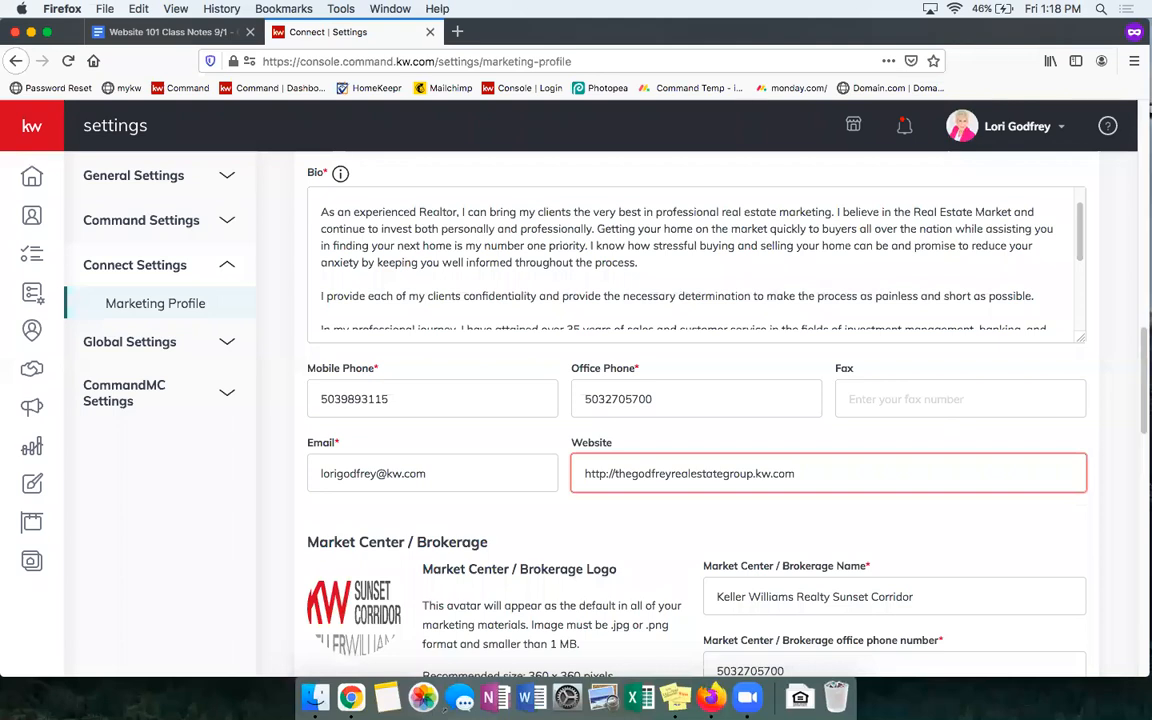
{"action": "scroll", "coordinate": [420, 390], "scroll_direction": "down", "scroll_amount": 2}
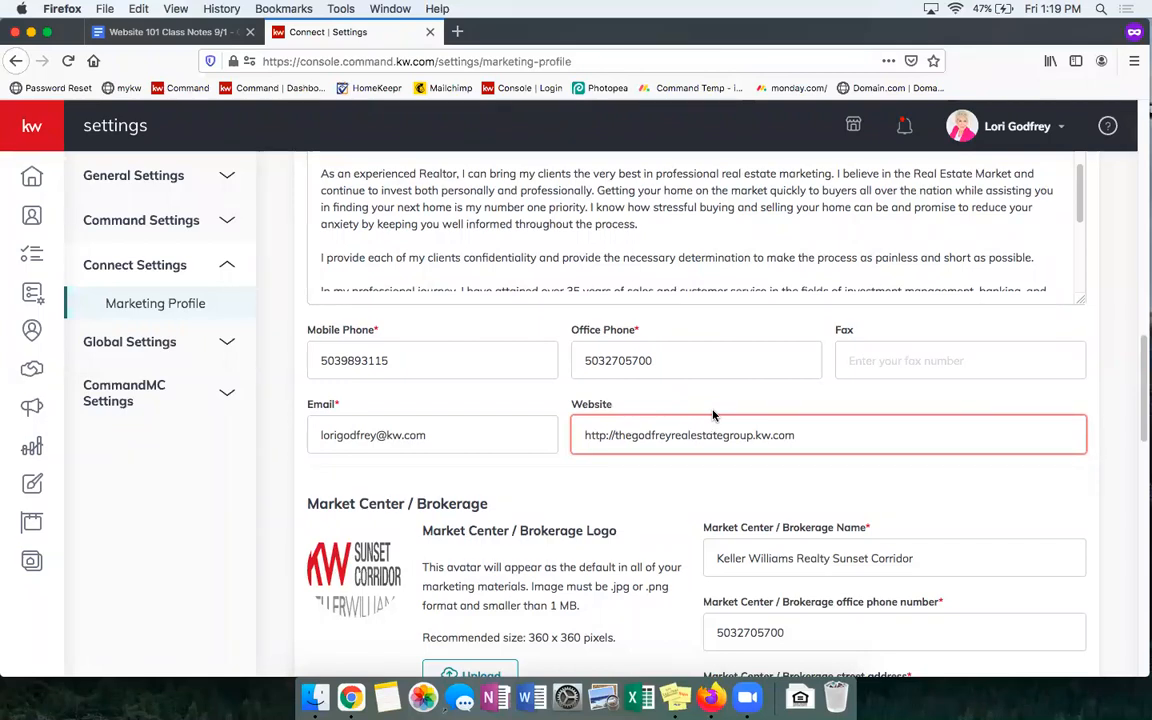
{"action": "left_click", "coordinate": [470, 434]}
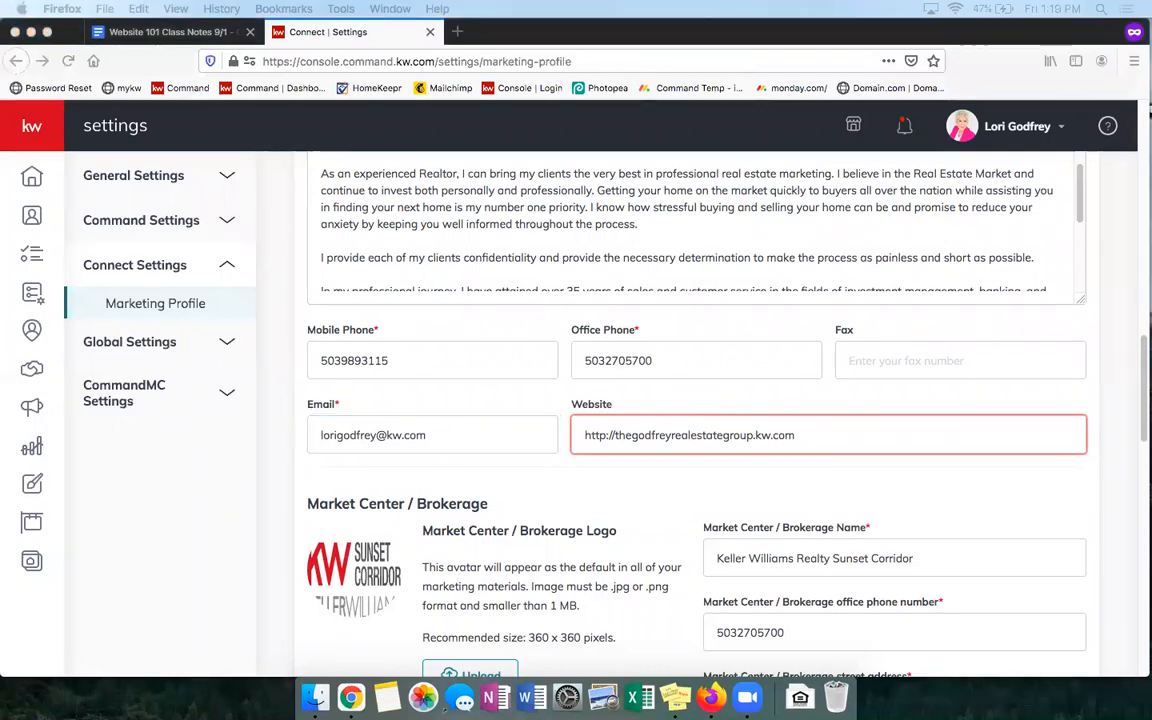
{"action": "left_click", "coordinate": [770, 434]}
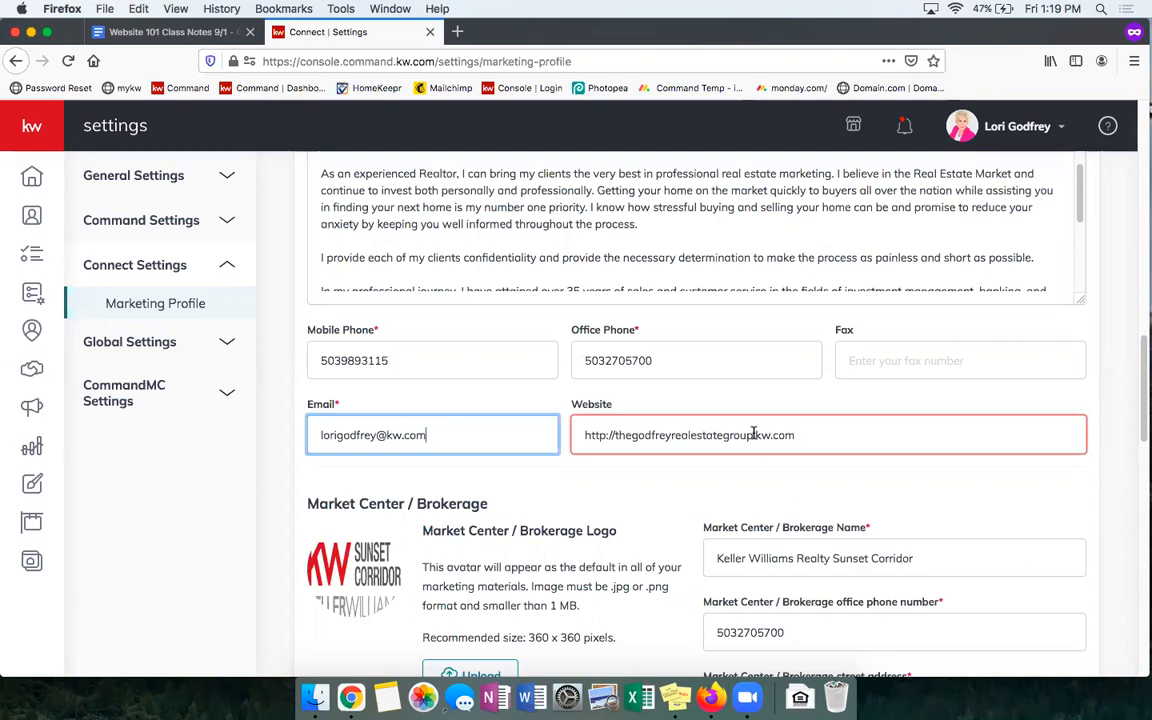
{"action": "left_click_drag", "start_coordinate": [754, 435], "coordinate": [801, 435]}
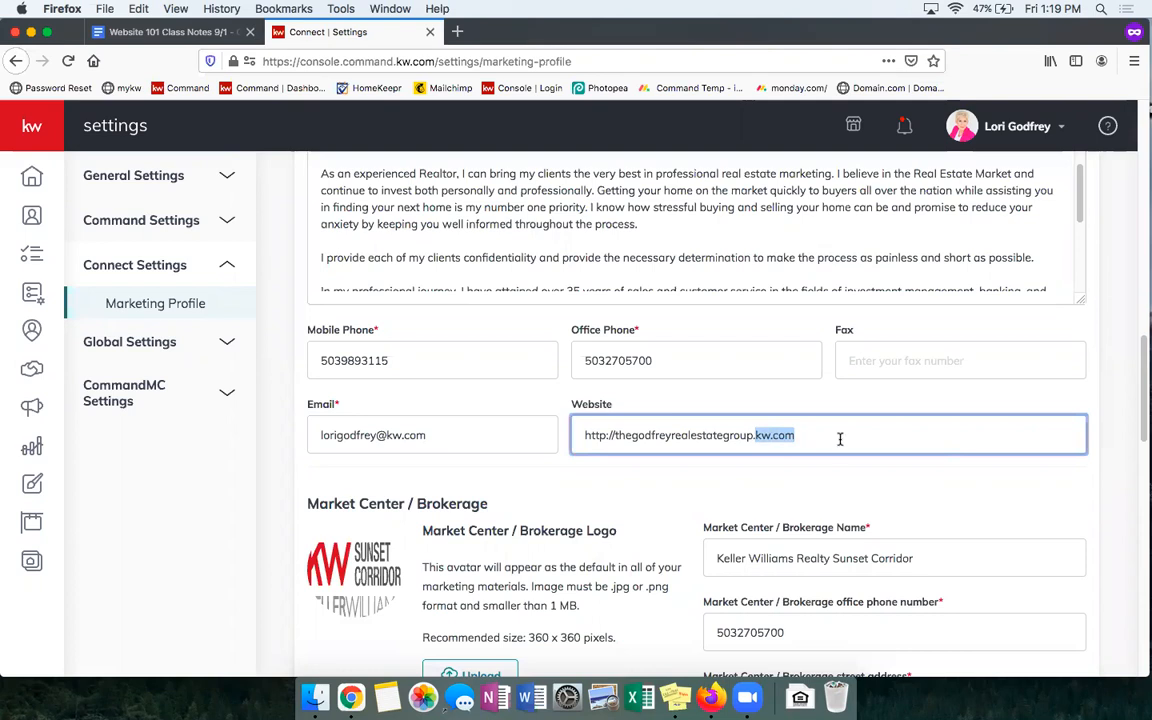
{"action": "left_click", "coordinate": [838, 431]}
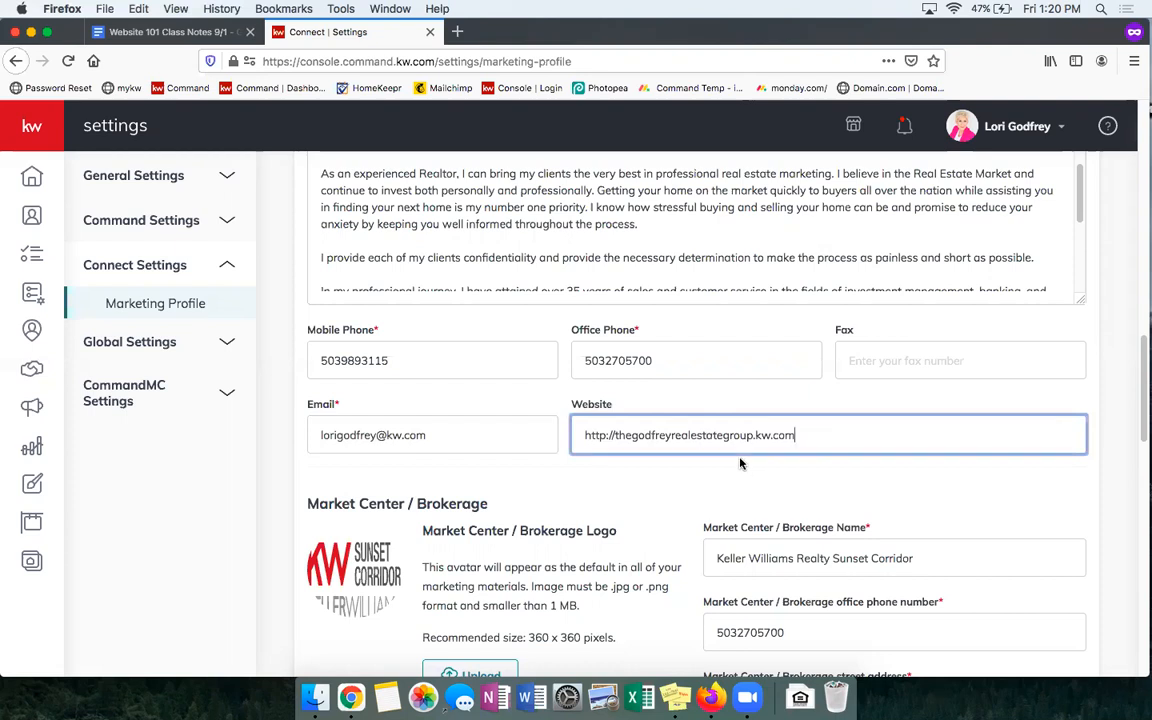
{"action": "left_click", "coordinate": [609, 436]}
{"action": "type", "text": "s"}
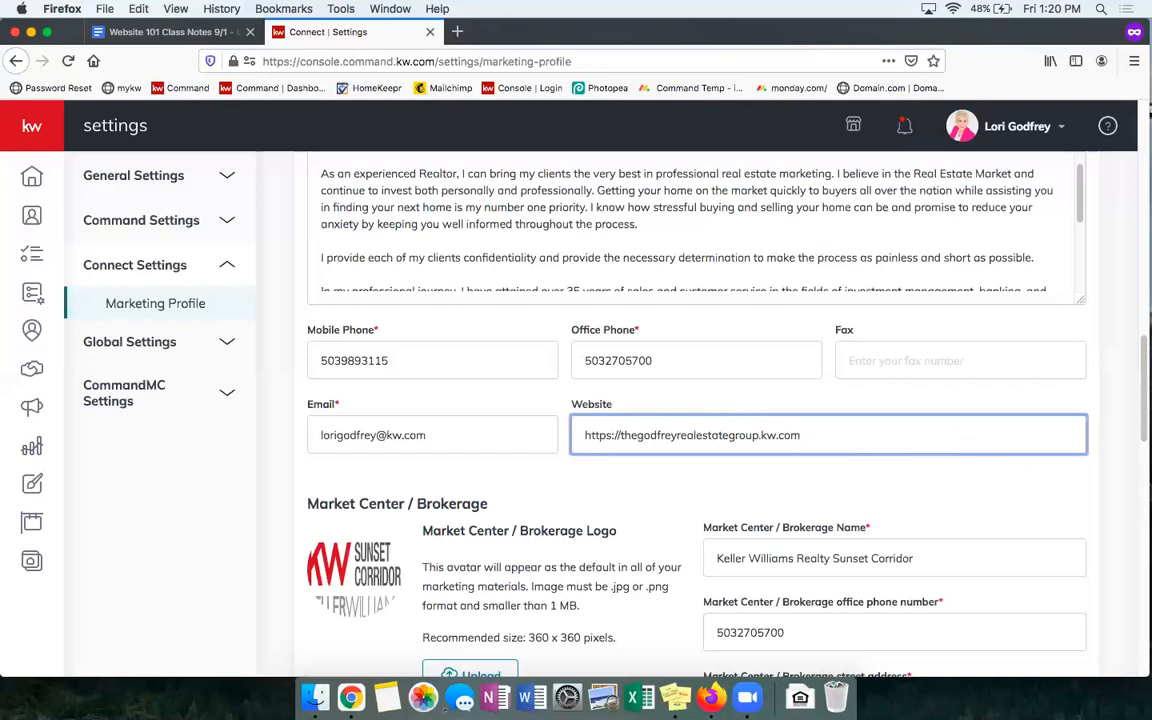
{"action": "left_click", "coordinate": [563, 474]}
- Review the Market Center / Brokerage section, checking the logo requirements, name, office phone, street address and city fields
{"action": "scroll", "coordinate": [566, 466], "scroll_direction": "down", "scroll_amount": 2}
{"action": "scroll", "coordinate": [518, 490], "scroll_direction": "down", "scroll_amount": 2}
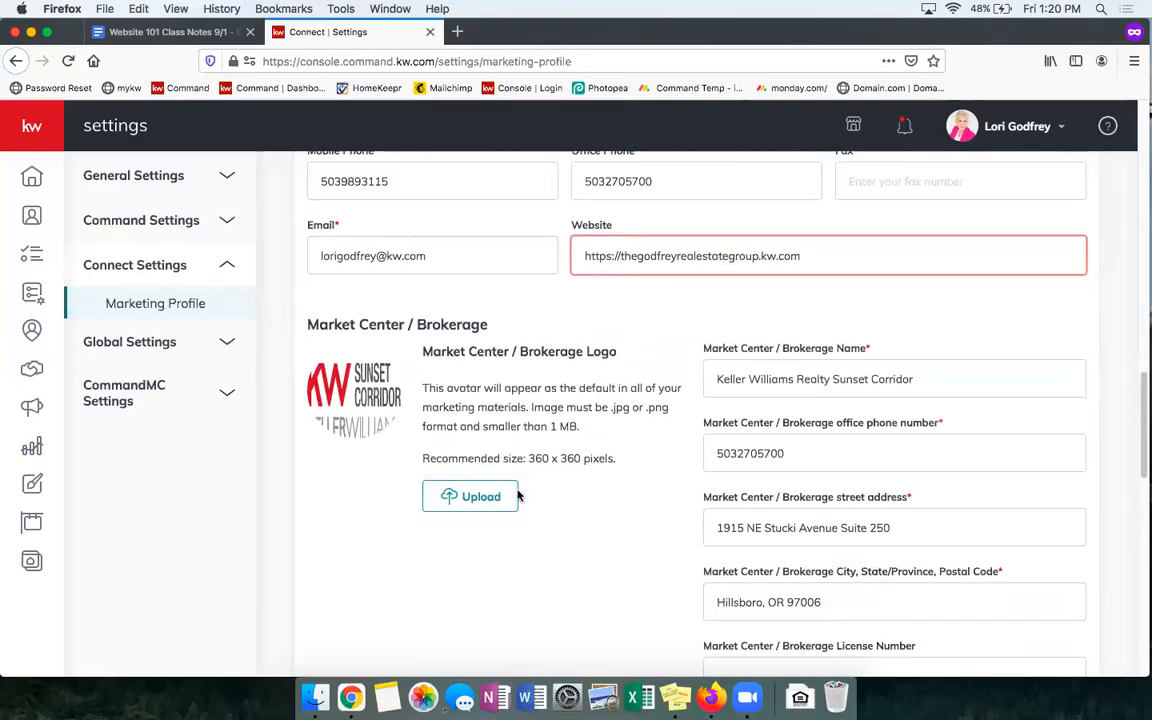
{"action": "scroll", "coordinate": [686, 401], "scroll_direction": "down", "scroll_amount": 1}
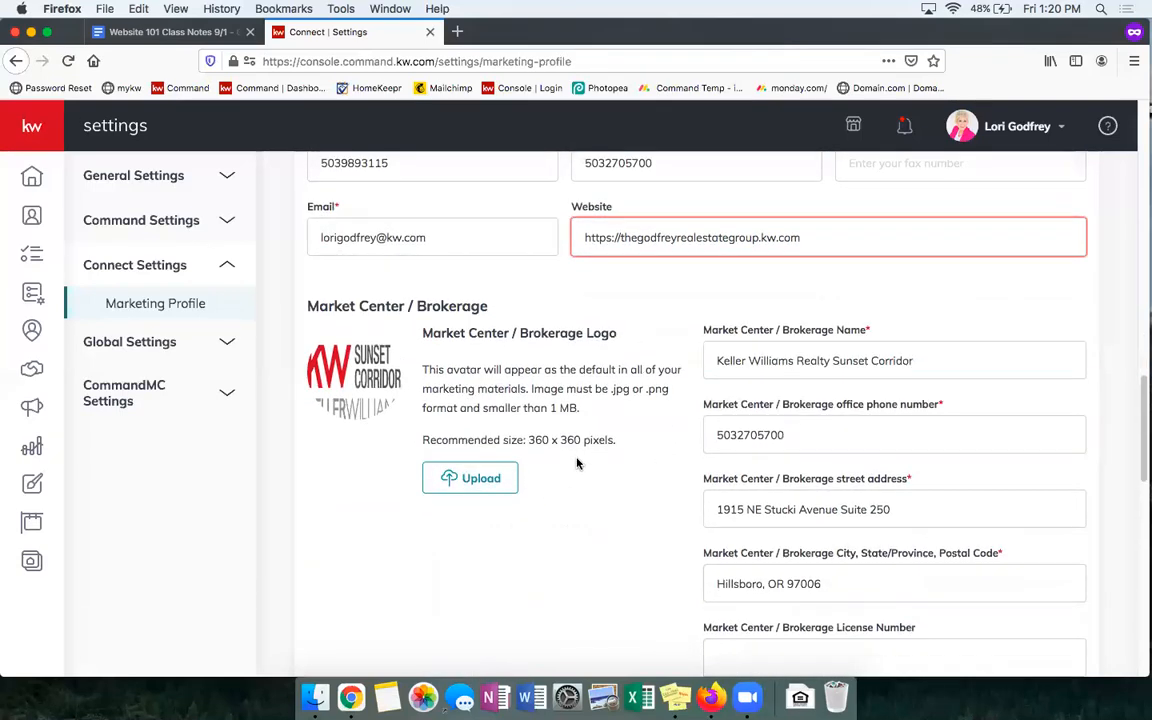
{"action": "scroll", "coordinate": [518, 408], "scroll_direction": "down", "scroll_amount": 1}
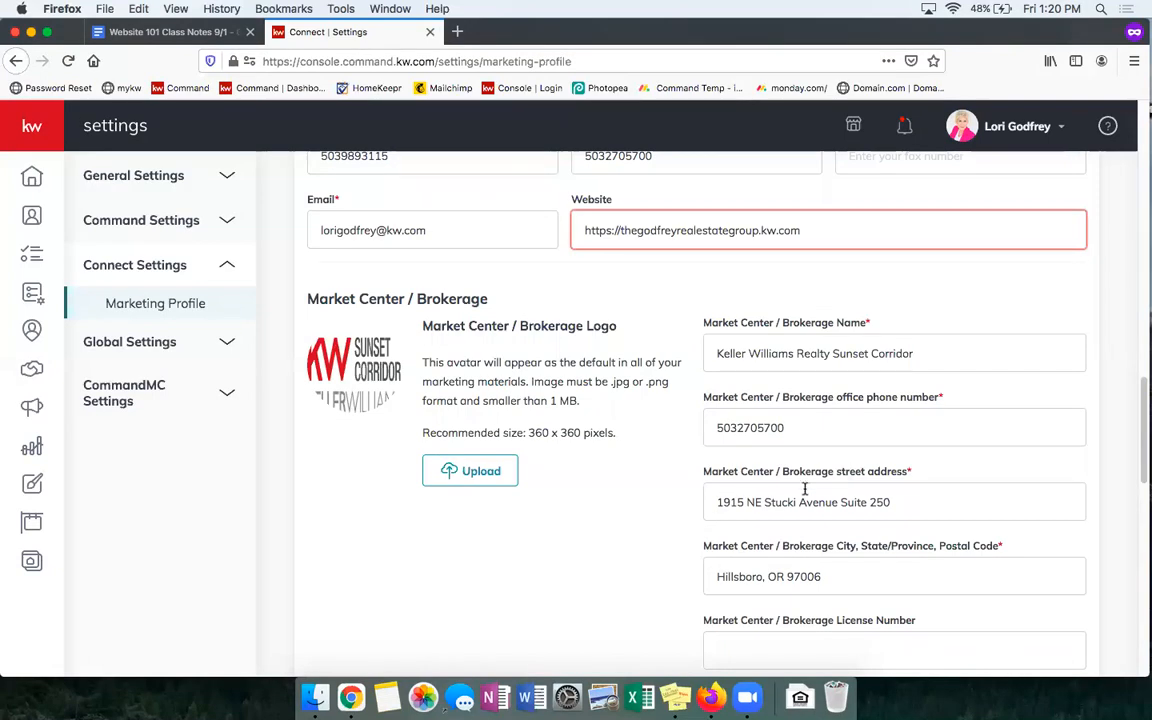
{"action": "scroll", "coordinate": [650, 492], "scroll_direction": "down", "scroll_amount": 1}
{"action": "scroll", "coordinate": [650, 492], "scroll_direction": "down", "scroll_amount": 2}
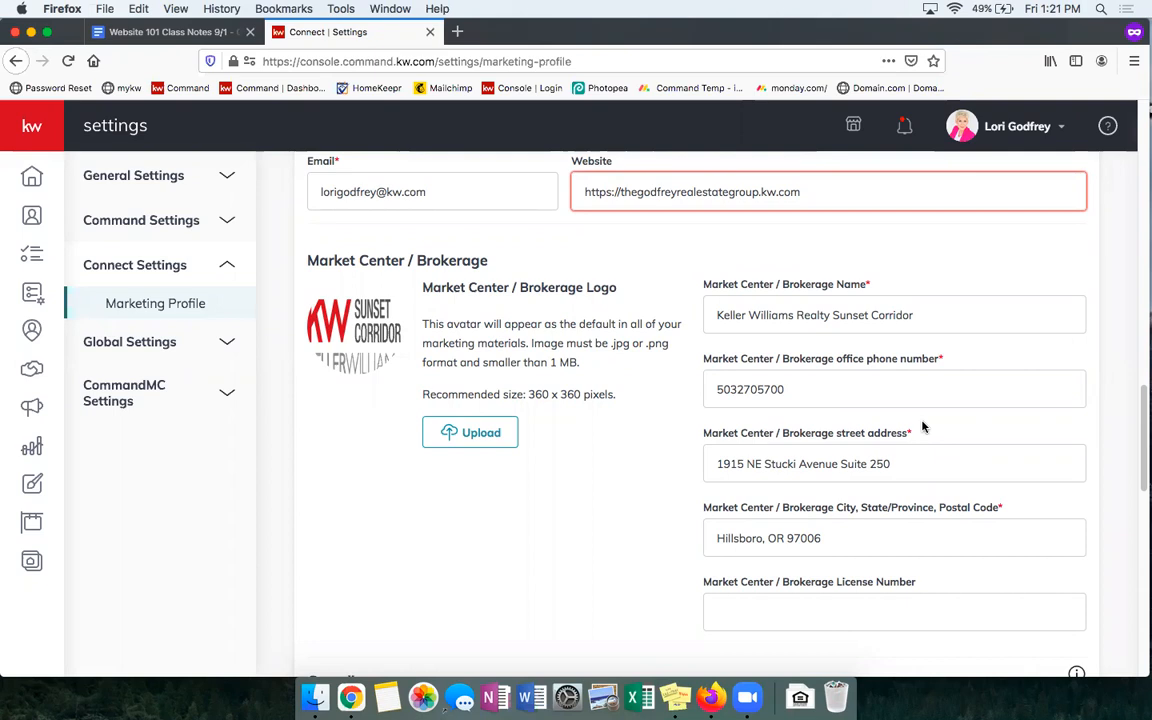
{"action": "left_click_drag", "start_coordinate": [912, 466], "coordinate": [702, 470]}
{"action": "left_click", "coordinate": [625, 460]}
- Review the Compliance section and check the wording of the Legal Footer Text
{"action": "scroll", "coordinate": [594, 532], "scroll_direction": "down", "scroll_amount": 2}
{"action": "scroll", "coordinate": [596, 529], "scroll_direction": "down", "scroll_amount": 8}
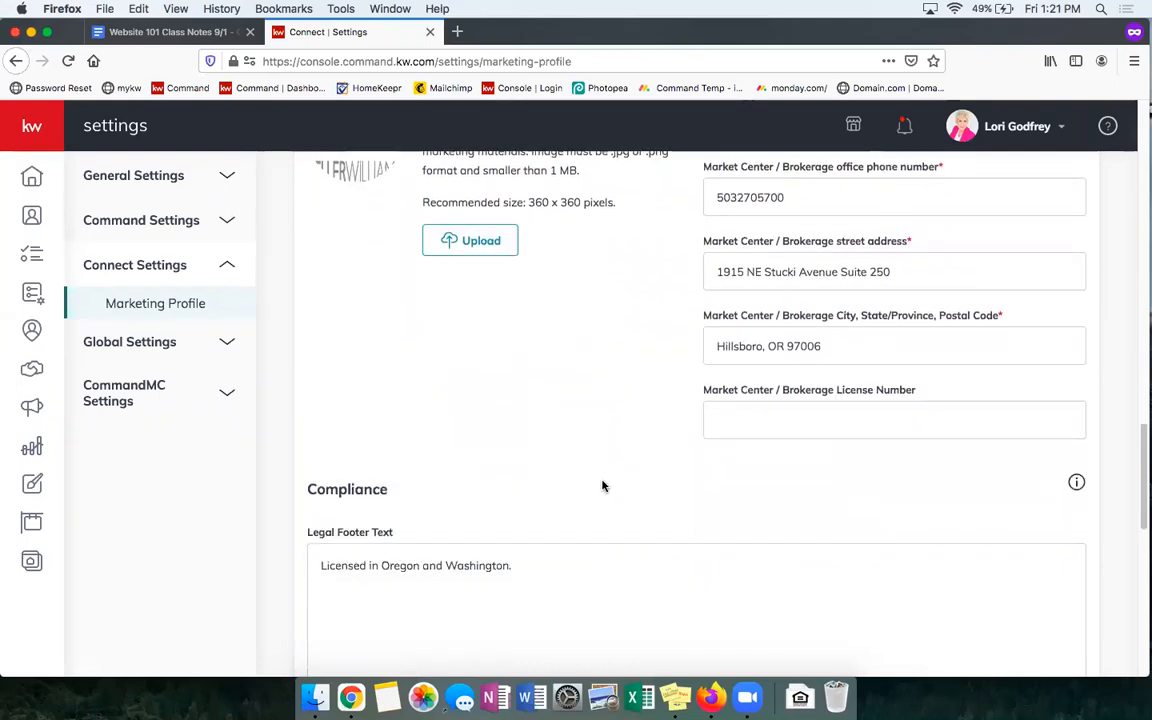
{"action": "scroll", "coordinate": [669, 372], "scroll_direction": "down", "scroll_amount": 3}
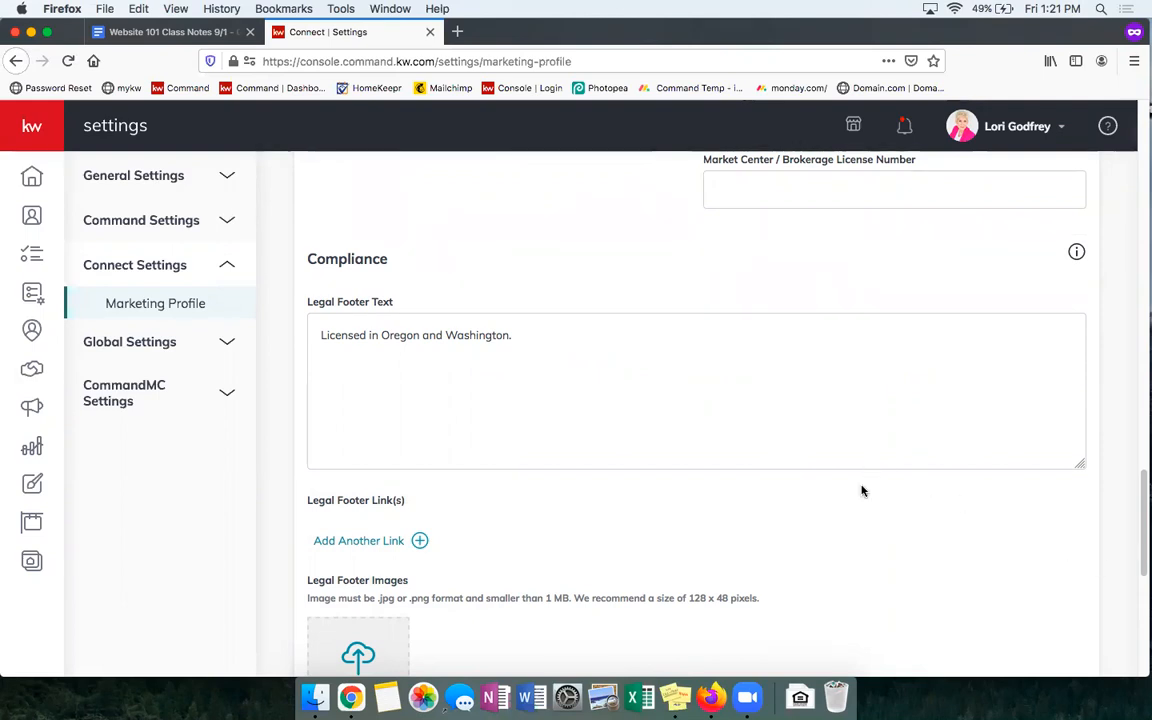
{"action": "scroll", "coordinate": [870, 489], "scroll_direction": "down", "scroll_amount": 1}
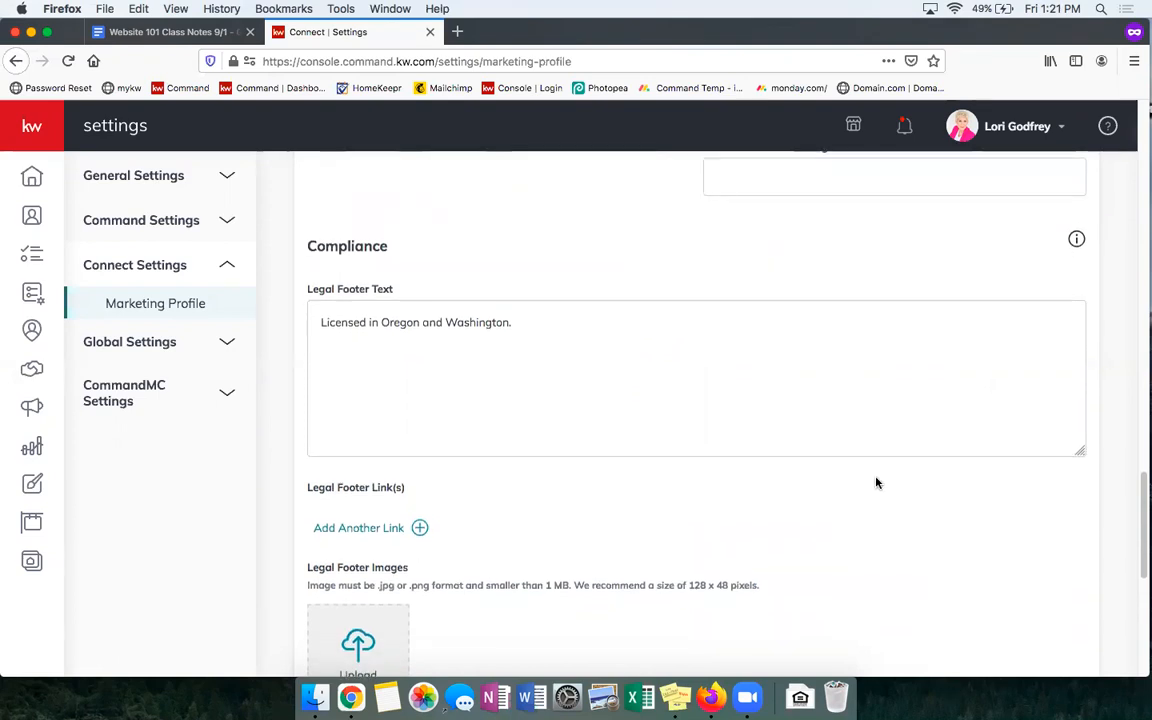
{"action": "left_click_drag", "start_coordinate": [522, 325], "coordinate": [319, 316]}
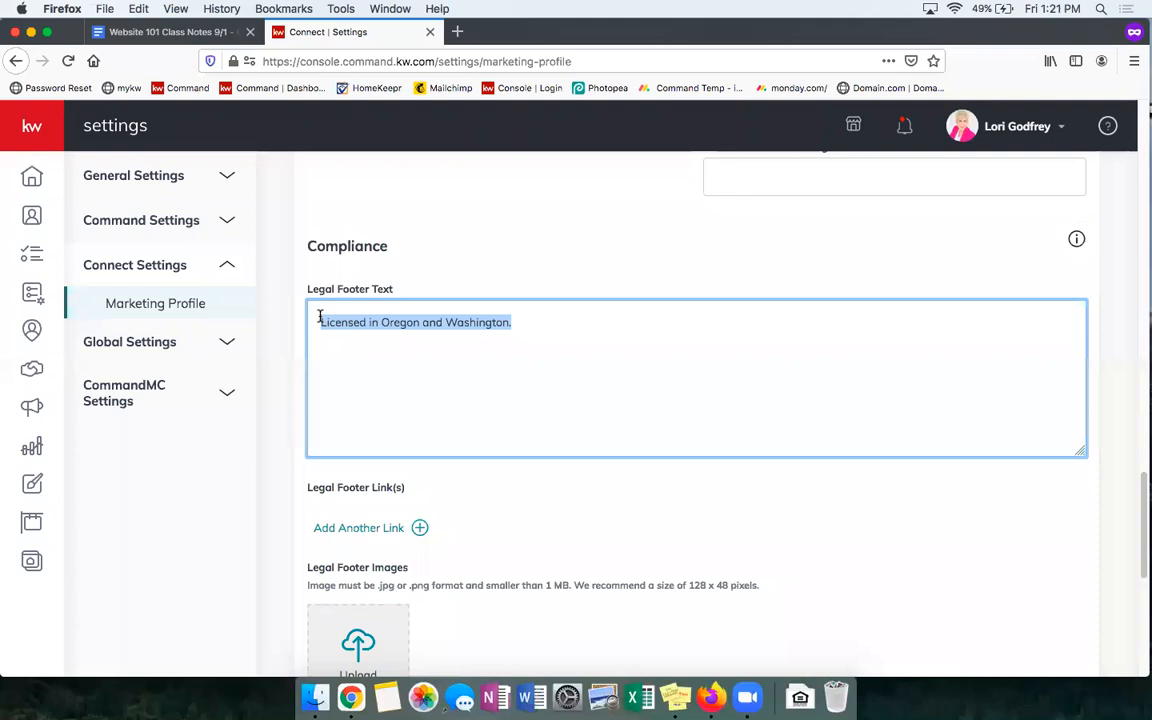
{"action": "left_click", "coordinate": [465, 270]}
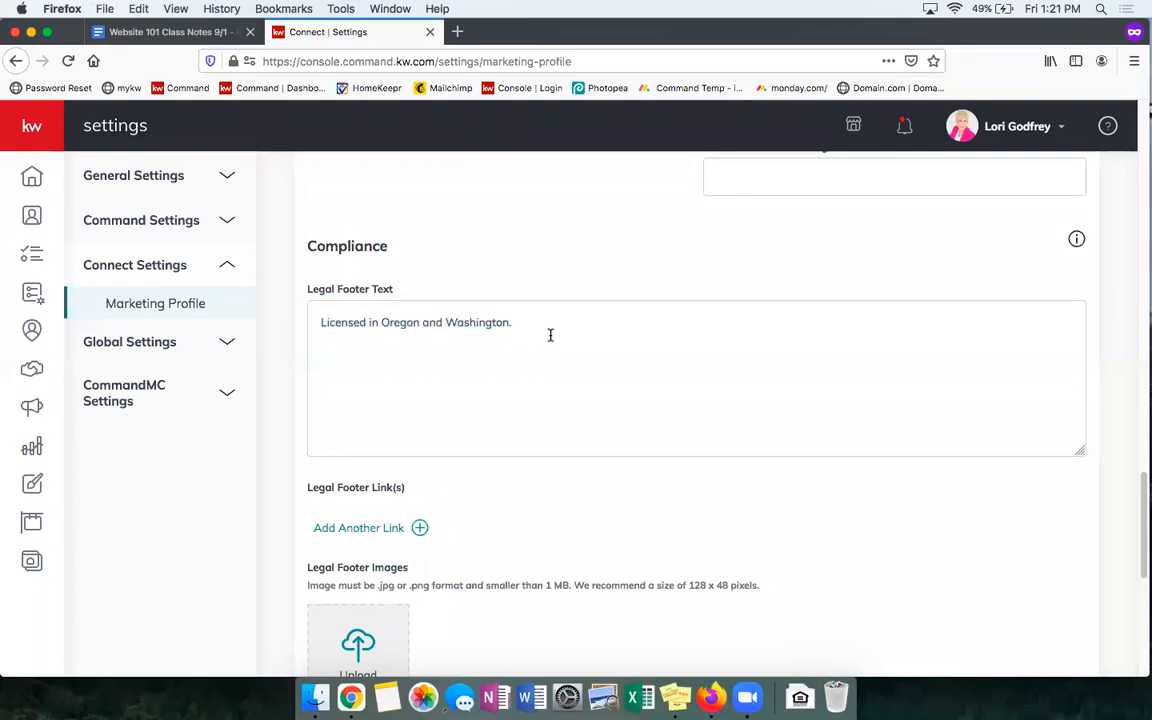
{"action": "left_click_drag", "start_coordinate": [553, 311], "coordinate": [386, 292]}
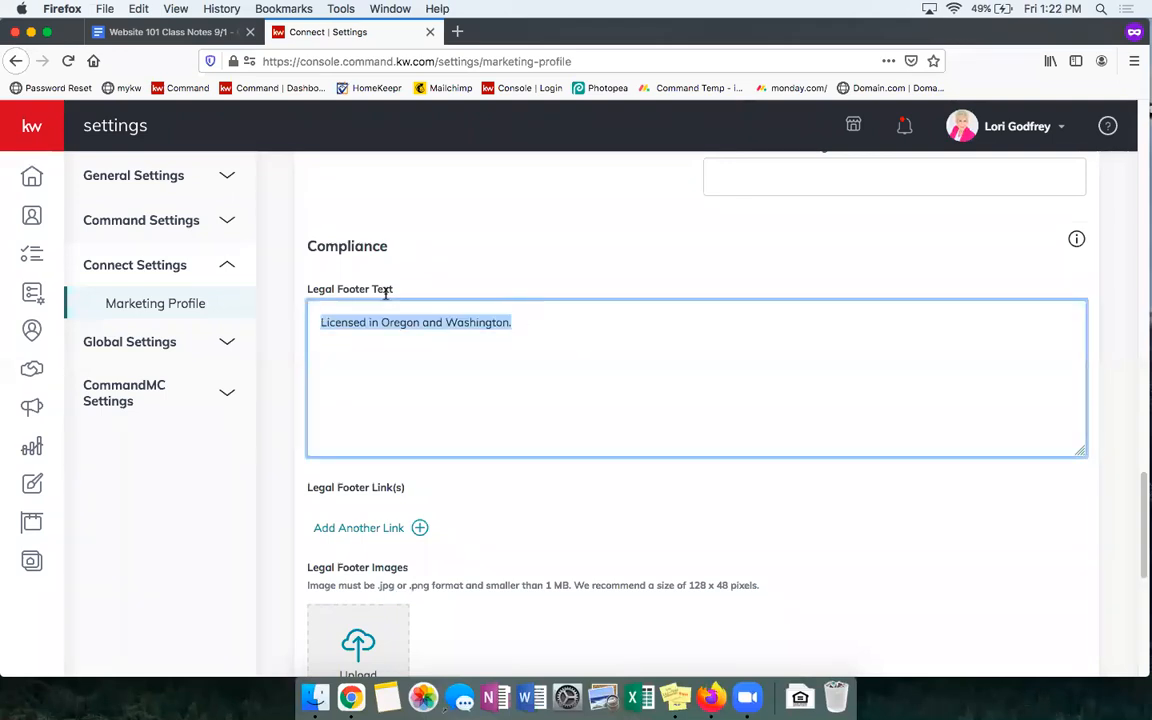
{"action": "left_click", "coordinate": [563, 265]}
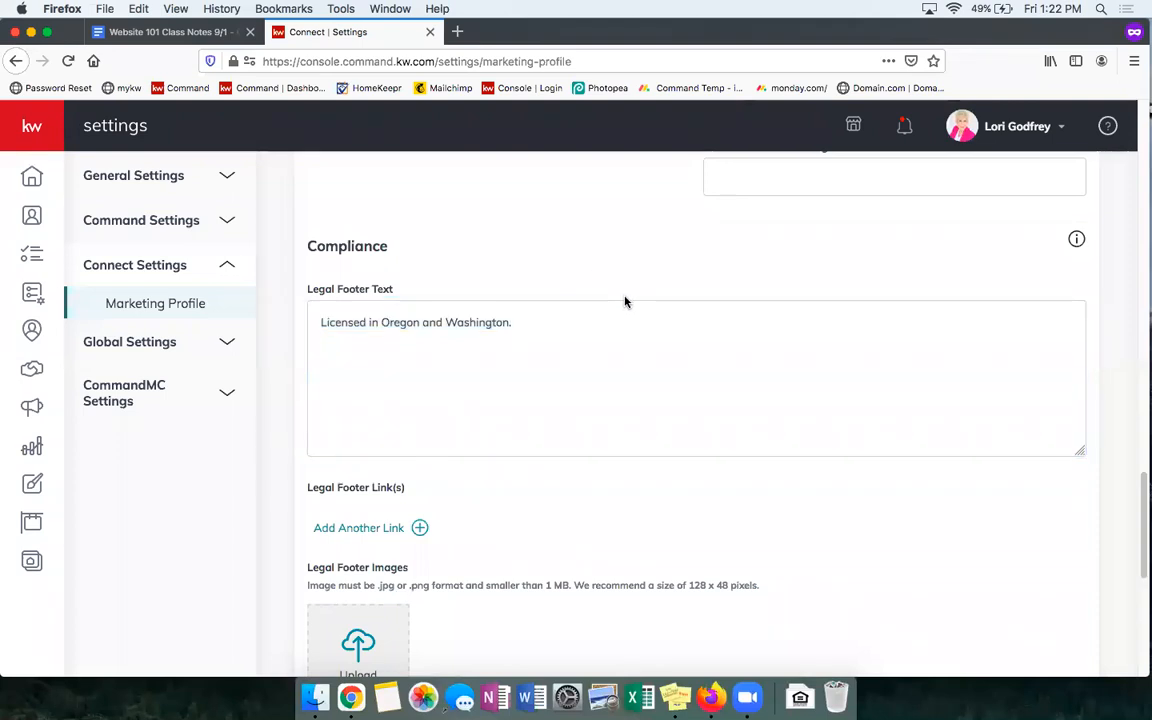
- Review the Legal Footer Link(s) and Legal Footer Images options, including the image format and recommended size requirements
{"action": "scroll", "coordinate": [725, 348], "scroll_direction": "down", "scroll_amount": 1}
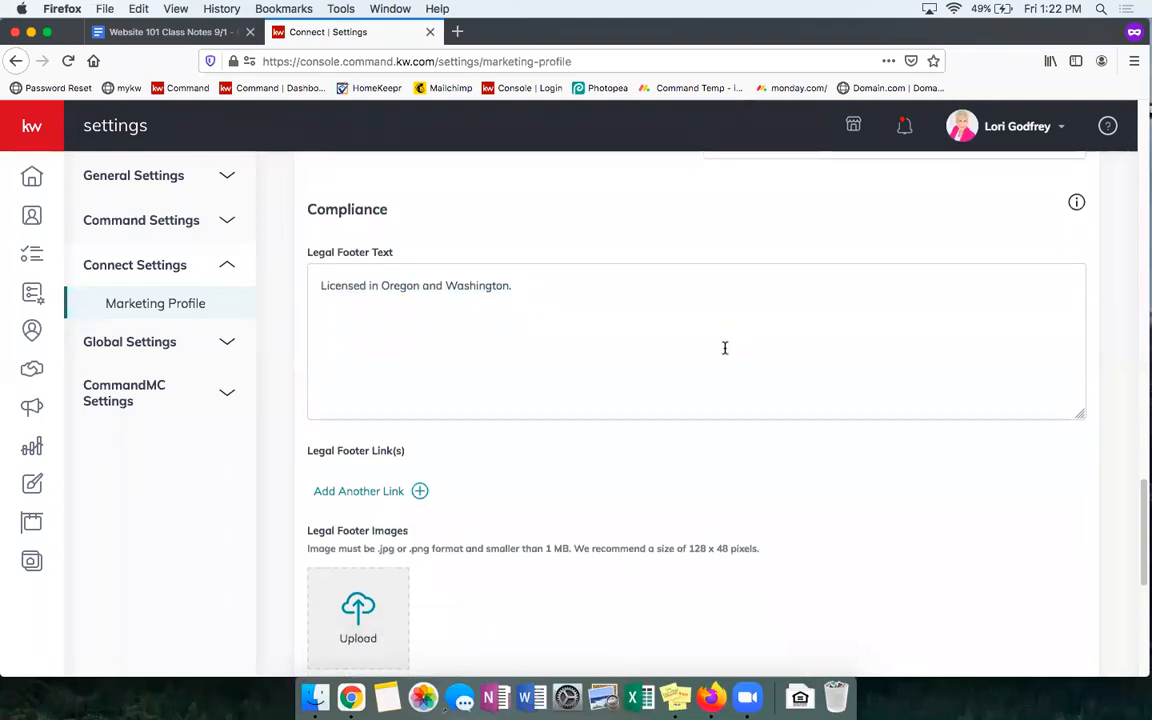
{"action": "scroll", "coordinate": [725, 348], "scroll_direction": "down", "scroll_amount": 1}
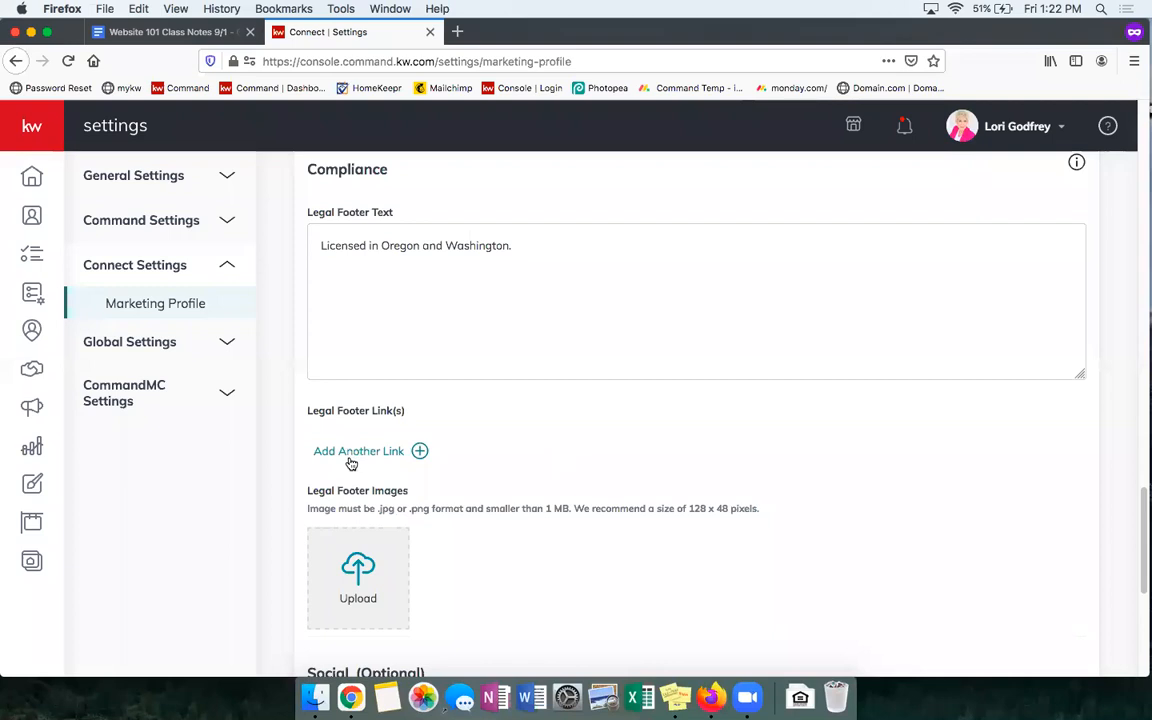
{"action": "scroll", "coordinate": [490, 441], "scroll_direction": "down", "scroll_amount": 1}
{"action": "scroll", "coordinate": [542, 447], "scroll_direction": "down", "scroll_amount": 3}
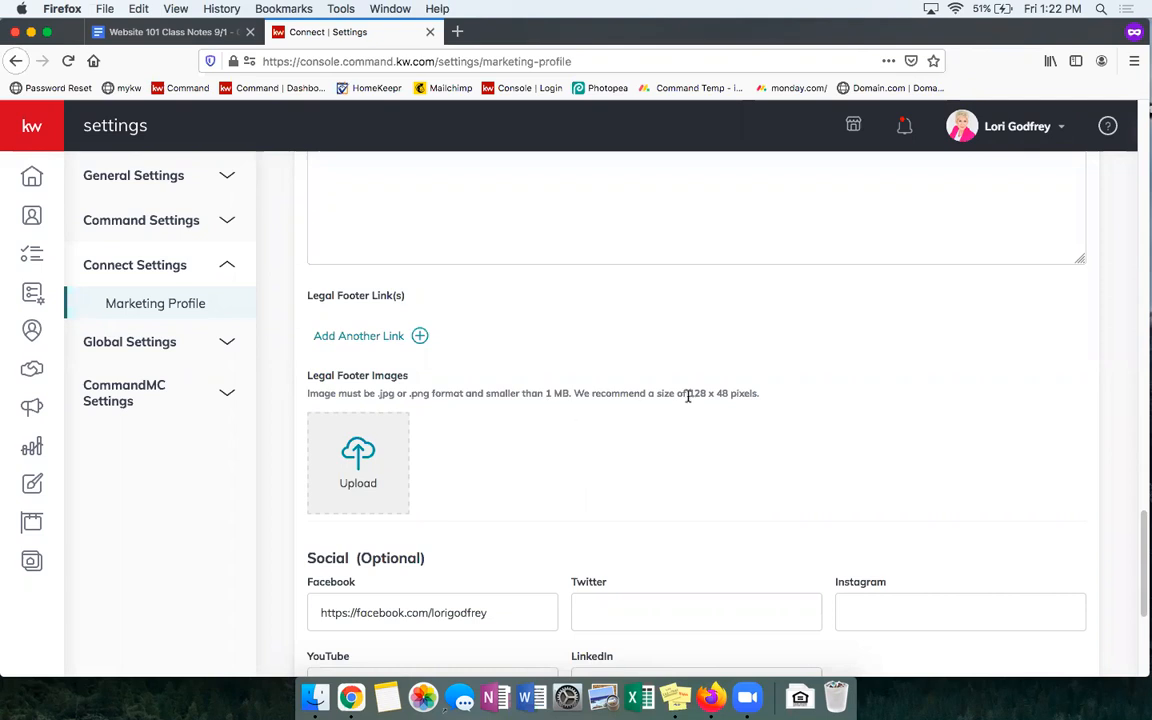
{"action": "left_click_drag", "start_coordinate": [689, 393], "coordinate": [726, 391]}
{"action": "left_click", "coordinate": [715, 417]}
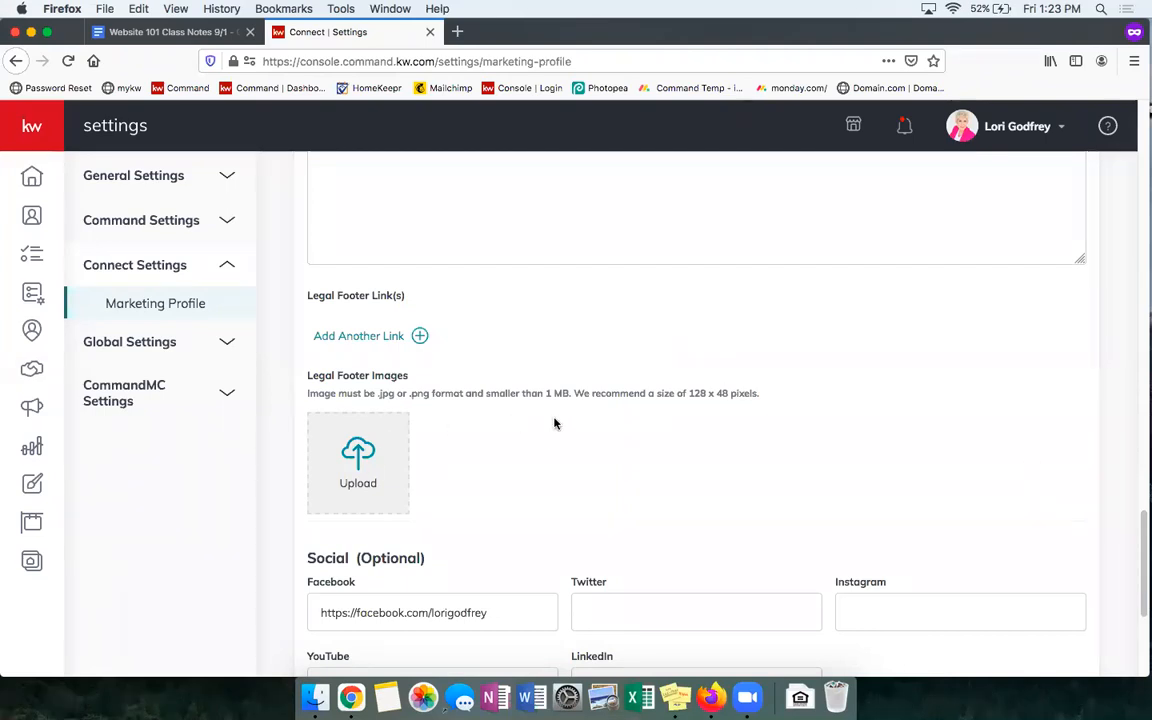
- Review the optional Social section, checking the full Facebook address and the profile name that ends it
{"action": "scroll", "coordinate": [560, 425], "scroll_direction": "down", "scroll_amount": 1}
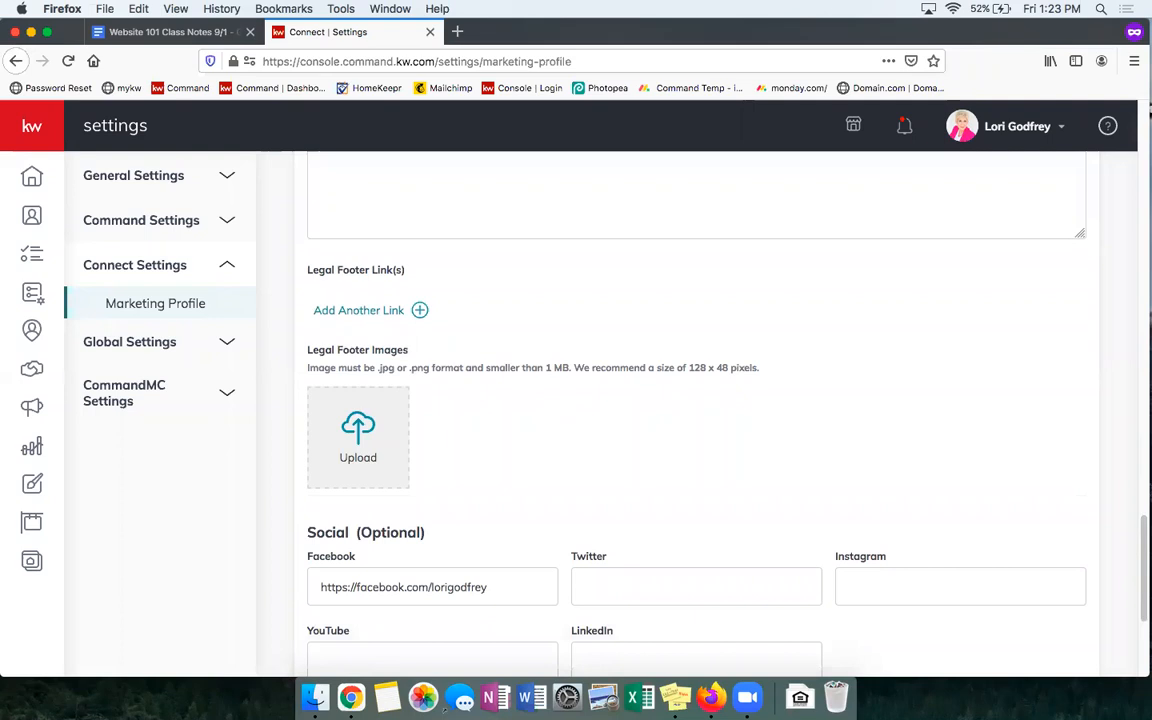
{"action": "scroll", "coordinate": [617, 509], "scroll_direction": "down", "scroll_amount": 4}
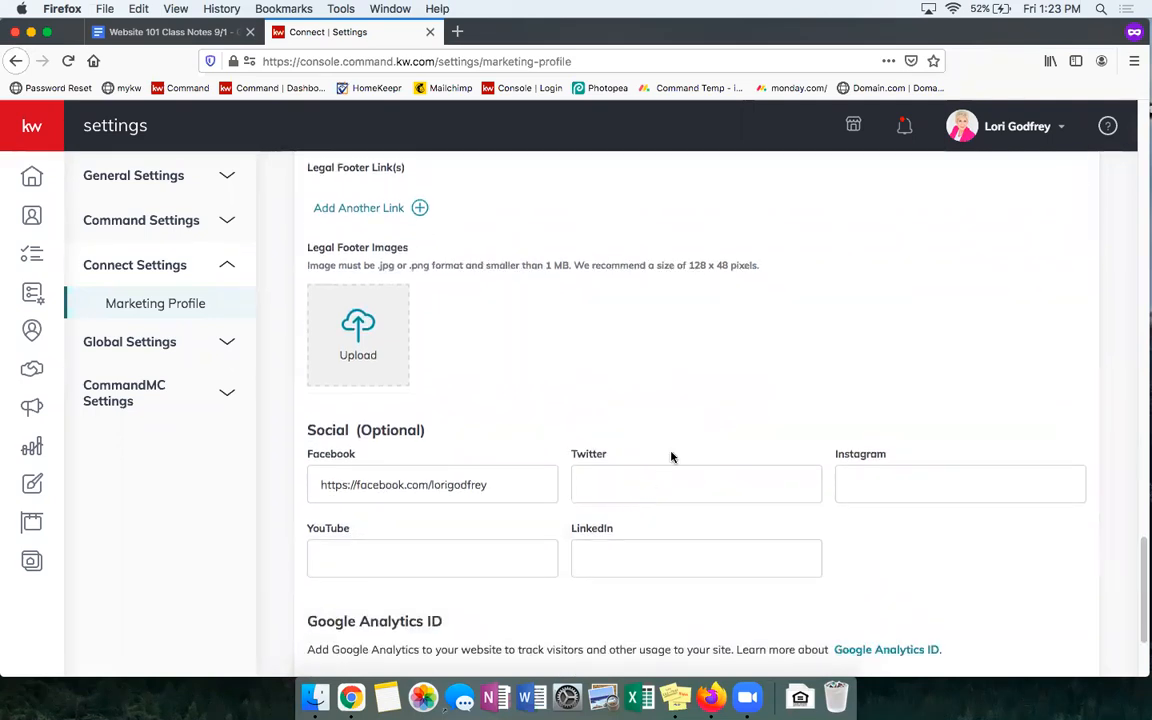
{"action": "scroll", "coordinate": [672, 455], "scroll_direction": "down", "scroll_amount": 6}
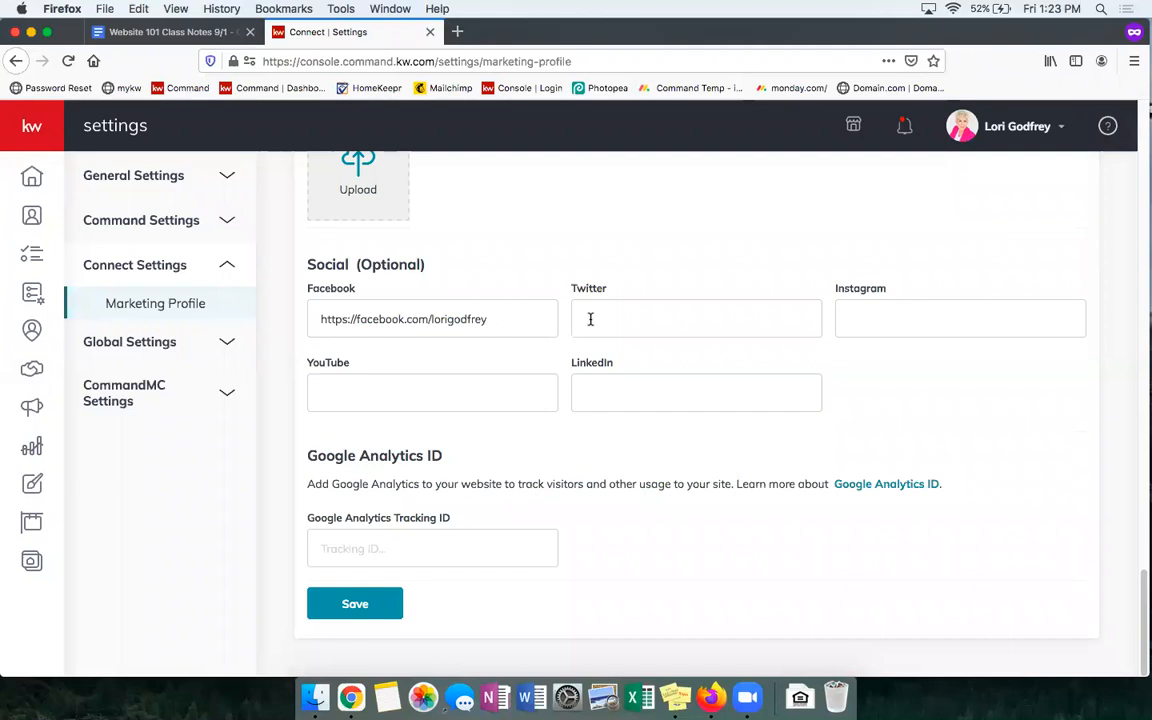
{"action": "left_click", "coordinate": [502, 319]}
{"action": "left_click_drag", "start_coordinate": [502, 319], "coordinate": [249, 321]}
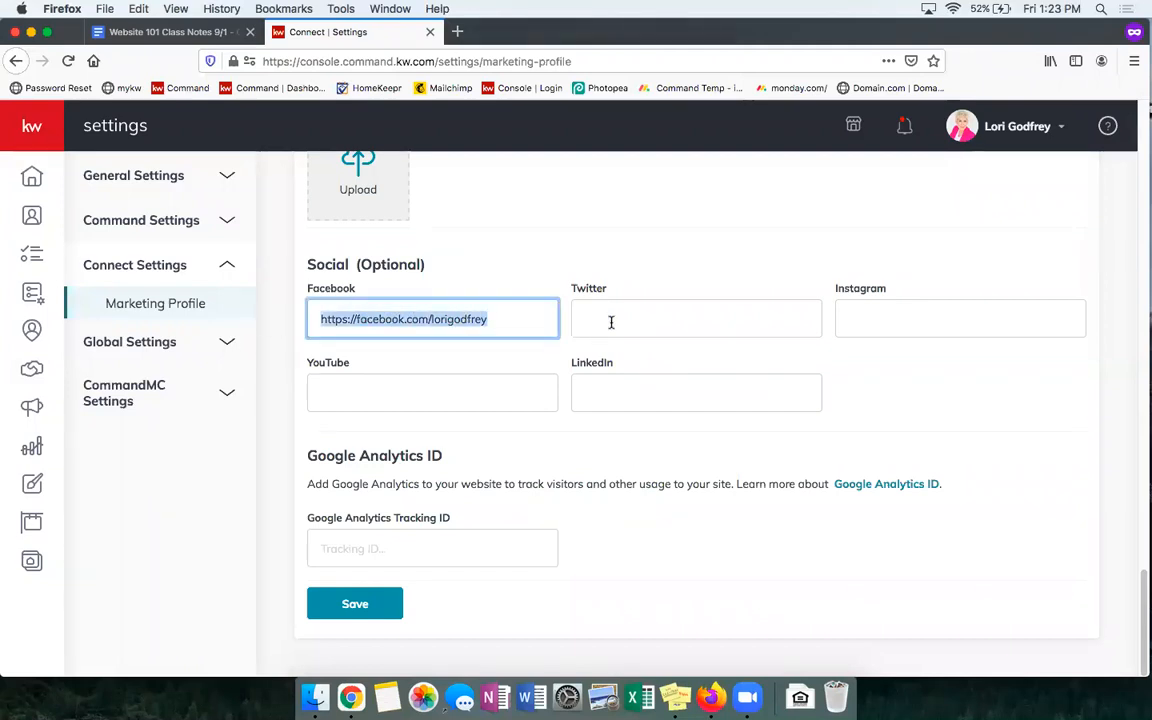
{"action": "left_click", "coordinate": [428, 320]}
{"action": "left_click_drag", "start_coordinate": [488, 319], "coordinate": [427, 322]}
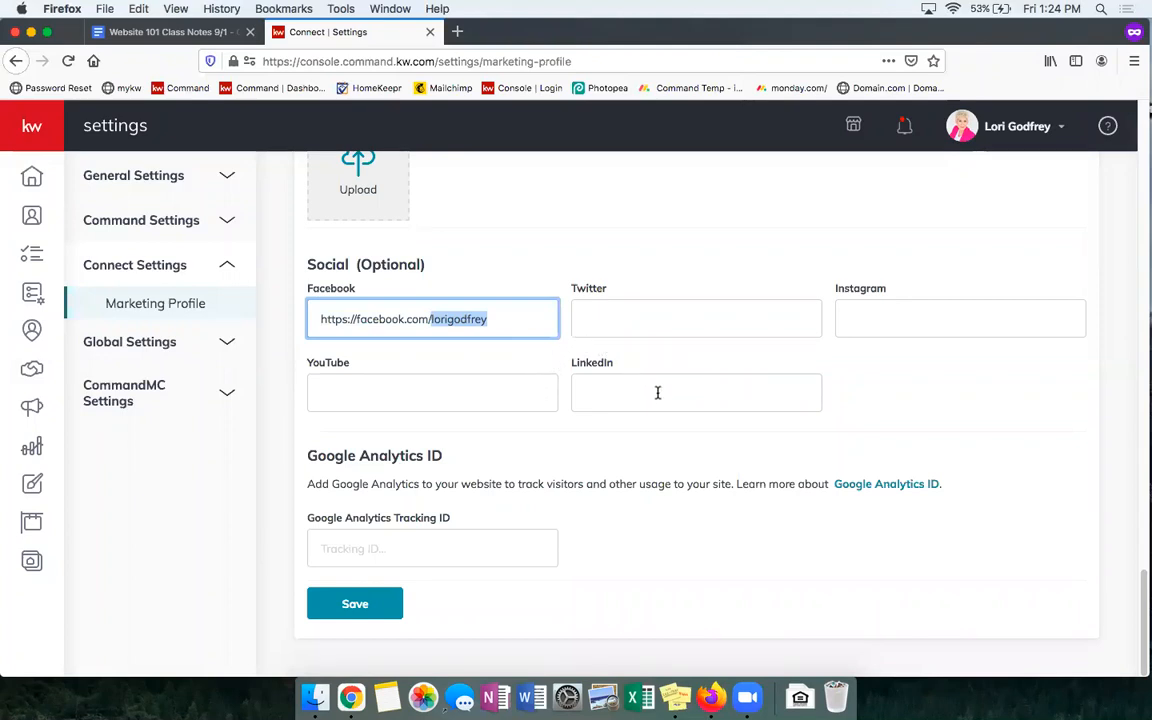
{"action": "left_click", "coordinate": [530, 362]}
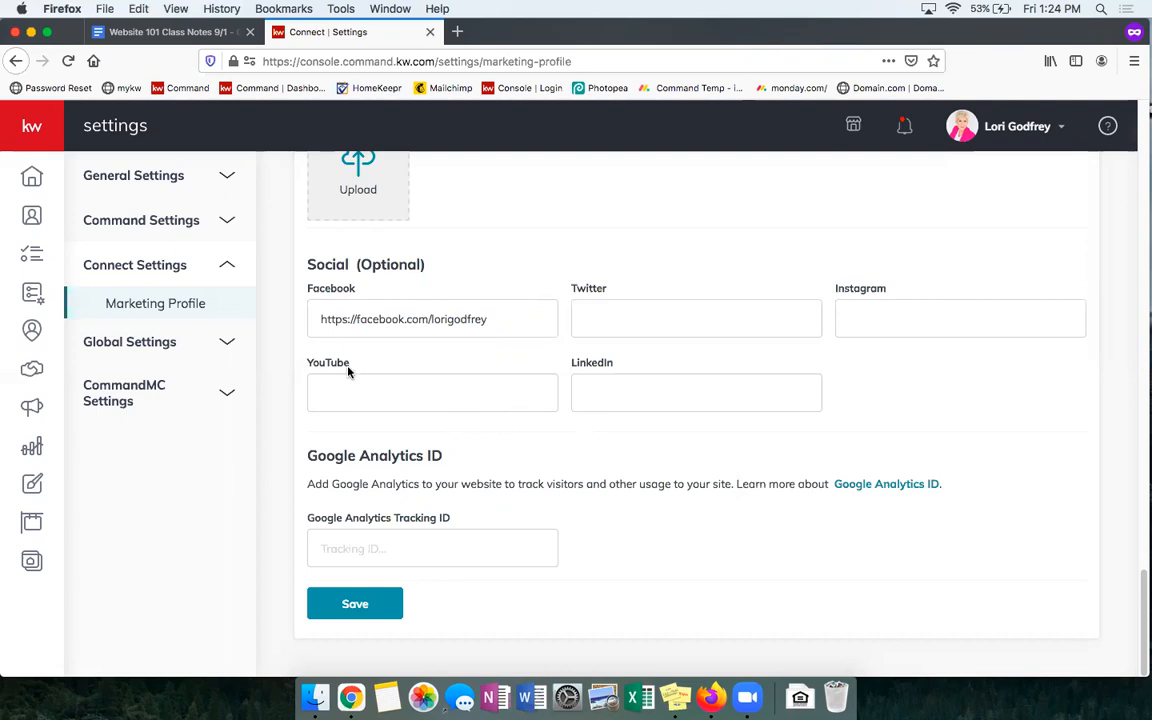
- Check the YouTube and LinkedIn fields, and briefly consult the Website 101 class notes before returning to the profile
{"action": "left_click_drag", "start_coordinate": [349, 366], "coordinate": [303, 367]}
{"action": "double_click", "coordinate": [596, 366]}
{"action": "left_click", "coordinate": [663, 368]}
{"action": "left_click", "coordinate": [203, 34]}
{"action": "left_click", "coordinate": [320, 33]}
- Save the Marketing Profile, dismiss the confirmation, and check the option to use the profile information to brand the agent site
{"action": "left_click", "coordinate": [378, 602]}
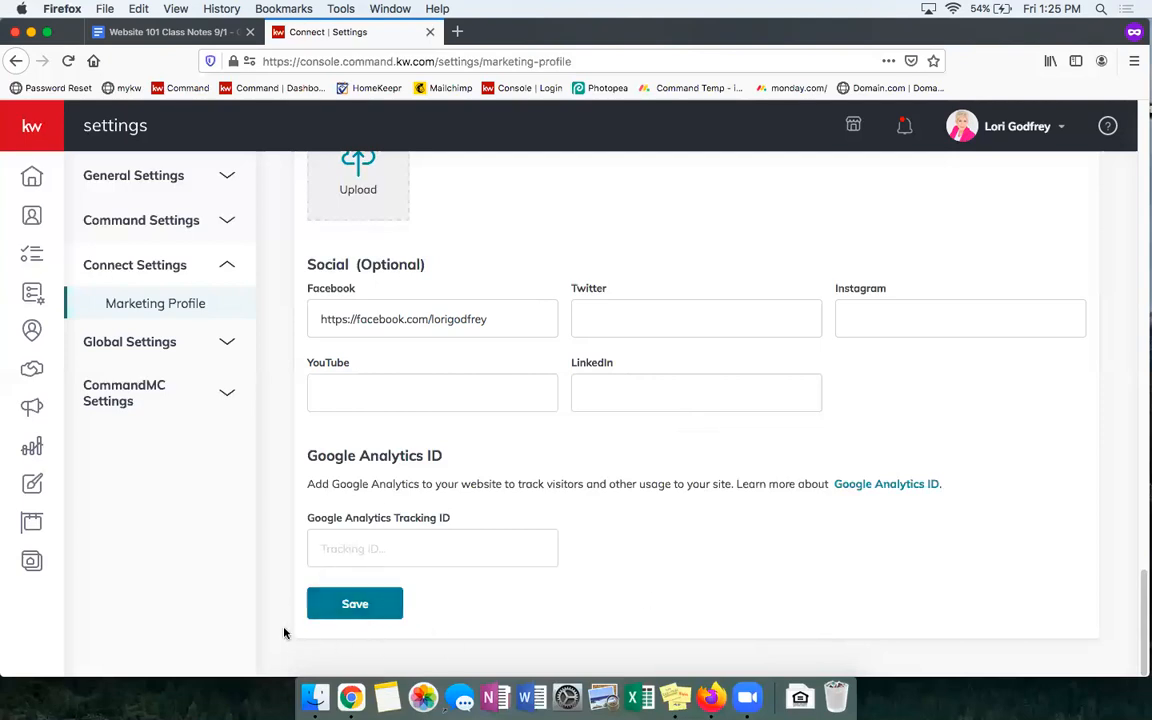
{"action": "left_click", "coordinate": [366, 605]}
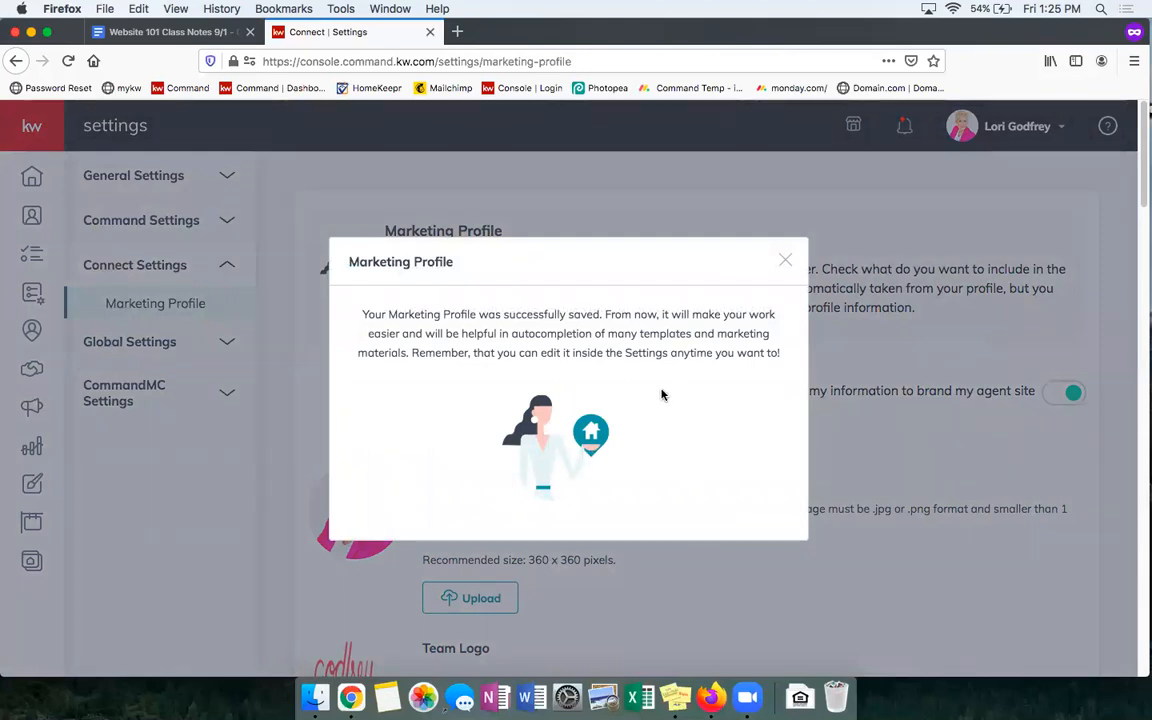
{"action": "left_click", "coordinate": [786, 262]}
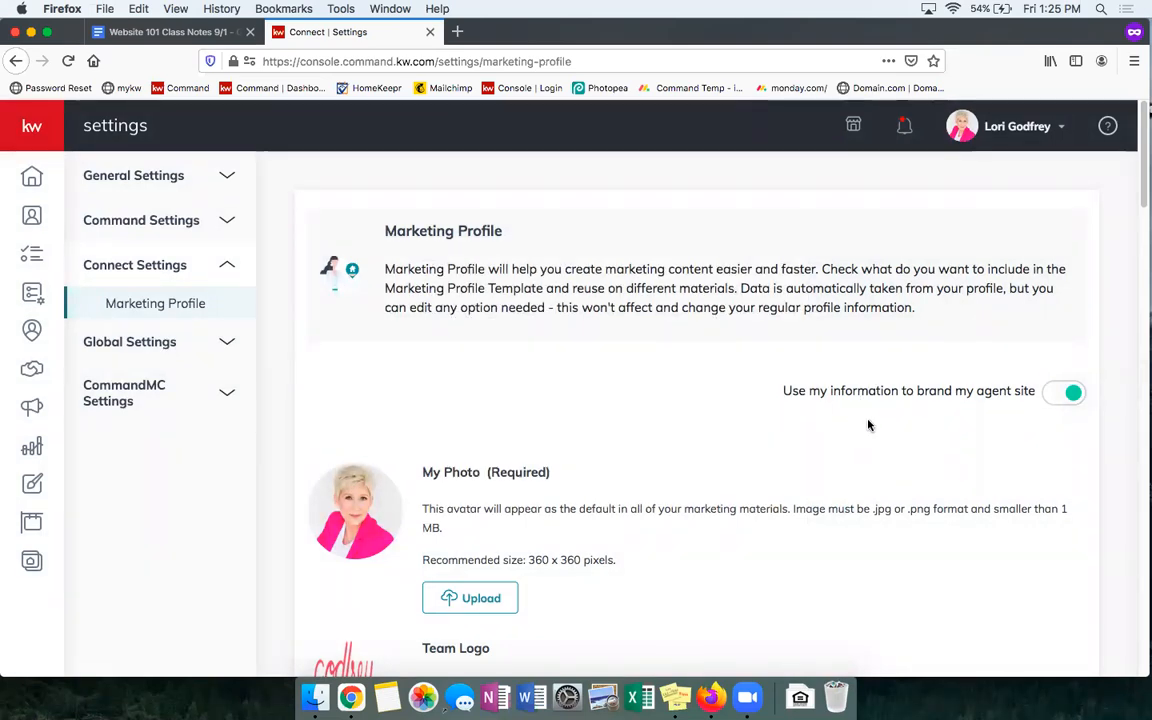
{"action": "left_click_drag", "start_coordinate": [758, 392], "coordinate": [1035, 390]}
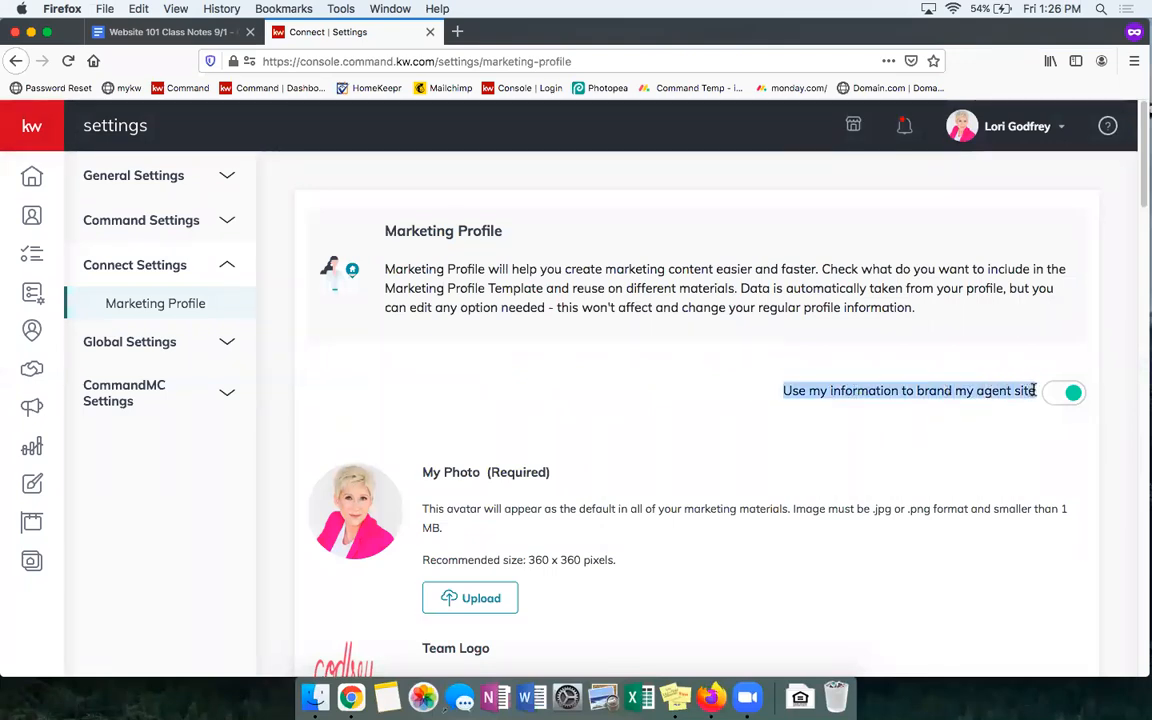
{"action": "left_click", "coordinate": [810, 388]}
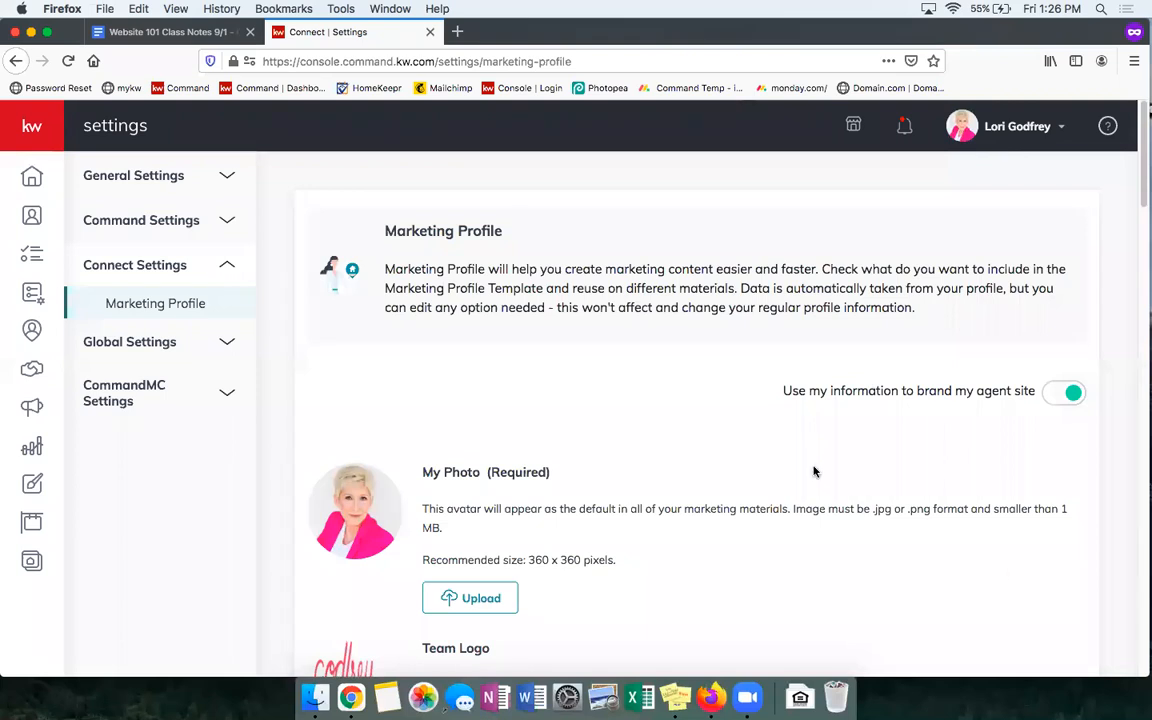
- Go to the Consumer area of Command and open its Site & App Settings
{"action": "left_click", "coordinate": [33, 128]}
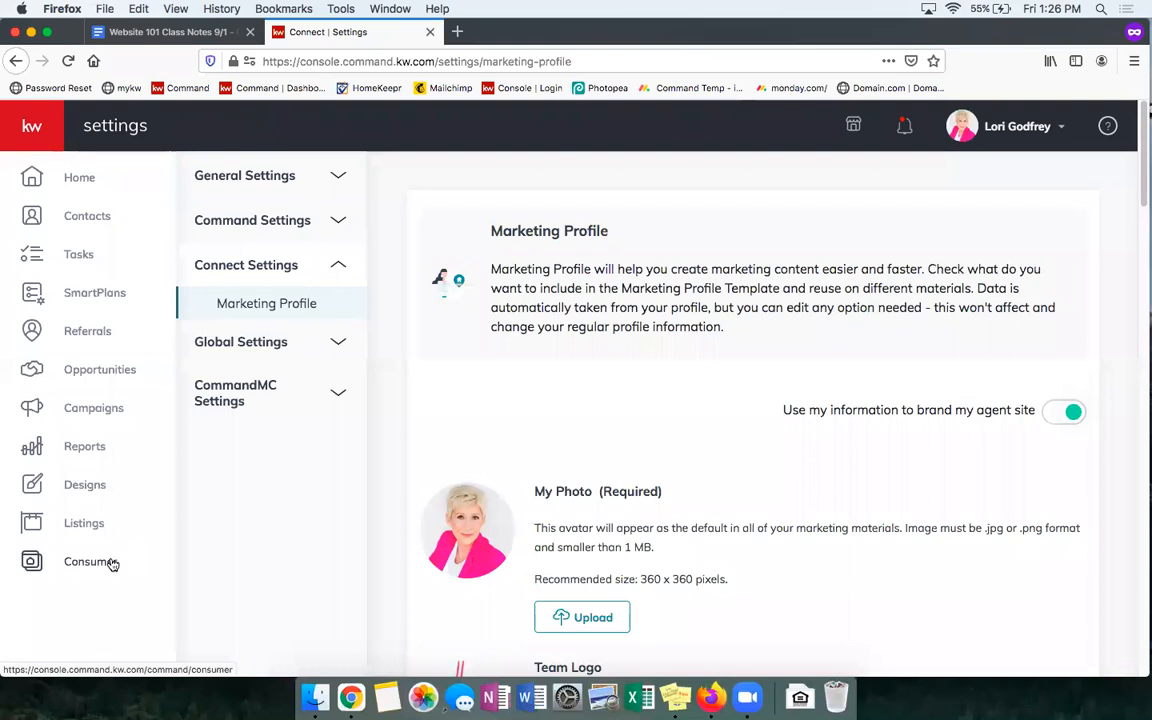
{"action": "left_click", "coordinate": [68, 61]}
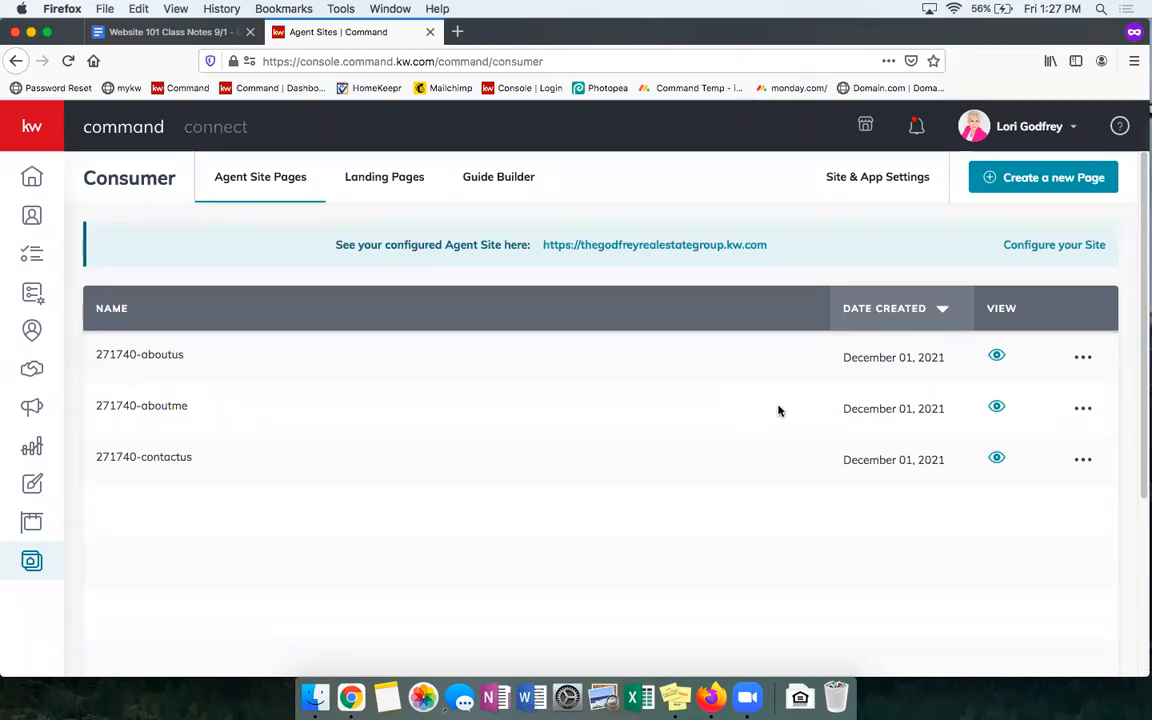
{"action": "left_click", "coordinate": [870, 187]}
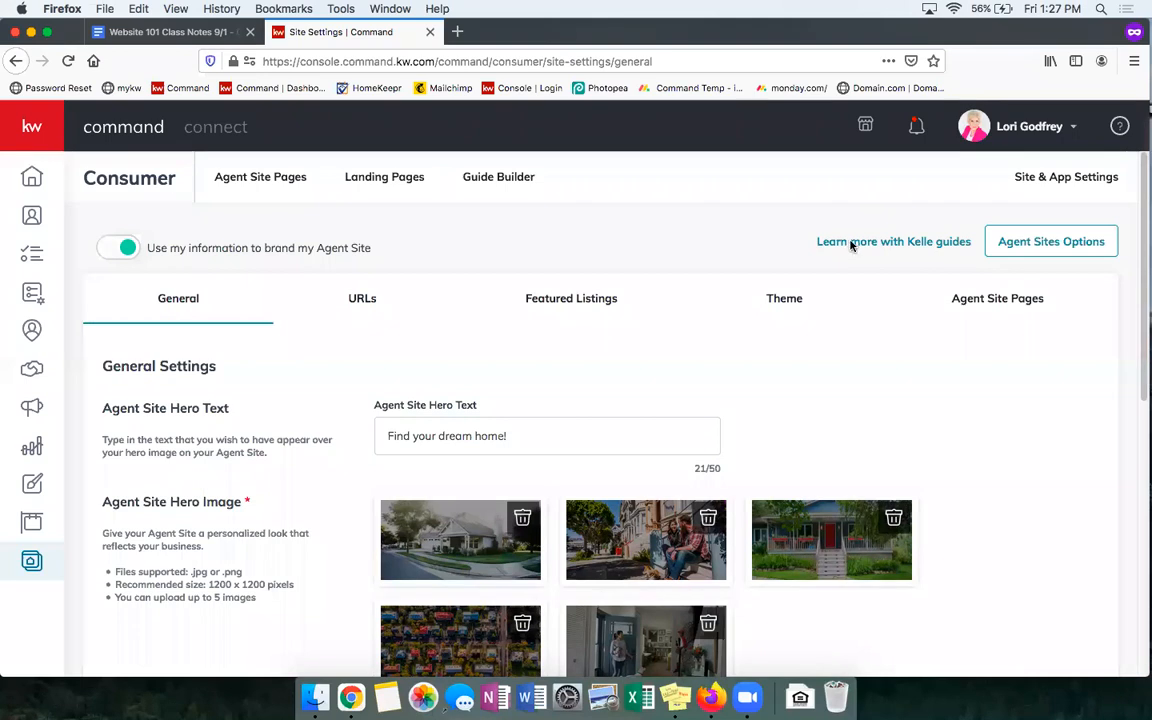
- Open the Agent Site Kelle Guide, leaving the settings page without saving, and look over the guide's introduction
{"action": "left_click", "coordinate": [851, 244]}
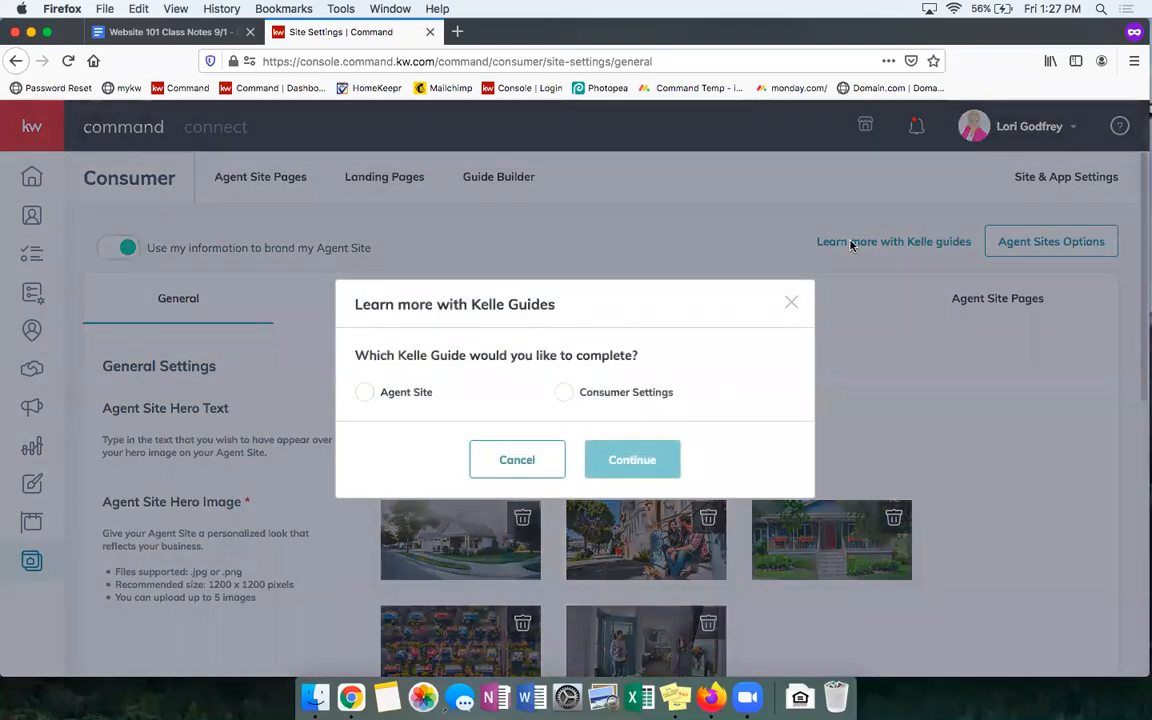
{"action": "left_click", "coordinate": [366, 393]}
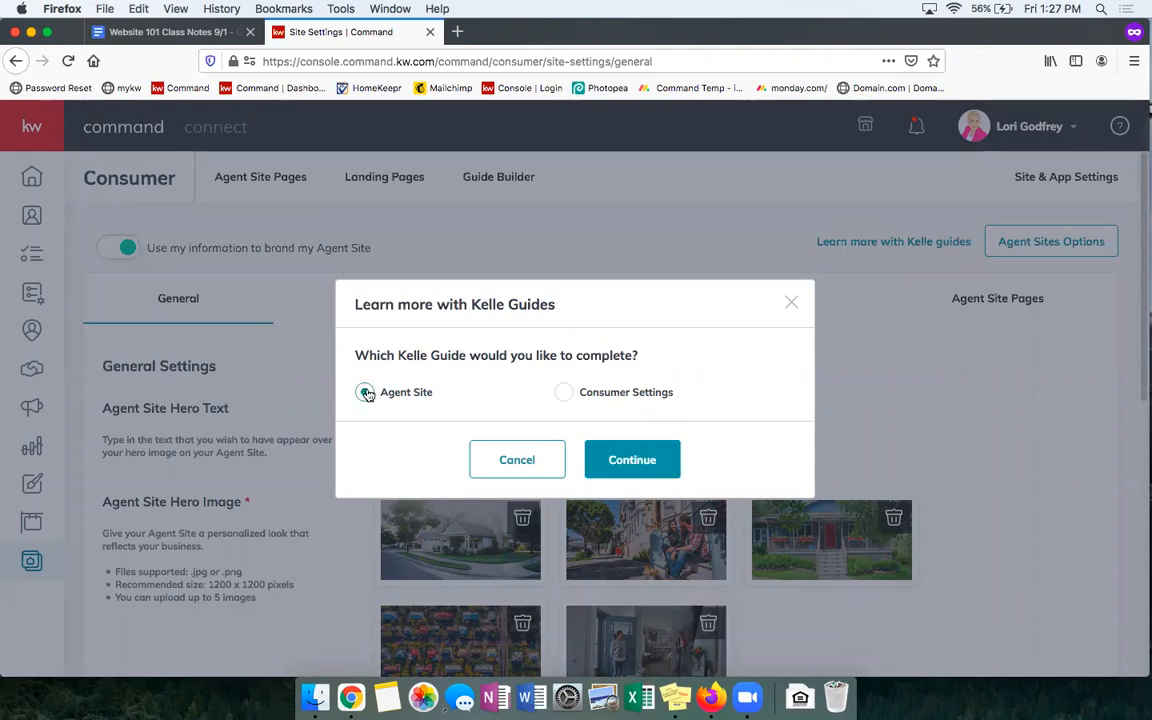
{"action": "left_click", "coordinate": [624, 472]}
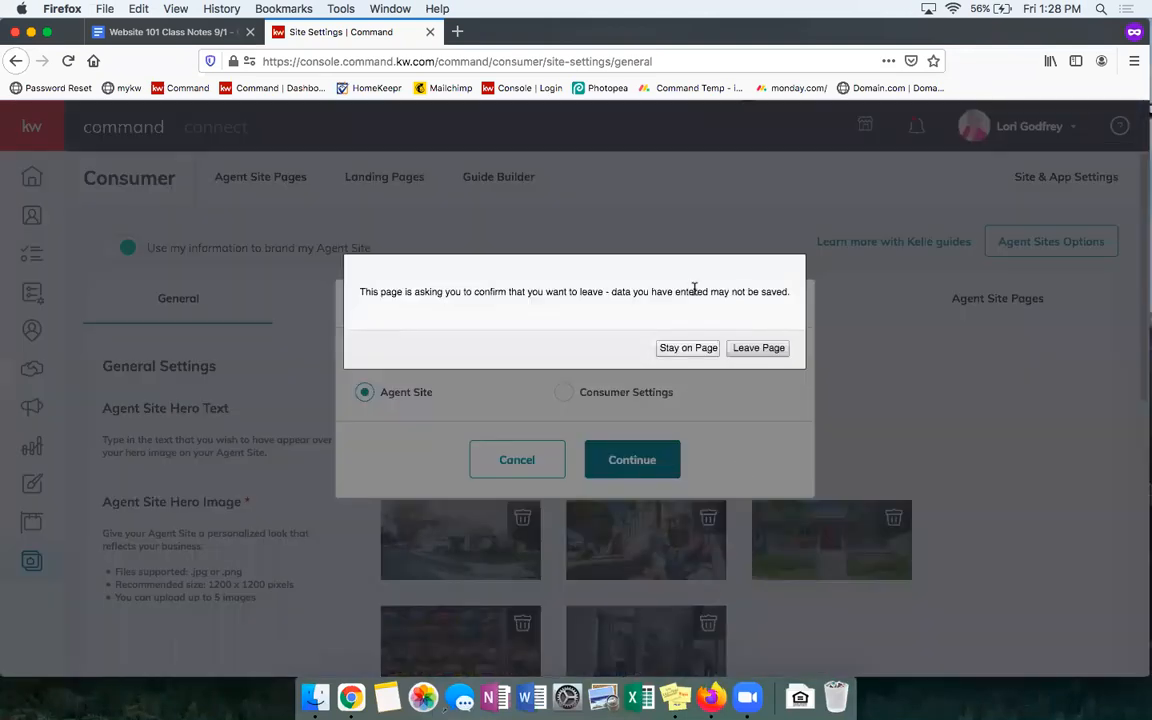
{"action": "left_click", "coordinate": [760, 348]}
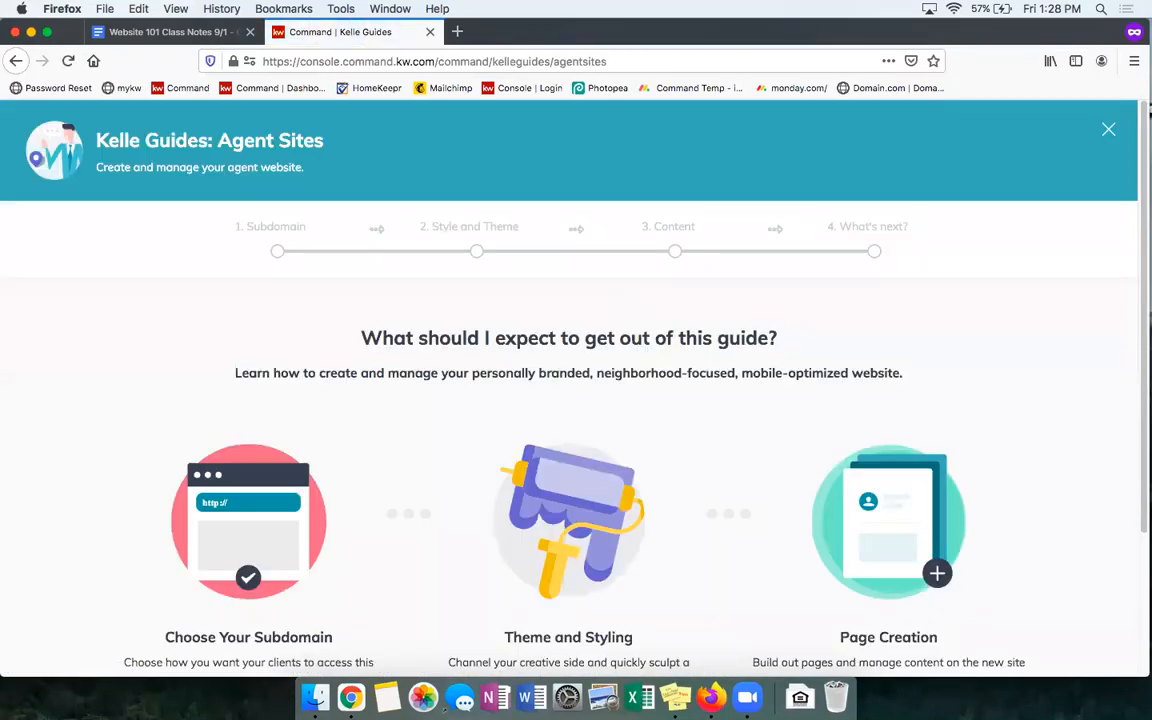
{"action": "scroll", "coordinate": [850, 535], "scroll_direction": "down", "scroll_amount": 3}
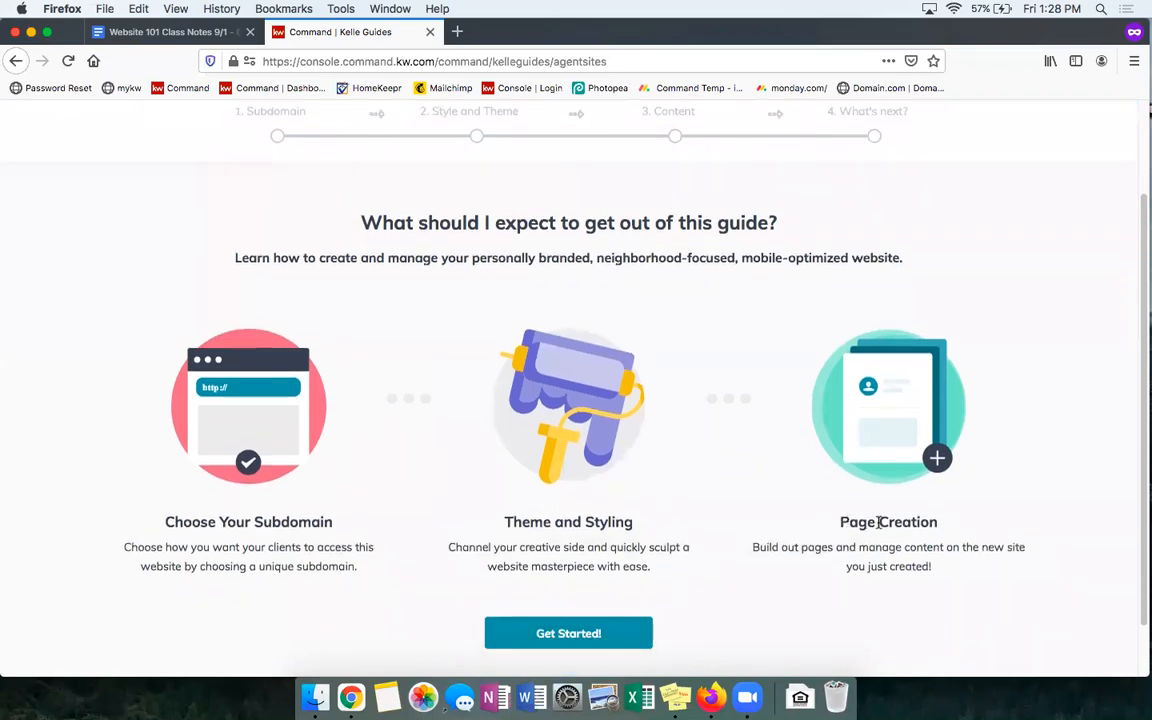
- Start the Agent Sites guide and acknowledge the compliance reminder to reach the subdomain stage
{"action": "scroll", "coordinate": [656, 483], "scroll_direction": "down", "scroll_amount": 2}
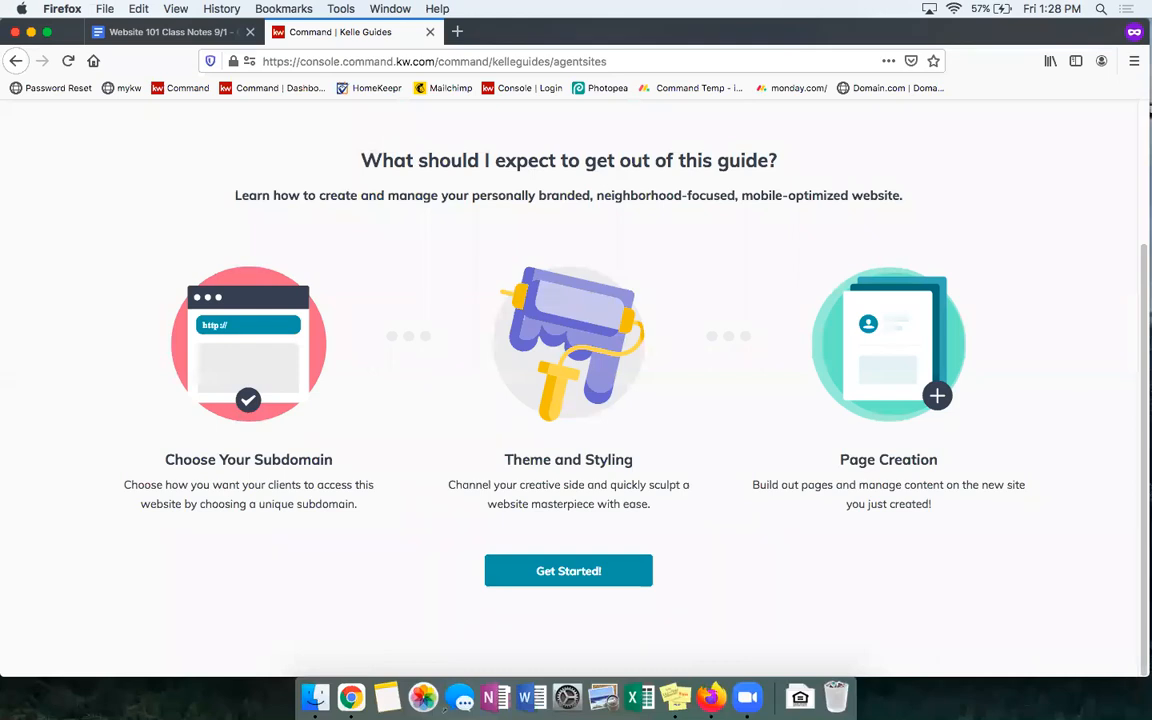
{"action": "left_click", "coordinate": [569, 574]}
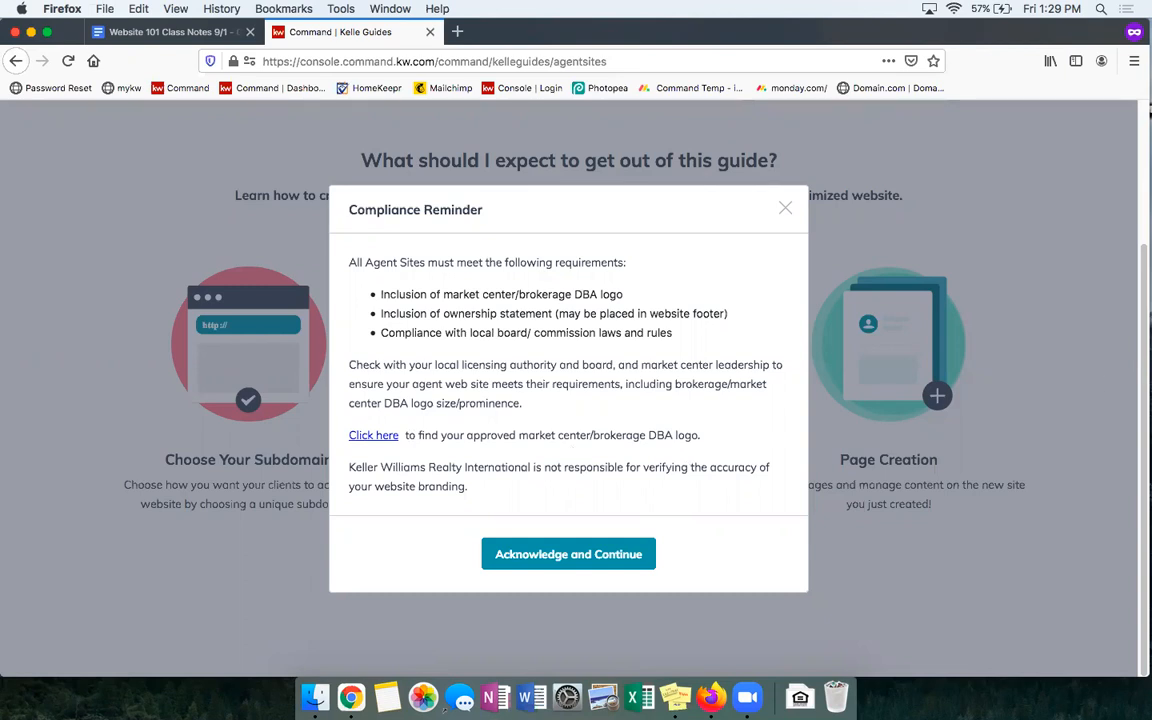
{"action": "left_click", "coordinate": [583, 552]}
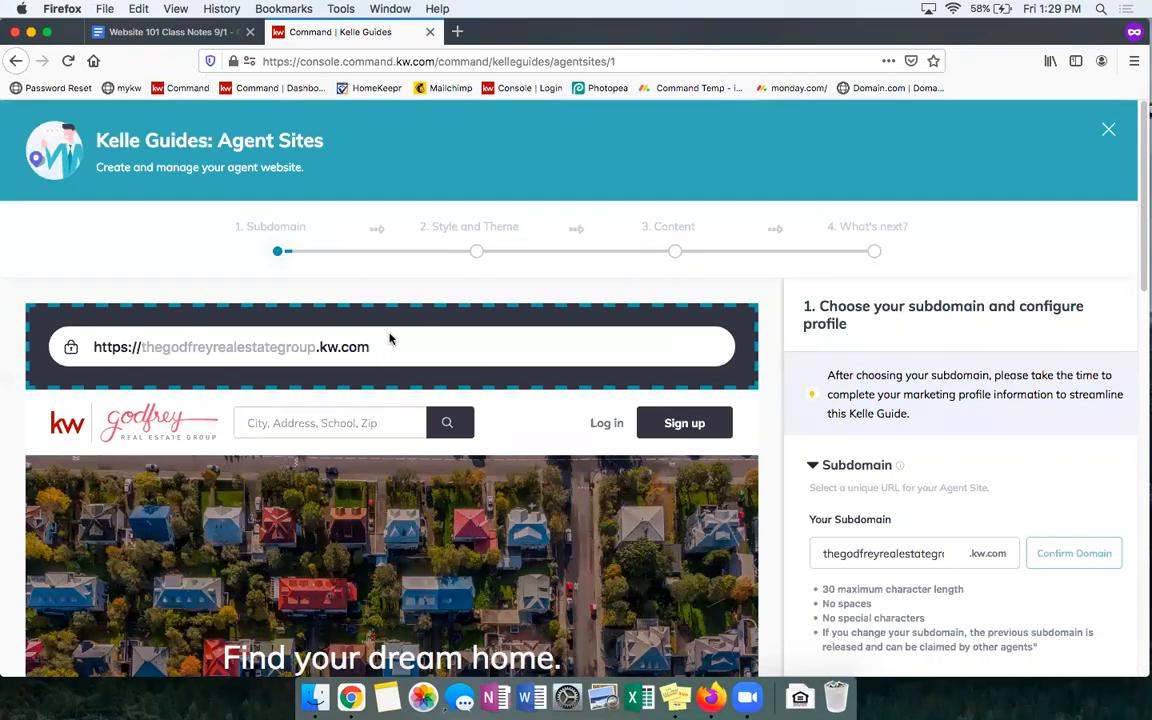
- Open the site URL from the guide's preview in a new tab, deny location access, view the live homepage, and return to the guide
{"action": "left_click_drag", "start_coordinate": [352, 347], "coordinate": [86, 350]}
{"action": "key", "text": "ctrl+c"}
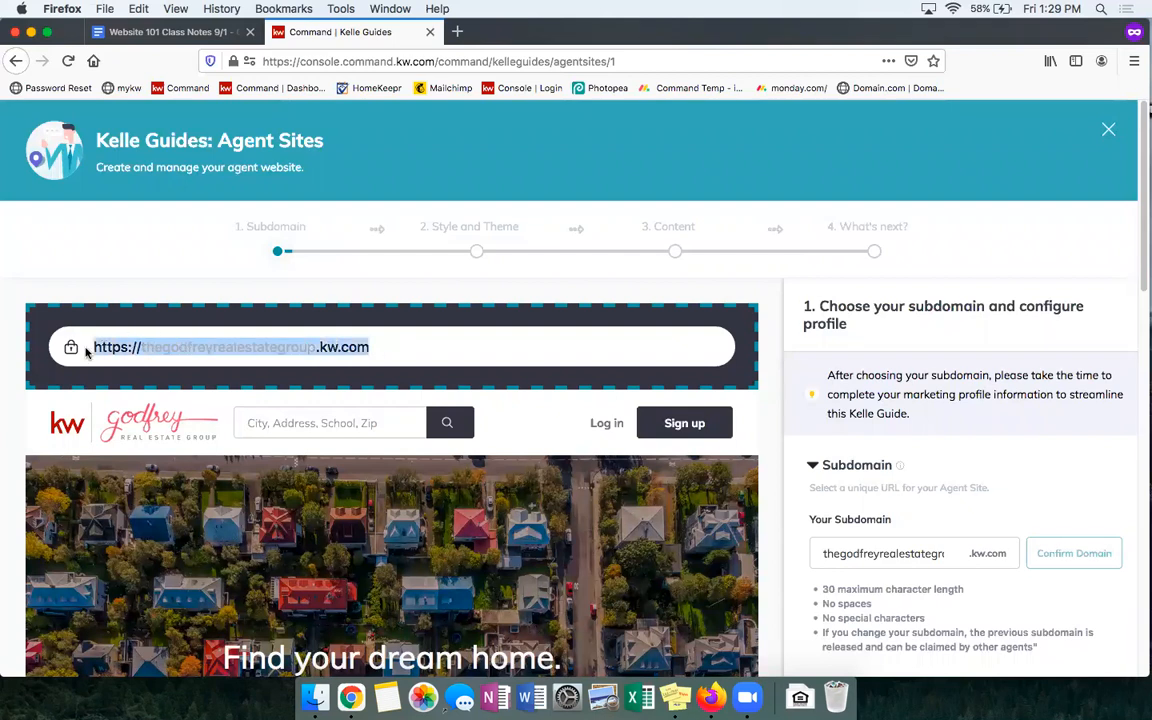
{"action": "left_click", "coordinate": [459, 34]}
{"action": "key", "text": "ctrl+v"}
{"action": "key", "text": "Return"}
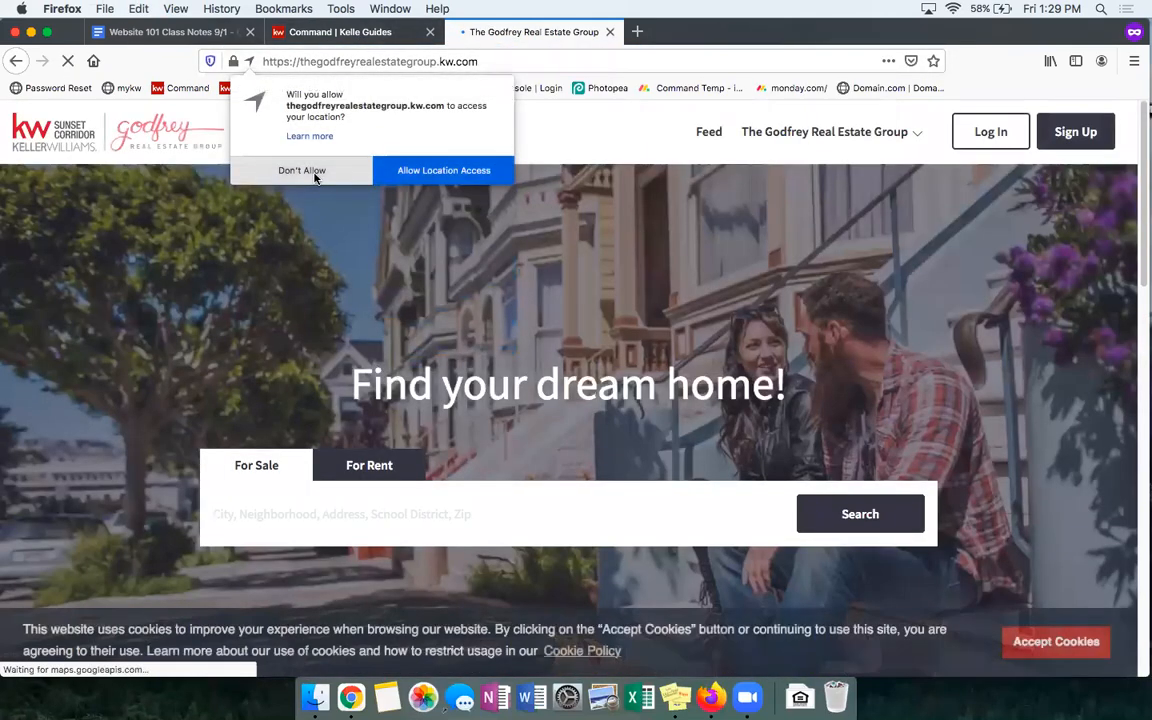
{"action": "left_click", "coordinate": [303, 172]}
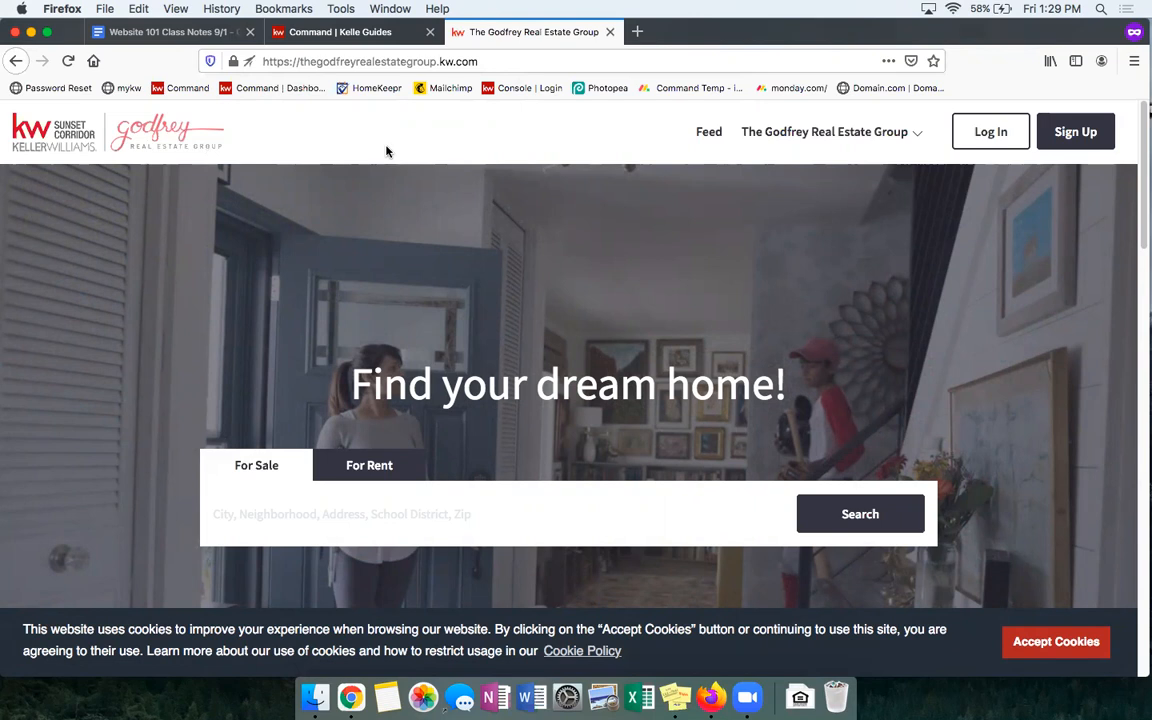
{"action": "left_click", "coordinate": [352, 33]}
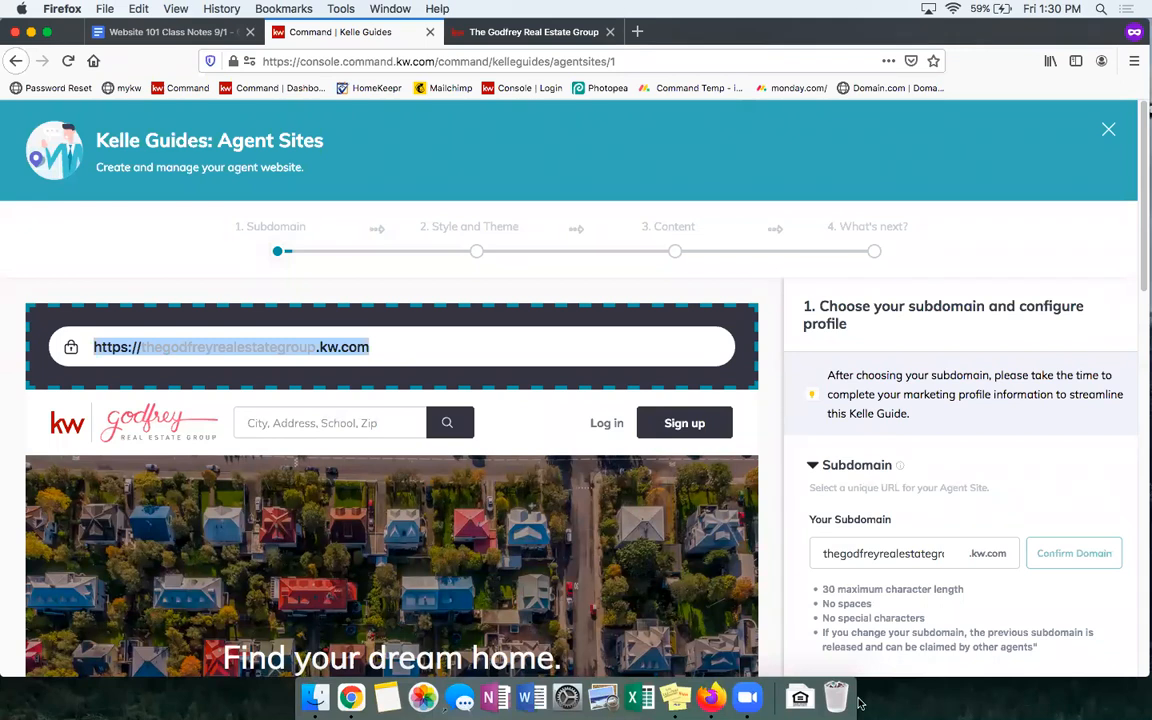
- Re-enter the final letter of the existing subdomain and confirm the domain to claim it
{"action": "scroll", "coordinate": [885, 245], "scroll_direction": "down", "scroll_amount": 2}
{"action": "scroll", "coordinate": [888, 252], "scroll_direction": "down", "scroll_amount": 3}
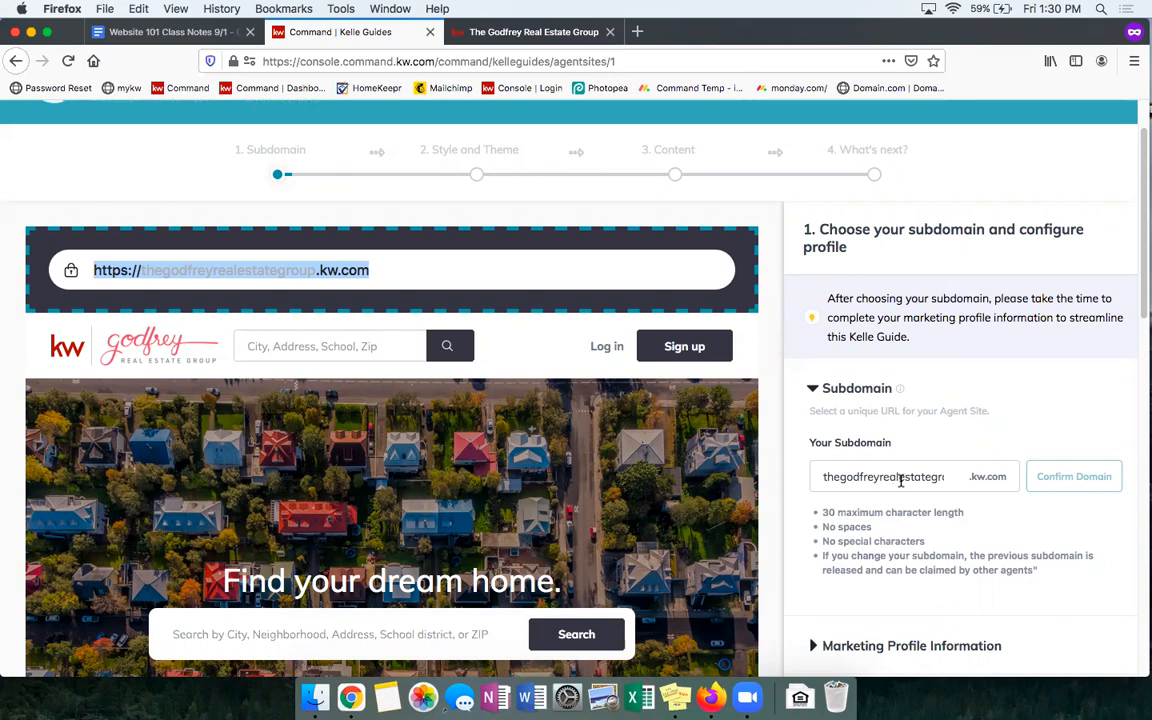
{"action": "scroll", "coordinate": [1025, 407], "scroll_direction": "down", "scroll_amount": 3}
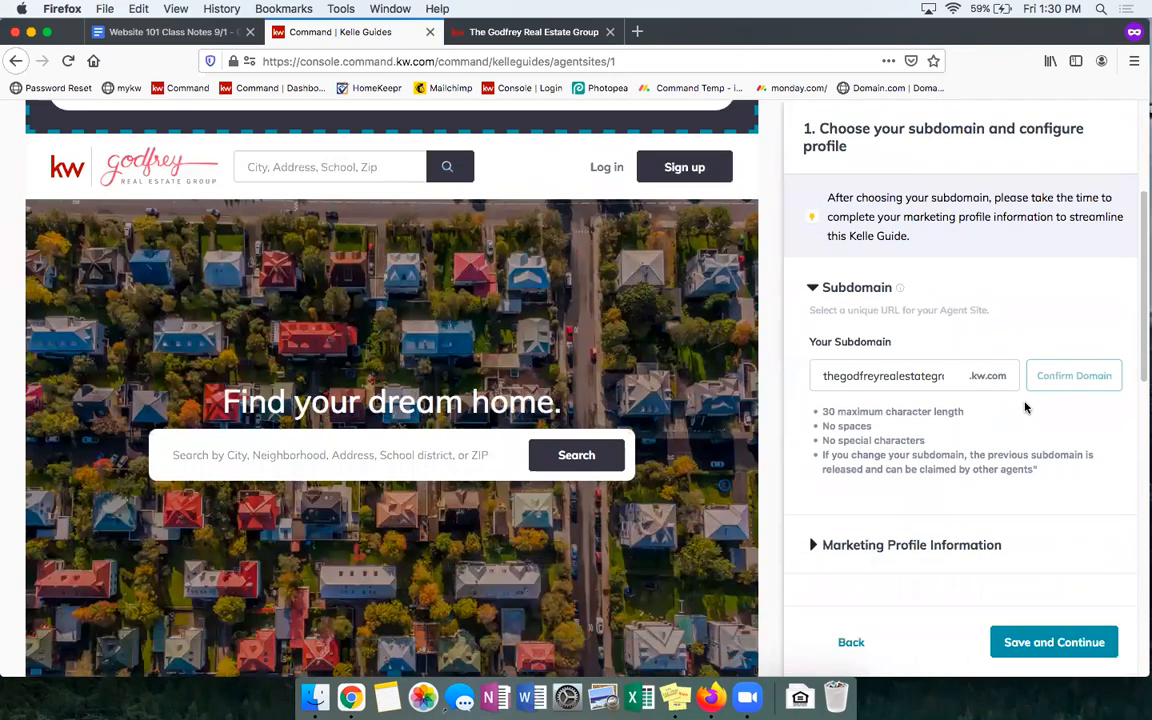
{"action": "left_click_drag", "start_coordinate": [872, 376], "coordinate": [947, 376]}
{"action": "left_click", "coordinate": [940, 378]}
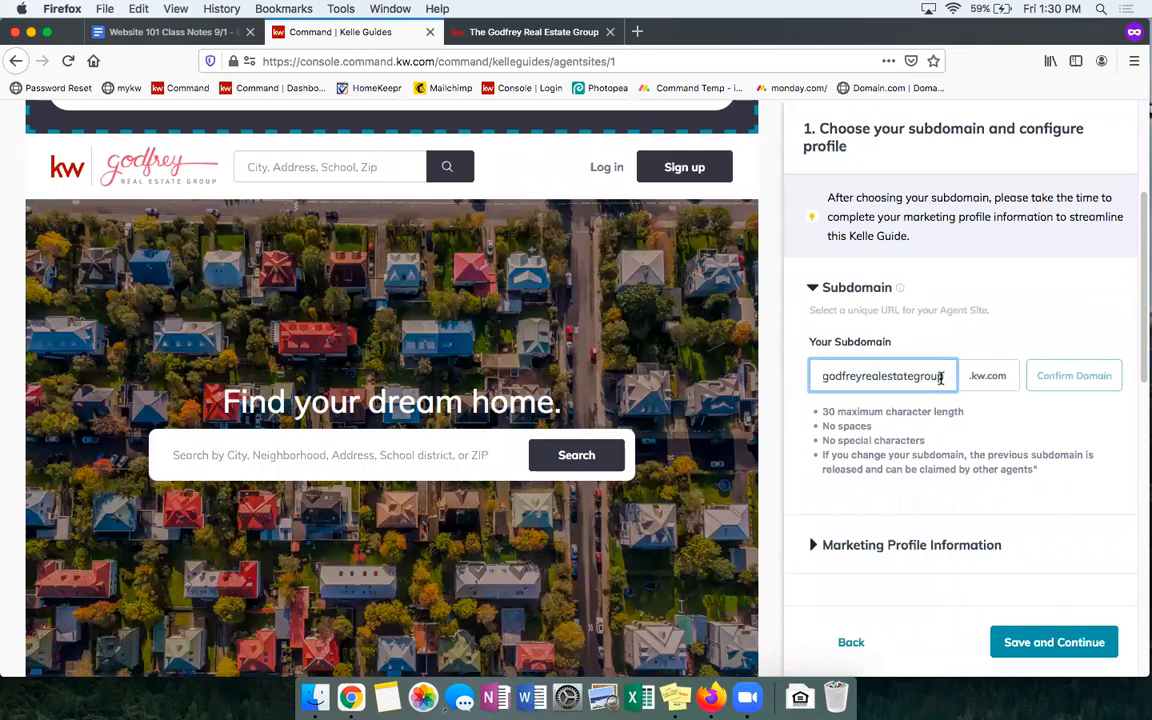
{"action": "key", "text": "BackSpace"}
{"action": "type", "text": "p"}
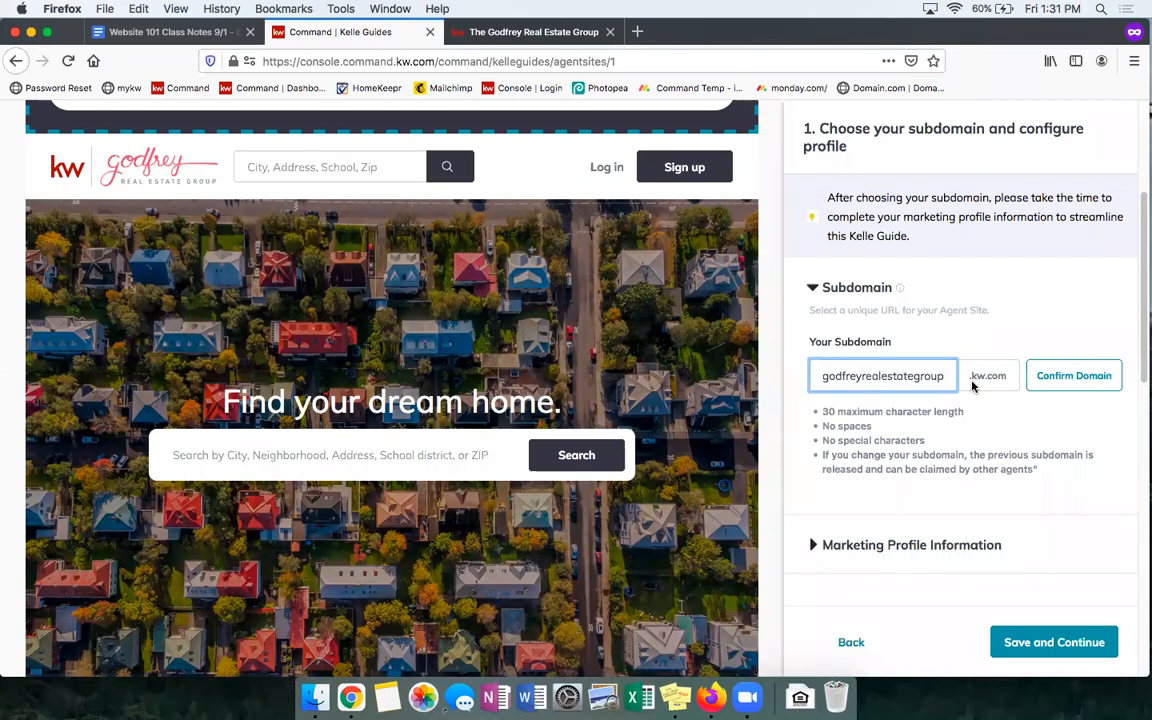
{"action": "left_click", "coordinate": [1088, 384]}
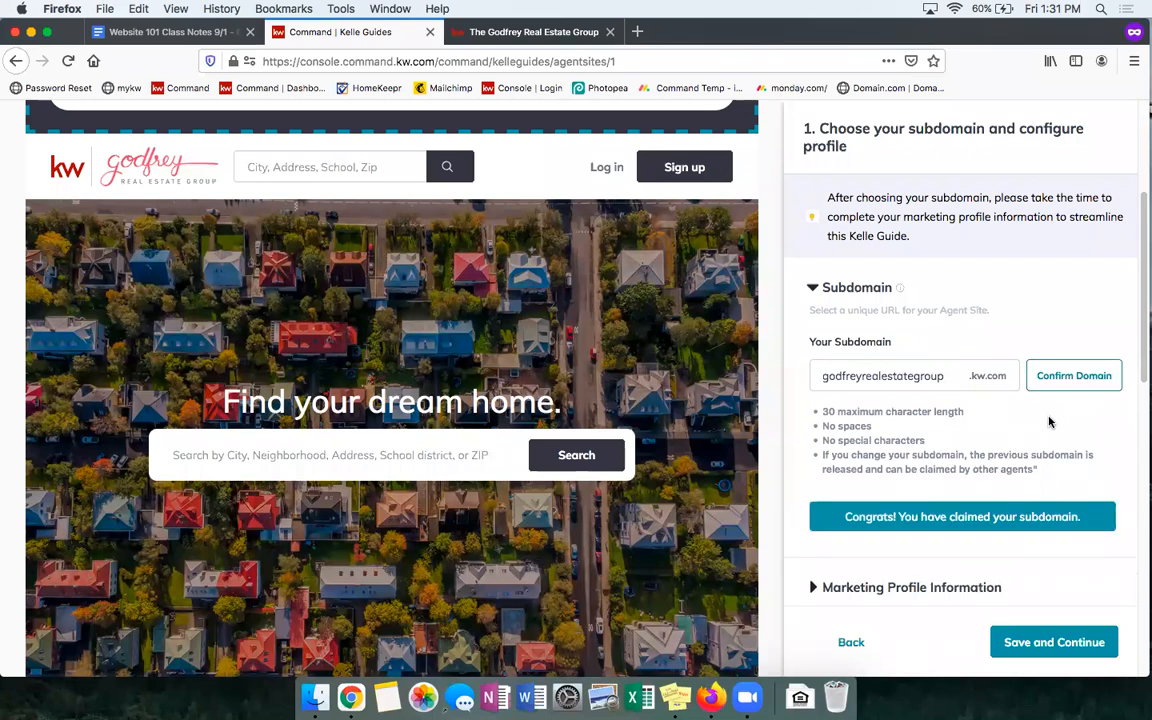
- Expand the Marketing Profile Information and look over the site preview down to the contact form
{"action": "scroll", "coordinate": [980, 460], "scroll_direction": "down", "scroll_amount": 1}
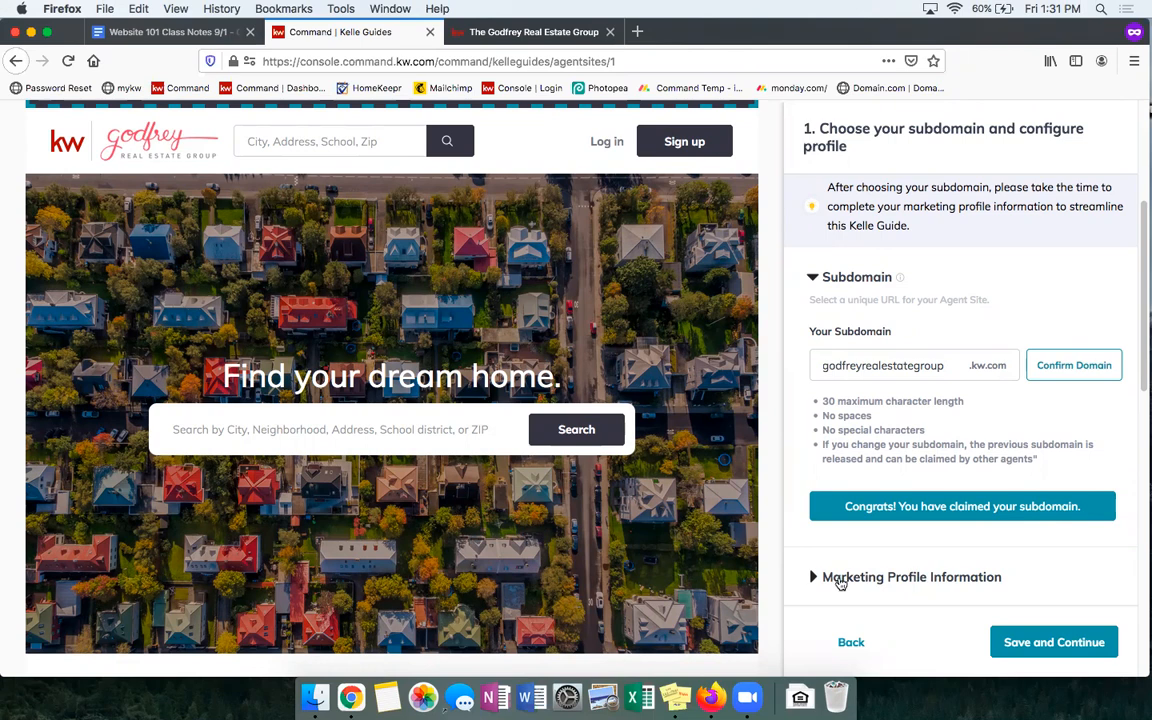
{"action": "left_click", "coordinate": [846, 580]}
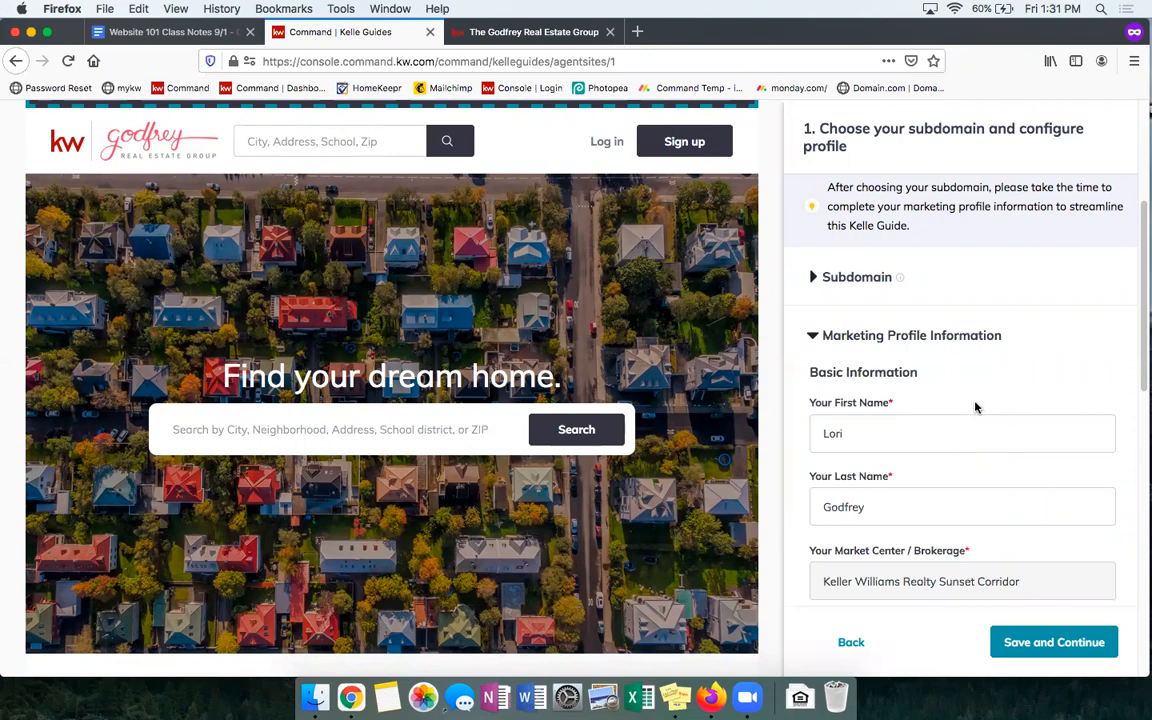
{"action": "scroll", "coordinate": [944, 363], "scroll_direction": "down", "scroll_amount": 1}
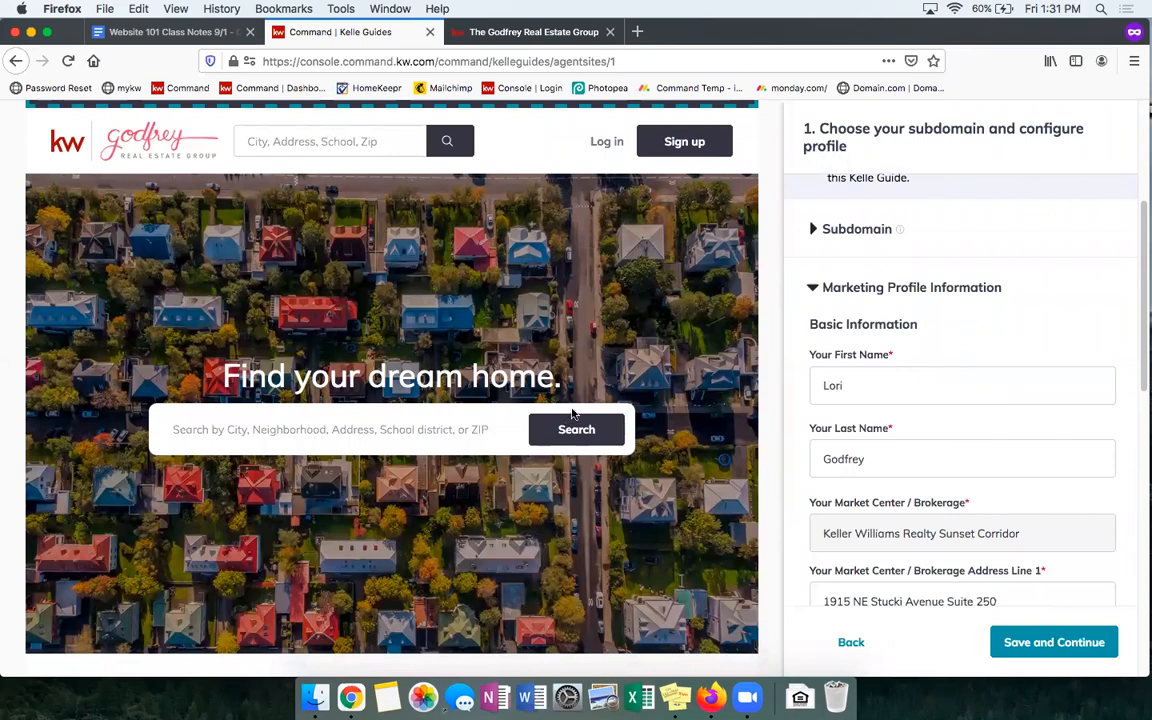
{"action": "scroll", "coordinate": [586, 430], "scroll_direction": "down", "scroll_amount": 2}
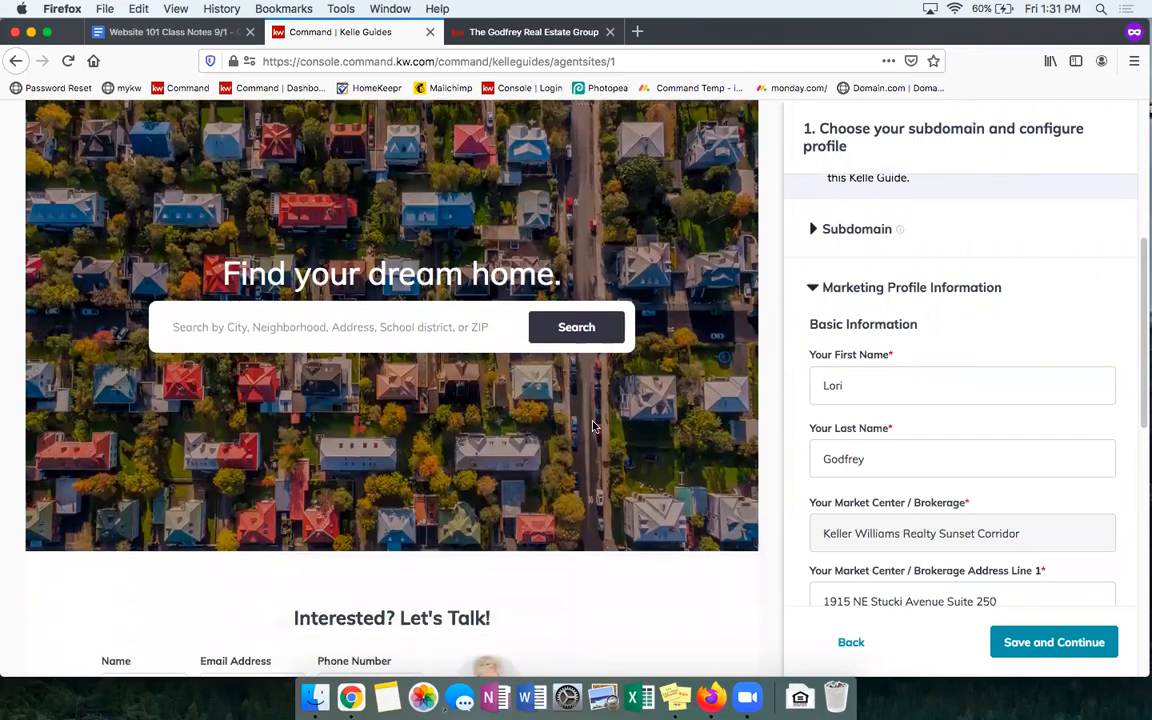
{"action": "scroll", "coordinate": [593, 427], "scroll_direction": "down", "scroll_amount": 3}
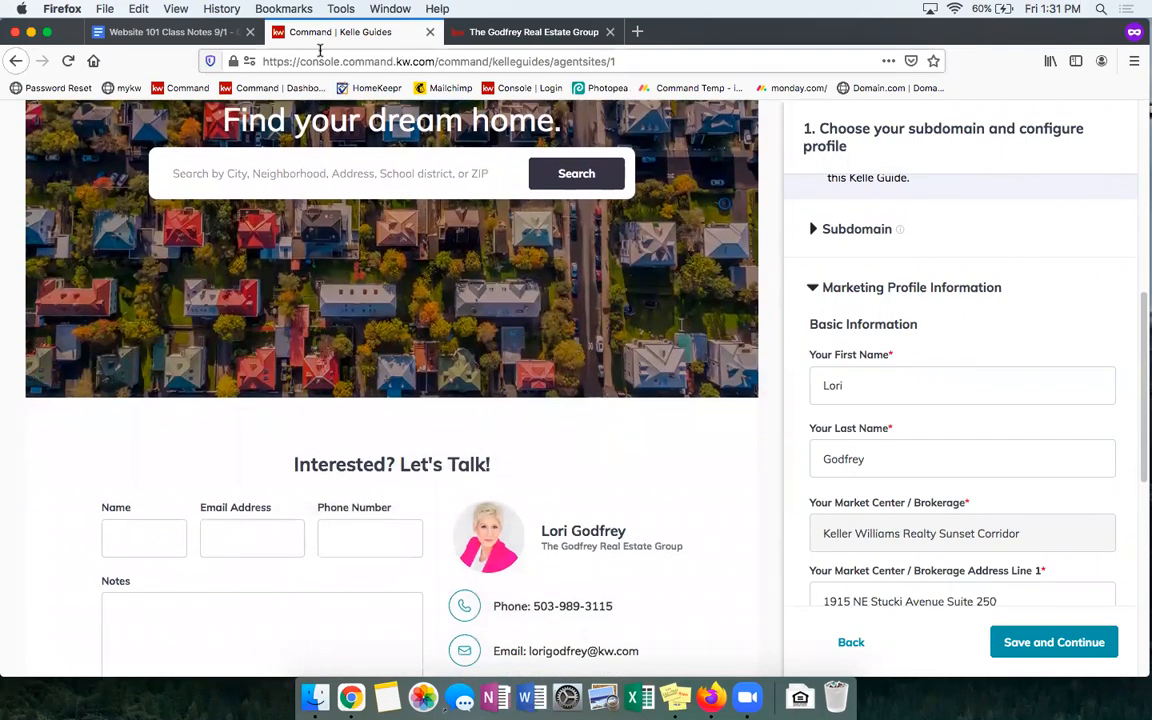
{"action": "scroll", "coordinate": [450, 405], "scroll_direction": "up", "scroll_amount": 3}
{"action": "scroll", "coordinate": [952, 395], "scroll_direction": "down", "scroll_amount": 1}
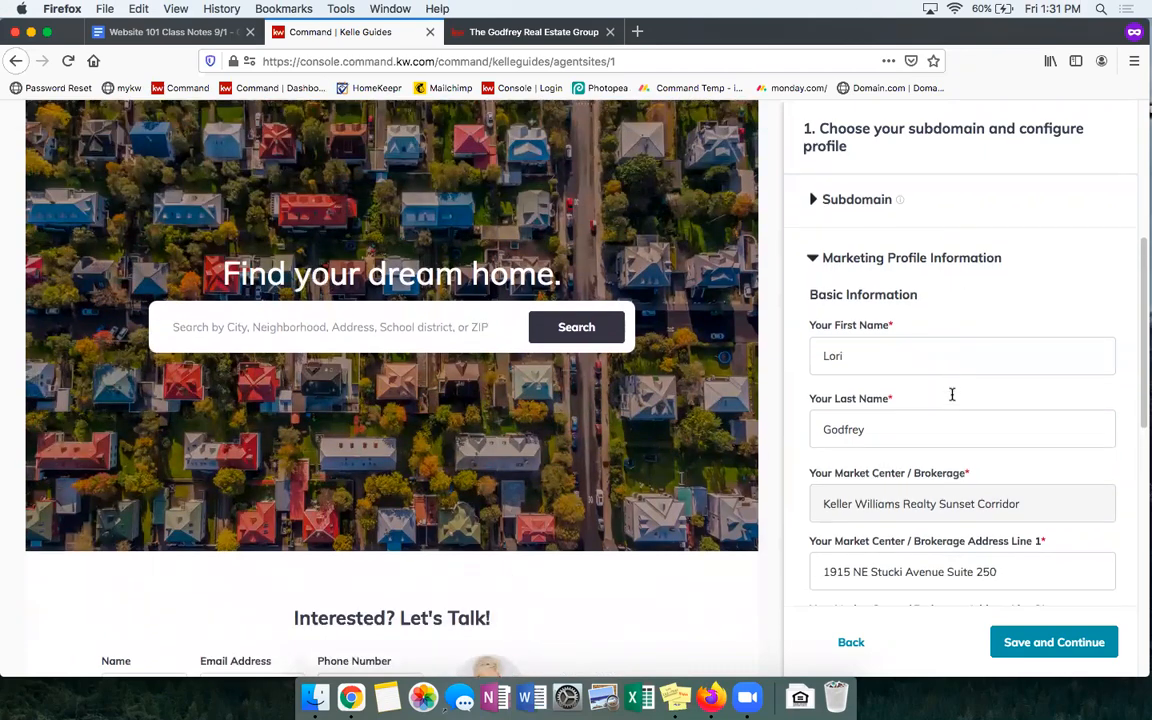
- Review the Marketing Profile Information from the name and brokerage fields through the social media links
{"action": "scroll", "coordinate": [930, 380], "scroll_direction": "down", "scroll_amount": 1}
{"action": "scroll", "coordinate": [926, 332], "scroll_direction": "down", "scroll_amount": 1}
{"action": "scroll", "coordinate": [928, 334], "scroll_direction": "down", "scroll_amount": 2}
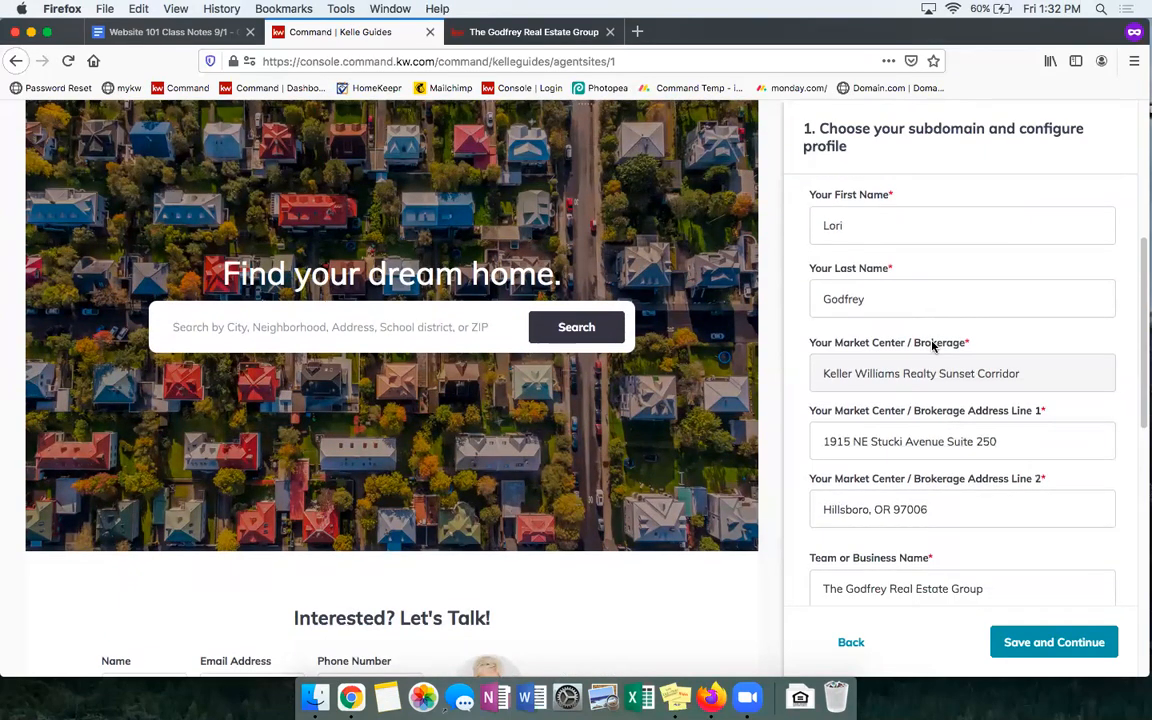
{"action": "scroll", "coordinate": [930, 346], "scroll_direction": "up", "scroll_amount": 2}
{"action": "scroll", "coordinate": [928, 347], "scroll_direction": "down", "scroll_amount": 3}
{"action": "scroll", "coordinate": [933, 360], "scroll_direction": "up", "scroll_amount": 3}
{"action": "scroll", "coordinate": [938, 370], "scroll_direction": "down", "scroll_amount": 1}
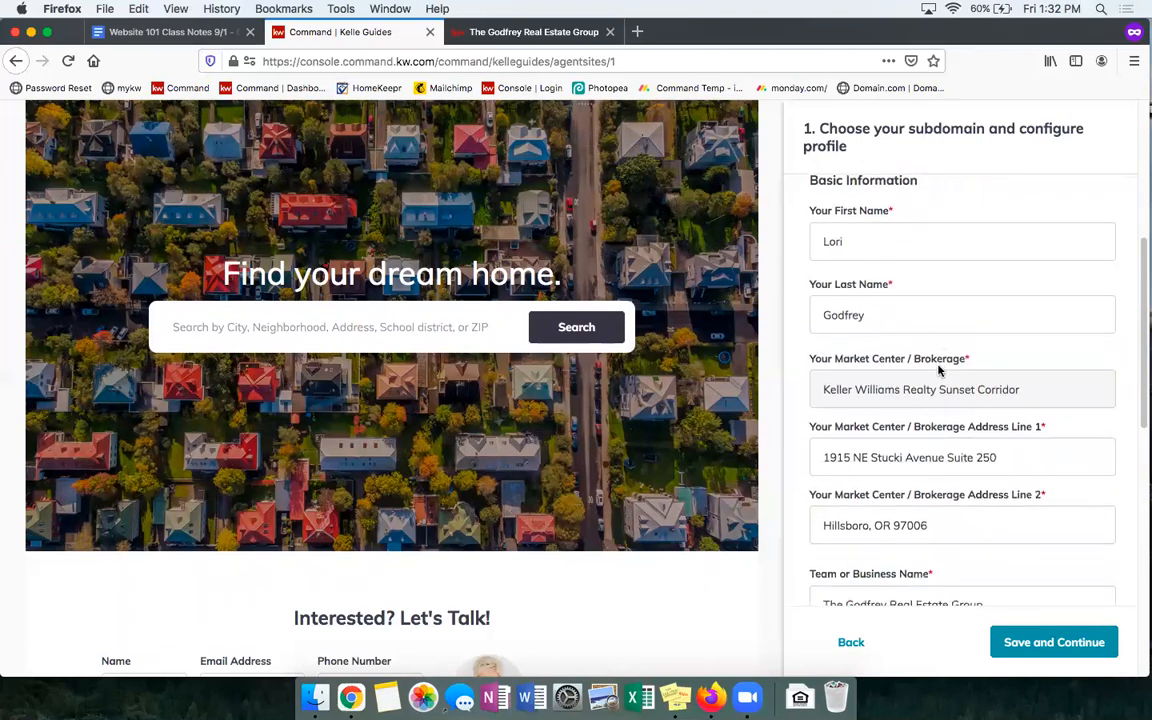
{"action": "scroll", "coordinate": [943, 350], "scroll_direction": "down", "scroll_amount": 1}
{"action": "scroll", "coordinate": [947, 405], "scroll_direction": "down", "scroll_amount": 5}
{"action": "scroll", "coordinate": [953, 393], "scroll_direction": "down", "scroll_amount": 10}
{"action": "scroll", "coordinate": [980, 400], "scroll_direction": "down", "scroll_amount": 5}
{"action": "scroll", "coordinate": [1039, 375], "scroll_direction": "down", "scroll_amount": 18}
{"action": "scroll", "coordinate": [1039, 392], "scroll_direction": "down", "scroll_amount": 20}
{"action": "scroll", "coordinate": [1039, 392], "scroll_direction": "down", "scroll_amount": 10}
{"action": "scroll", "coordinate": [1040, 455], "scroll_direction": "down", "scroll_amount": 12}
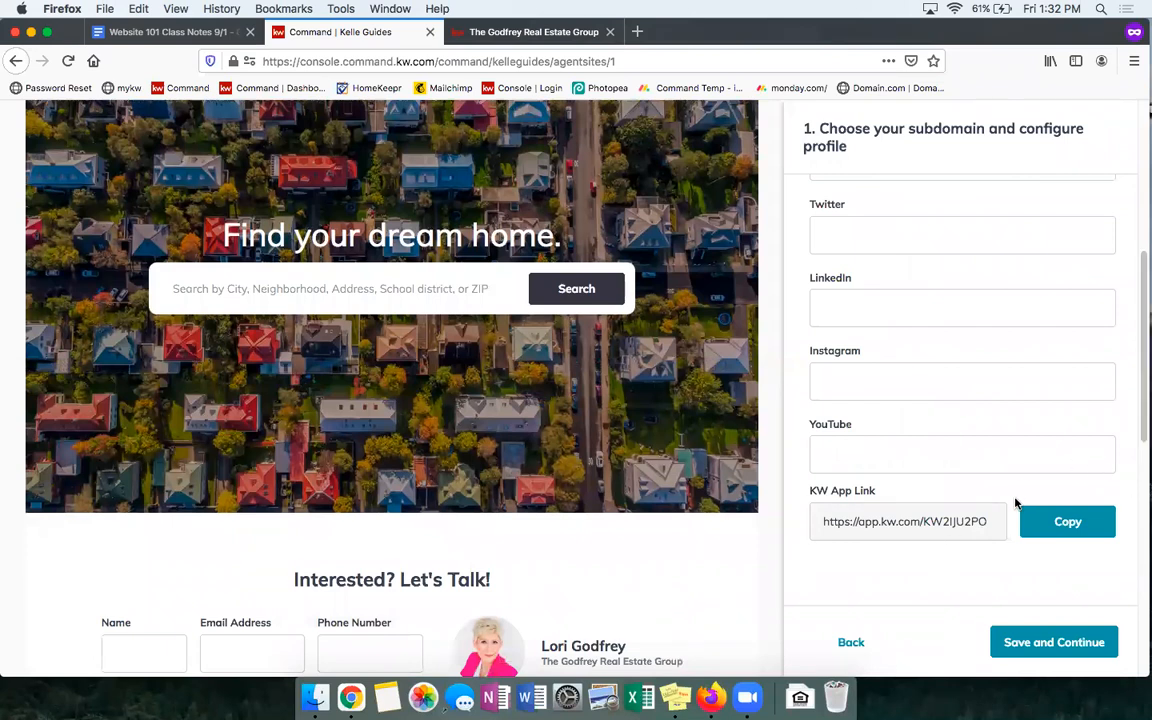
- Copy the KW App Link, check the social media fields, and save the subdomain stage to continue to Style and Theme
{"action": "left_click", "coordinate": [1045, 527]}
{"action": "scroll", "coordinate": [950, 495], "scroll_direction": "up", "scroll_amount": 2}
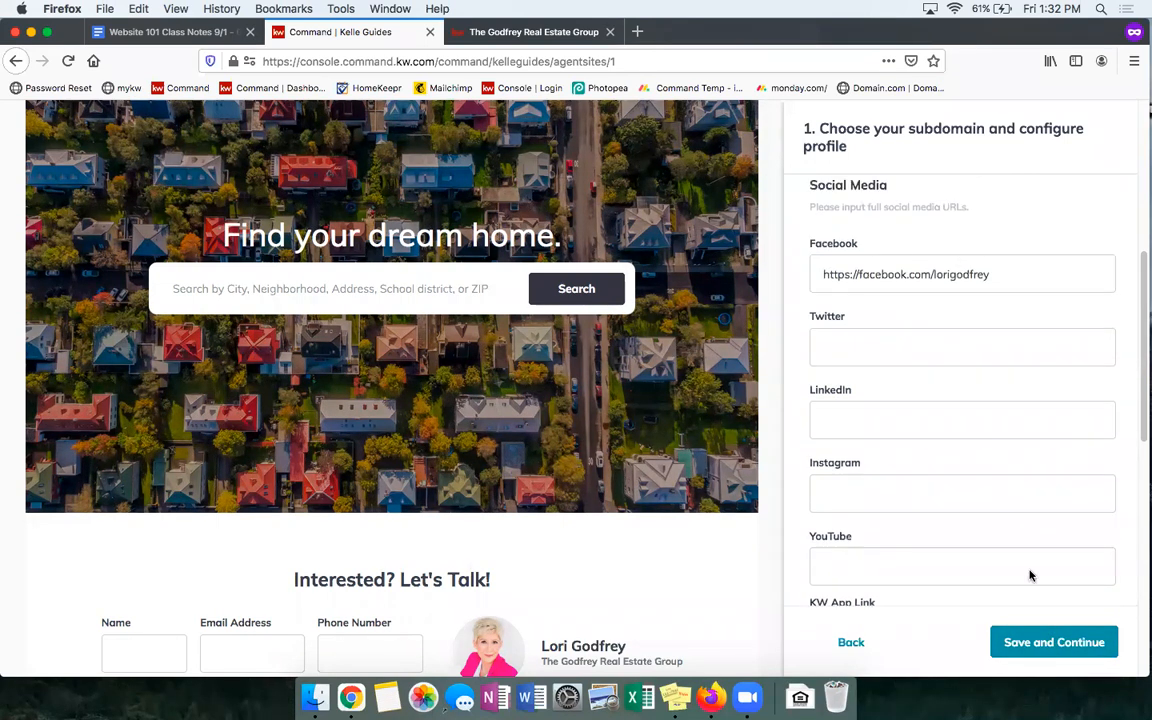
{"action": "scroll", "coordinate": [980, 488], "scroll_direction": "down", "scroll_amount": 2}
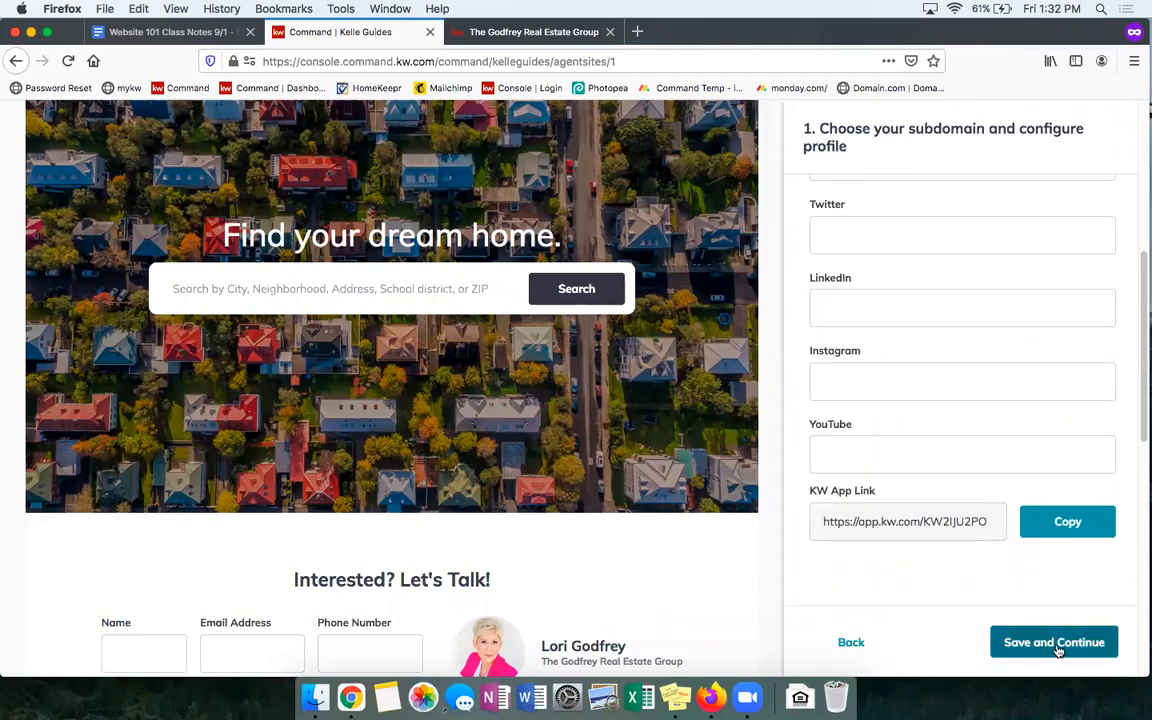
{"action": "left_click", "coordinate": [1058, 646]}
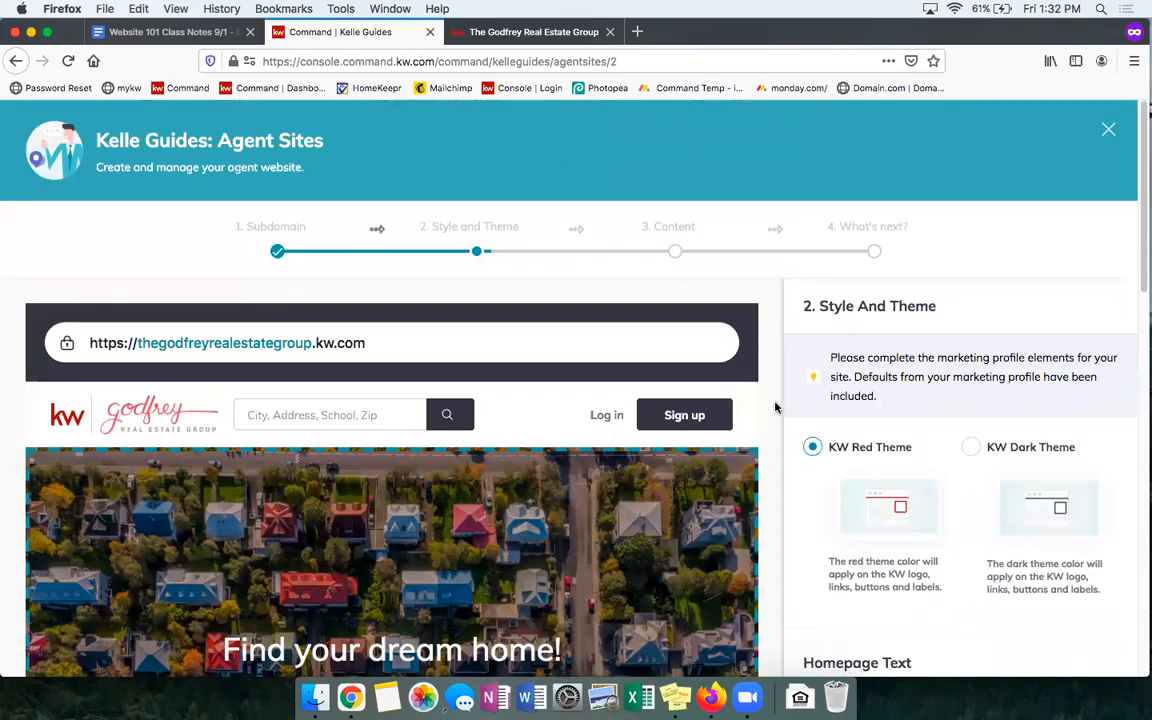
- Examine the red and dark theme options and the homepage text setting alongside the site preview
{"action": "scroll", "coordinate": [940, 355], "scroll_direction": "down", "scroll_amount": 1}
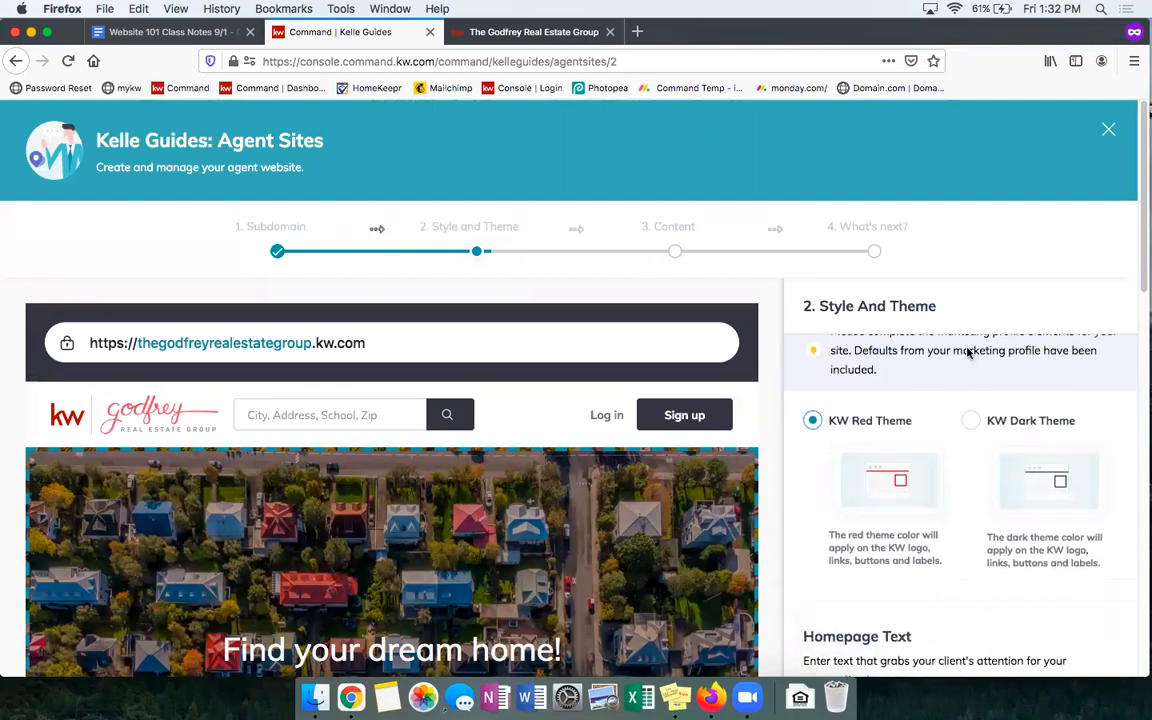
{"action": "scroll", "coordinate": [935, 352], "scroll_direction": "up", "scroll_amount": 1}
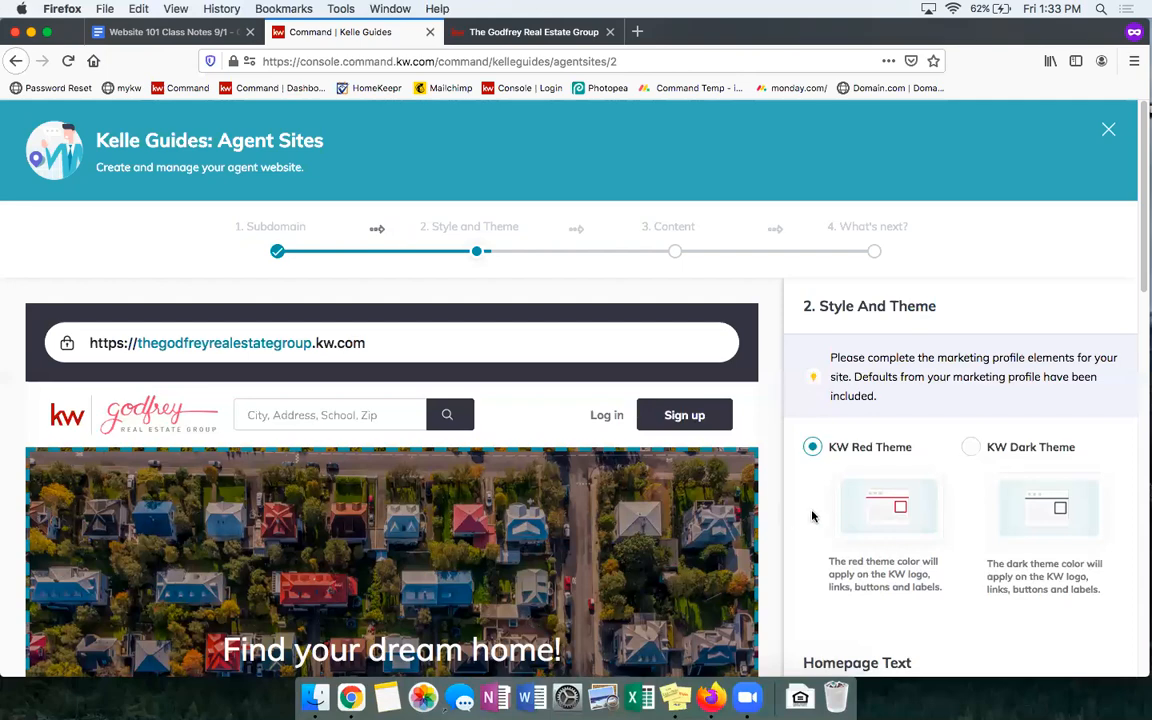
{"action": "scroll", "coordinate": [815, 525], "scroll_direction": "down", "scroll_amount": 3}
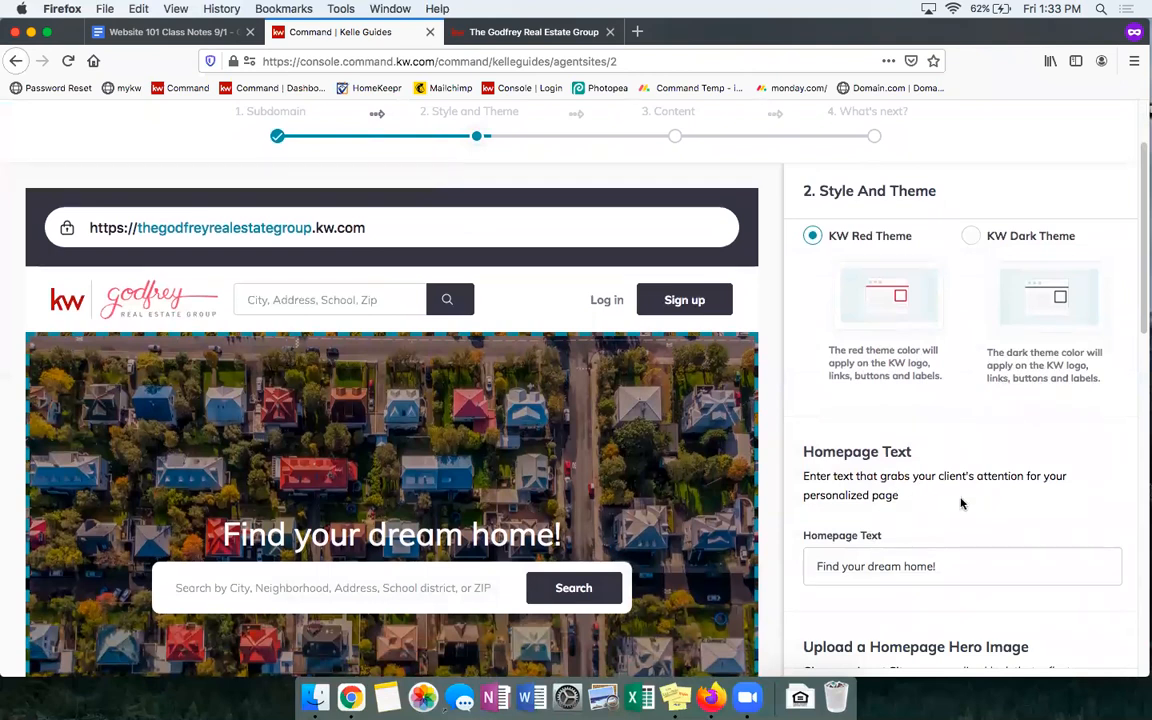
{"action": "scroll", "coordinate": [846, 483], "scroll_direction": "down", "scroll_amount": 2}
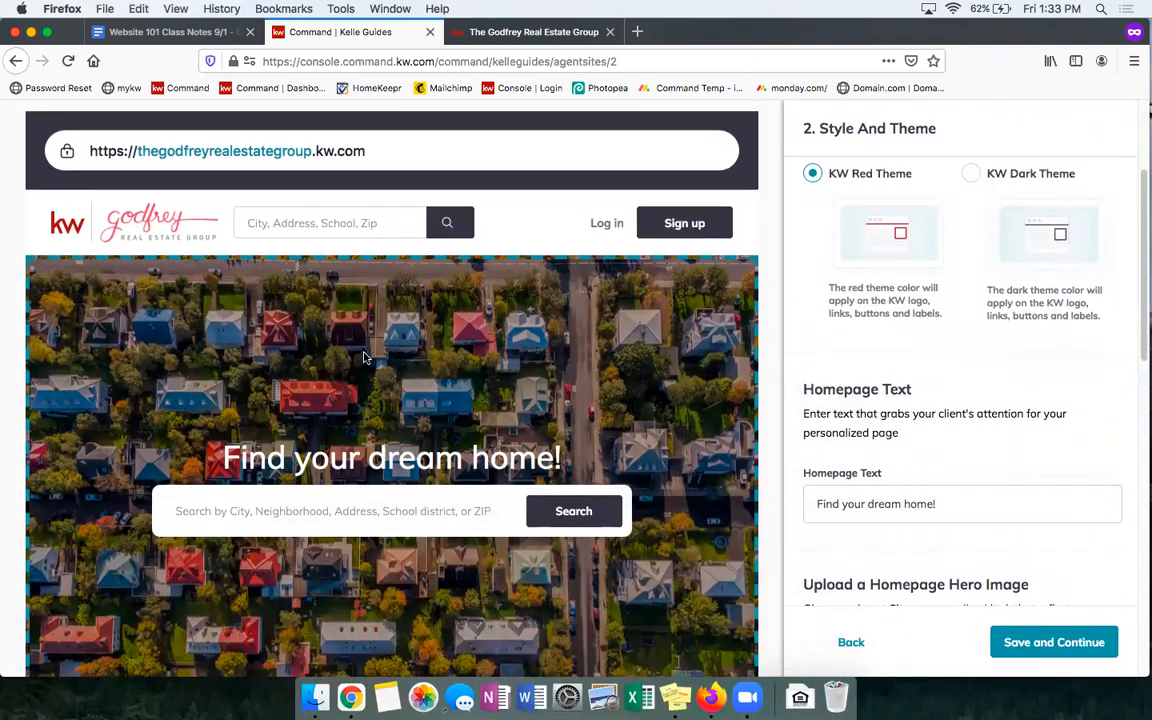
{"action": "scroll", "coordinate": [520, 393], "scroll_direction": "down", "scroll_amount": 4}
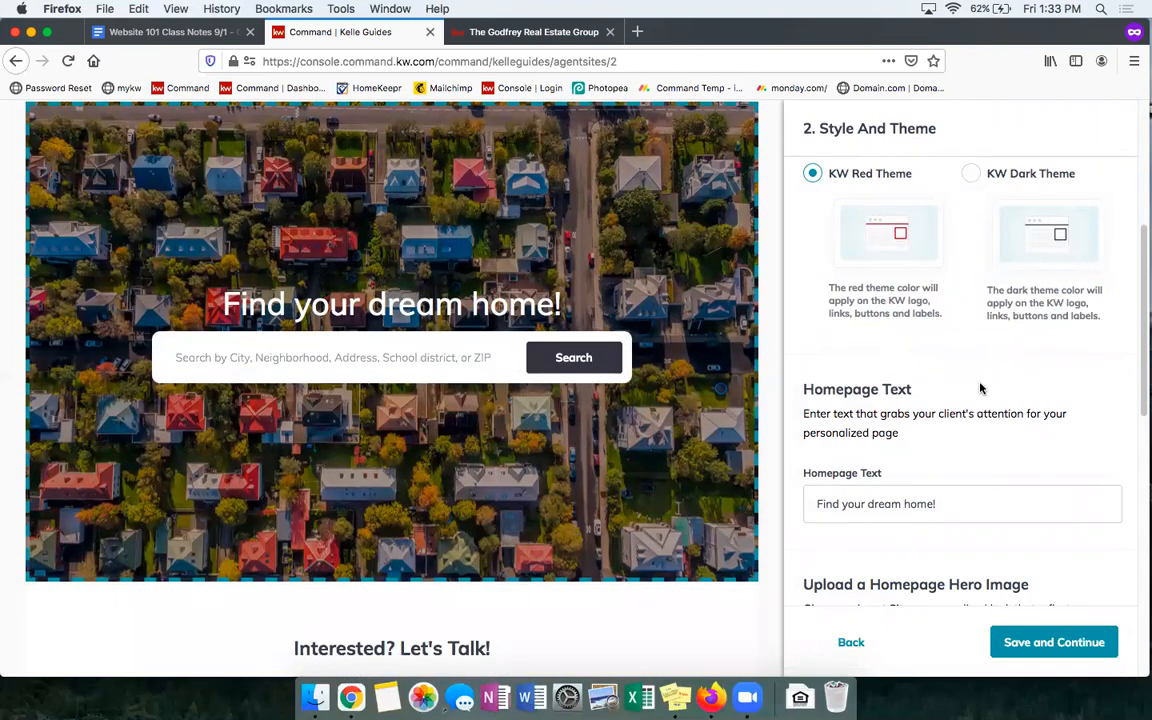
{"action": "scroll", "coordinate": [900, 430], "scroll_direction": "up", "scroll_amount": 1}
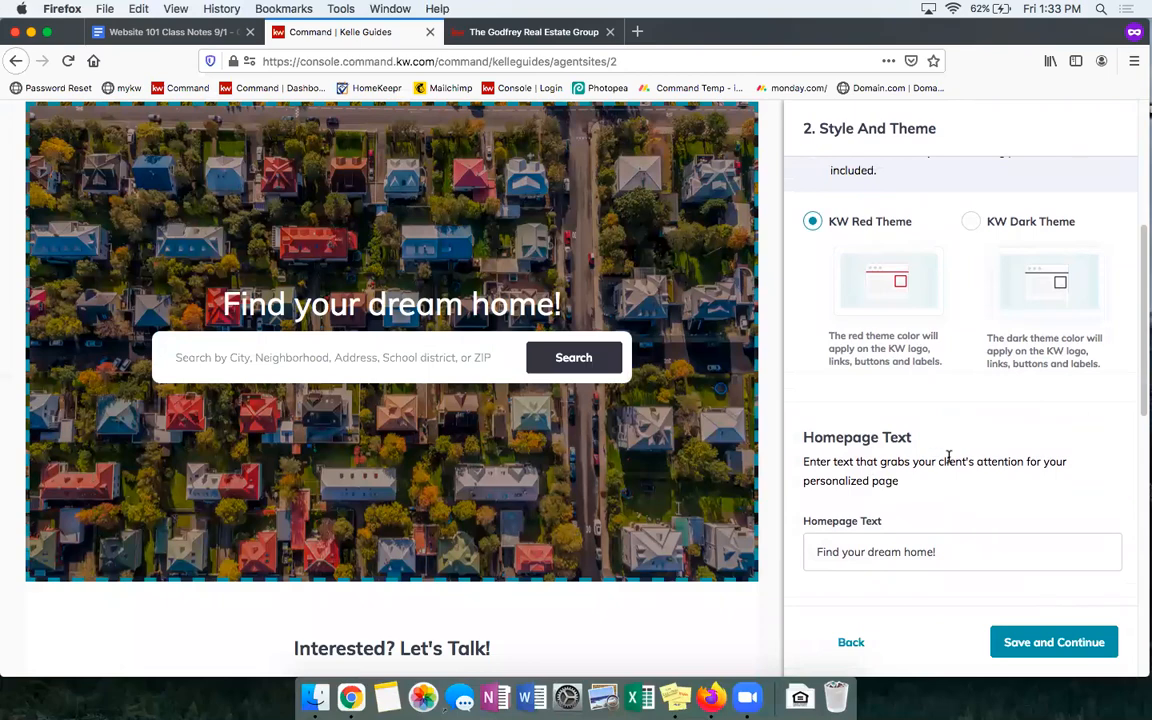
{"action": "scroll", "coordinate": [408, 257], "scroll_direction": "up", "scroll_amount": 2}
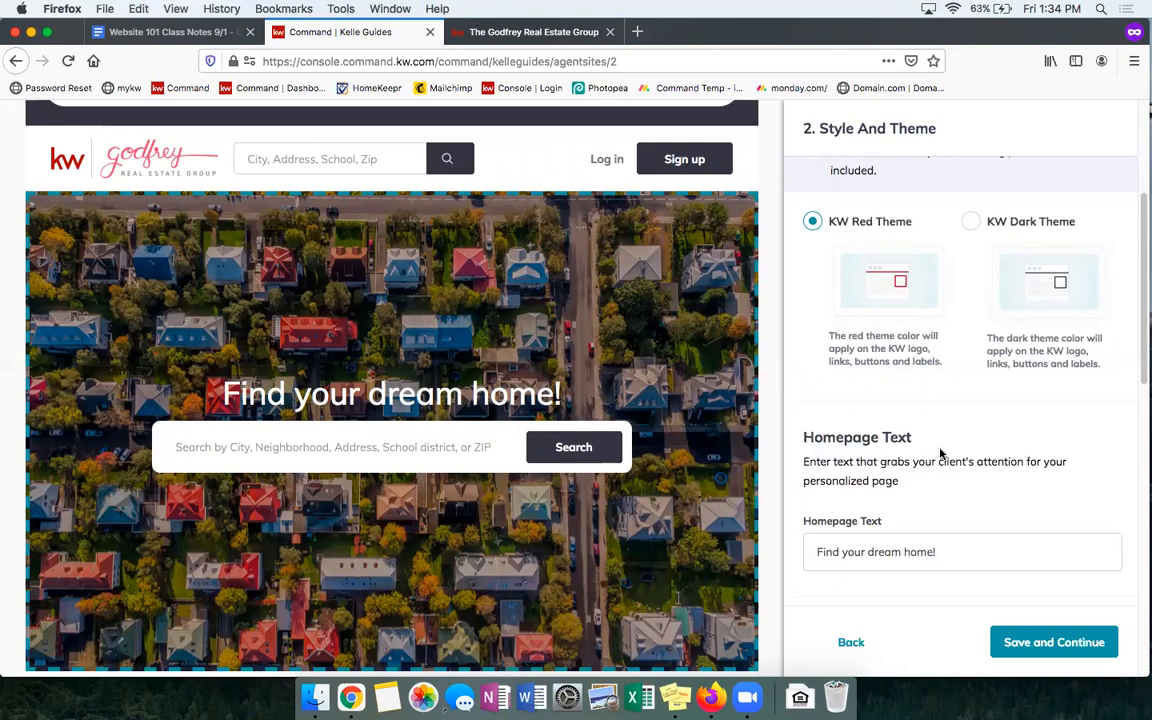
{"action": "scroll", "coordinate": [945, 458], "scroll_direction": "down", "scroll_amount": 1}
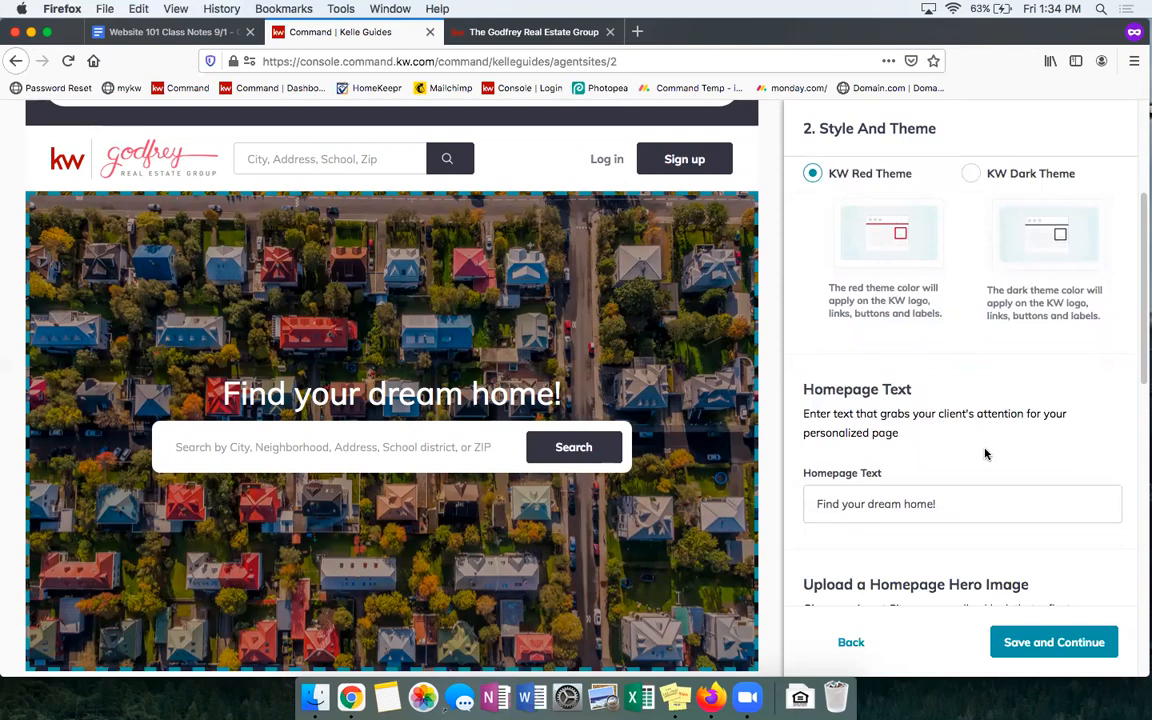
- Check the "Find your dream home!" headline on the live agent site and return to the Style and Theme stage
{"action": "left_click", "coordinate": [538, 35]}
{"action": "left_click_drag", "start_coordinate": [350, 390], "coordinate": [802, 375]}
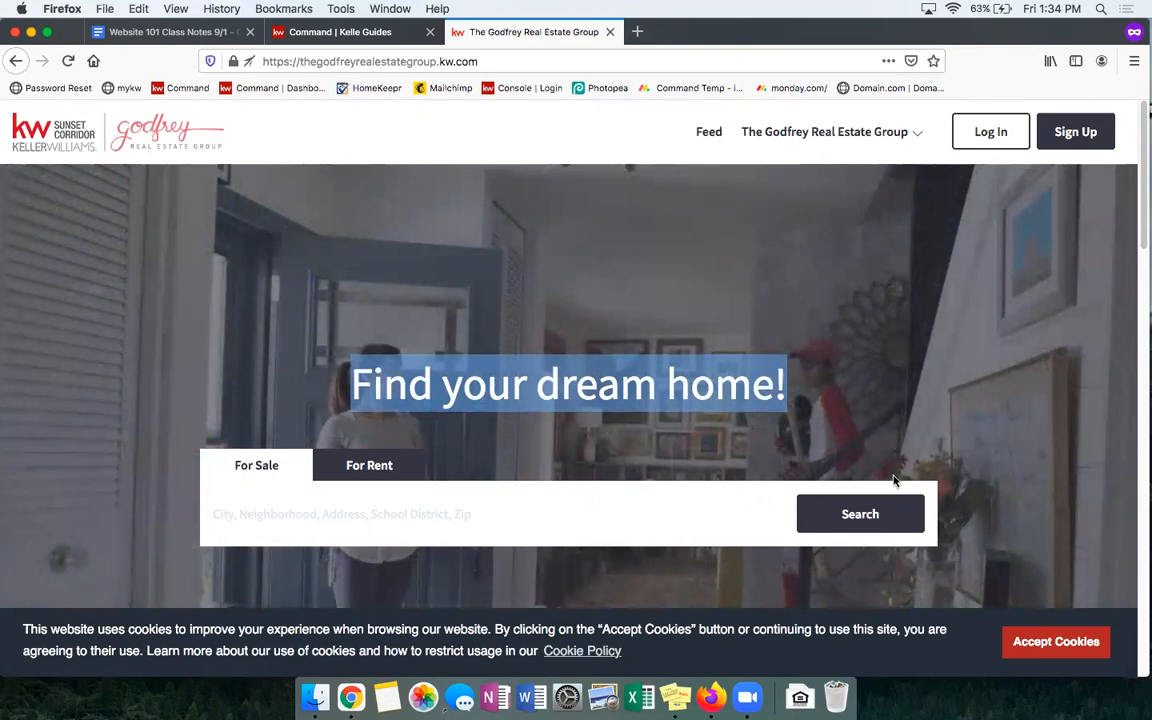
{"action": "scroll", "coordinate": [682, 404], "scroll_direction": "down", "scroll_amount": 2}
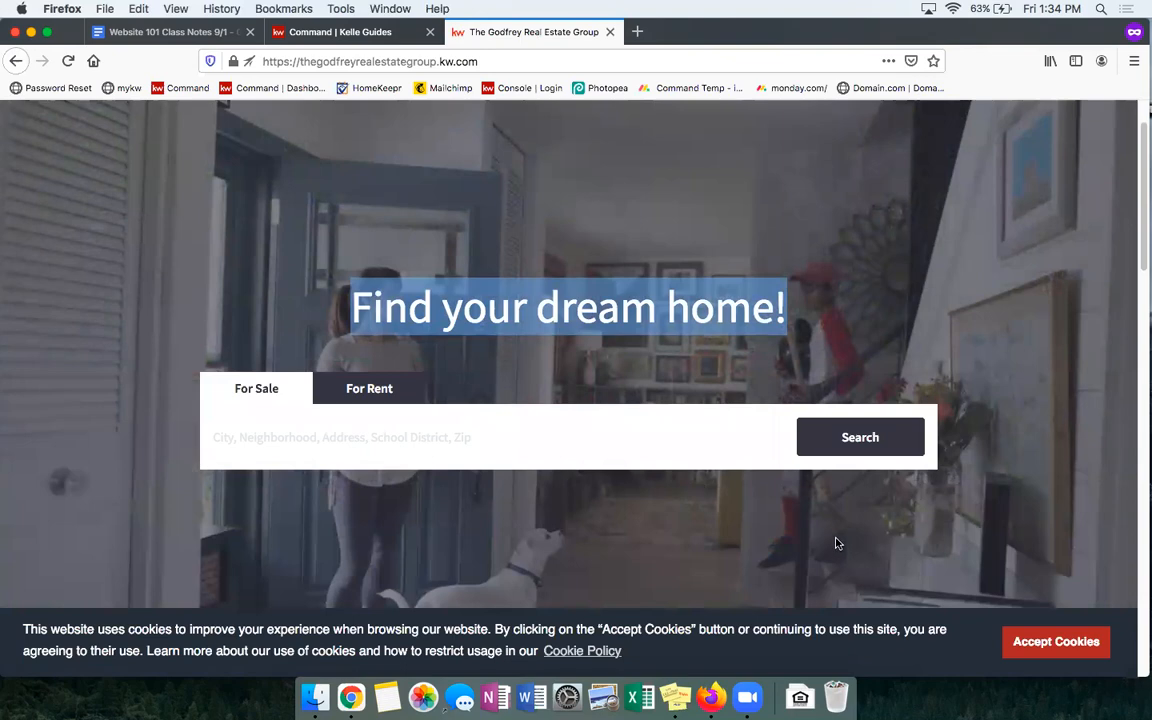
{"action": "scroll", "coordinate": [634, 476], "scroll_direction": "up", "scroll_amount": 2}
{"action": "left_click", "coordinate": [340, 32]}
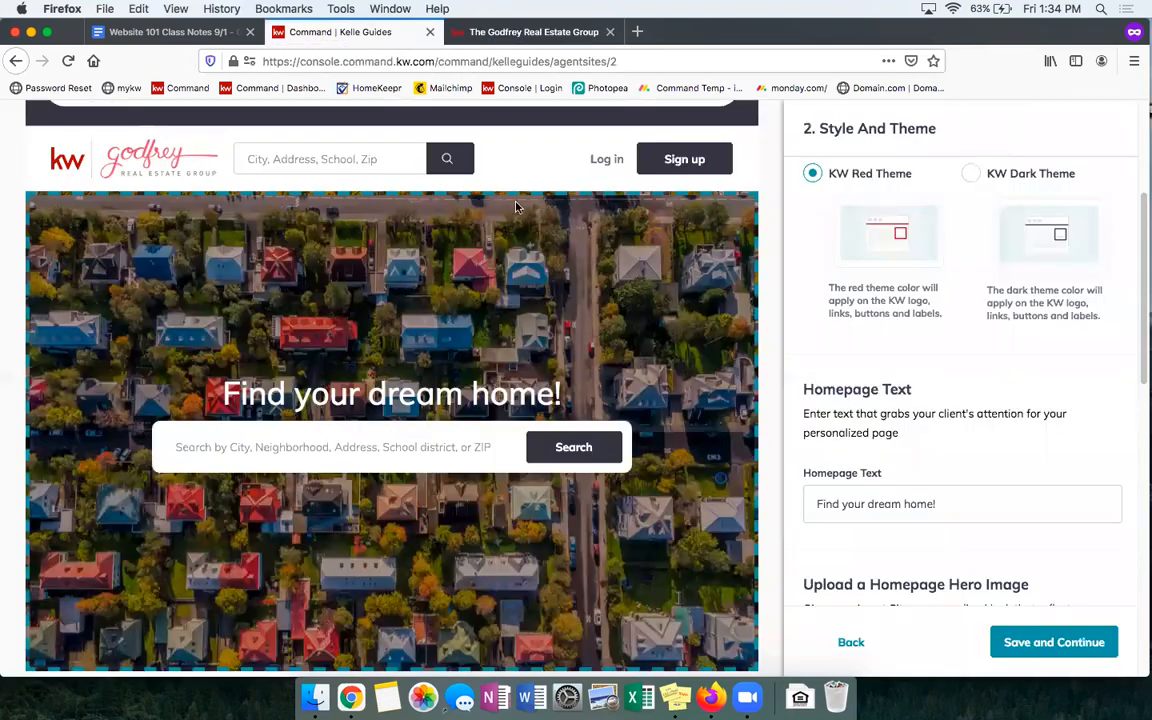
- Review the homepage hero image requirements, including the recommended size and the maximum number of images
{"action": "scroll", "coordinate": [910, 480], "scroll_direction": "down", "scroll_amount": 5}
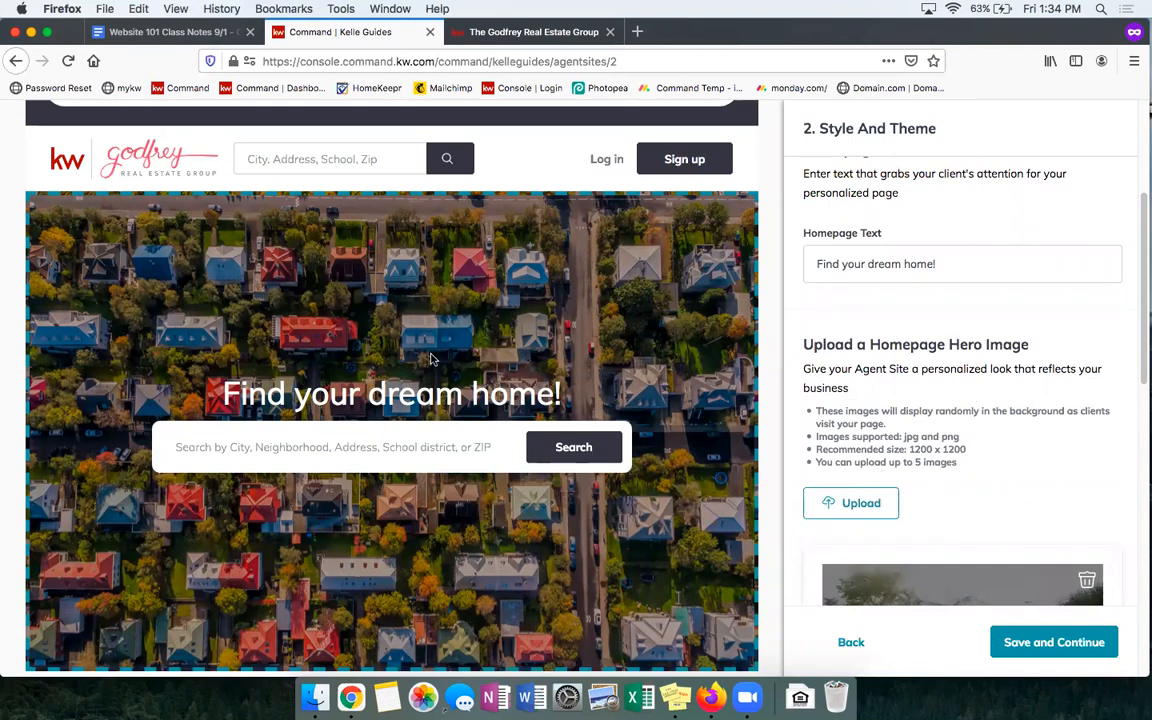
{"action": "scroll", "coordinate": [1012, 393], "scroll_direction": "down", "scroll_amount": 1}
{"action": "scroll", "coordinate": [1012, 393], "scroll_direction": "down", "scroll_amount": 1}
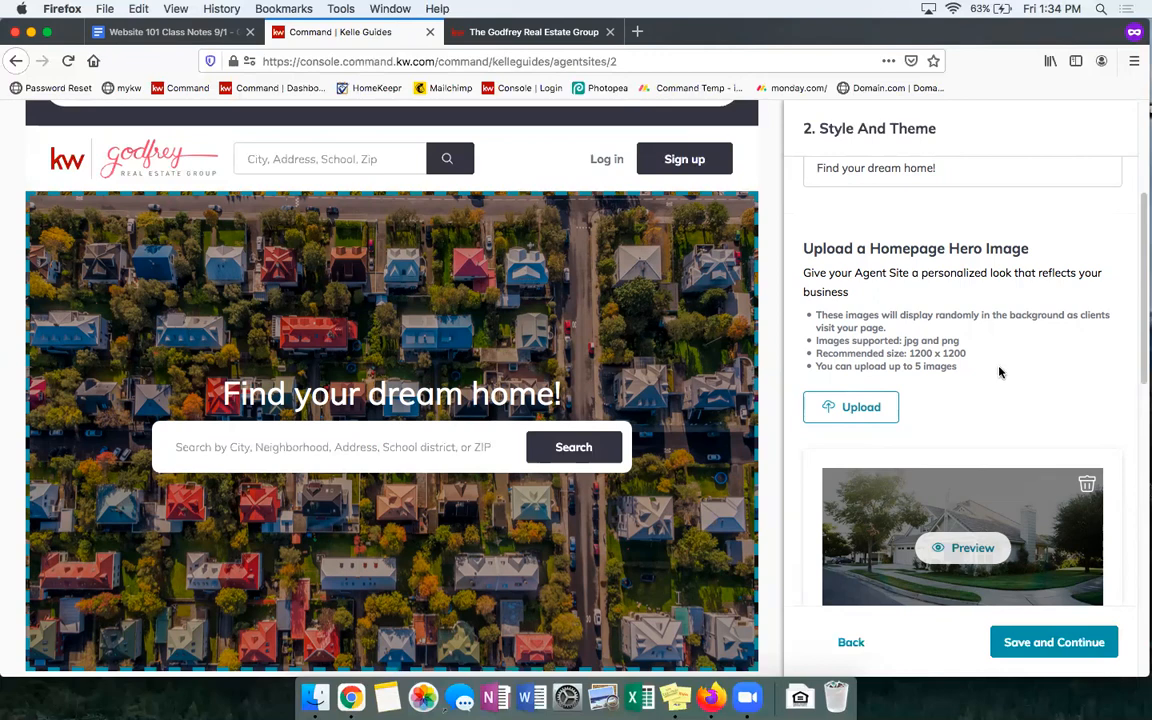
{"action": "scroll", "coordinate": [999, 372], "scroll_direction": "down", "scroll_amount": 1}
{"action": "left_click_drag", "start_coordinate": [910, 321], "coordinate": [968, 322]}
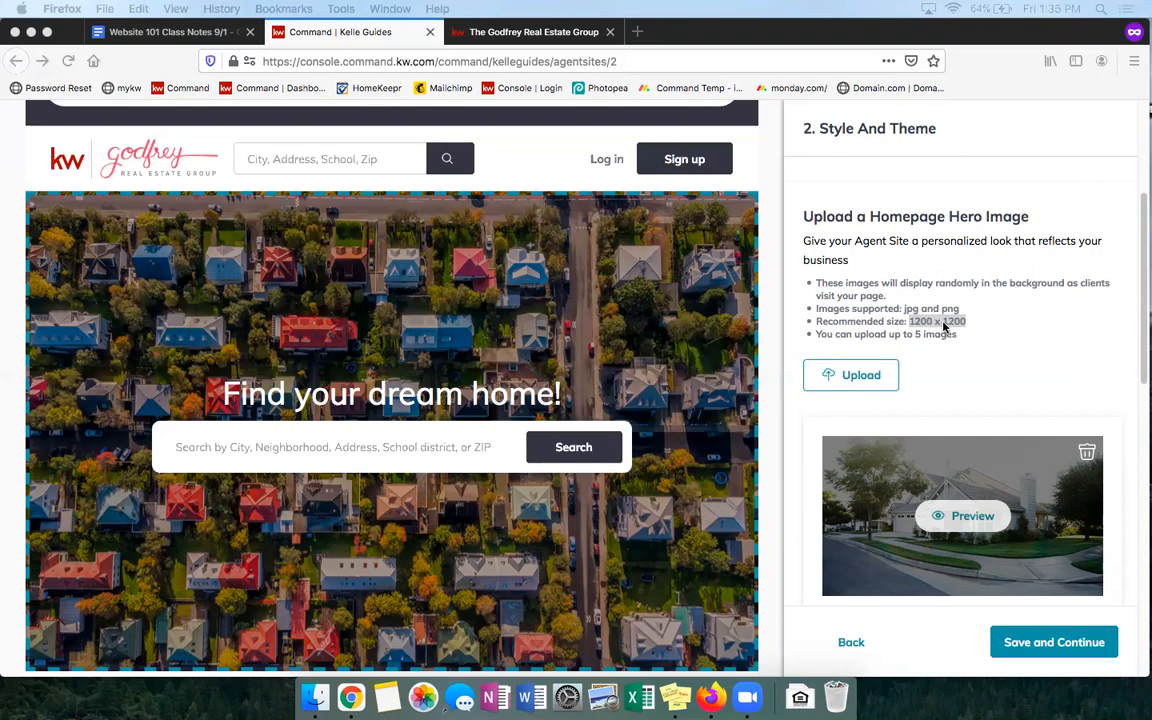
{"action": "left_click", "coordinate": [914, 336]}
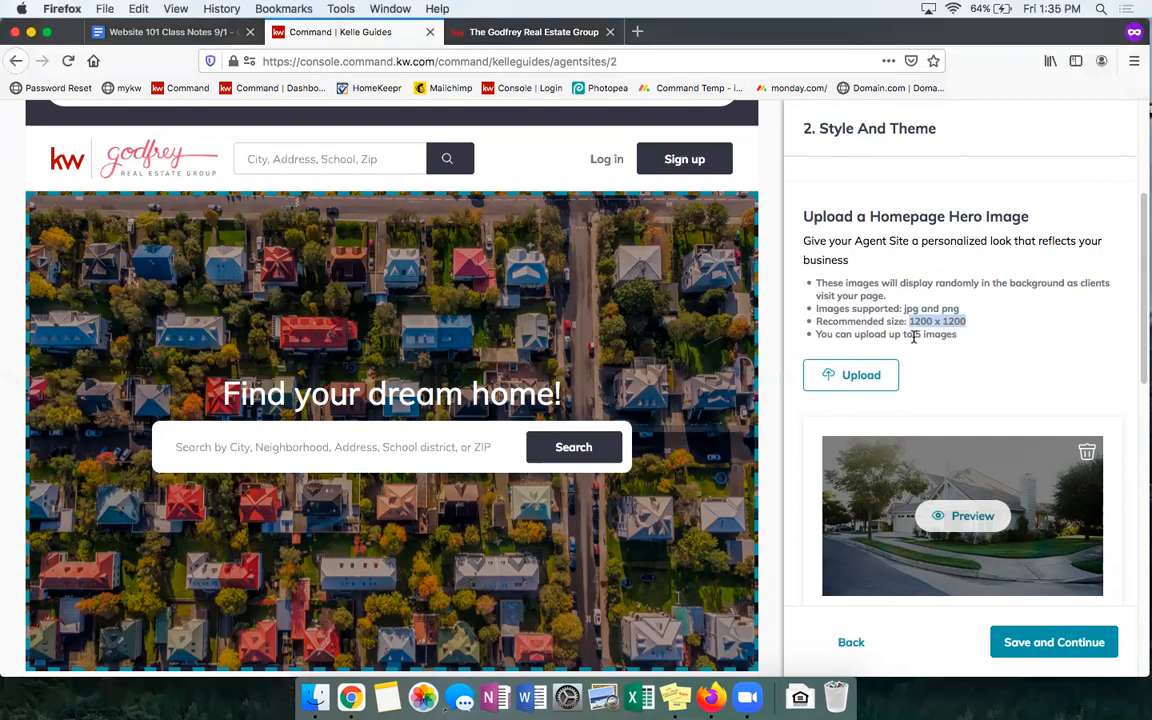
{"action": "left_click_drag", "start_coordinate": [914, 336], "coordinate": [962, 338]}
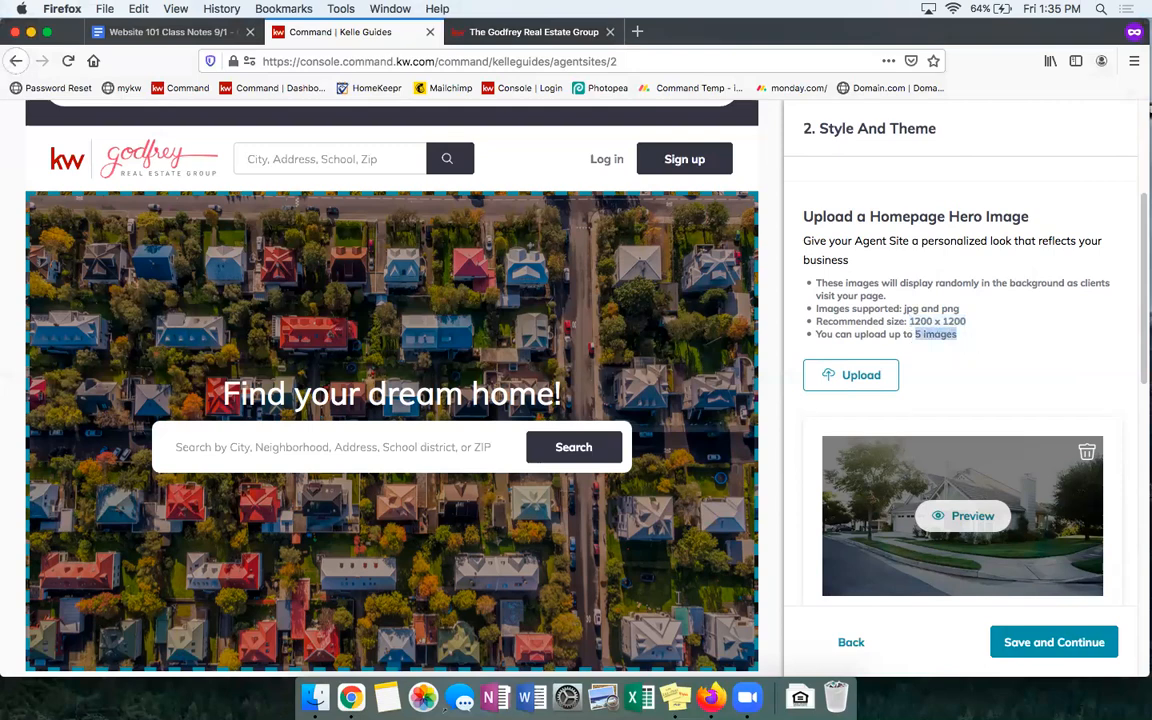
{"action": "left_click", "coordinate": [977, 355]}
- Look through the existing homepage hero images and recheck the upload limit above them
{"action": "scroll", "coordinate": [990, 370], "scroll_direction": "down", "scroll_amount": 5}
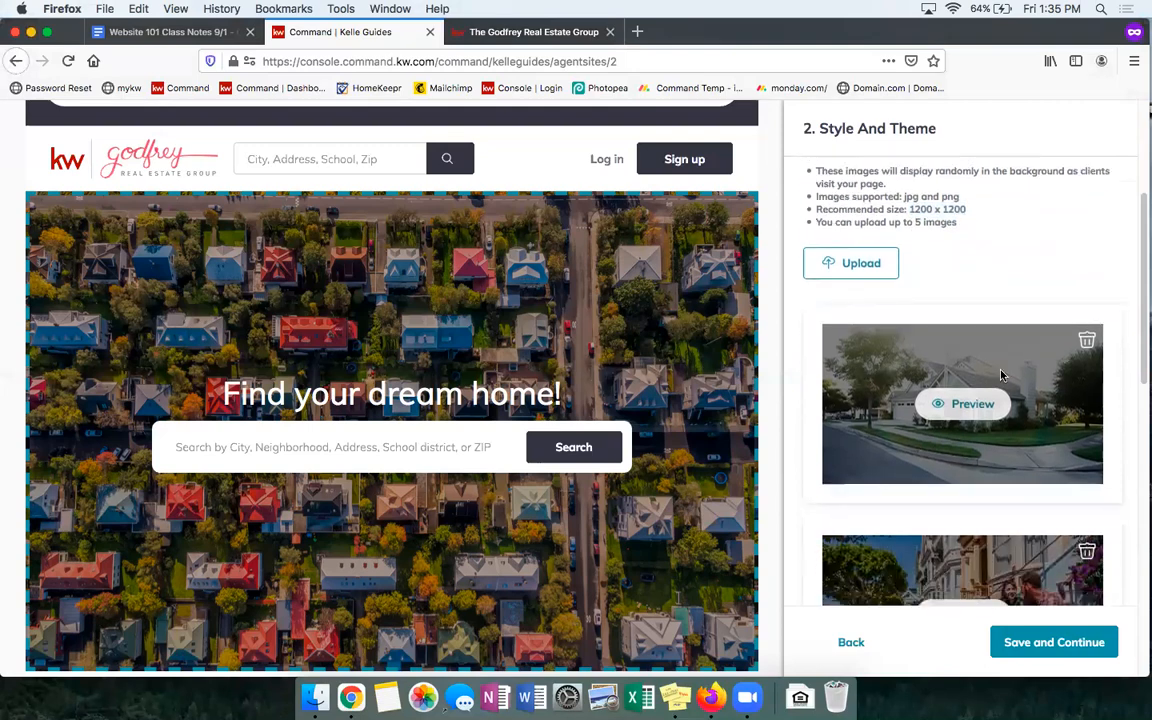
{"action": "scroll", "coordinate": [1004, 381], "scroll_direction": "down", "scroll_amount": 5}
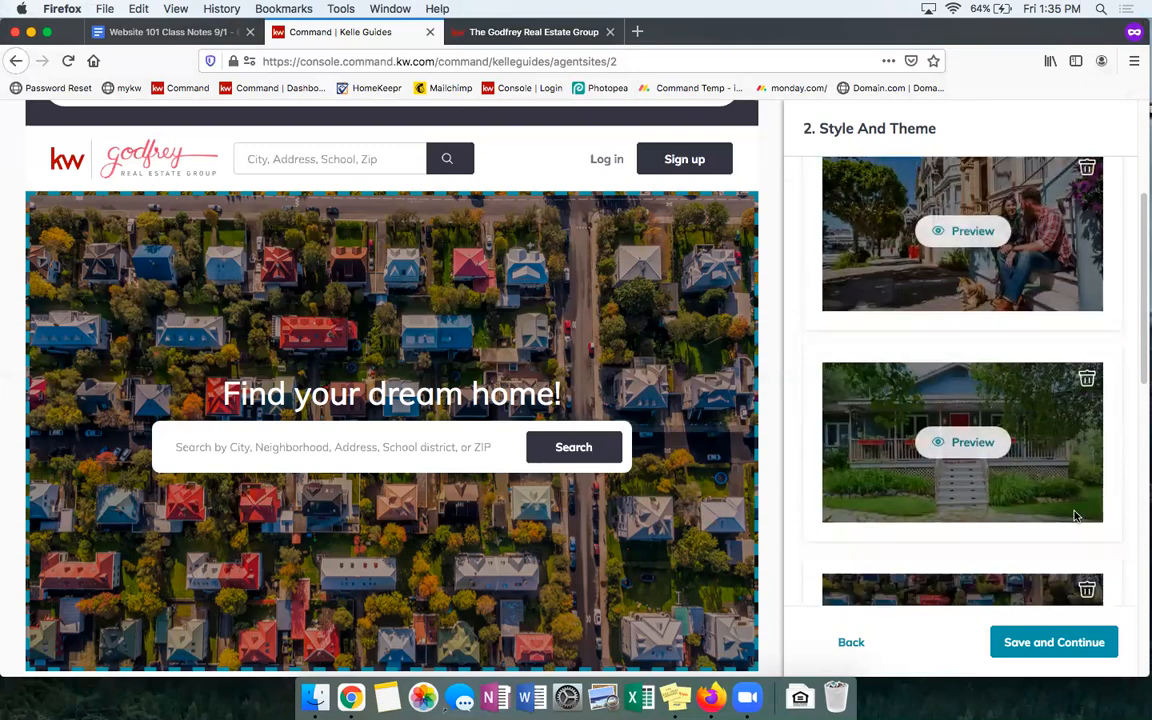
{"action": "scroll", "coordinate": [1088, 434], "scroll_direction": "down", "scroll_amount": 3}
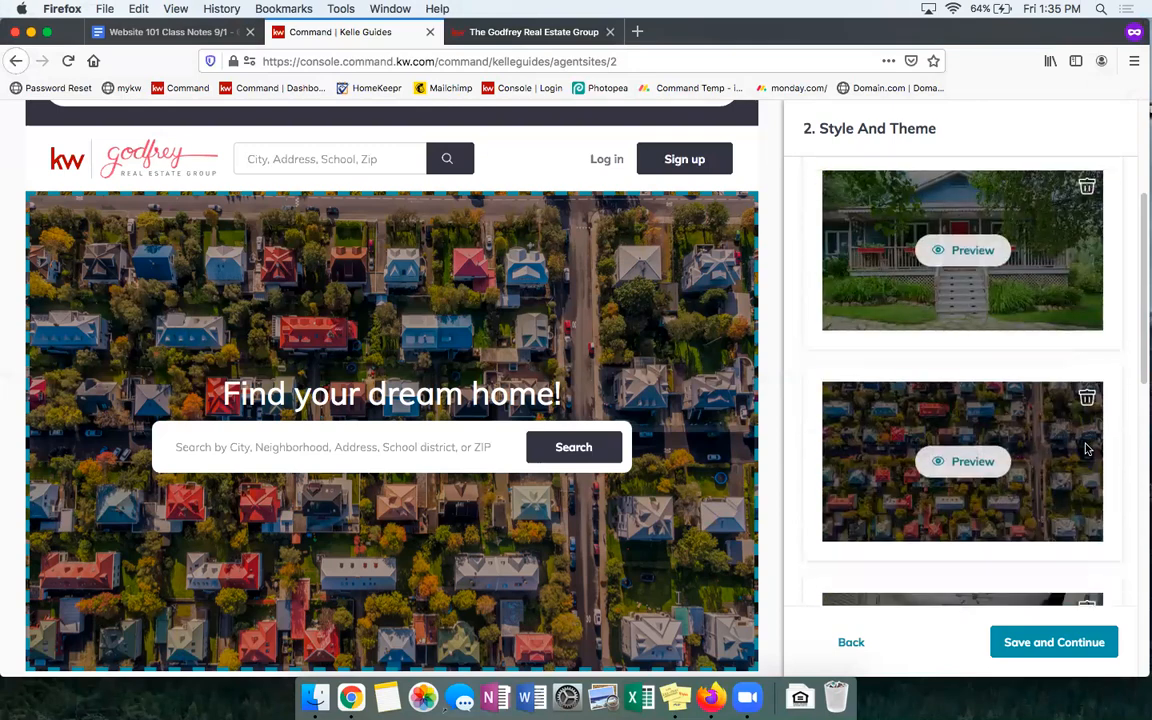
{"action": "scroll", "coordinate": [1088, 448], "scroll_direction": "down", "scroll_amount": 3}
{"action": "scroll", "coordinate": [1049, 468], "scroll_direction": "up", "scroll_amount": 10}
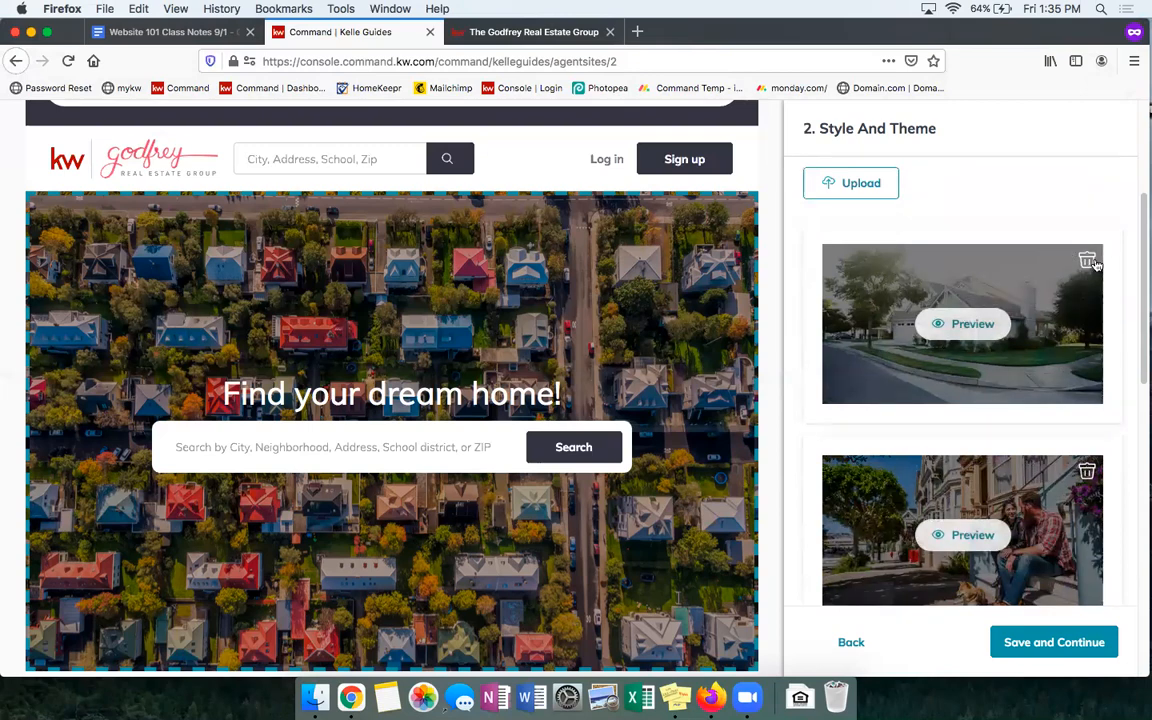
{"action": "scroll", "coordinate": [892, 283], "scroll_direction": "up", "scroll_amount": 3}
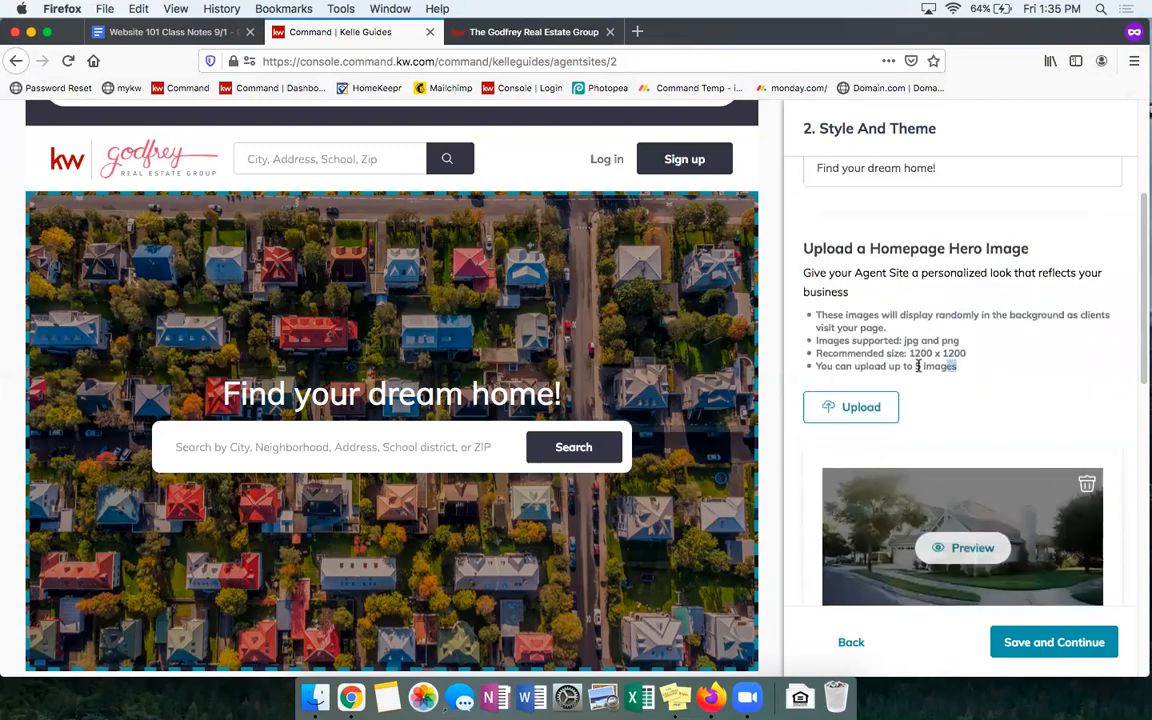
{"action": "left_click_drag", "start_coordinate": [958, 366], "coordinate": [899, 366]}
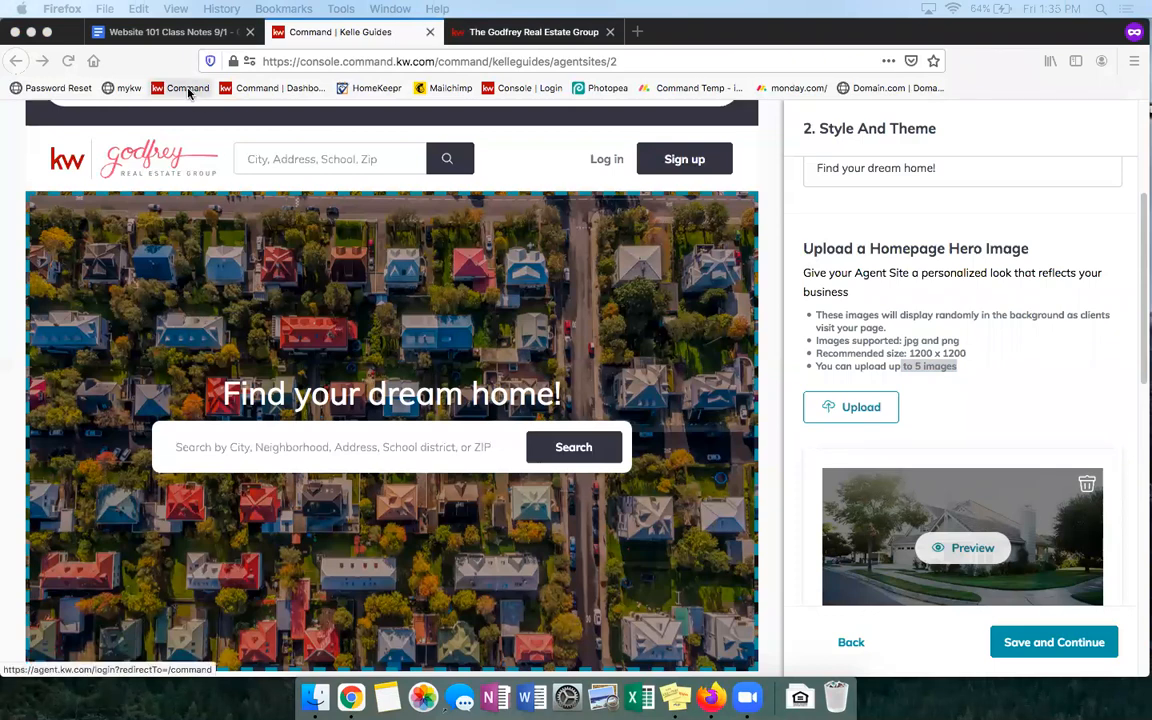
- Switch to the Website 101 Class Notes document and examine the free stock image links for replacing hero images
{"action": "left_click", "coordinate": [160, 32]}
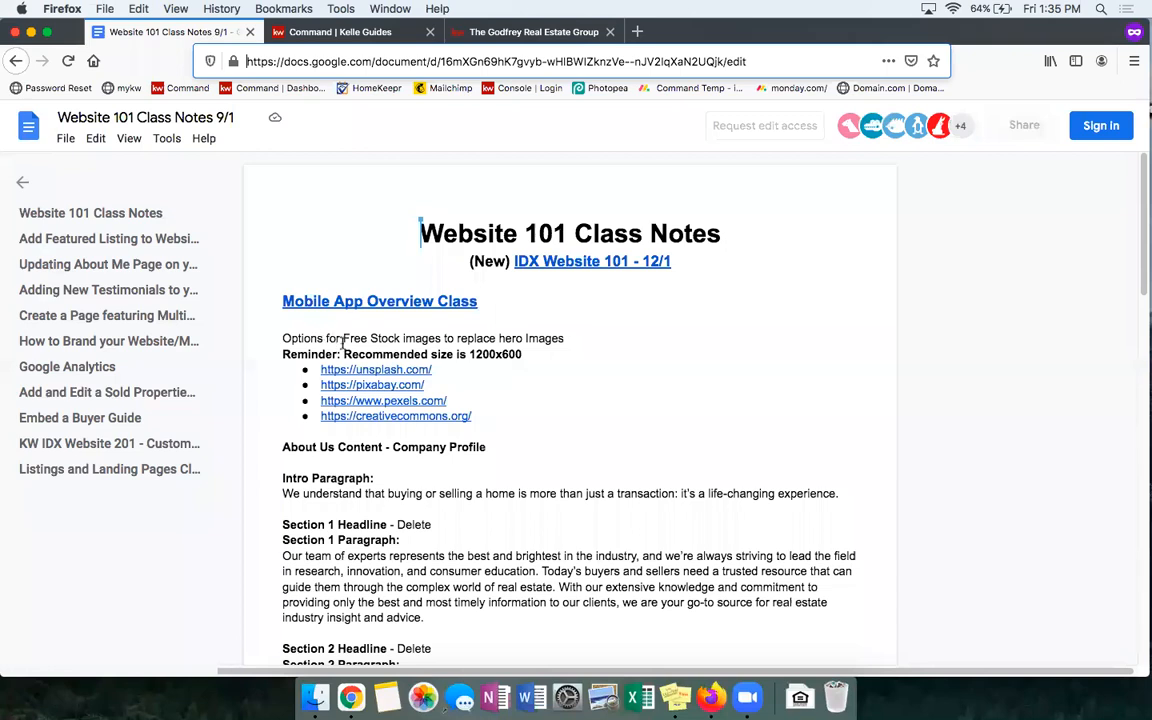
{"action": "left_click_drag", "start_coordinate": [476, 416], "coordinate": [313, 365]}
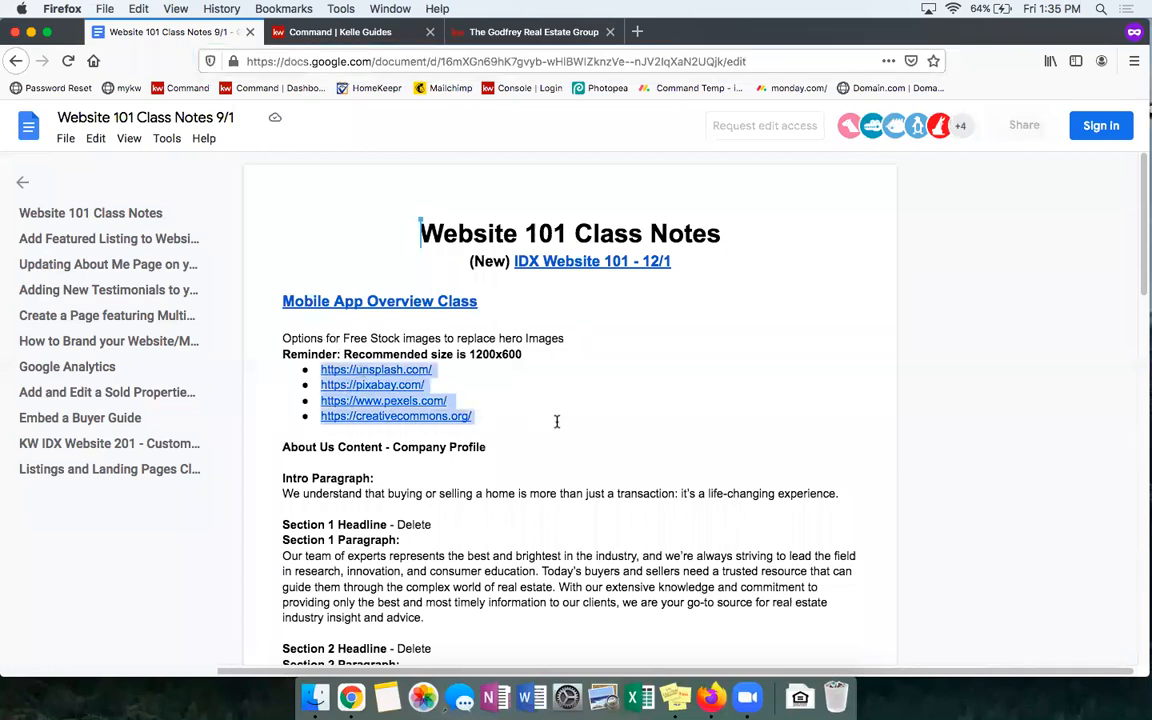
{"action": "left_click", "coordinate": [519, 347]}
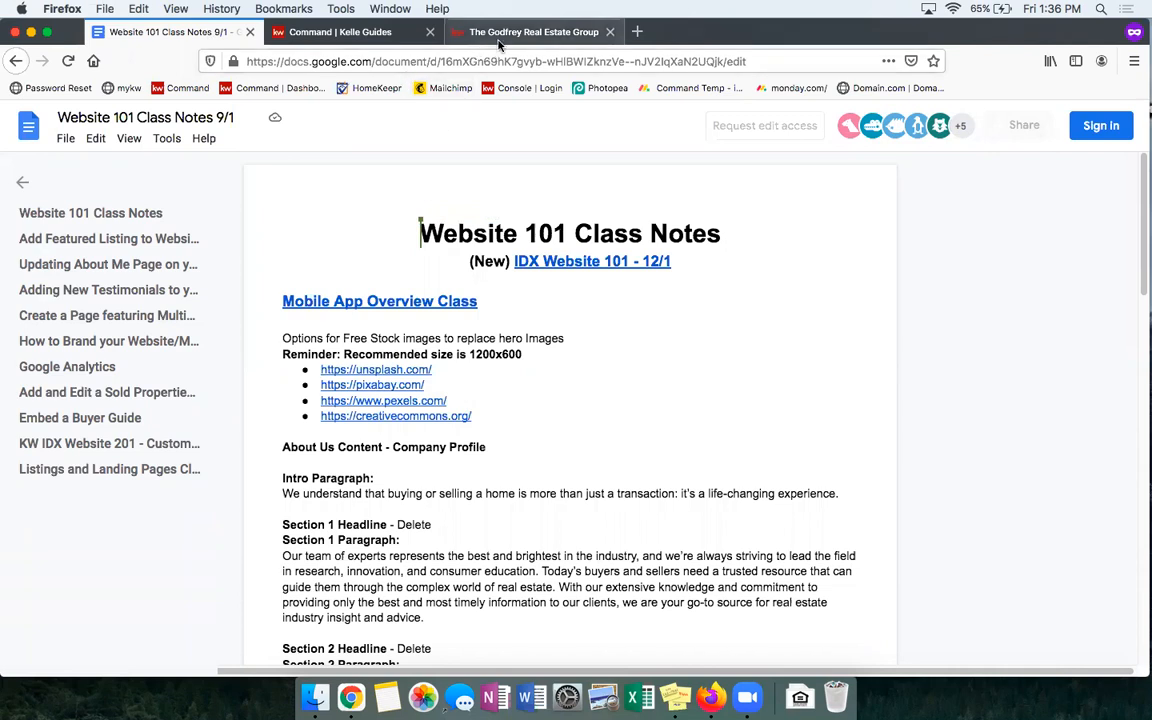
- Return to the Style and Theme stage, check the hero image section, and save the stage to continue to Content
{"action": "left_click", "coordinate": [386, 36]}
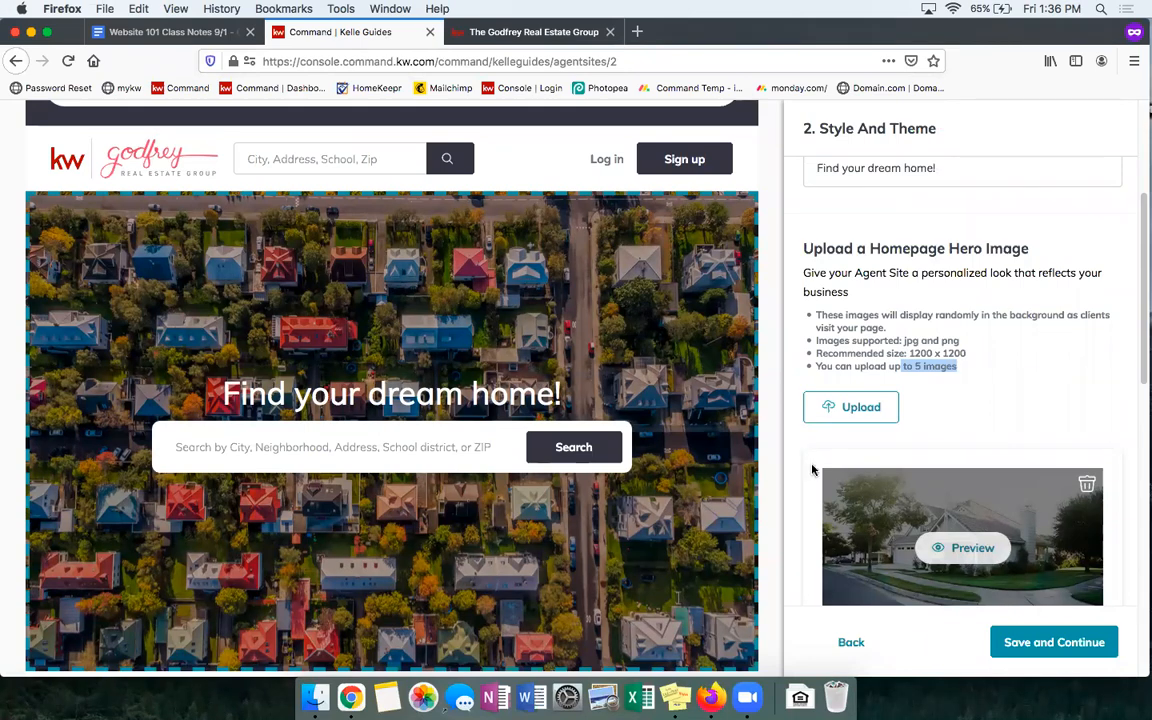
{"action": "scroll", "coordinate": [940, 385], "scroll_direction": "down", "scroll_amount": 3}
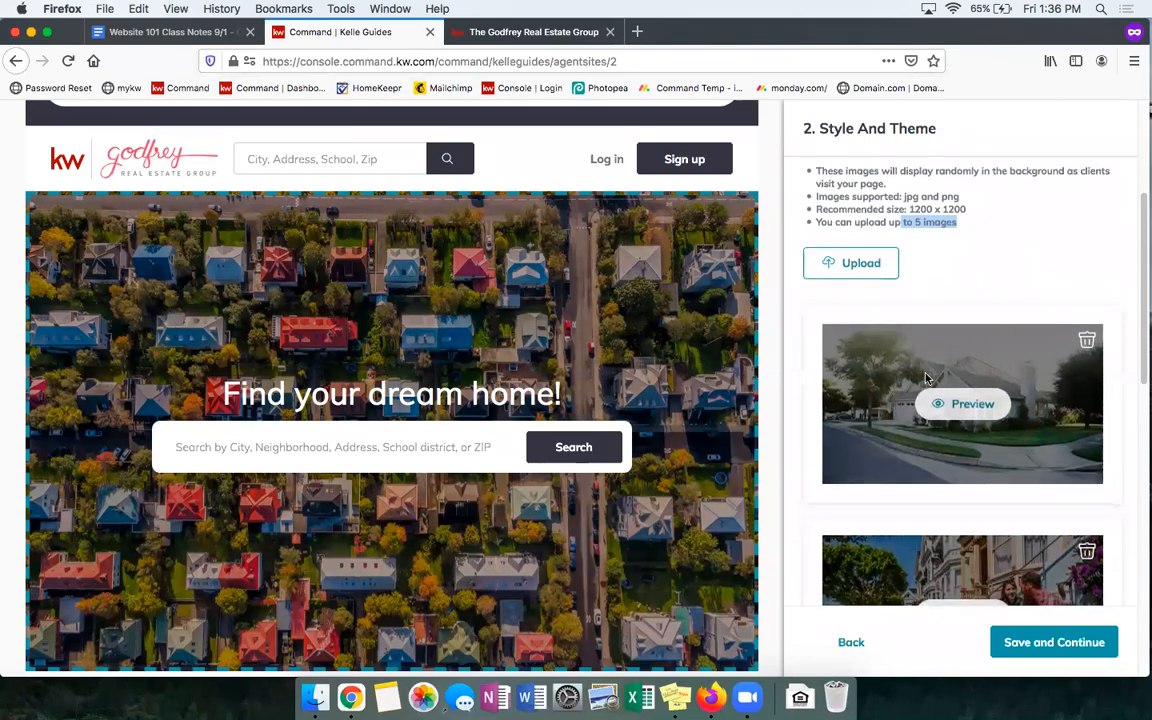
{"action": "scroll", "coordinate": [940, 390], "scroll_direction": "up", "scroll_amount": 4}
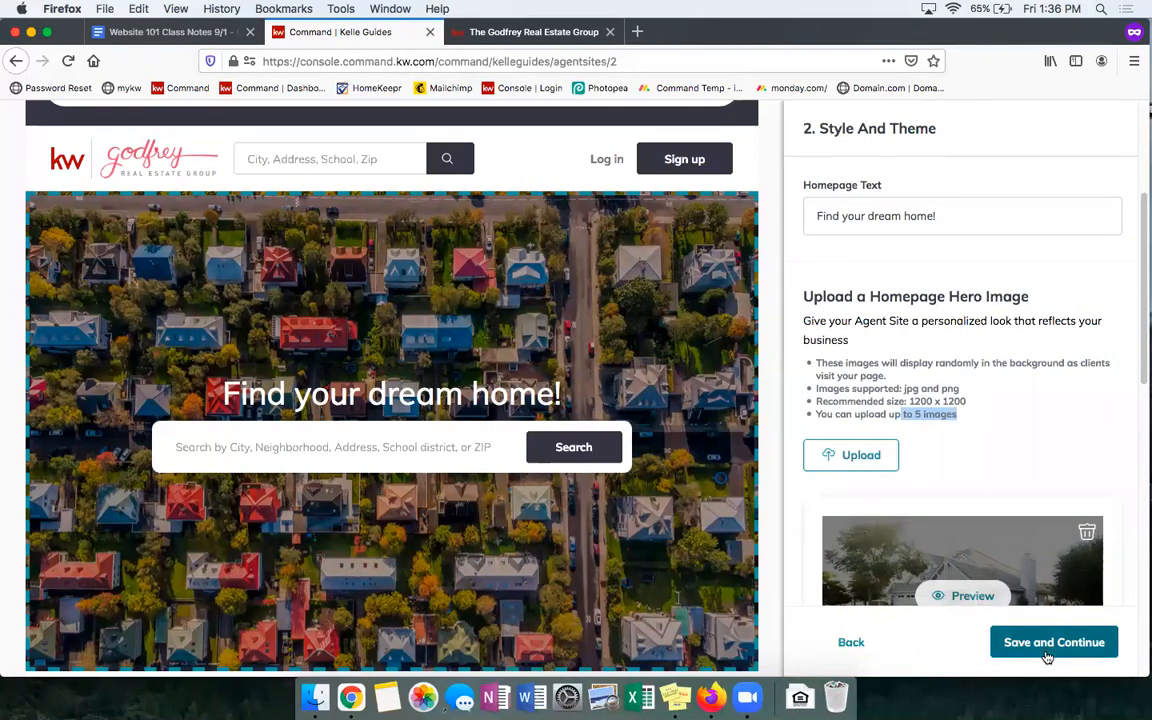
{"action": "left_click", "coordinate": [1047, 656]}
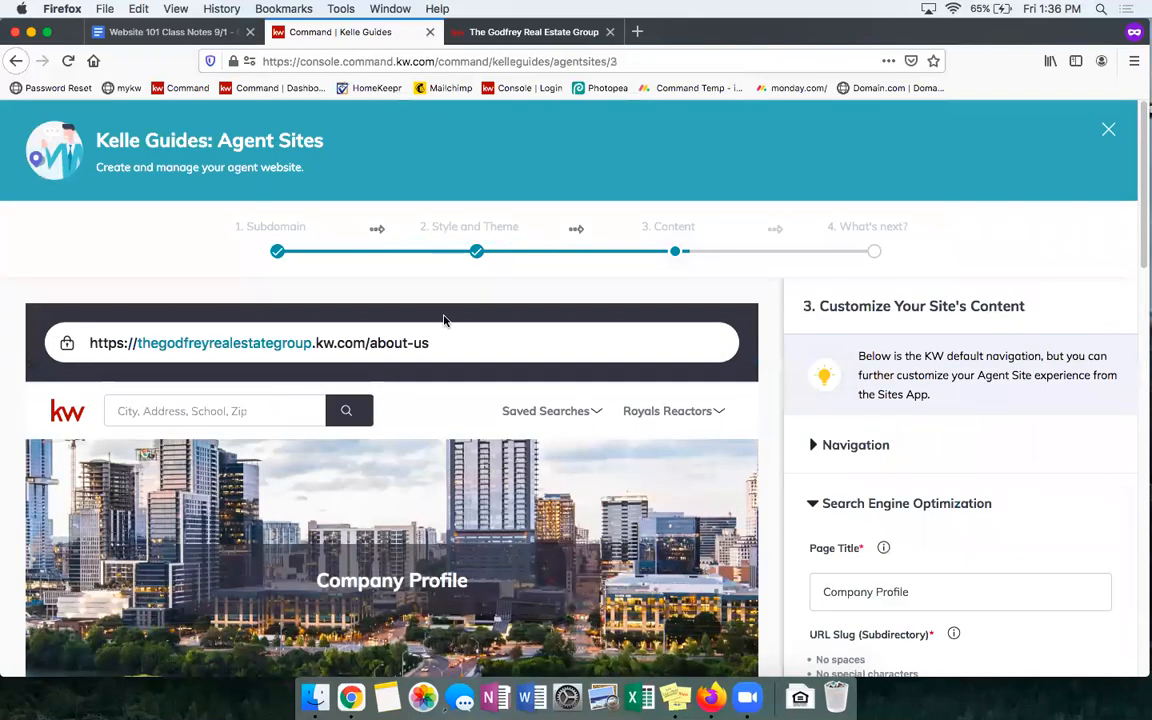
- Select the web address of the Website 101 Class Notes document and return to the Content stage
{"action": "left_click", "coordinate": [225, 33]}
{"action": "left_click", "coordinate": [597, 61]}
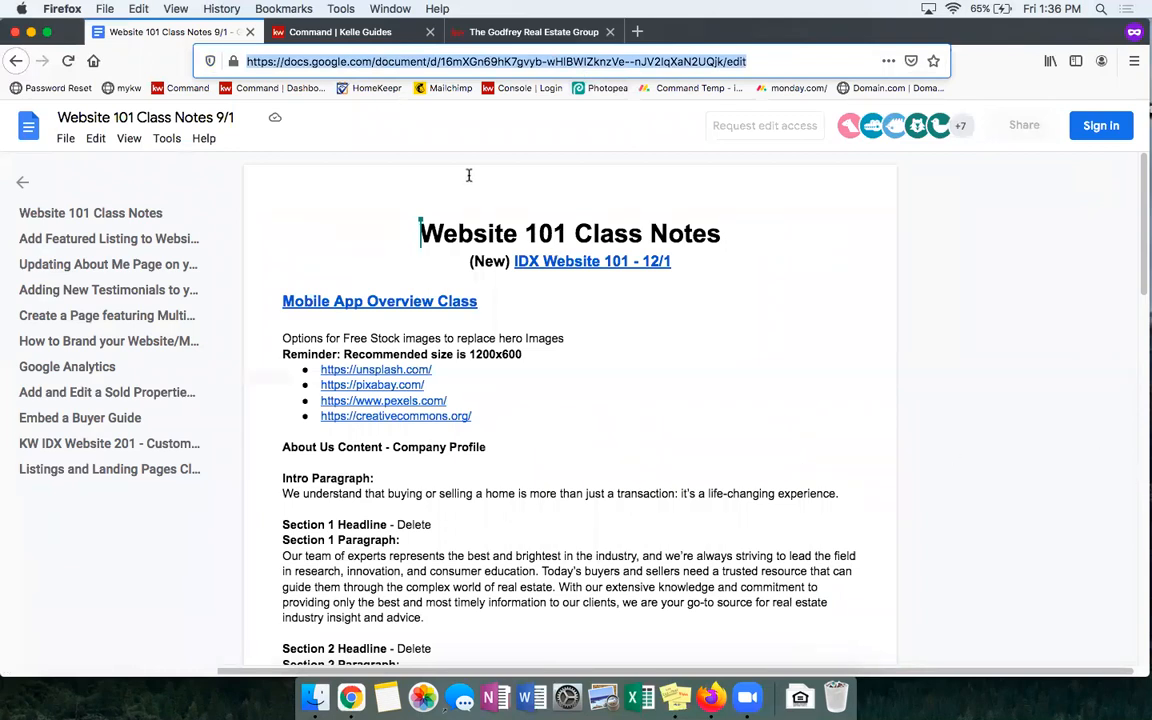
{"action": "left_click", "coordinate": [369, 35]}
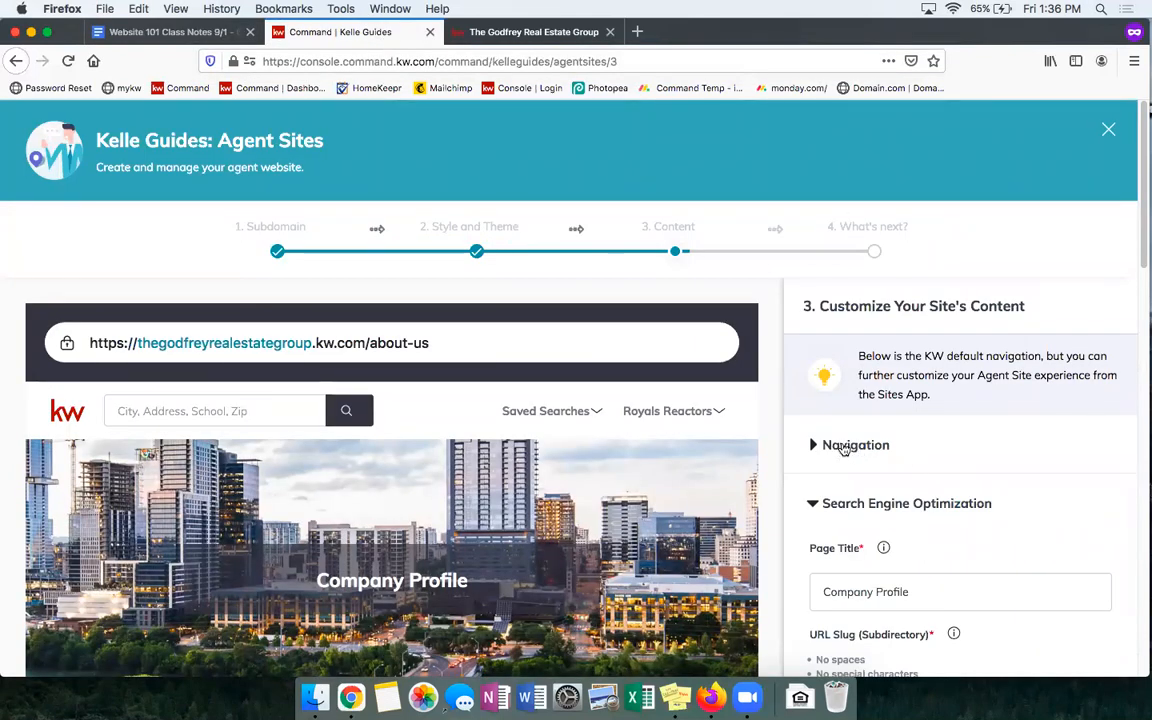
- Expand the Navigation section and examine the page order of Company Profile, About Me and Contact Us
{"action": "scroll", "coordinate": [872, 427], "scroll_direction": "down", "scroll_amount": 1}
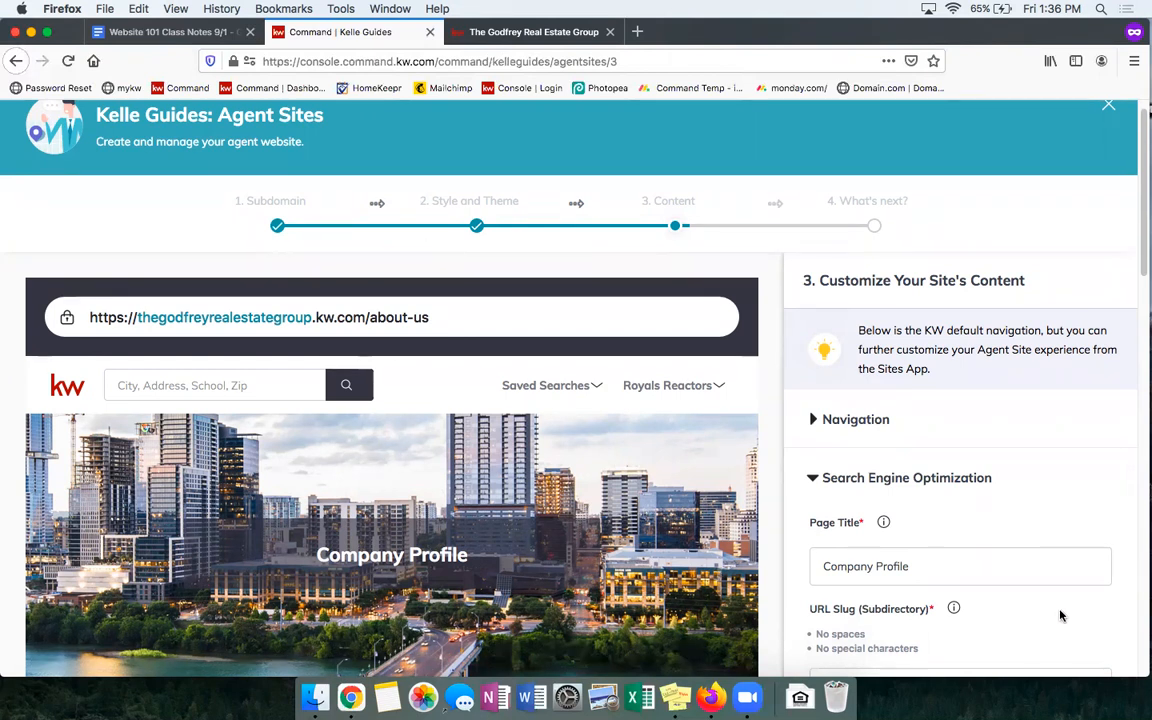
{"action": "left_click", "coordinate": [830, 420]}
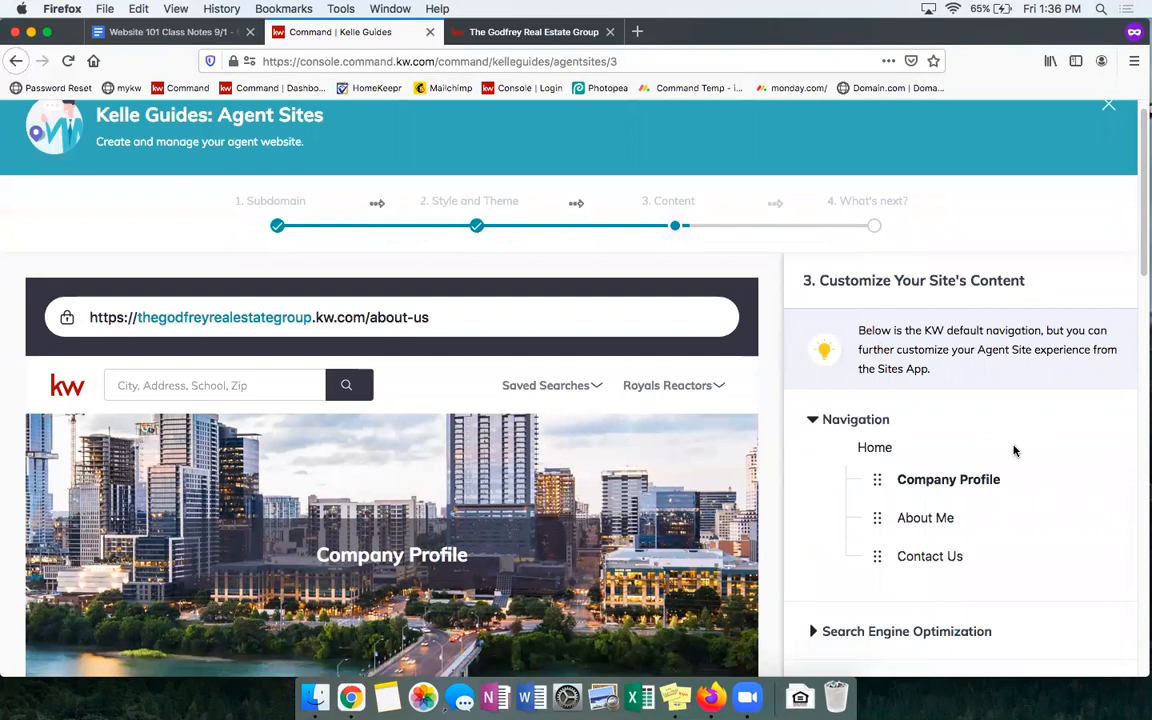
{"action": "scroll", "coordinate": [881, 437], "scroll_direction": "down", "scroll_amount": 1}
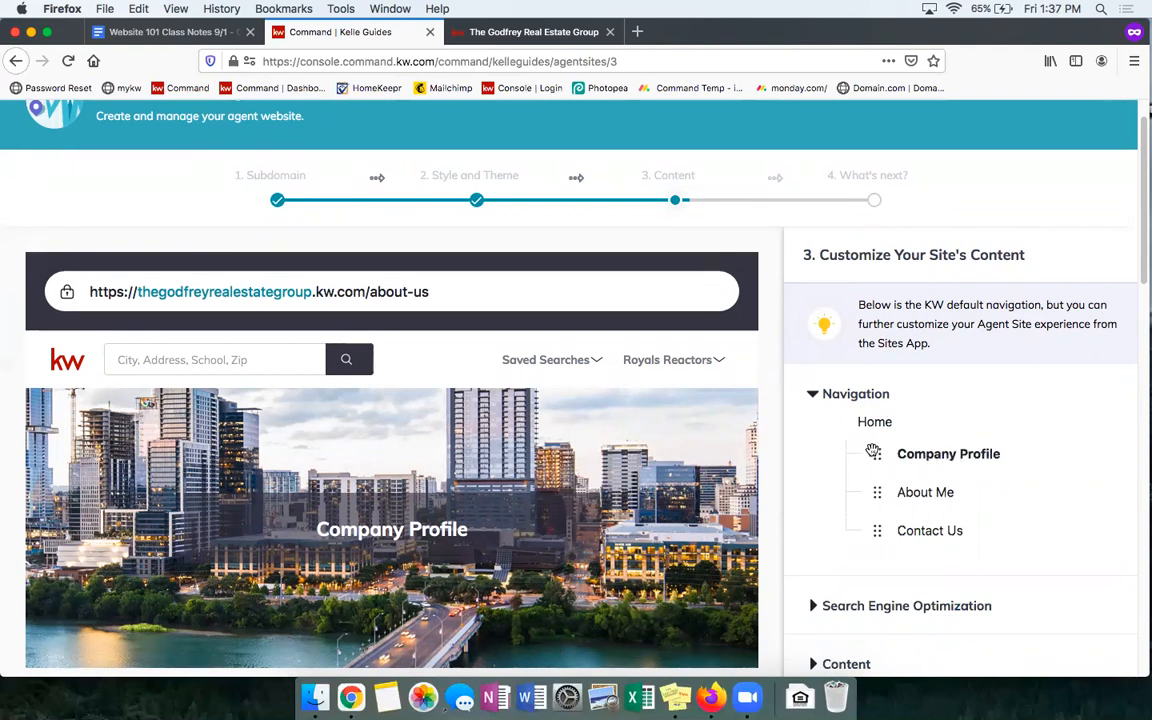
{"action": "mouse_move", "coordinate": [879, 453]}
{"action": "left_mouse_down"}
{"action": "mouse_move", "coordinate": [880, 517]}
{"action": "mouse_move", "coordinate": [880, 453]}
{"action": "left_mouse_up"}
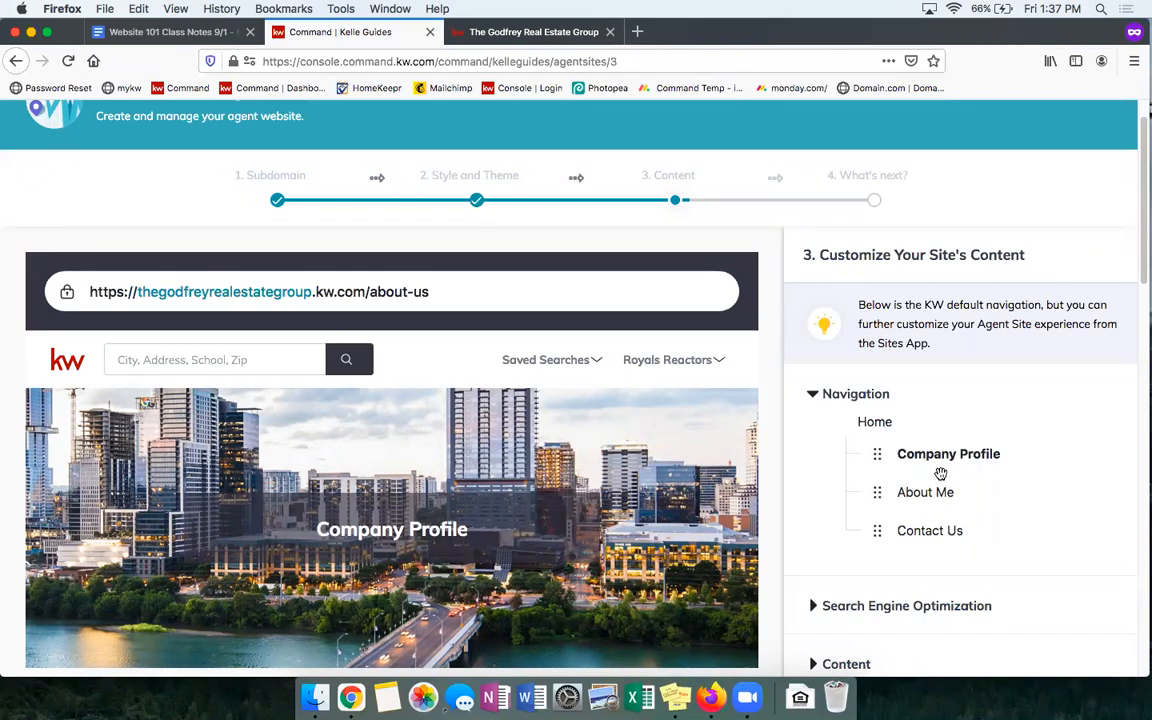
{"action": "scroll", "coordinate": [983, 516], "scroll_direction": "down", "scroll_amount": 1}
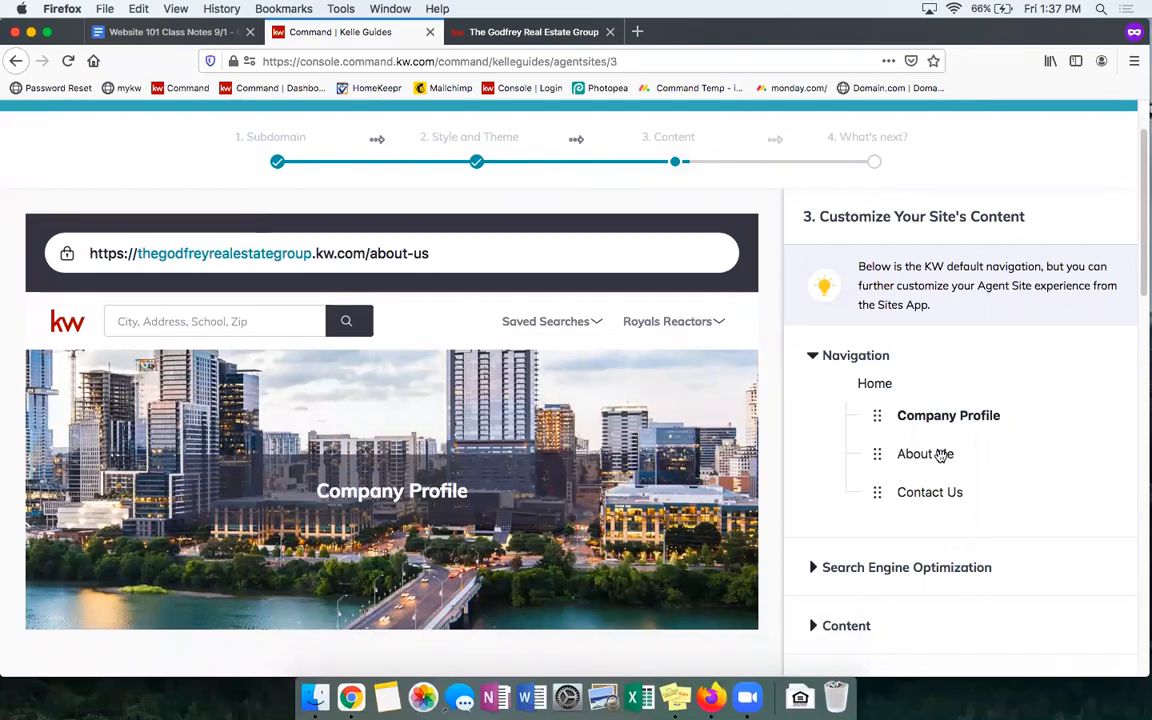
{"action": "scroll", "coordinate": [941, 452], "scroll_direction": "down", "scroll_amount": 1}
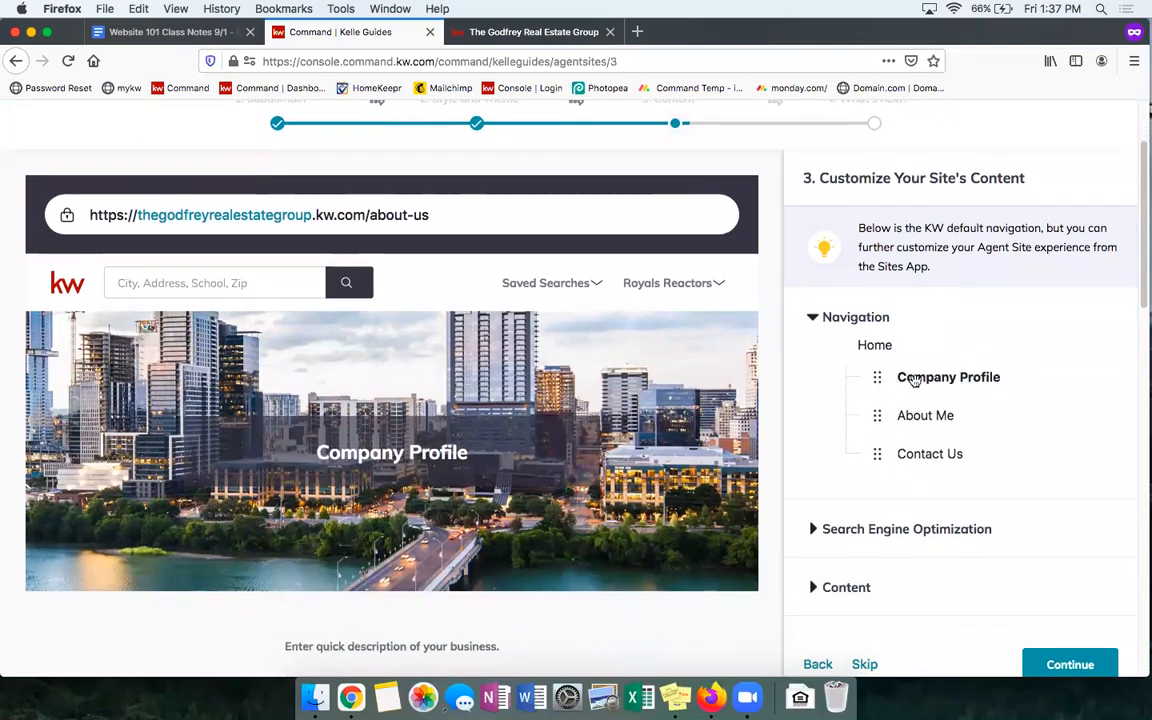
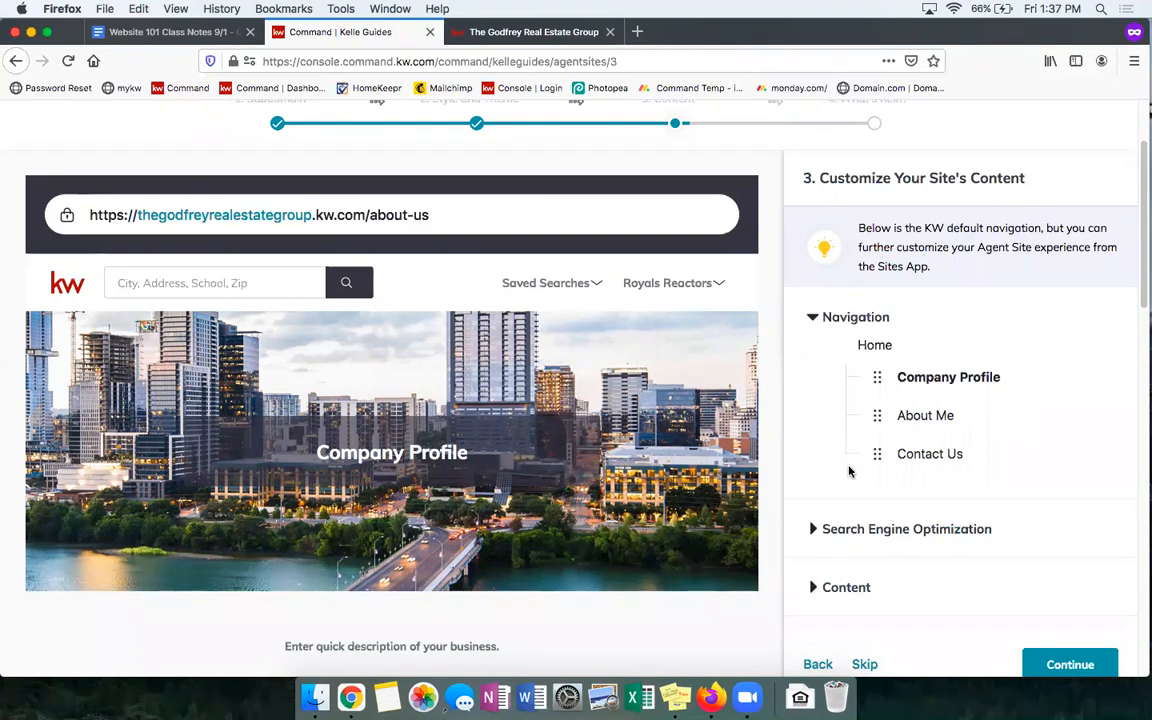
- Expand Search Engine Optimization for the Company Profile page and set its page title to "Keller Williams Sunset"
{"action": "scroll", "coordinate": [775, 440], "scroll_direction": "down", "scroll_amount": 1}
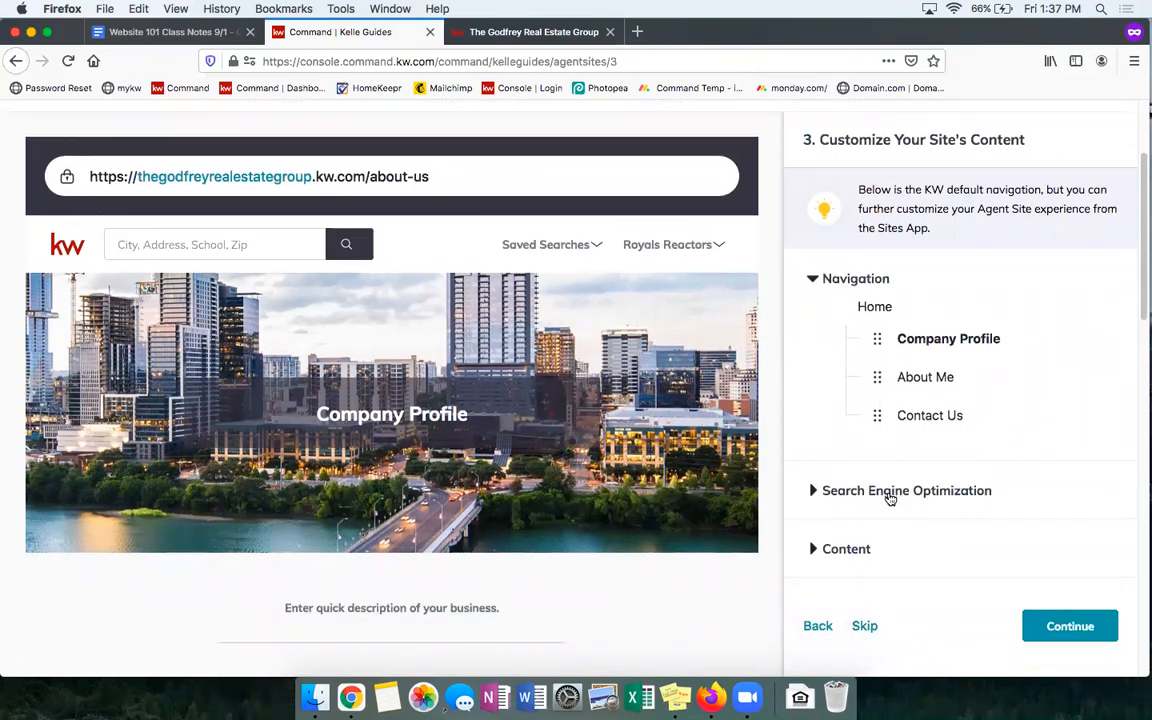
{"action": "left_click", "coordinate": [886, 497]}
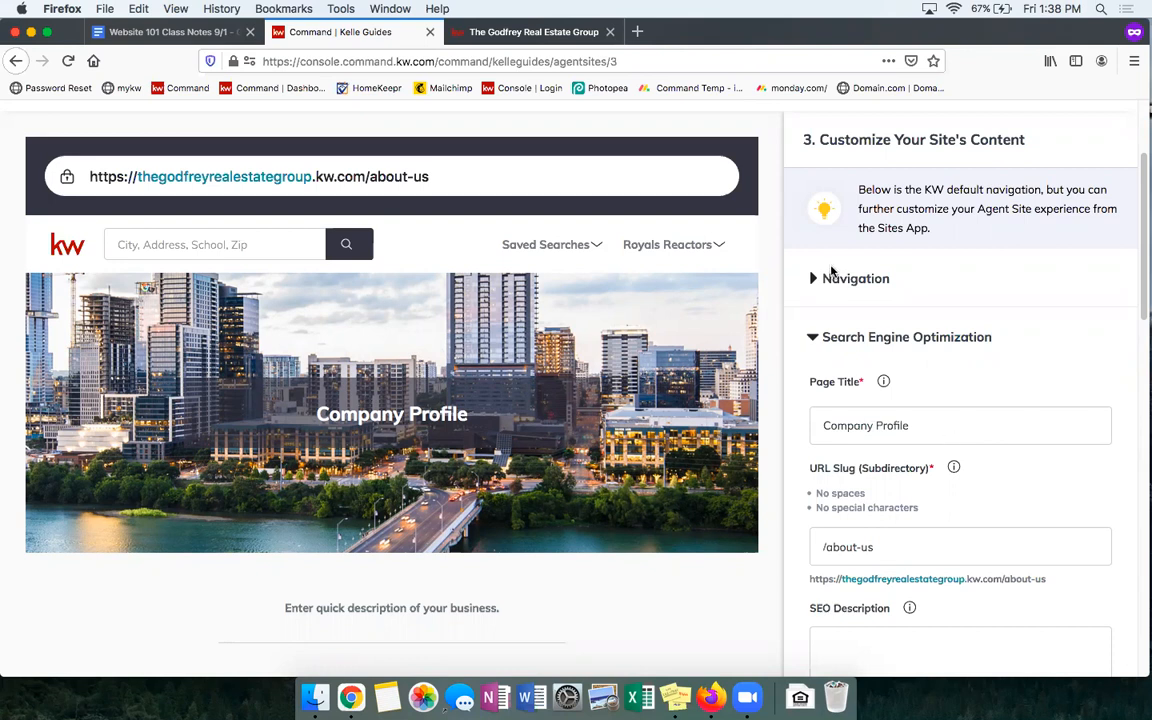
{"action": "left_click_drag", "start_coordinate": [951, 431], "coordinate": [825, 419]}
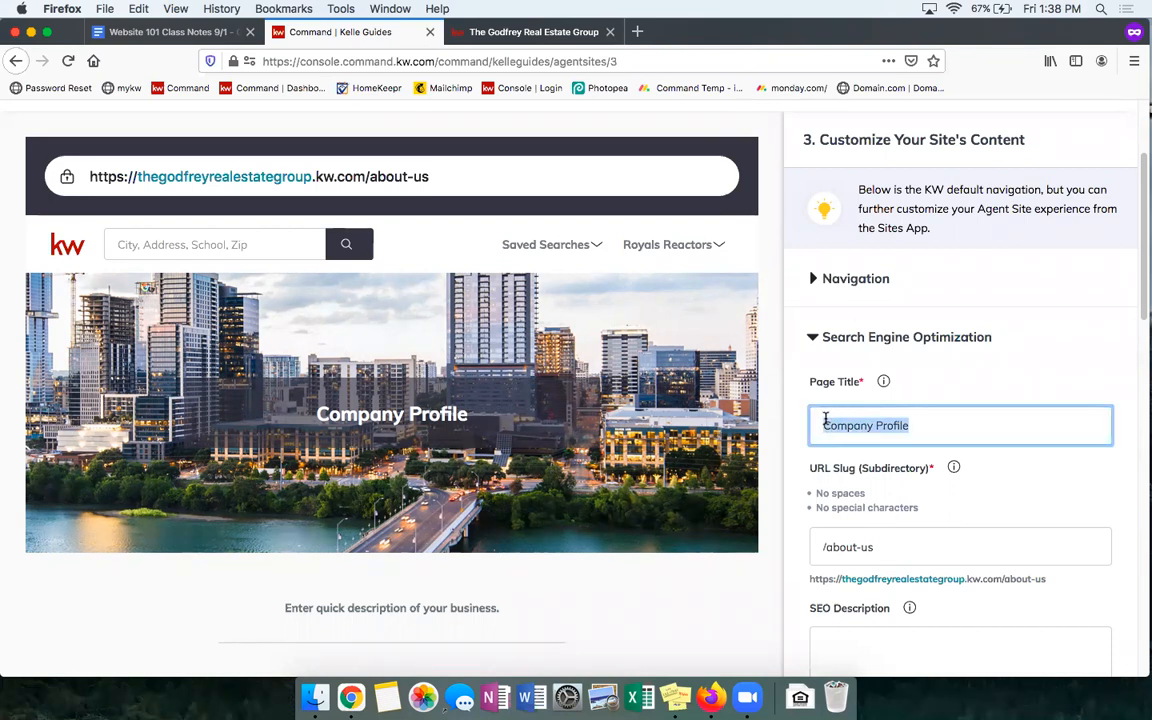
{"action": "key", "text": "BackSpace"}
{"action": "type", "text": "Keller Williams Sunset"}
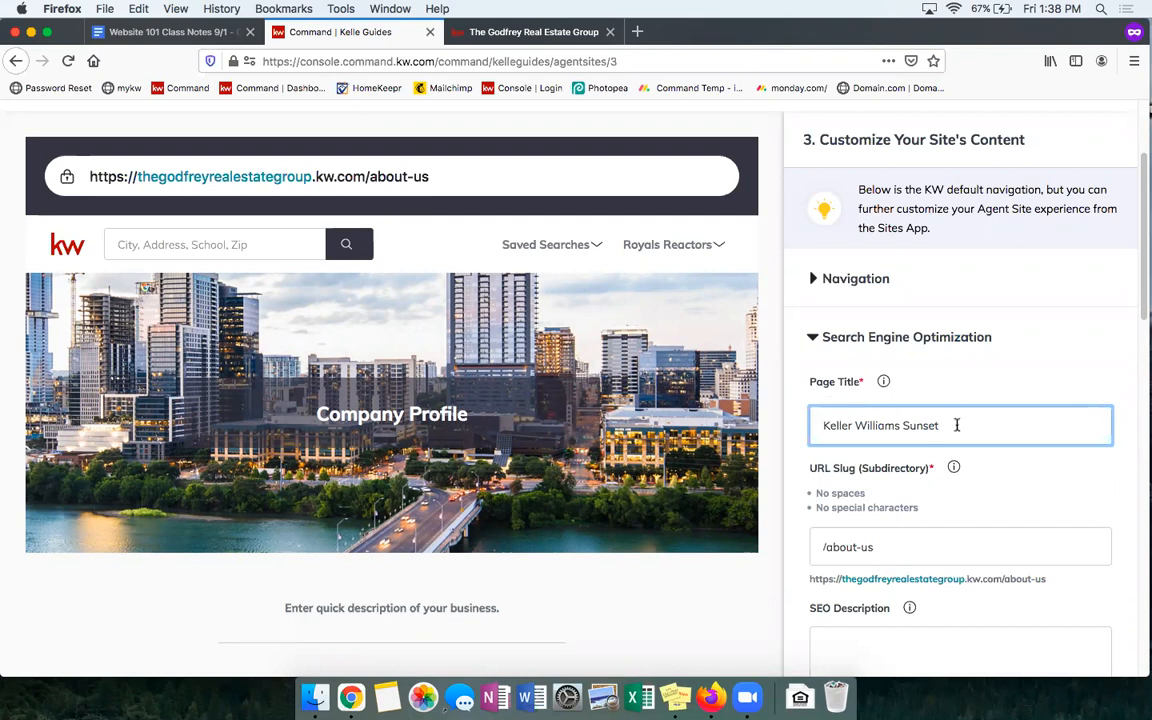
- Check the Keller Williams Sunset entry in the live agent site's page menu and return to the URL slug and SEO description settings
{"action": "left_click", "coordinate": [560, 33]}
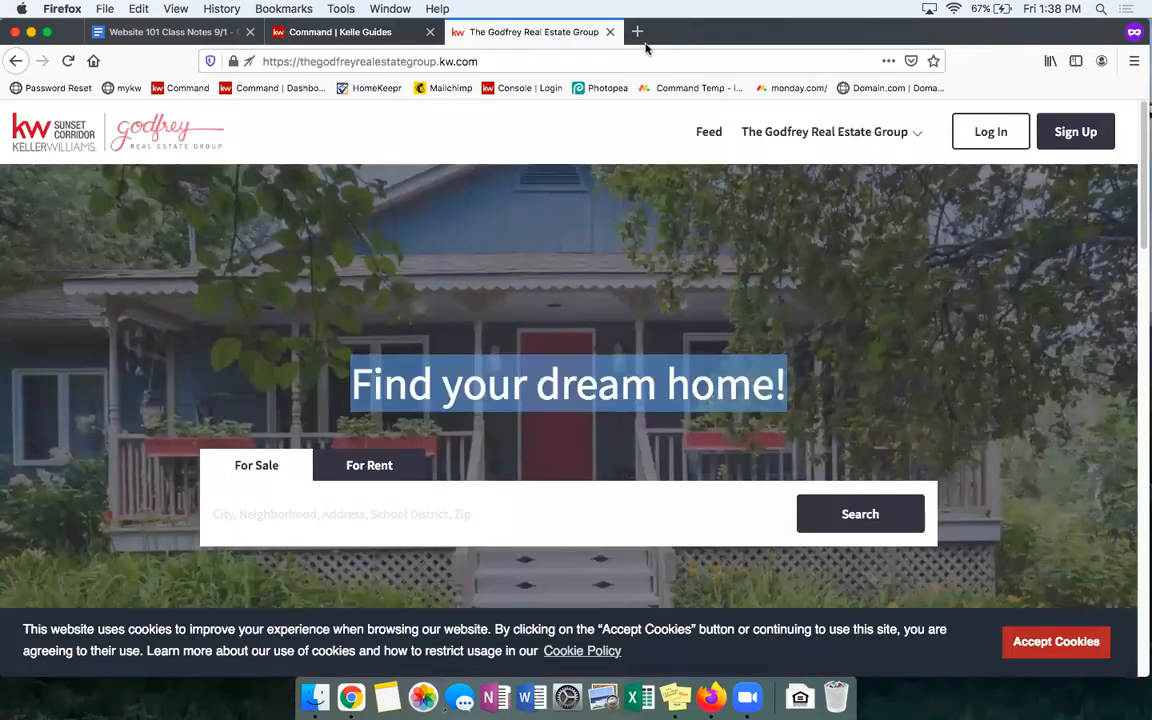
{"action": "left_click", "coordinate": [784, 133]}
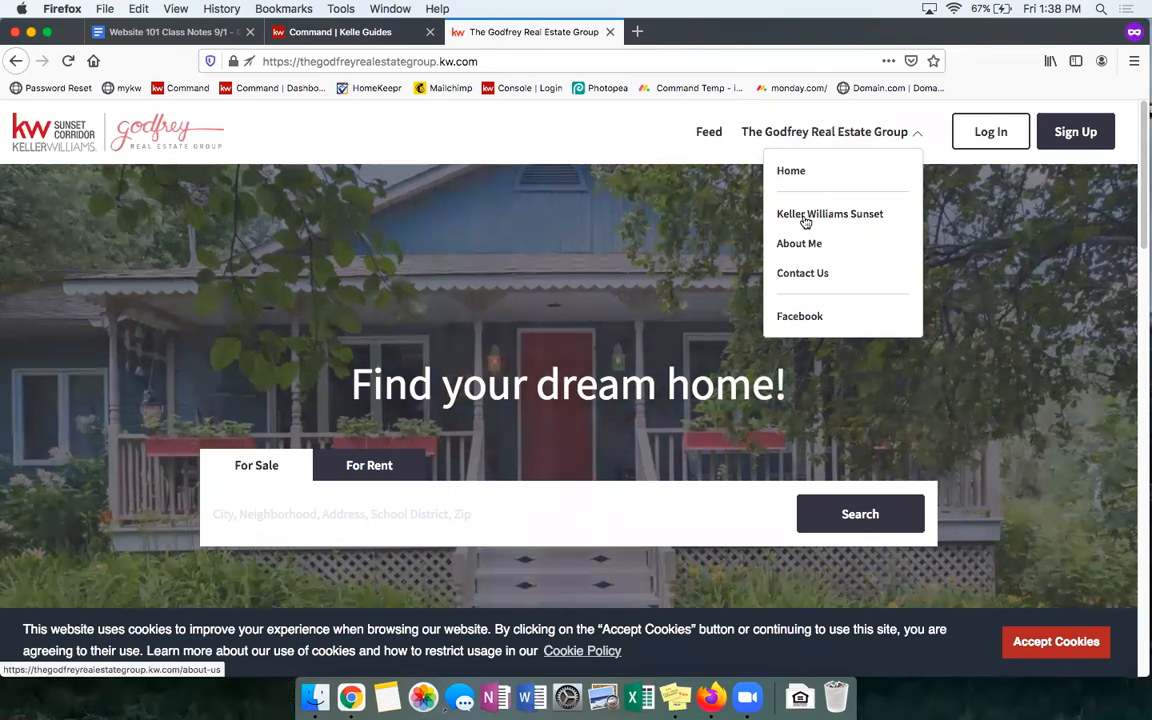
{"action": "left_click", "coordinate": [375, 33]}
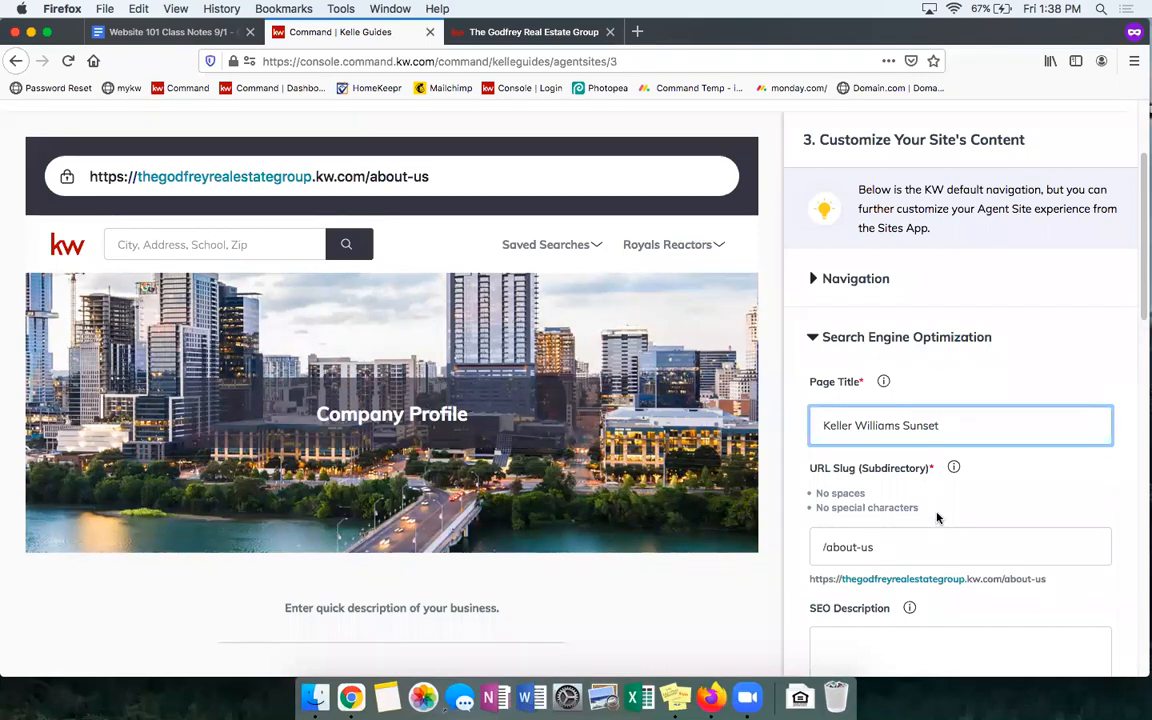
{"action": "scroll", "coordinate": [937, 517], "scroll_direction": "down", "scroll_amount": 2}
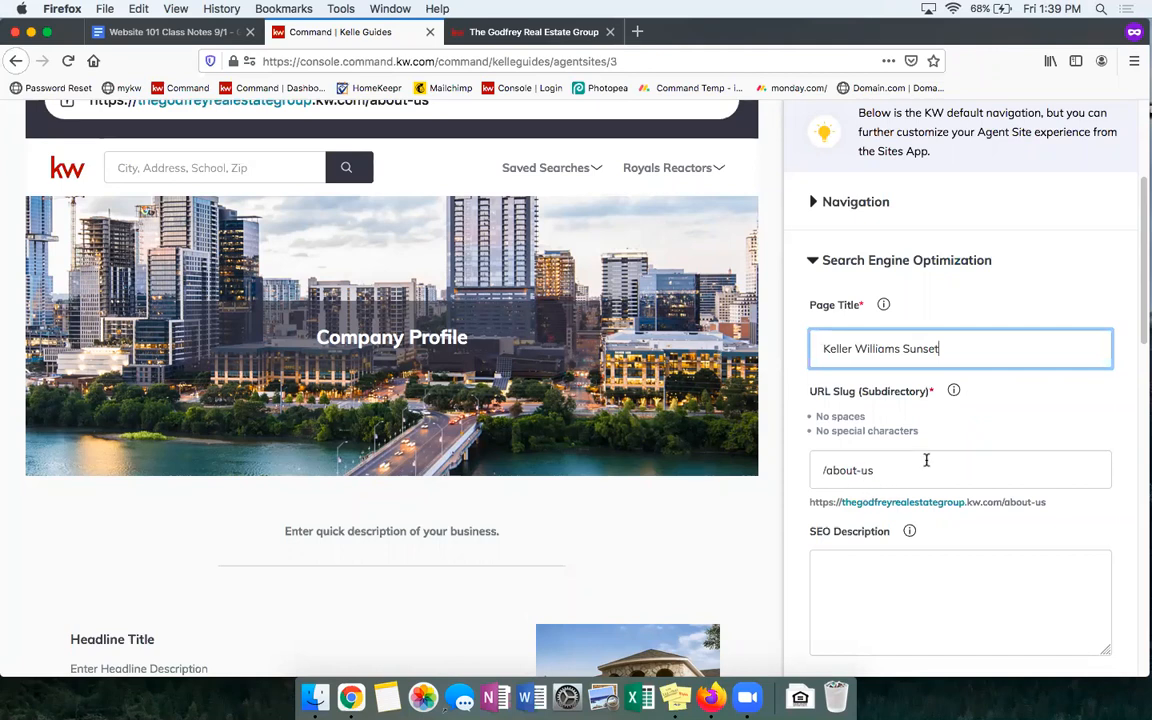
- Set the Company Profile page's SEO description to "Why work with KW Agent?" and expand its Content section
{"action": "scroll", "coordinate": [922, 405], "scroll_direction": "down", "scroll_amount": 2}
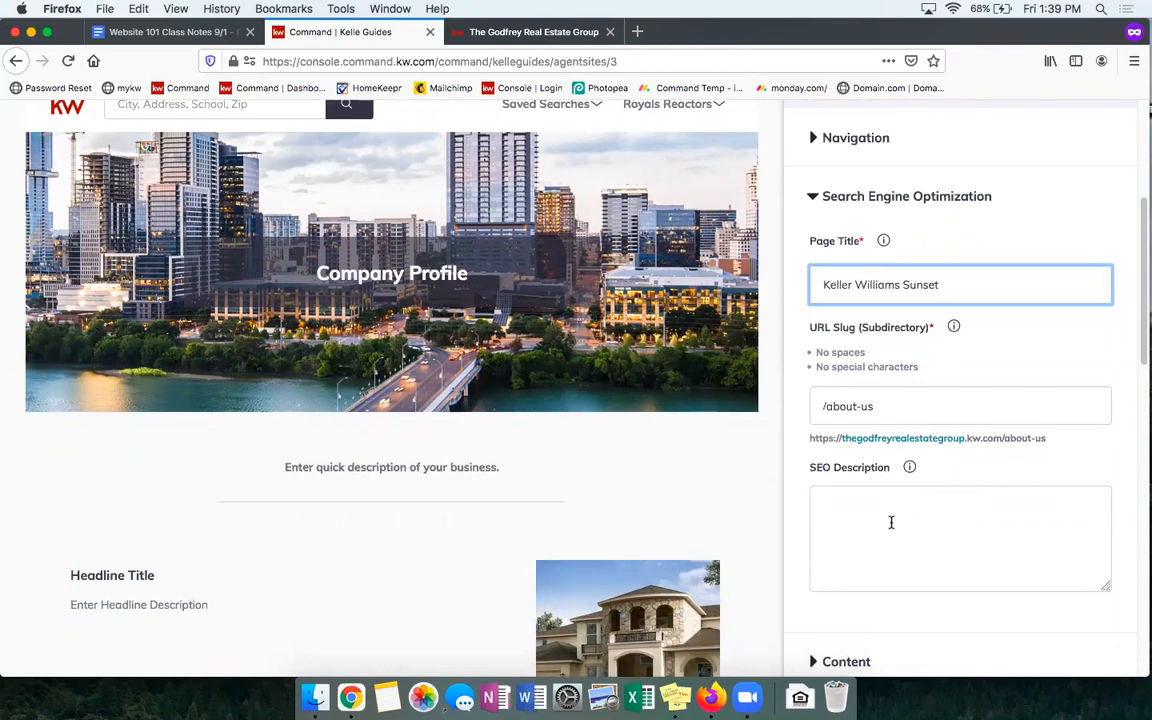
{"action": "left_click", "coordinate": [891, 522]}
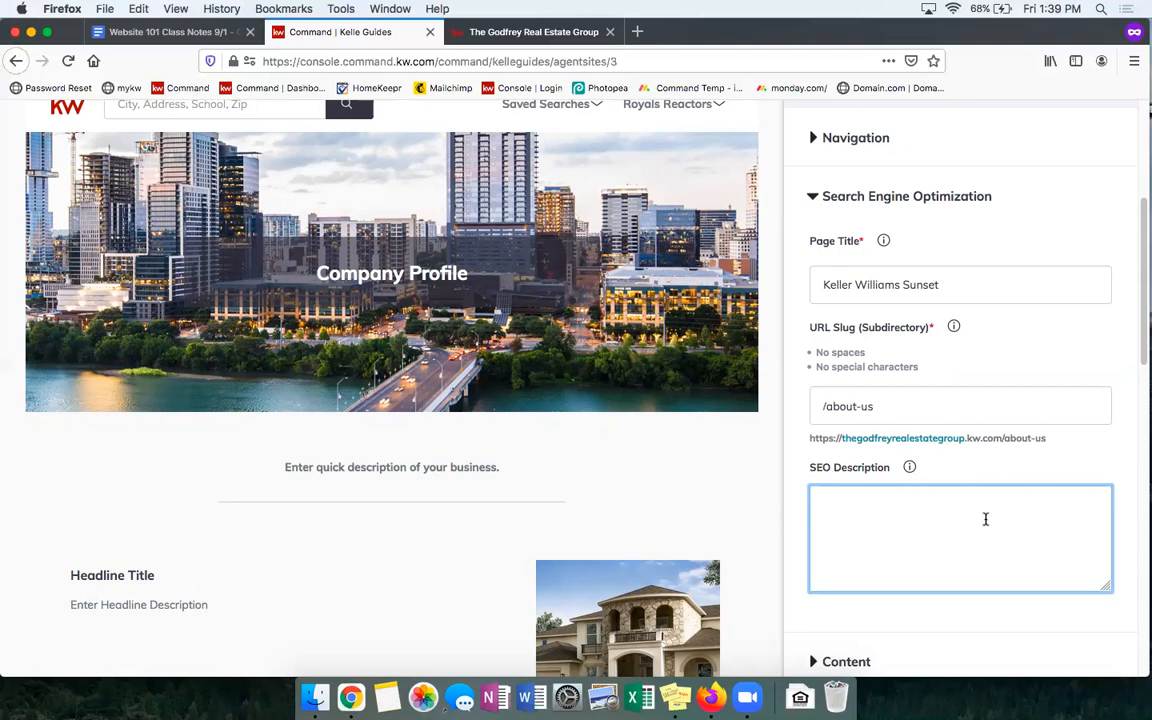
{"action": "type", "text": "Why work with KW Agent?"}
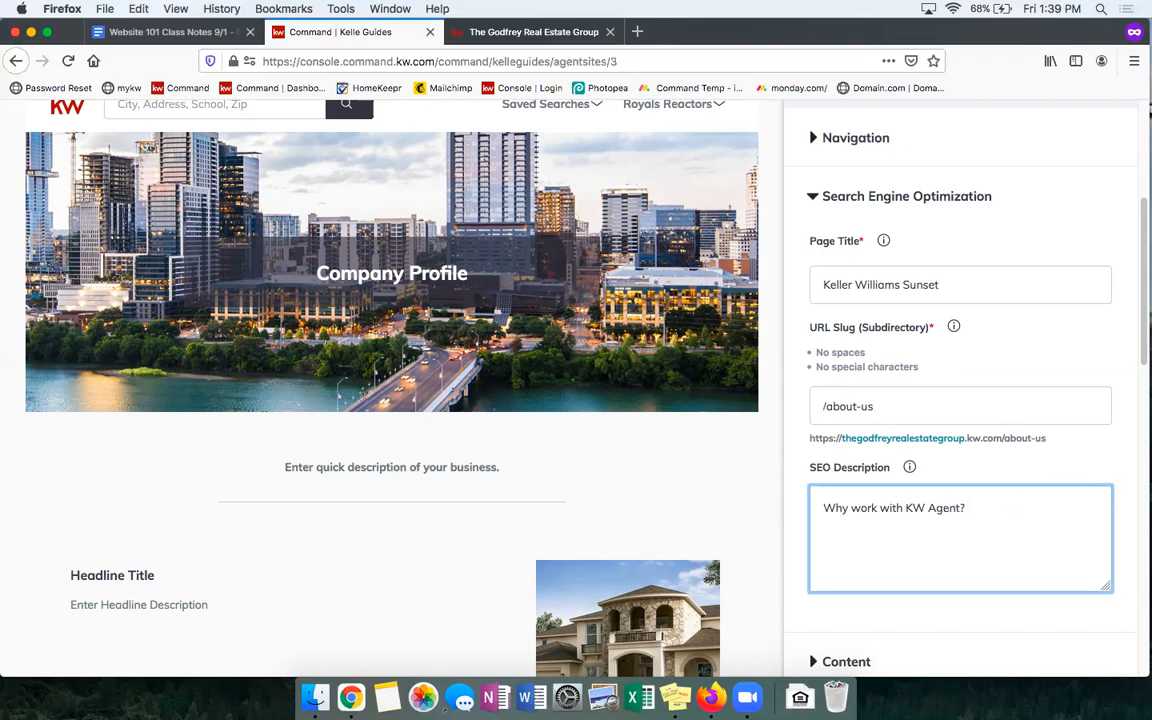
{"action": "left_click", "coordinate": [1041, 347]}
{"action": "scroll", "coordinate": [1041, 345], "scroll_direction": "down", "scroll_amount": 2}
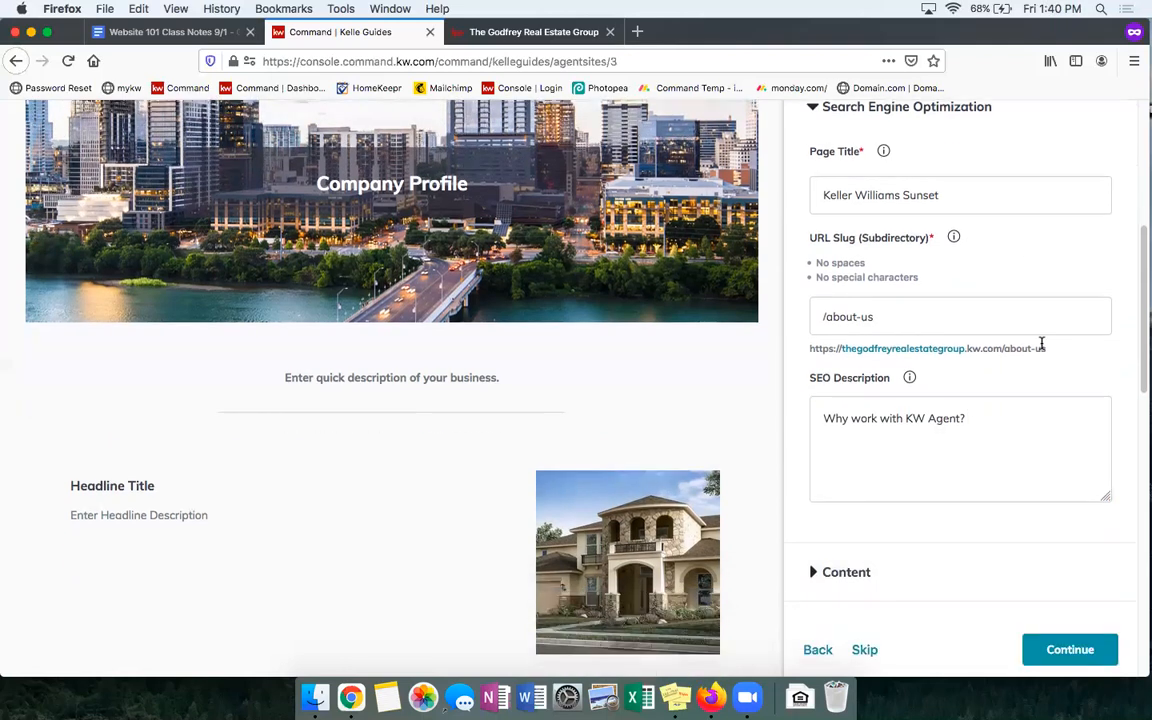
{"action": "left_click", "coordinate": [853, 575]}
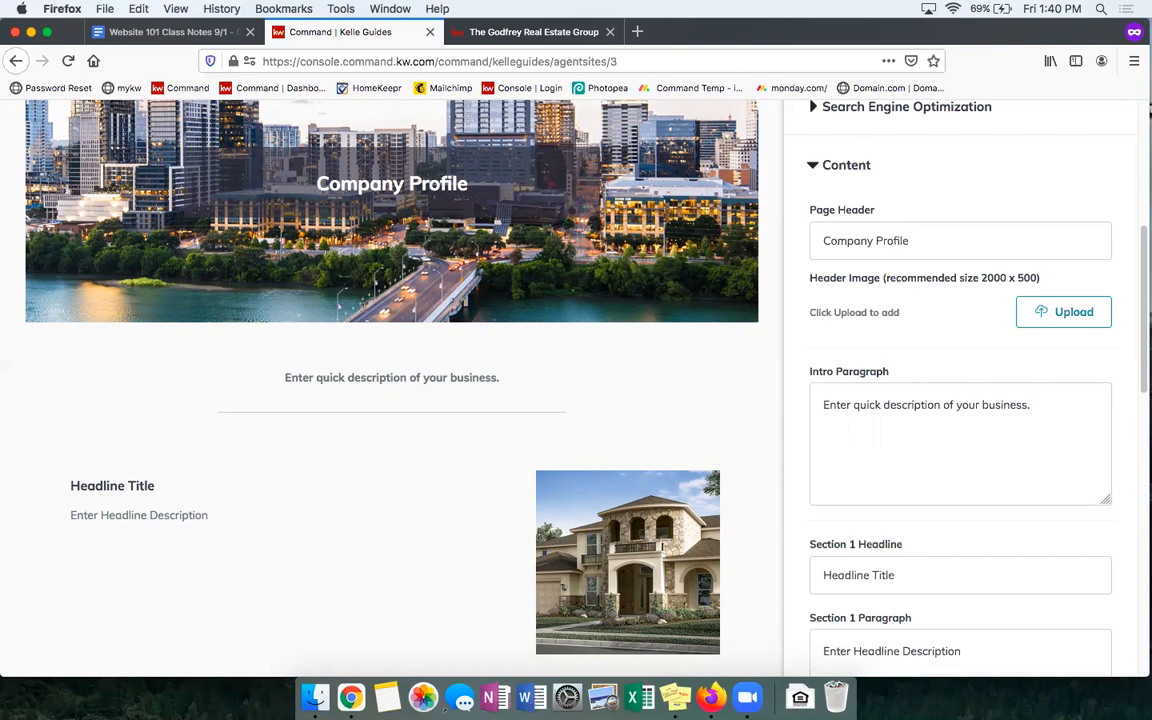
- Examine the About Us content for the Company Profile in the Website 101 Class Notes and return to the Content settings
{"action": "left_click", "coordinate": [204, 41]}
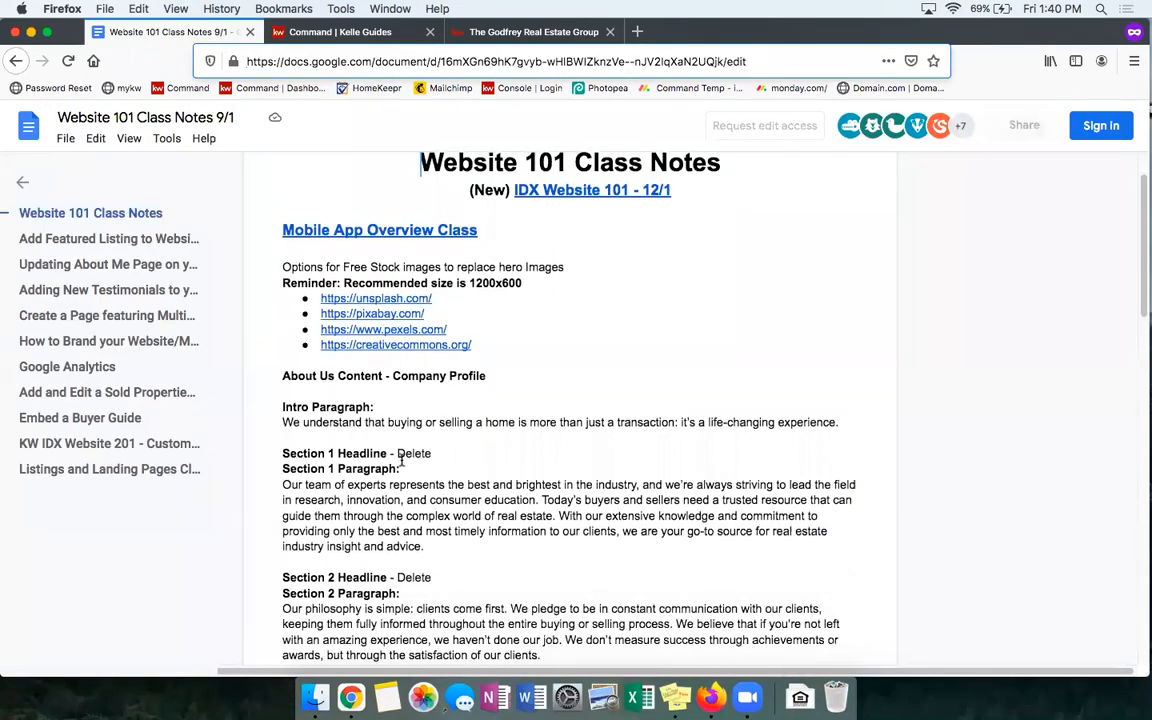
{"action": "scroll", "coordinate": [401, 459], "scroll_direction": "down", "scroll_amount": 1}
{"action": "left_click_drag", "start_coordinate": [266, 382], "coordinate": [374, 383]}
{"action": "left_click", "coordinate": [392, 412]}
{"action": "scroll", "coordinate": [301, 357], "scroll_direction": "down", "scroll_amount": 2}
{"action": "left_click_drag", "start_coordinate": [280, 388], "coordinate": [437, 388]}
{"action": "left_click", "coordinate": [420, 390]}
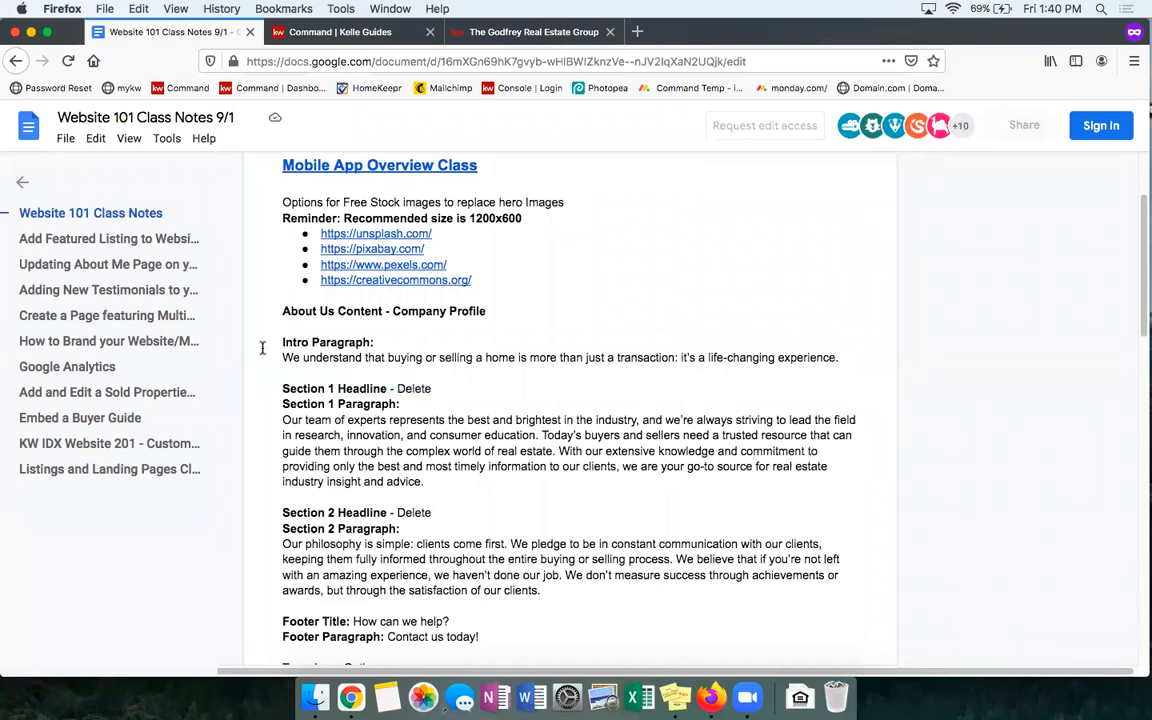
{"action": "left_click", "coordinate": [385, 42]}
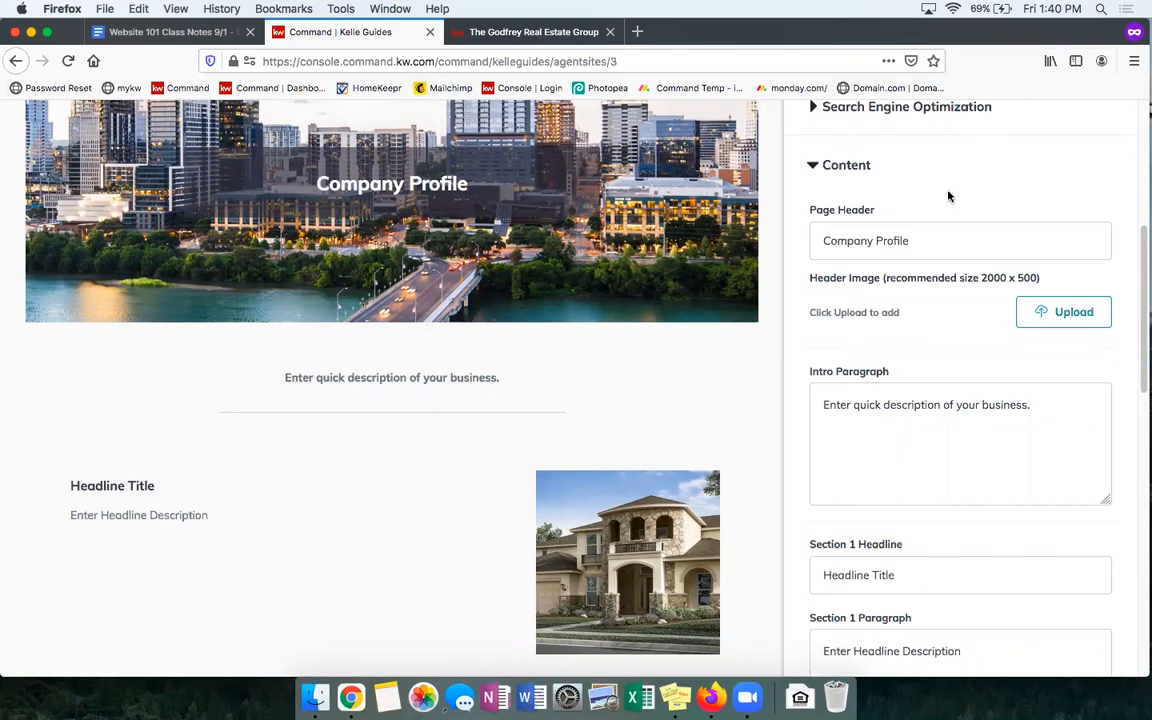
- Change the Company Profile page header to "Keller Williams Sunset"
{"action": "left_click", "coordinate": [934, 241]}
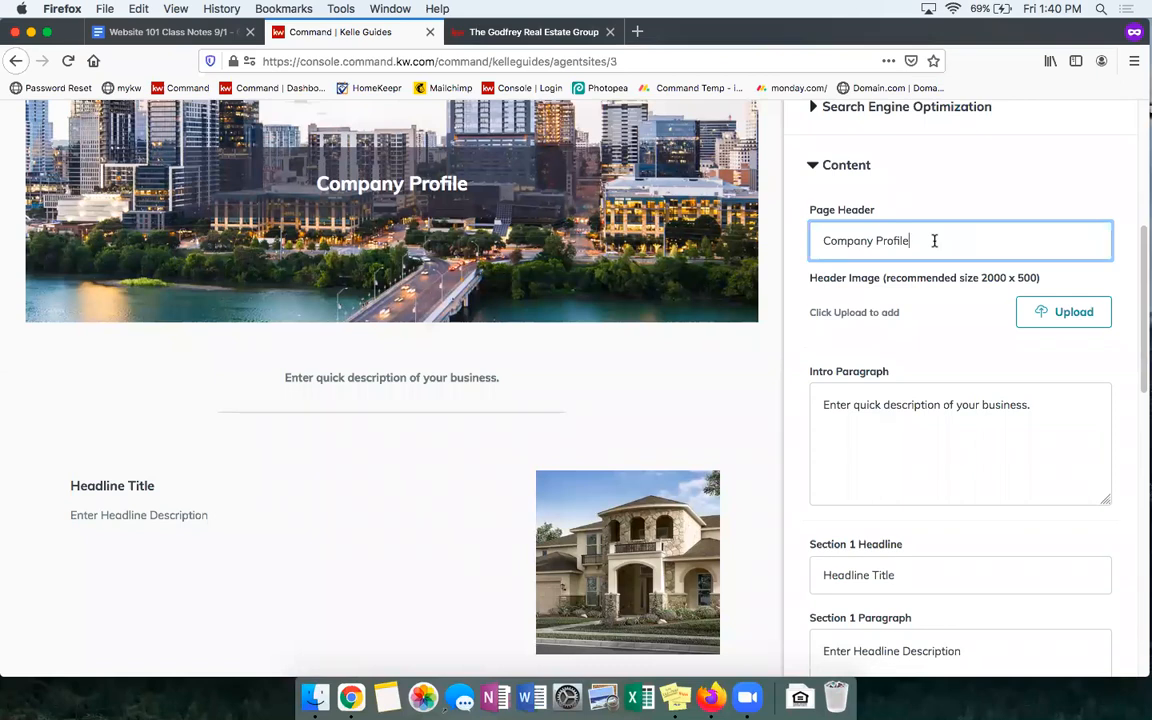
{"action": "key", "text": "super+a"}
{"action": "type", "text": "KellerW"}
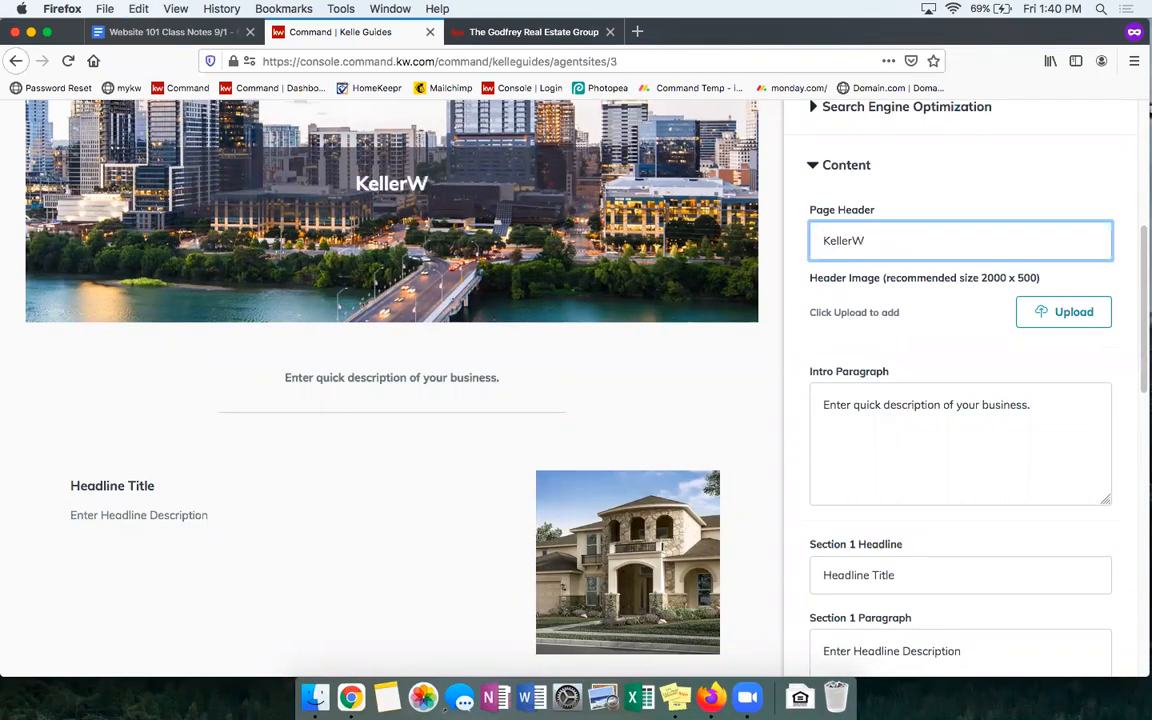
{"action": "key", "text": "BackSpace"}
{"action": "type", "text": "William"}
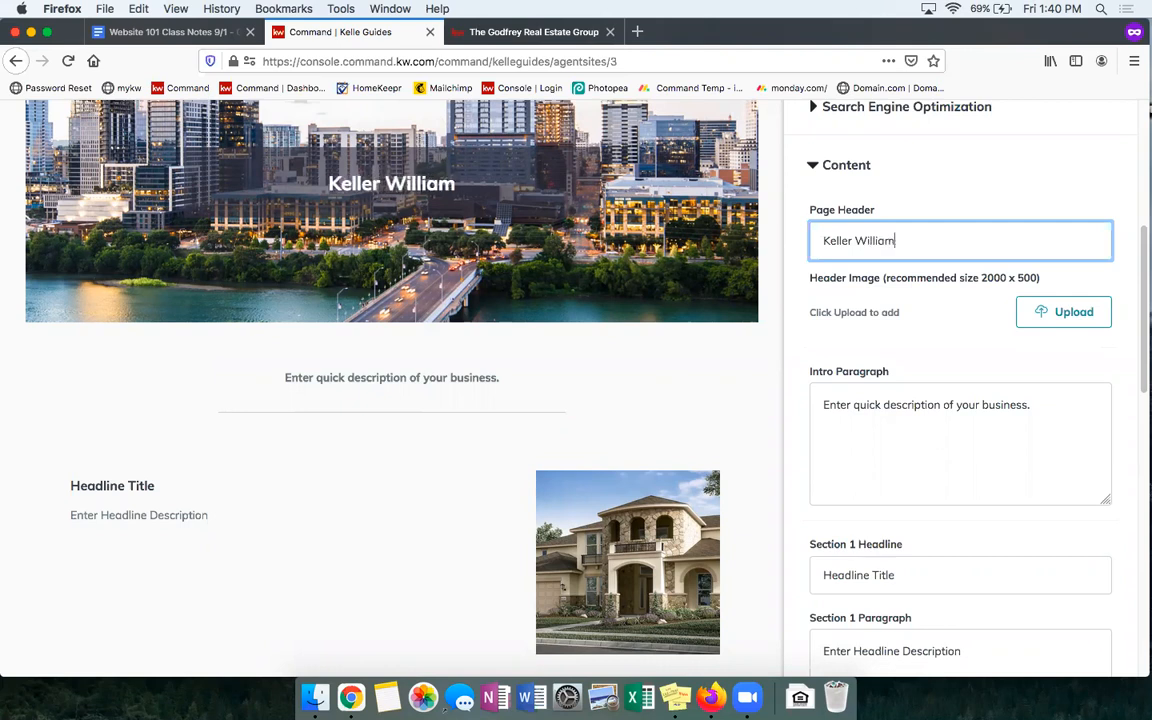
{"action": "type", "text": "s Sunset"}
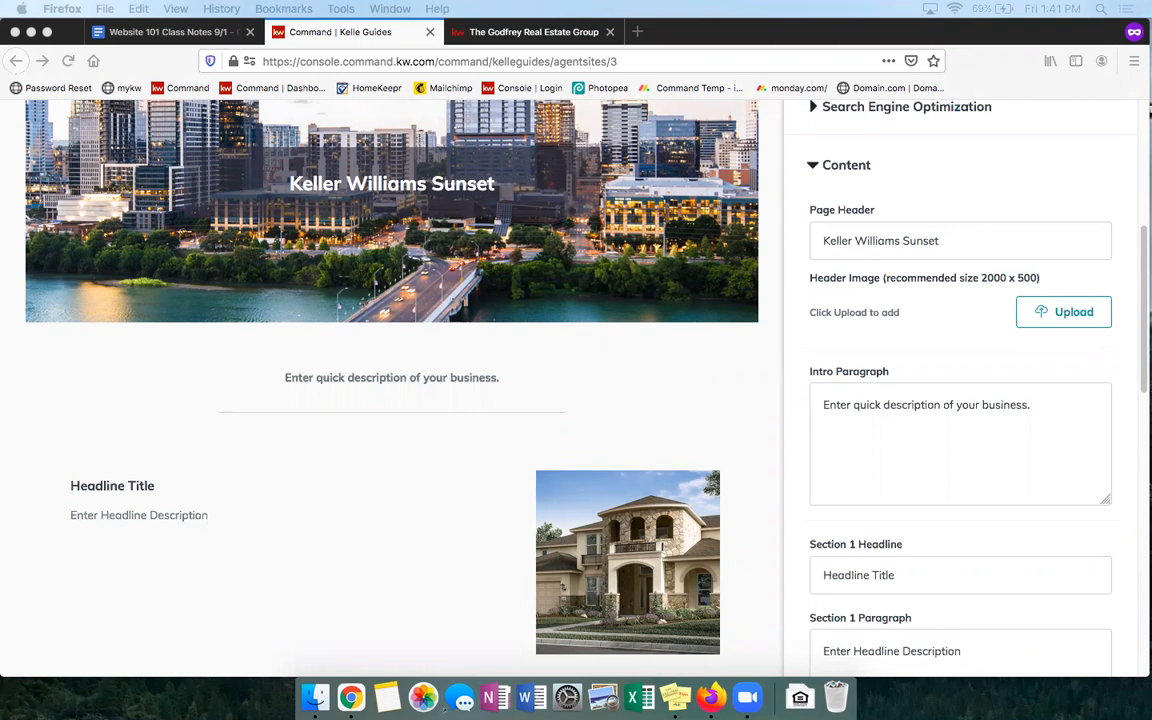
- Replace the intro paragraph with "We understand that buying or selling a home is more than just a transaction: it's a life-changing experience."
{"action": "left_click", "coordinate": [1044, 404]}
{"action": "type", "text": "We understand that buying or selling a home is more than just a transaction: it's a life-changing experience."}
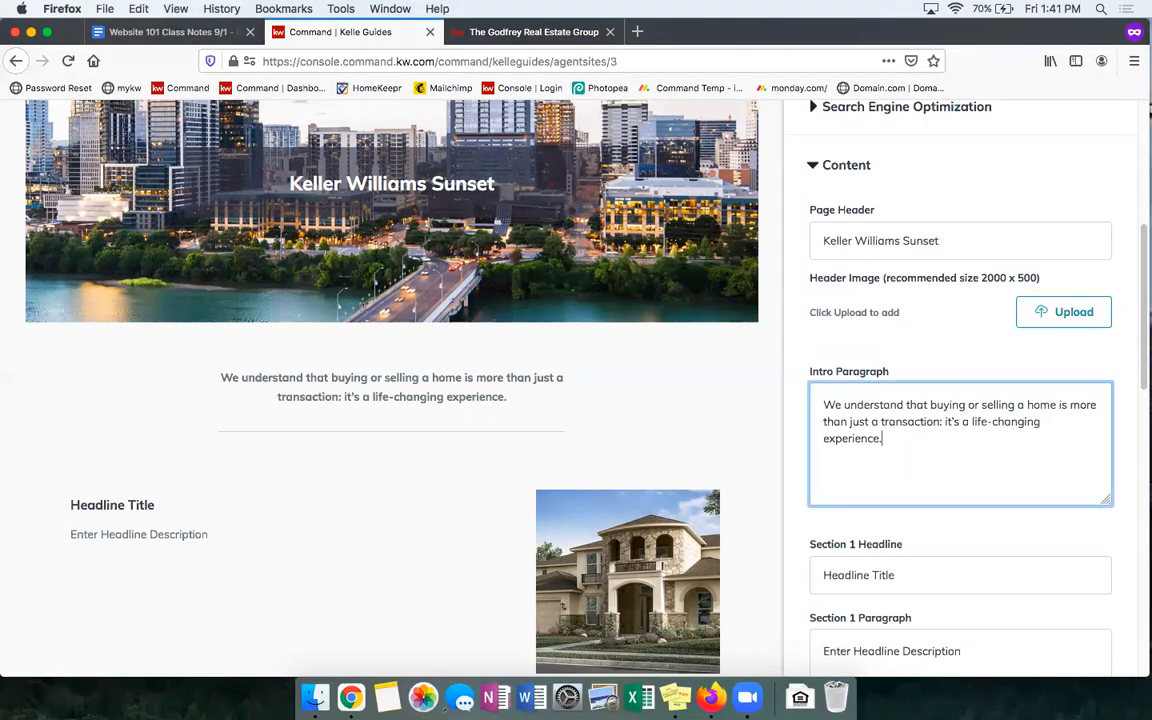
- Clear the Section 1 headline and replace its paragraph with the class notes text starting "Our team of experts represents the best and brightest in the industry"
{"action": "scroll", "coordinate": [941, 532], "scroll_direction": "down", "scroll_amount": 2}
{"action": "scroll", "coordinate": [932, 520], "scroll_direction": "down", "scroll_amount": 2}
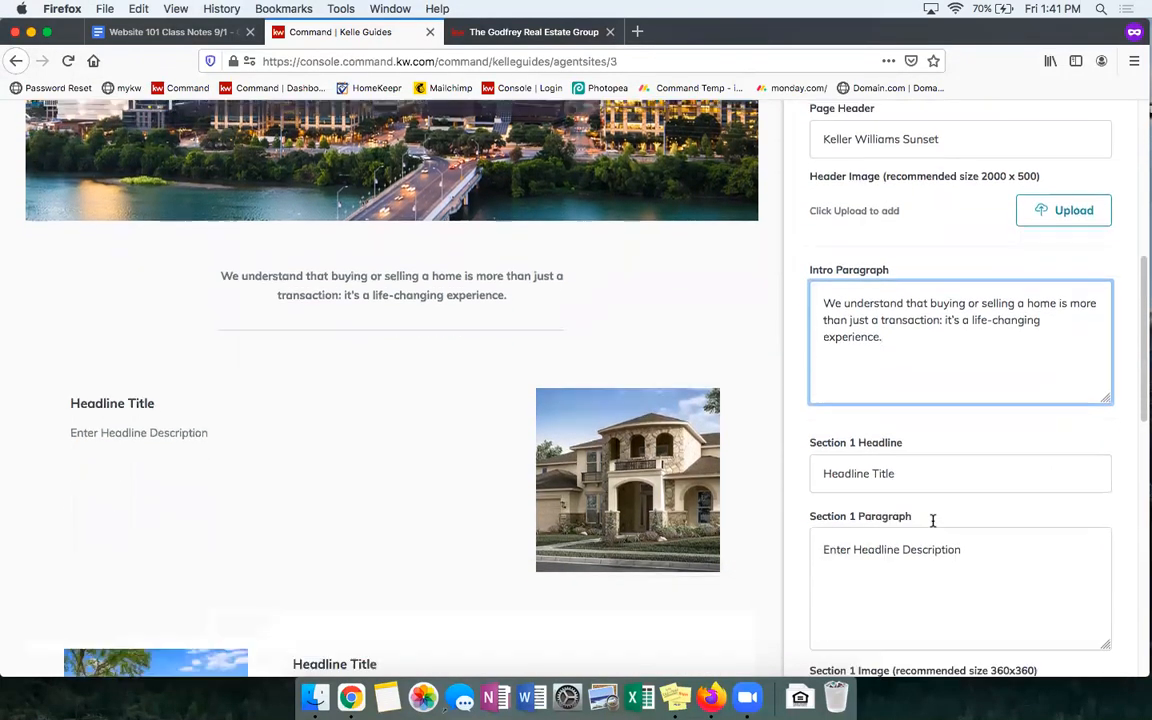
{"action": "left_click", "coordinate": [942, 439]}
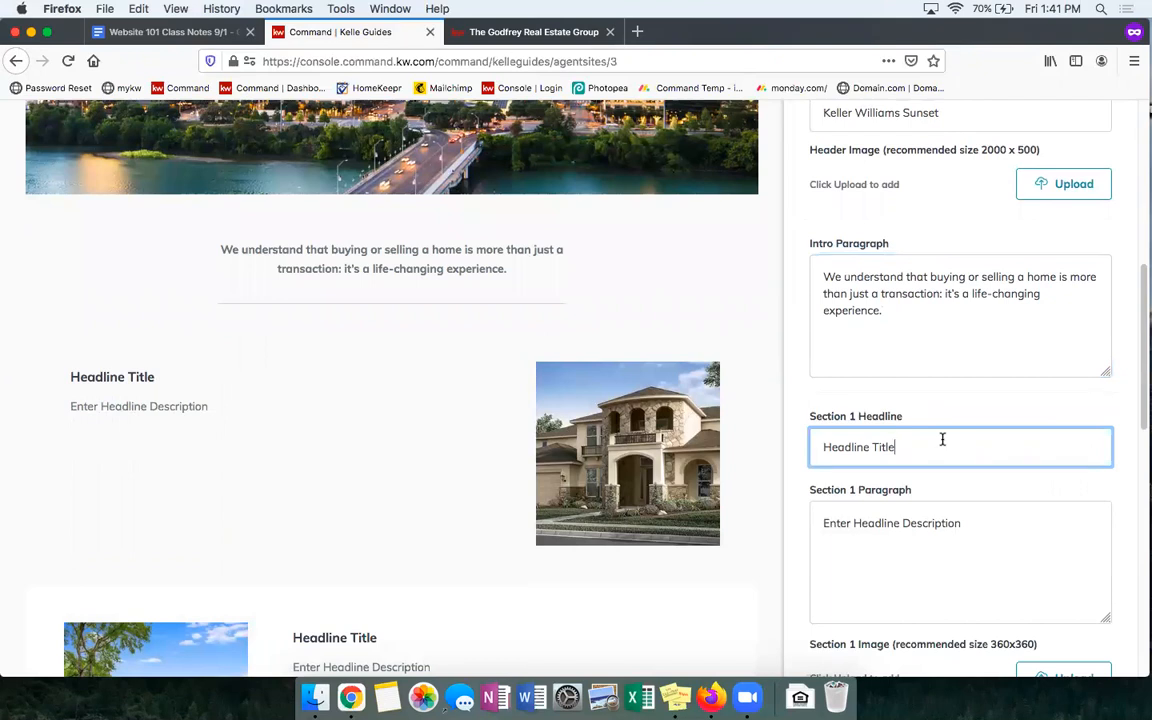
{"action": "key", "text": "super+a"}
{"action": "key", "text": "BackSpace"}
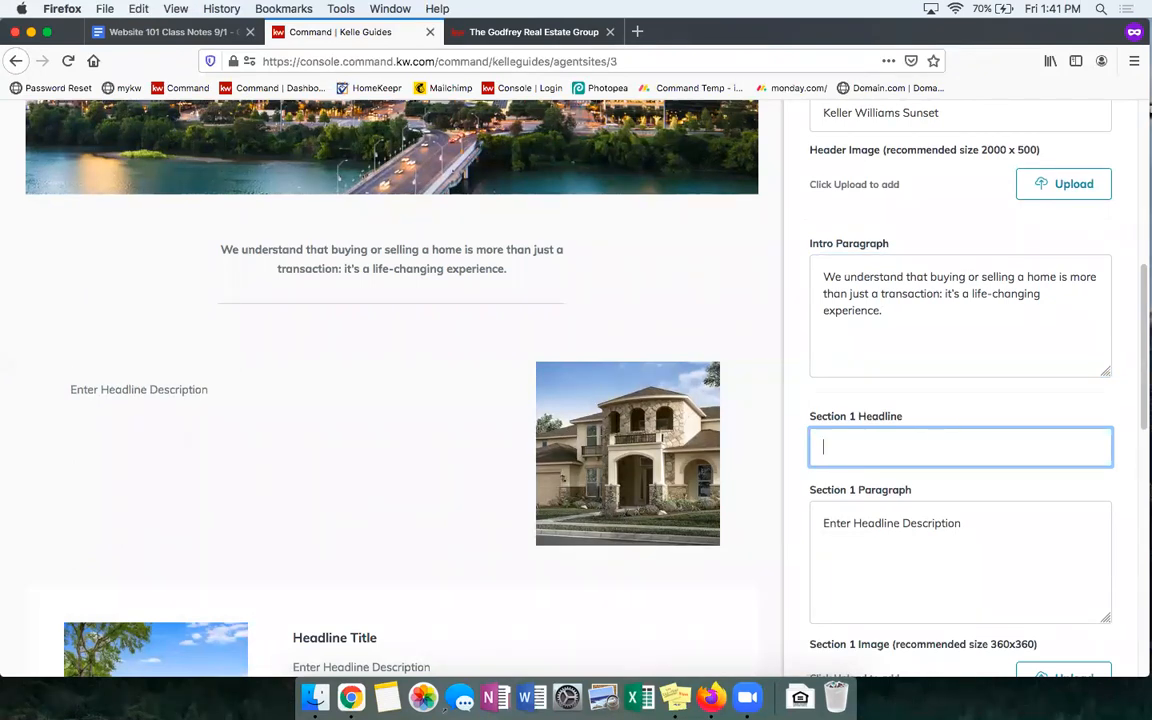
{"action": "key", "text": "super+shift+5"}
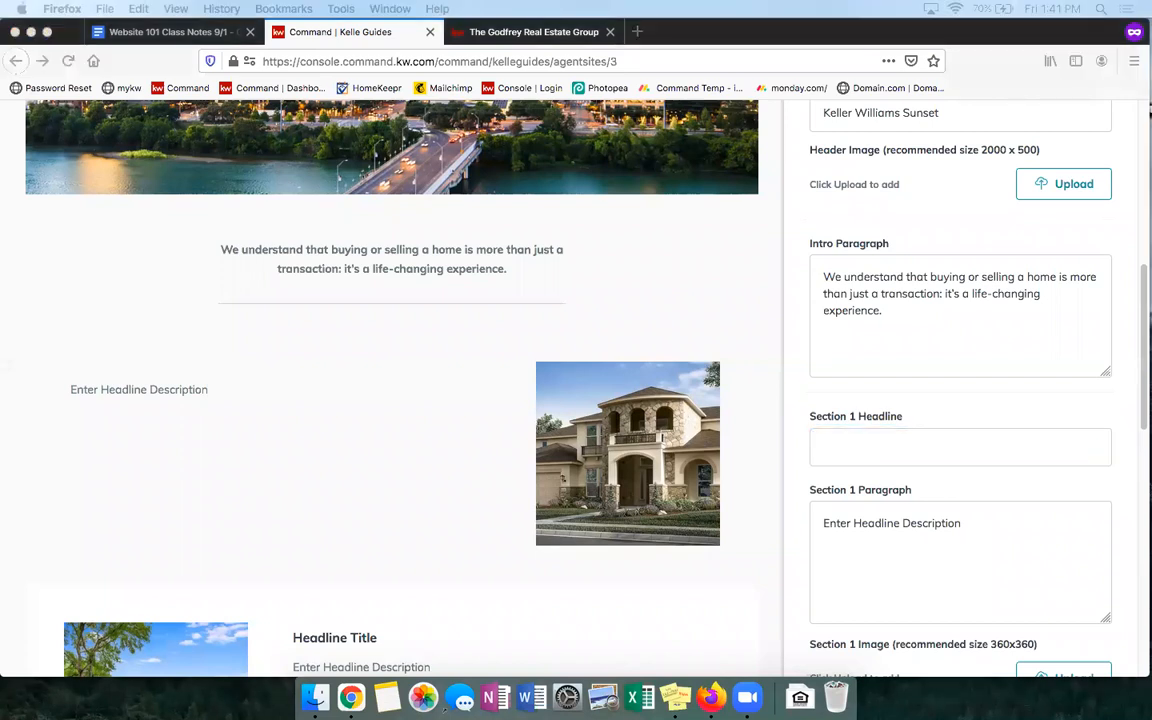
{"action": "key", "text": "Escape"}
{"action": "left_click", "coordinate": [977, 527]}
{"action": "key", "text": "super+a"}
{"action": "type", "text": "Our team of experts represents the best and brightest in the industry, and we're always striving to lead the field in research, innovation, and consumer education. Today's buyers and sellers need a trusted resource that can guide them through the complex world of real estate. With our extensive knowledge and commitment to providing only the best and most timely information to our clients, we are your go-to source for real estate industry insight and advice."}
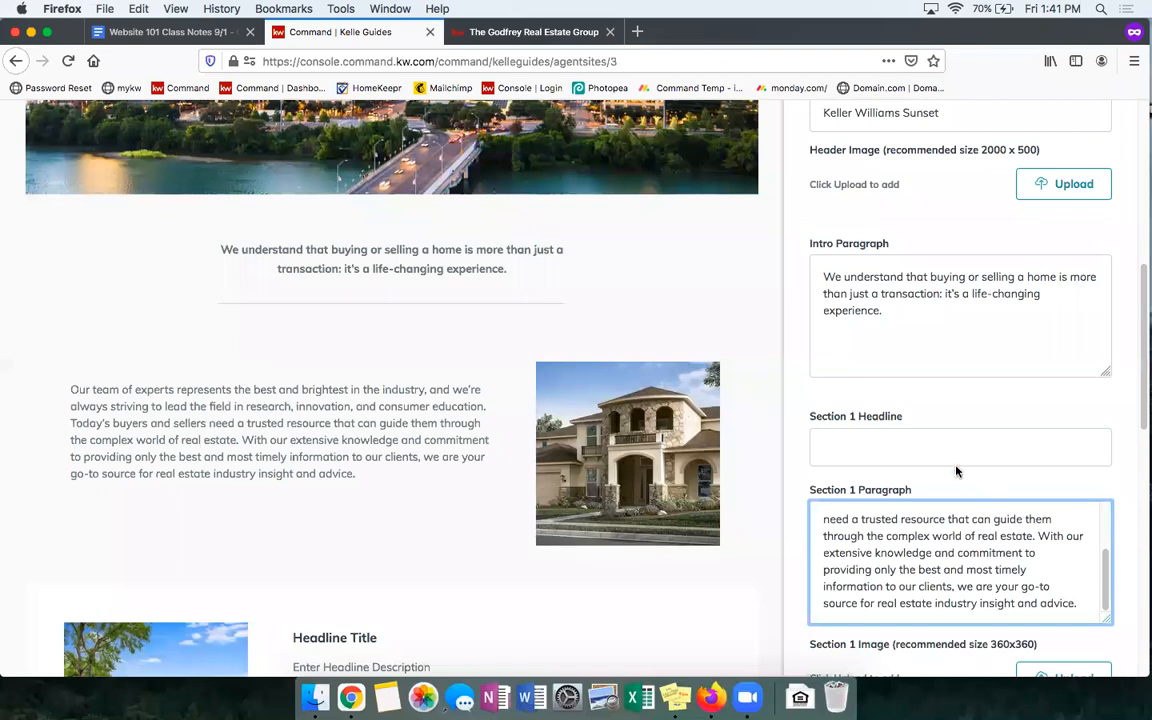
- Clear the Section 2 headline and replace its paragraph with the class notes text starting "Our philosophy is simple: clients come first."
{"action": "scroll", "coordinate": [945, 480], "scroll_direction": "down", "scroll_amount": 2}
{"action": "scroll", "coordinate": [905, 386], "scroll_direction": "down", "scroll_amount": 1}
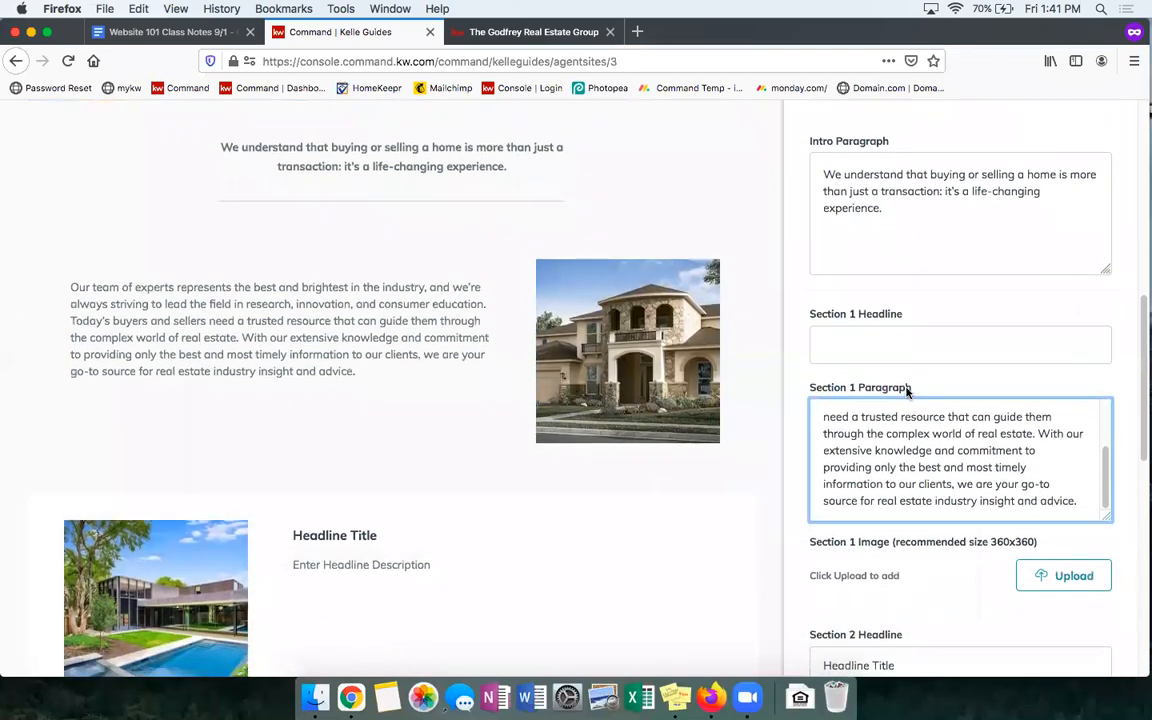
{"action": "scroll", "coordinate": [905, 395], "scroll_direction": "down", "scroll_amount": 1}
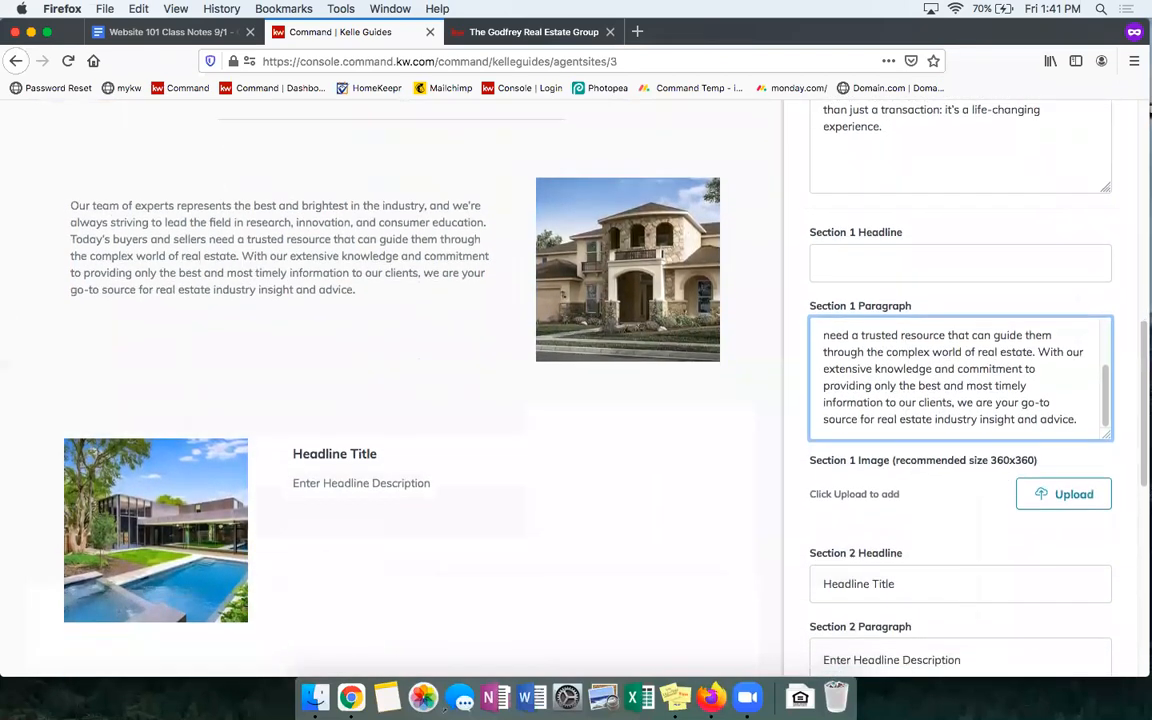
{"action": "scroll", "coordinate": [985, 553], "scroll_direction": "down", "scroll_amount": 1}
{"action": "left_click", "coordinate": [926, 556]}
{"action": "triple_click", "coordinate": [926, 556]}
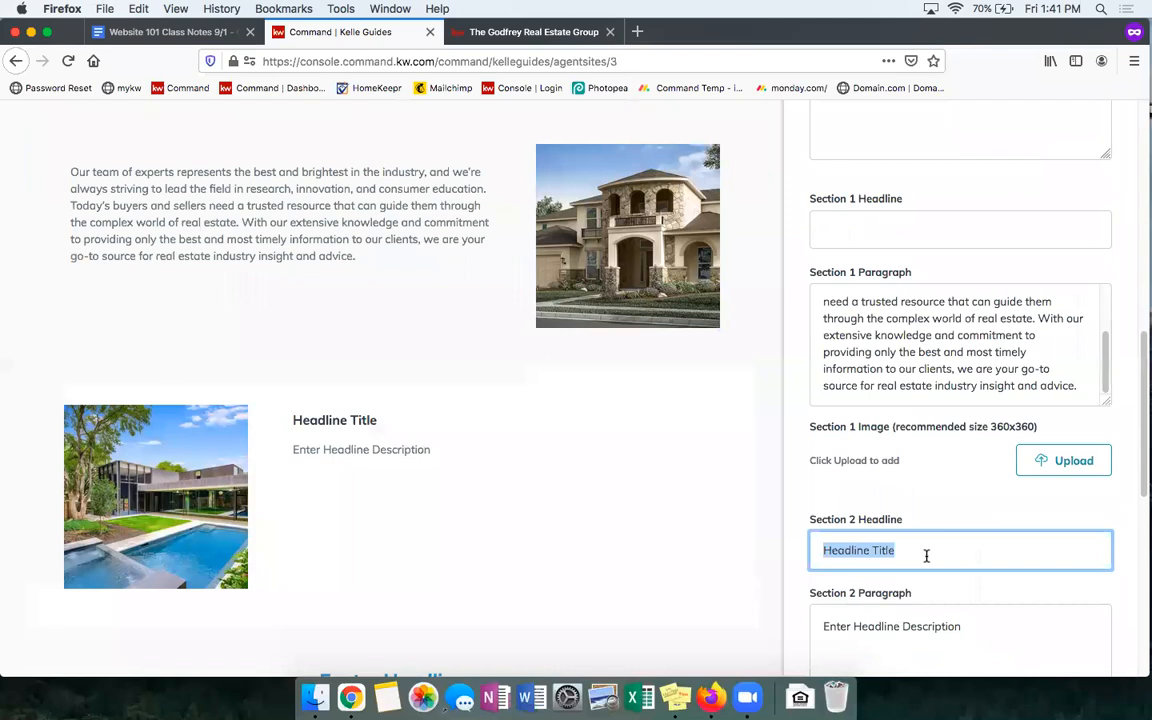
{"action": "key", "text": "BackSpace"}
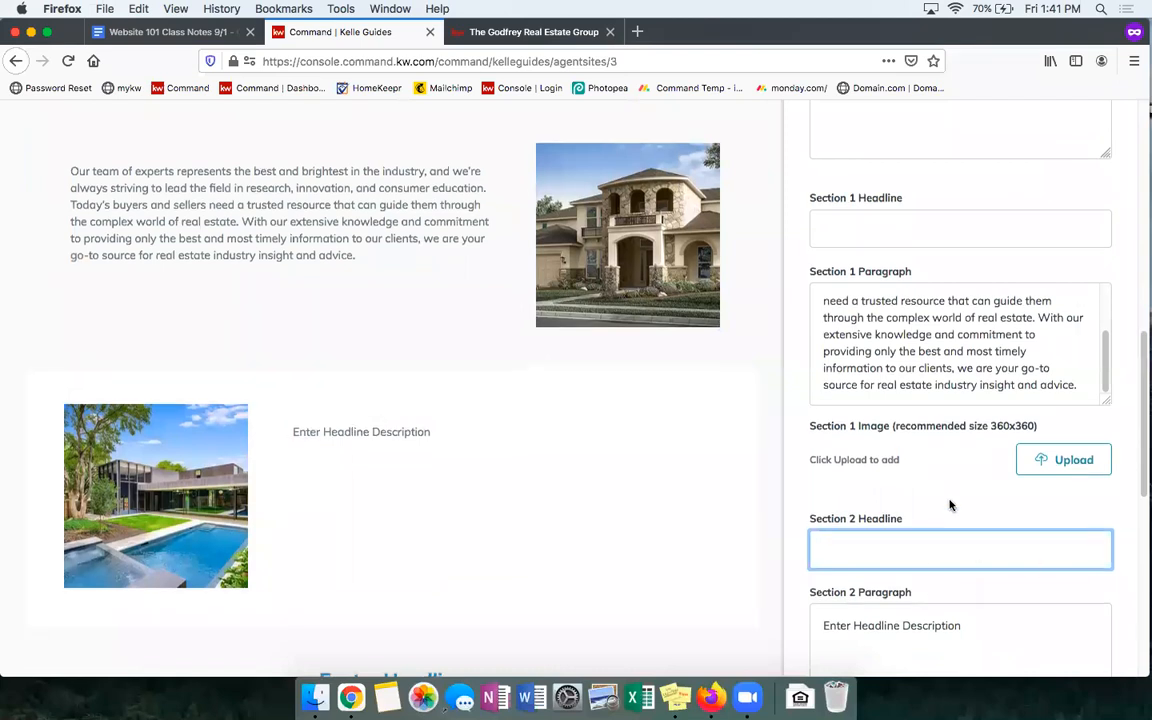
{"action": "scroll", "coordinate": [950, 505], "scroll_direction": "down", "scroll_amount": 1}
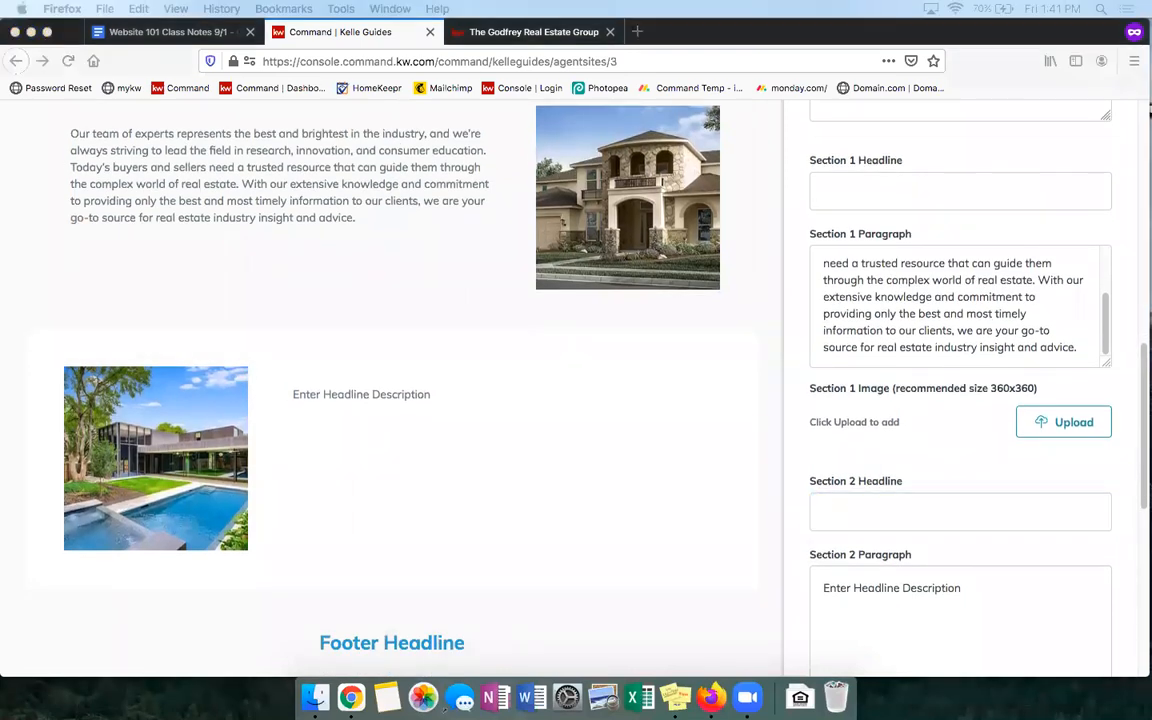
{"action": "left_click", "coordinate": [972, 511]}
{"action": "scroll", "coordinate": [975, 513], "scroll_direction": "down", "scroll_amount": 2}
{"action": "triple_click", "coordinate": [980, 511]}
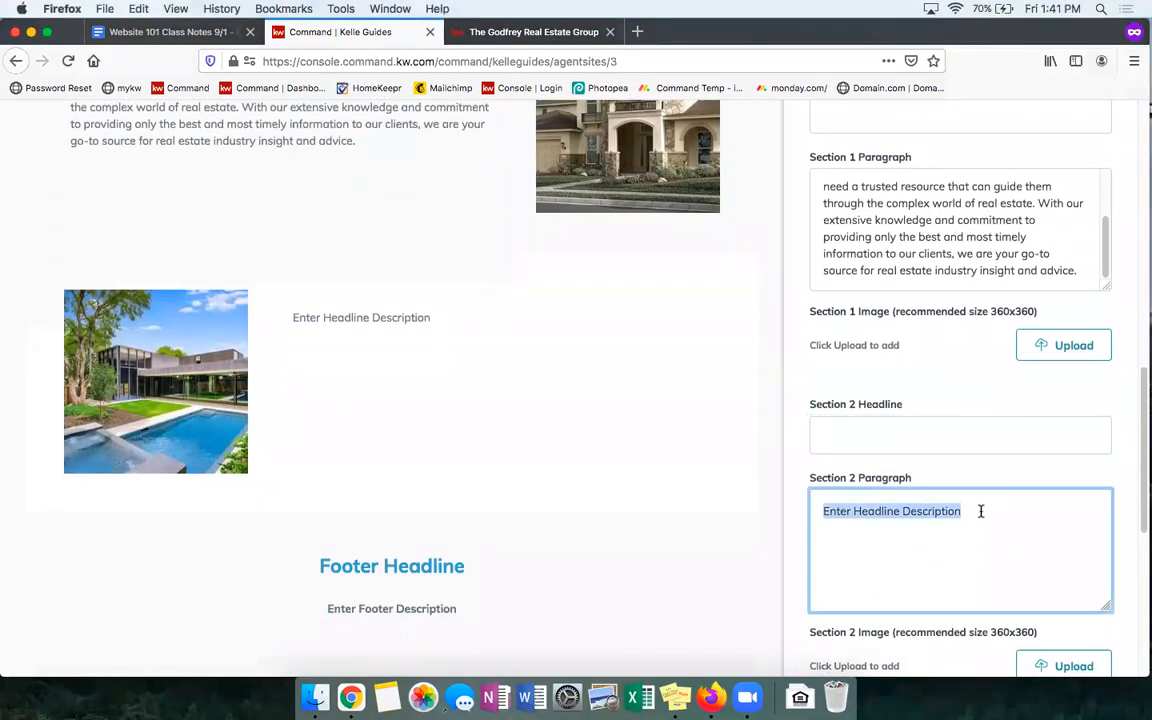
{"action": "type", "text": "Our philosophy is simple: clients come first. We pledge to be in constant communication with our clients, keeping them fully informed throughout the entire buying or selling process. We believe that if you're not left with an amazing experience, we haven't done our job. We don't measure success through achievements or awards, but through the satisfaction of our clients."}
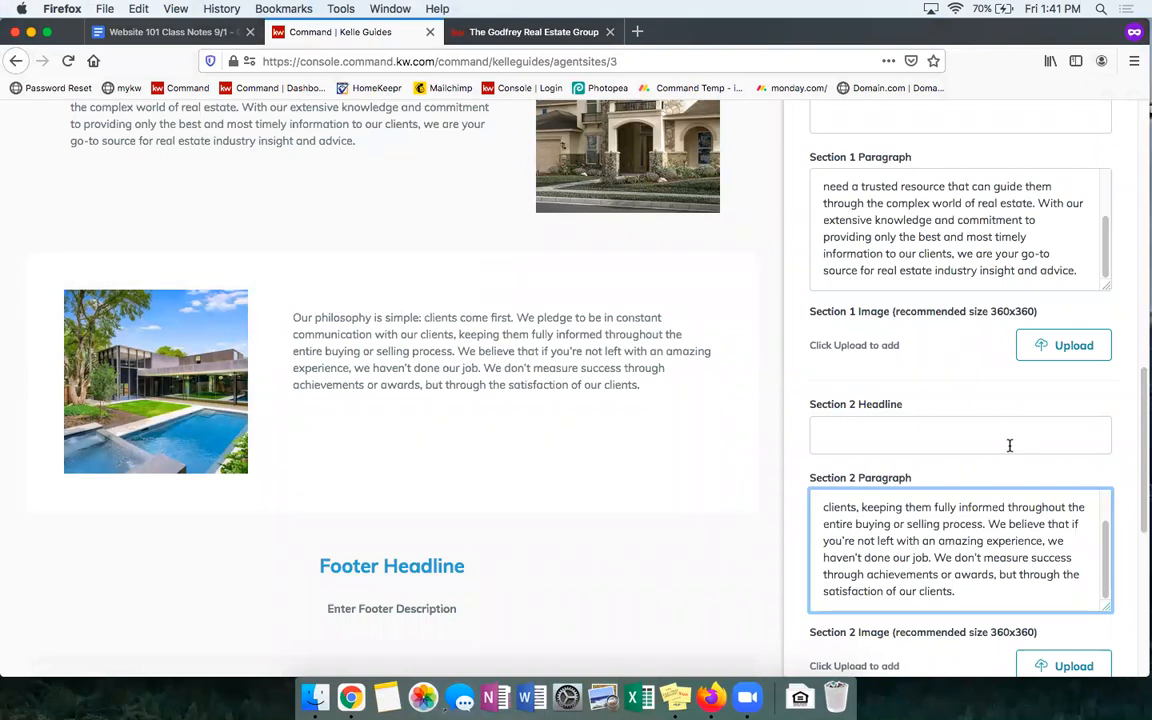
- Set the footer title to "How can we help?" and the footer paragraph to "Contact us today!"
{"action": "scroll", "coordinate": [1008, 442], "scroll_direction": "down", "scroll_amount": 5}
{"action": "scroll", "coordinate": [1001, 455], "scroll_direction": "down", "scroll_amount": 1}
{"action": "scroll", "coordinate": [1001, 455], "scroll_direction": "up", "scroll_amount": 1}
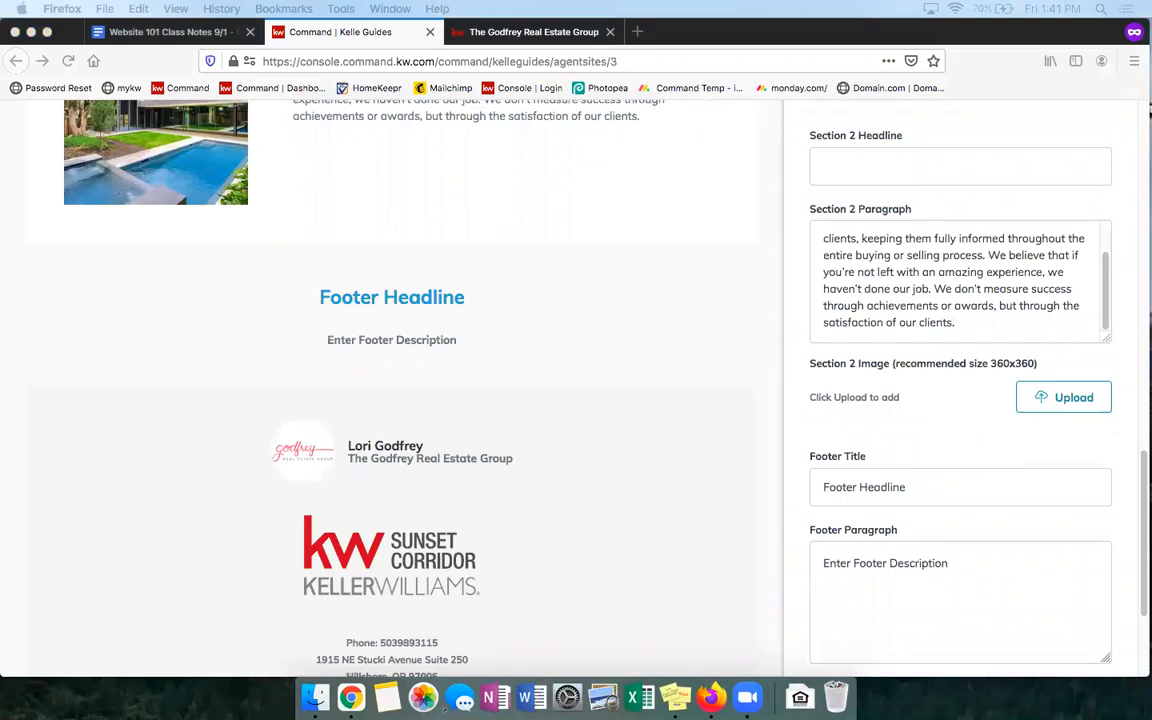
{"action": "left_click", "coordinate": [949, 481]}
{"action": "triple_click", "coordinate": [949, 481]}
{"action": "type", "text": "How can we help?"}
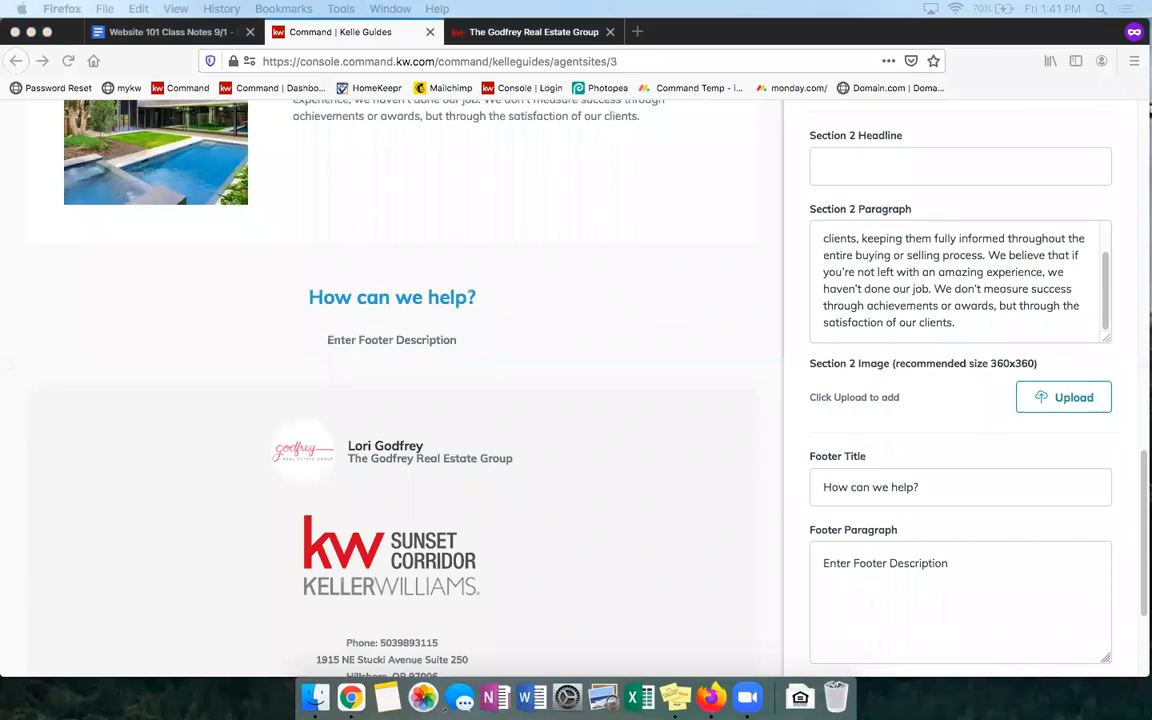
{"action": "triple_click", "coordinate": [962, 558]}
{"action": "type", "text": "Contact us today!"}
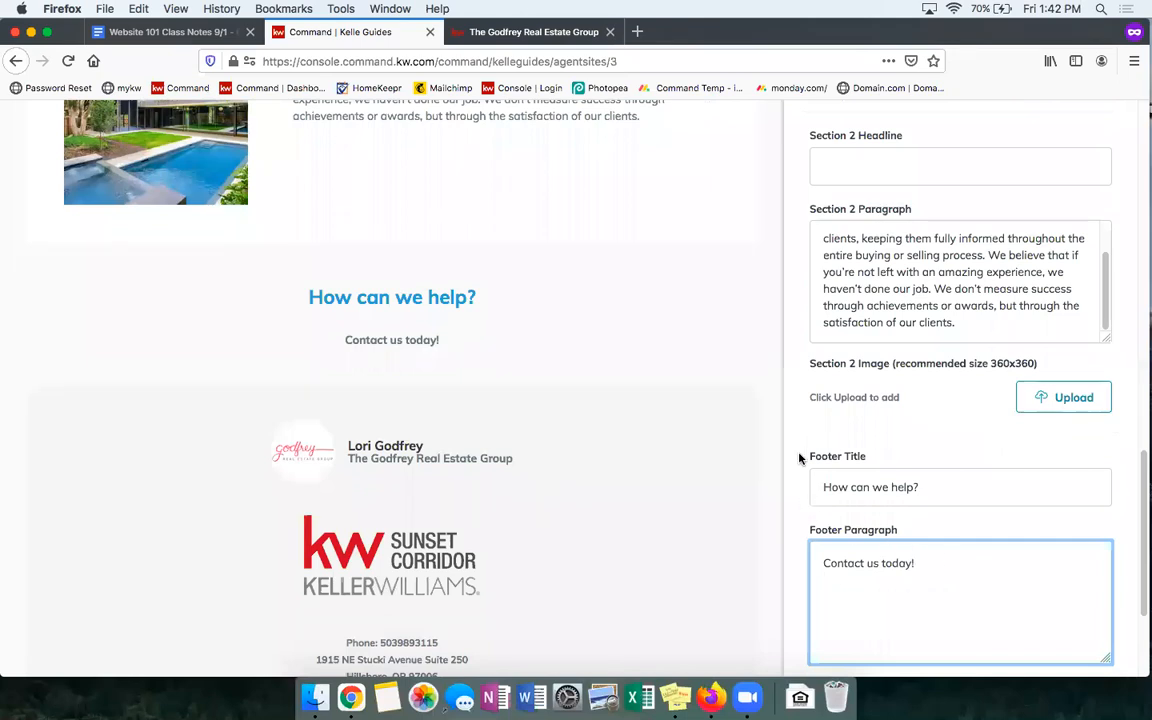
- Examine the Company Profile page preview from the footer back up to the intro paragraph
{"action": "scroll", "coordinate": [745, 470], "scroll_direction": "down", "scroll_amount": 2}
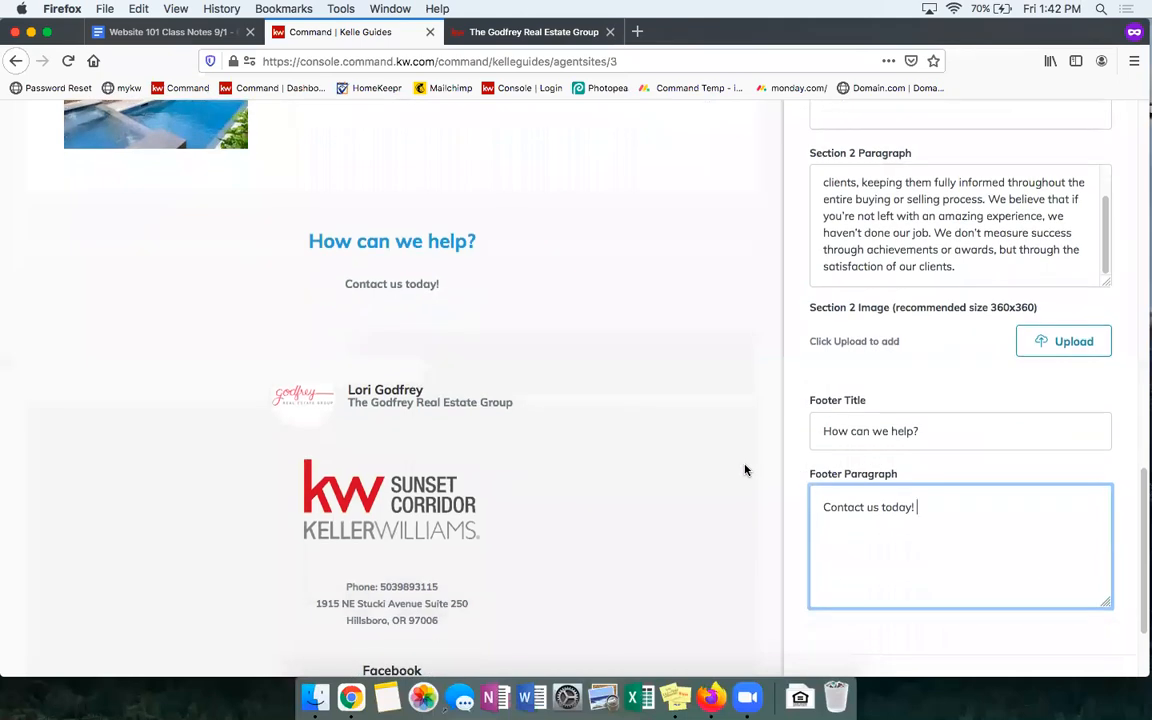
{"action": "scroll", "coordinate": [745, 470], "scroll_direction": "down", "scroll_amount": 3}
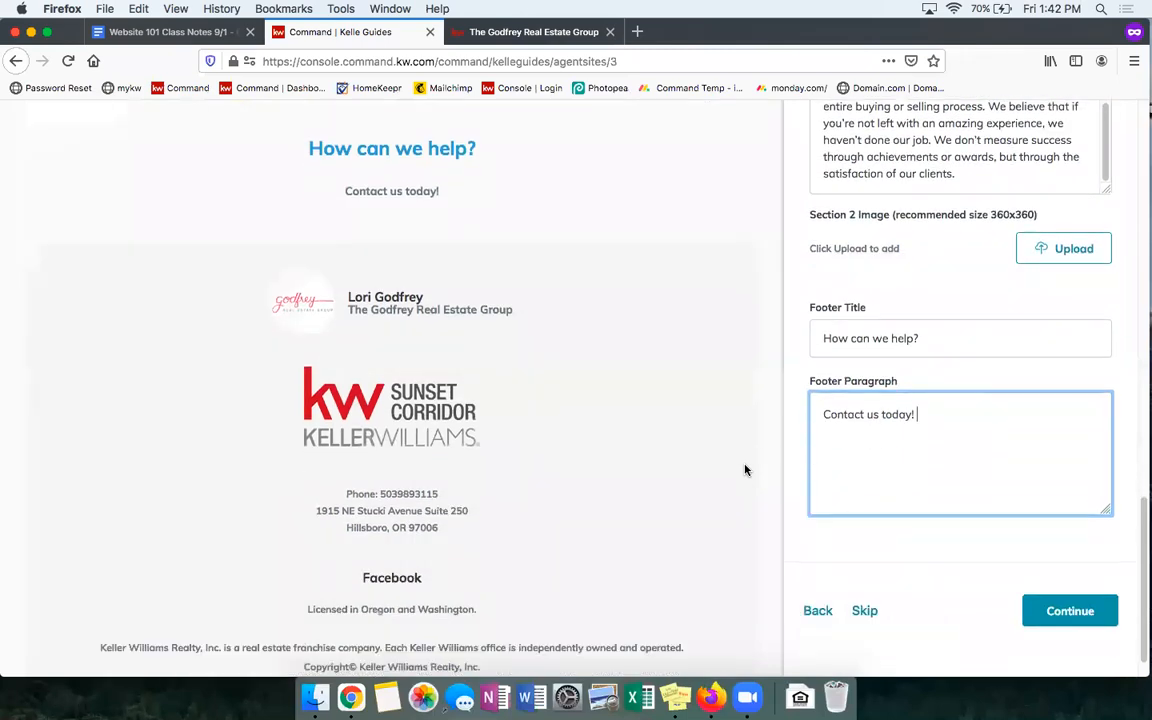
{"action": "scroll", "coordinate": [740, 450], "scroll_direction": "up", "scroll_amount": 2}
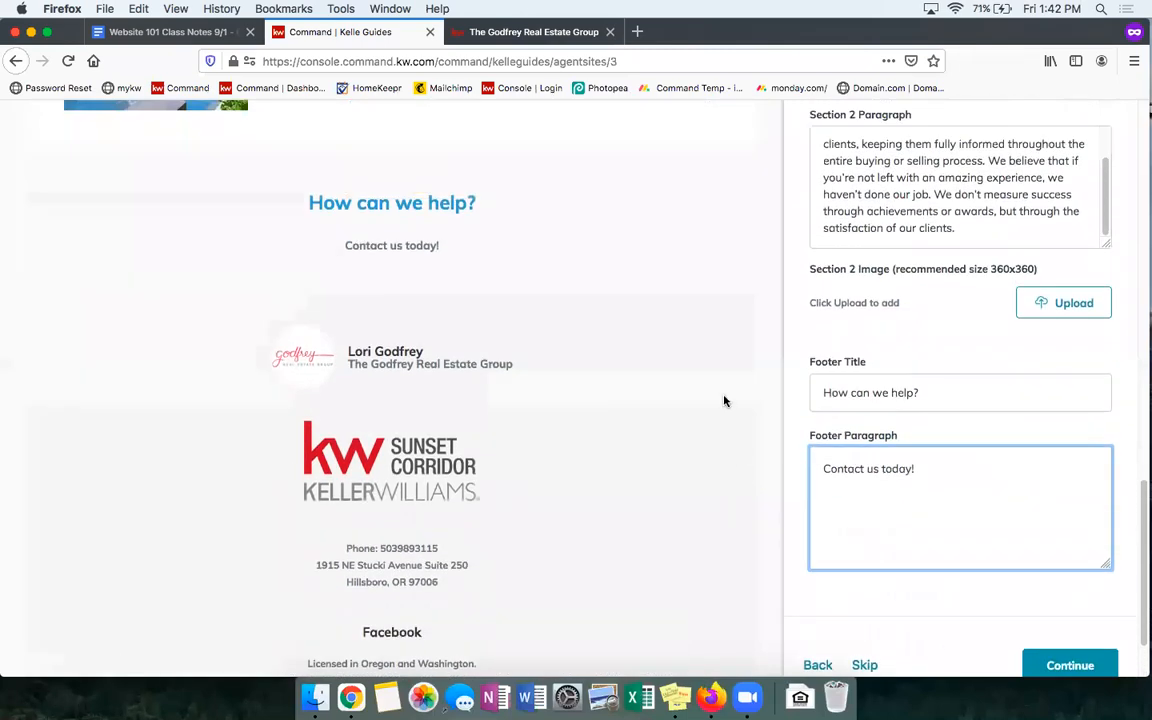
{"action": "scroll", "coordinate": [760, 410], "scroll_direction": "up", "scroll_amount": 2}
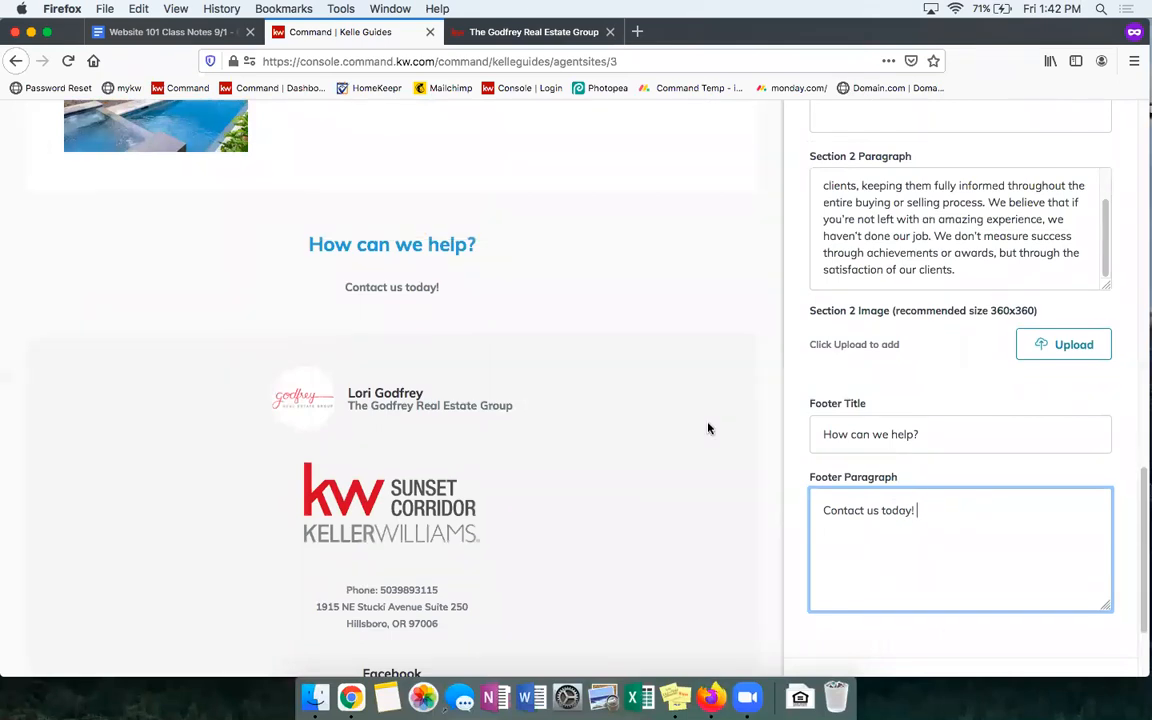
{"action": "scroll", "coordinate": [708, 428], "scroll_direction": "up", "scroll_amount": 2}
{"action": "scroll", "coordinate": [708, 428], "scroll_direction": "up", "scroll_amount": 4}
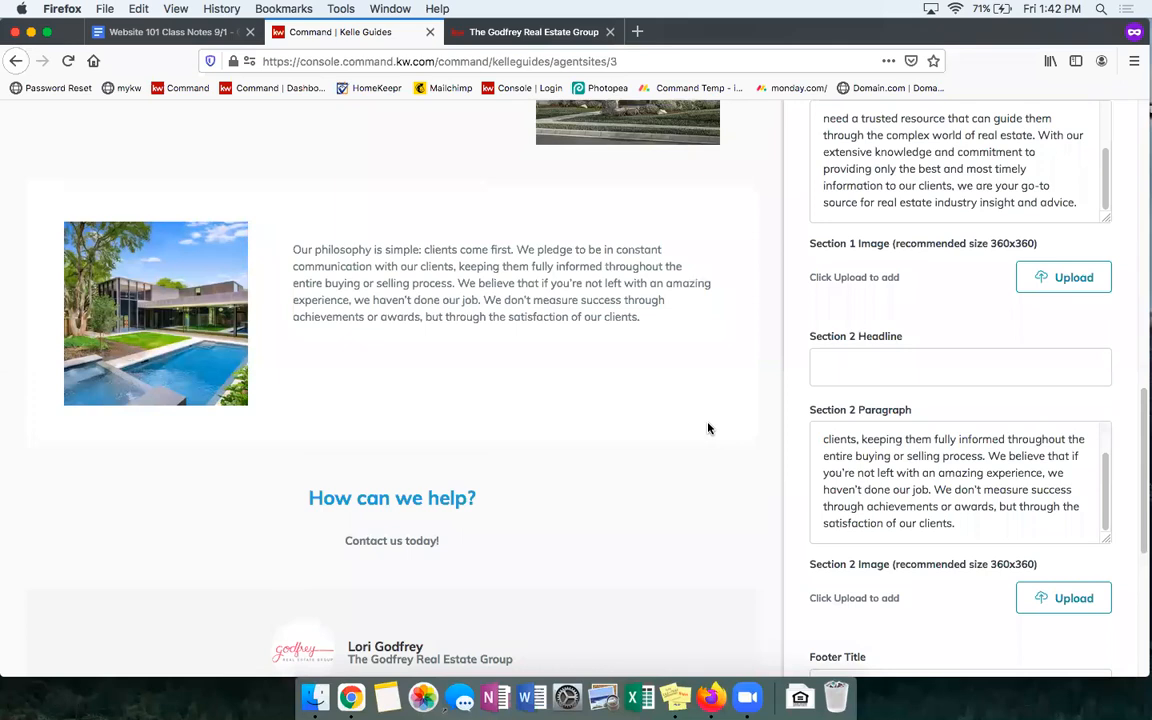
{"action": "scroll", "coordinate": [600, 400], "scroll_direction": "up", "scroll_amount": 1}
{"action": "scroll", "coordinate": [400, 280], "scroll_direction": "up", "scroll_amount": 4}
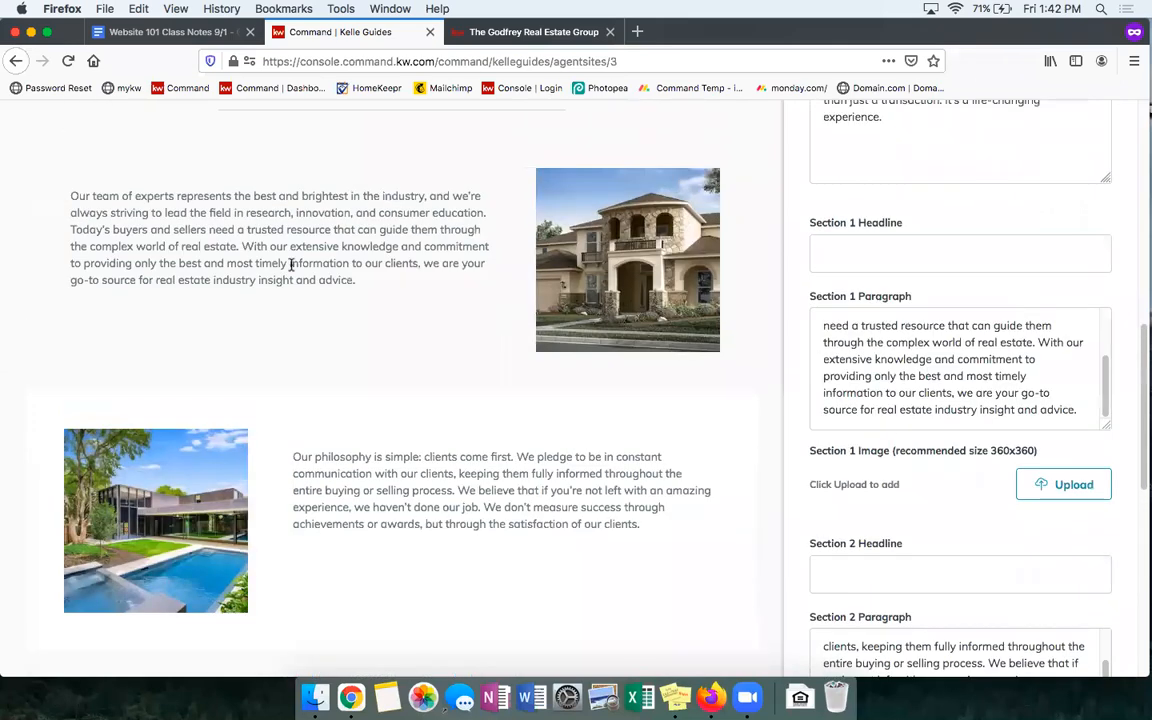
{"action": "scroll", "coordinate": [470, 350], "scroll_direction": "up", "scroll_amount": 2}
{"action": "scroll", "coordinate": [530, 364], "scroll_direction": "up", "scroll_amount": 1}
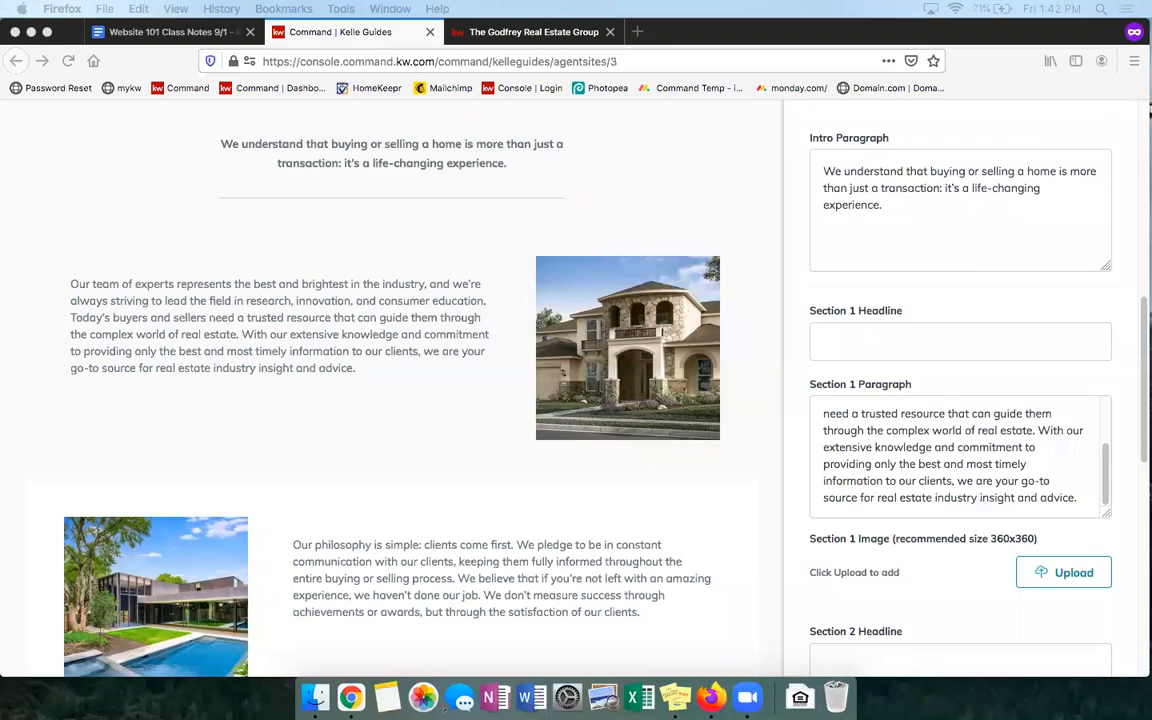
- Review the Company Profile page's content from the header to the footer and continue to the About Me page
{"action": "scroll", "coordinate": [627, 465], "scroll_direction": "up", "scroll_amount": 10}
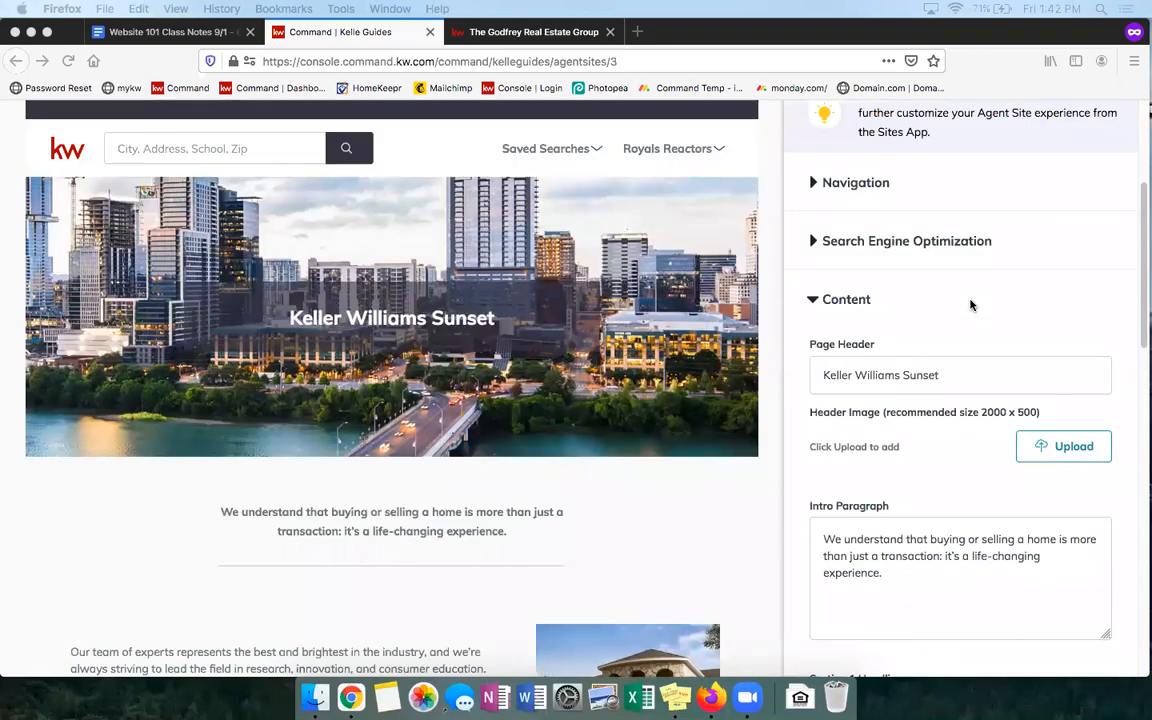
{"action": "scroll", "coordinate": [661, 545], "scroll_direction": "down", "scroll_amount": 2}
{"action": "scroll", "coordinate": [812, 535], "scroll_direction": "down", "scroll_amount": 10}
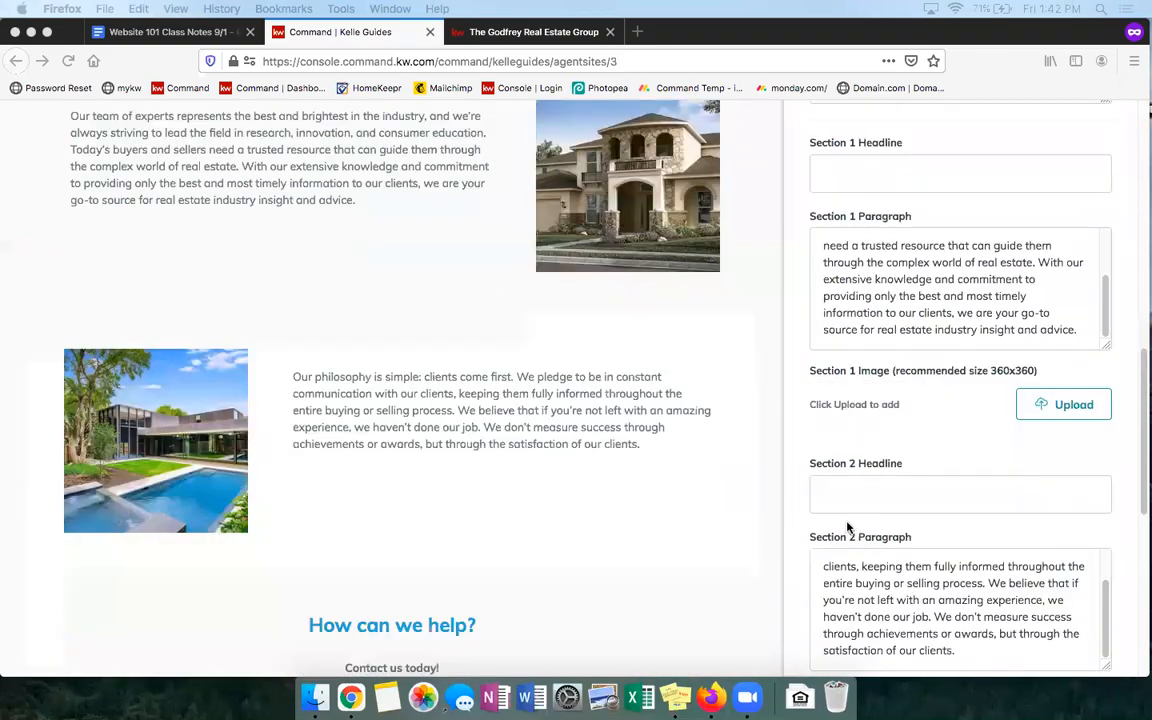
{"action": "scroll", "coordinate": [847, 527], "scroll_direction": "down", "scroll_amount": 10}
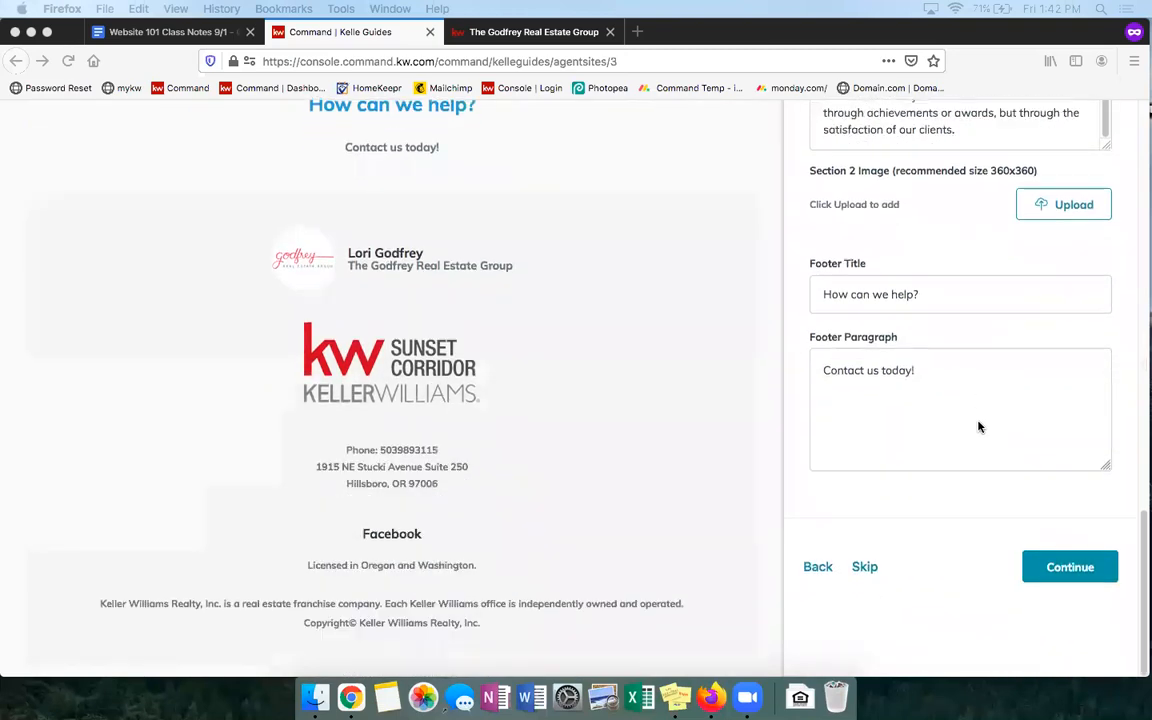
{"action": "scroll", "coordinate": [596, 300], "scroll_direction": "up", "scroll_amount": 5}
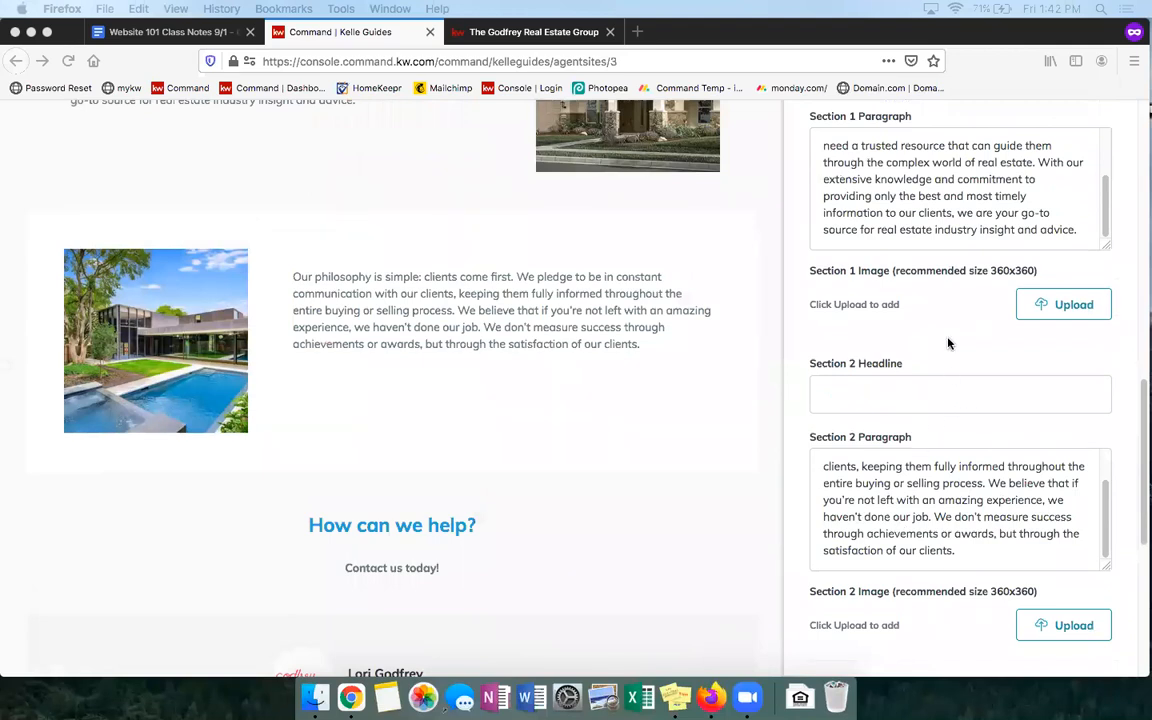
{"action": "scroll", "coordinate": [980, 355], "scroll_direction": "down", "scroll_amount": 1}
{"action": "scroll", "coordinate": [941, 628], "scroll_direction": "down", "scroll_amount": 5}
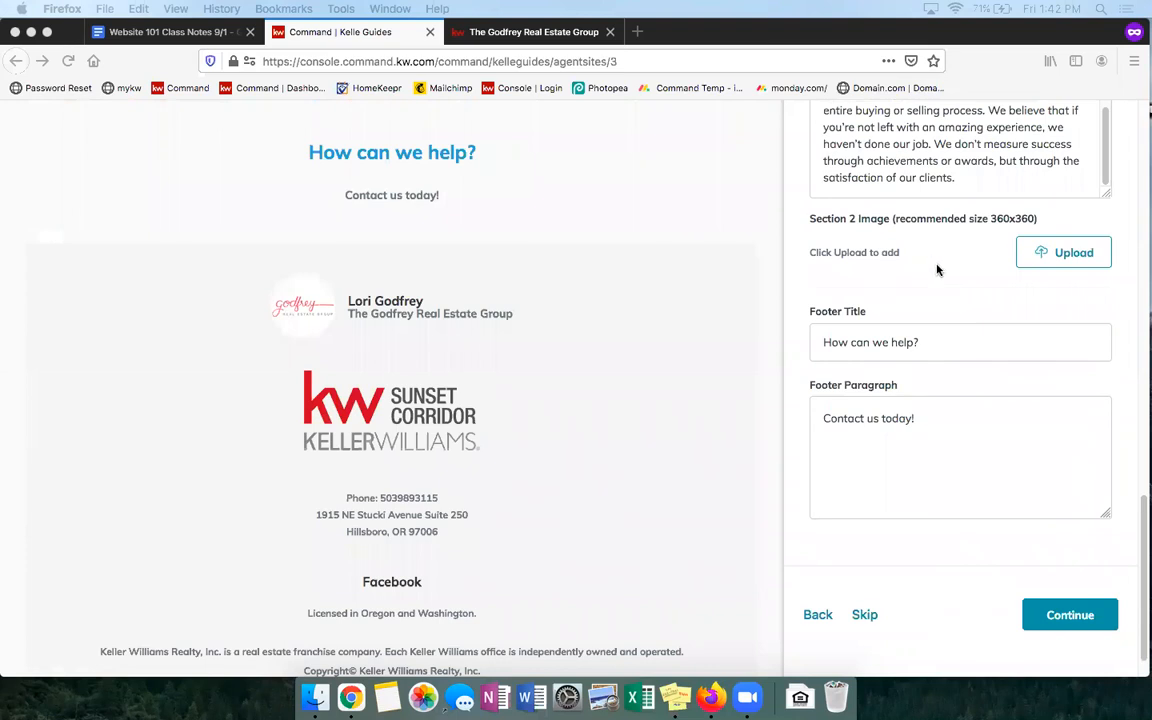
{"action": "left_click", "coordinate": [1076, 613]}
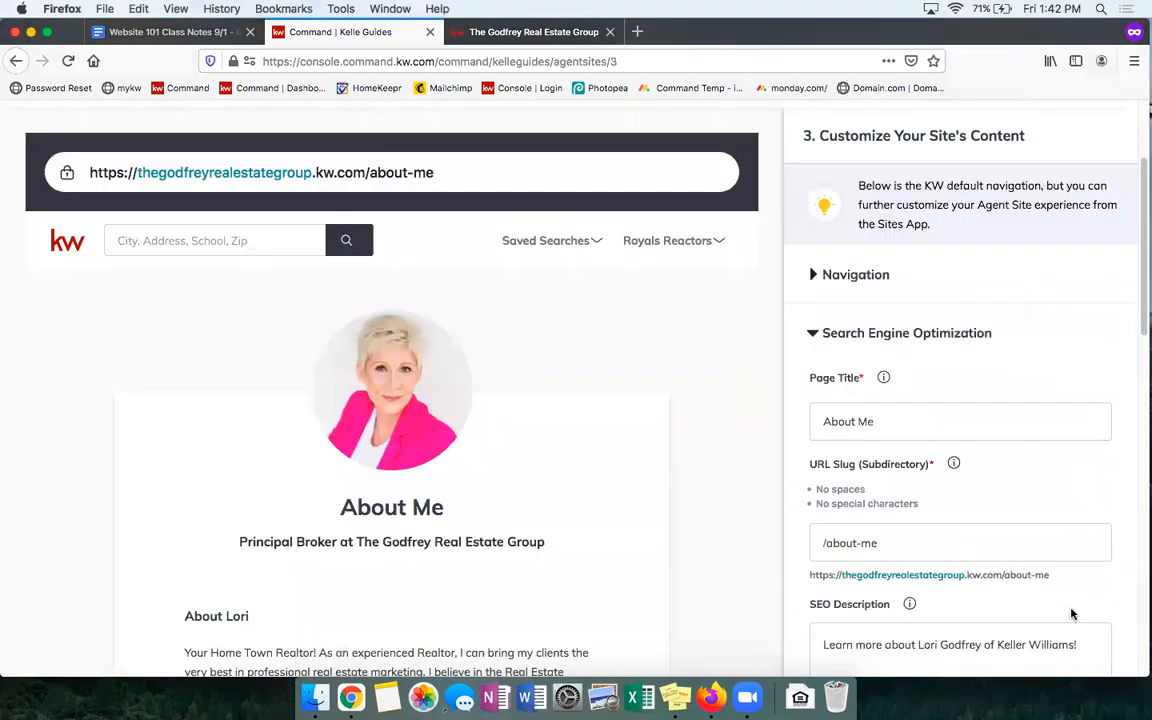
- Set the About Me page's SEO page title to "About" followed by the agent's first name
{"action": "left_click", "coordinate": [849, 275]}
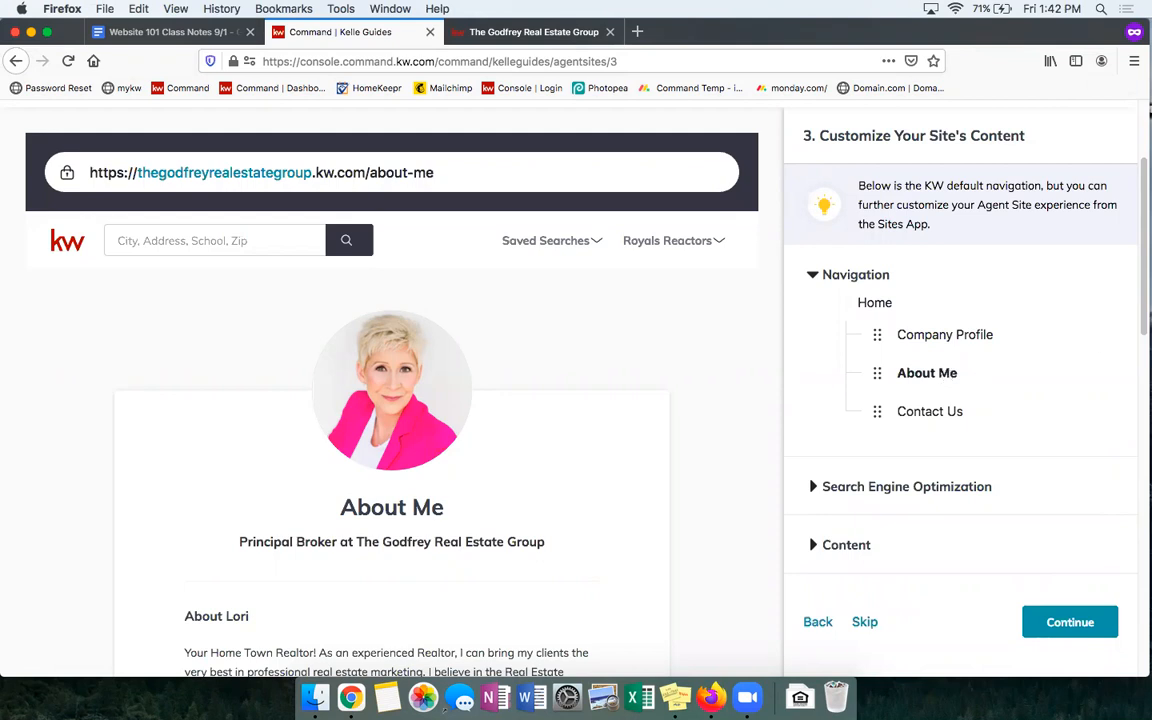
{"action": "left_click", "coordinate": [894, 490]}
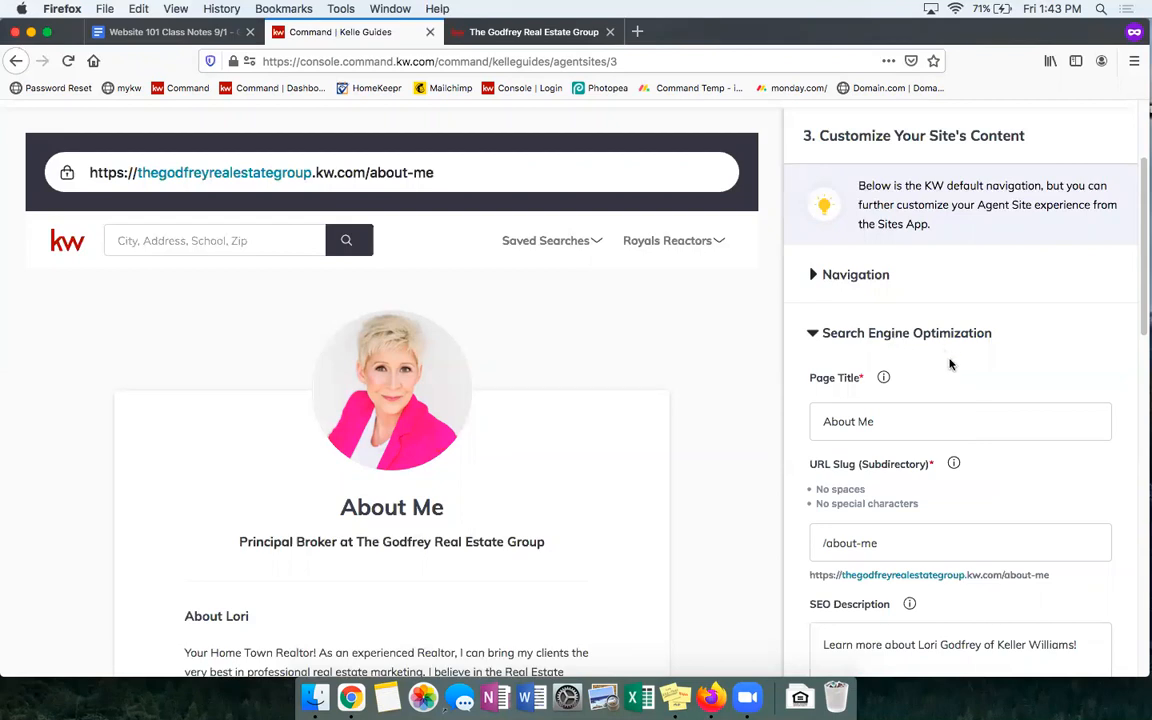
{"action": "scroll", "coordinate": [947, 360], "scroll_direction": "down", "scroll_amount": 1}
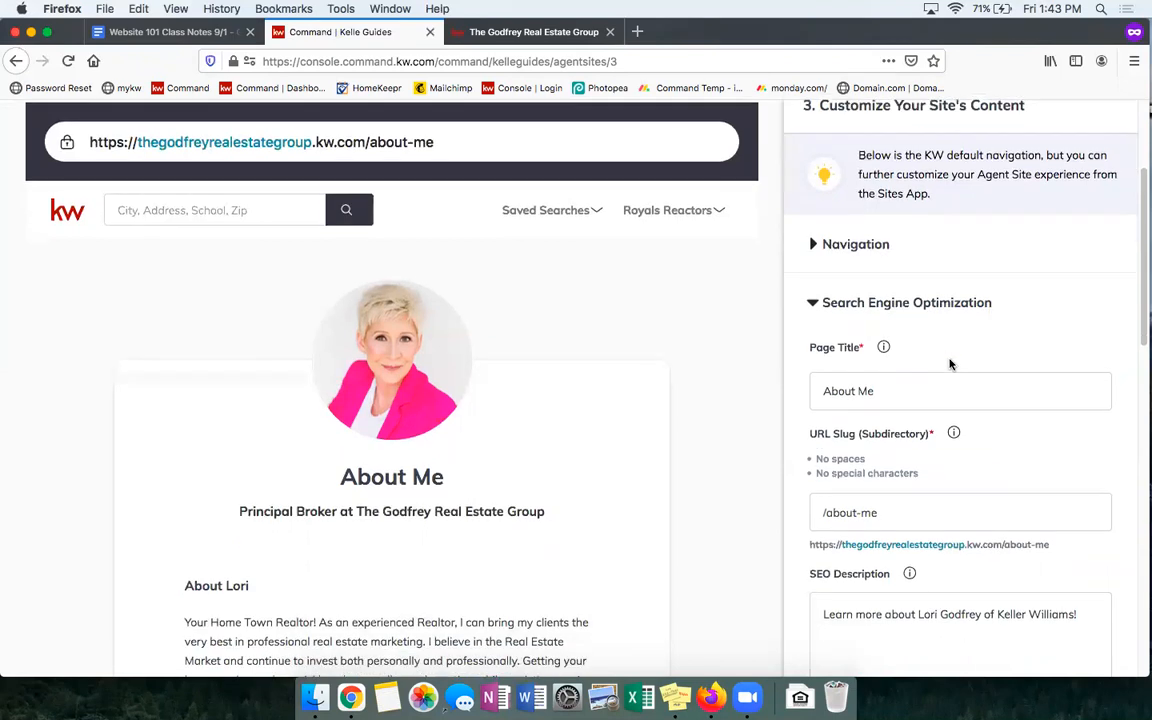
{"action": "left_click", "coordinate": [896, 394]}
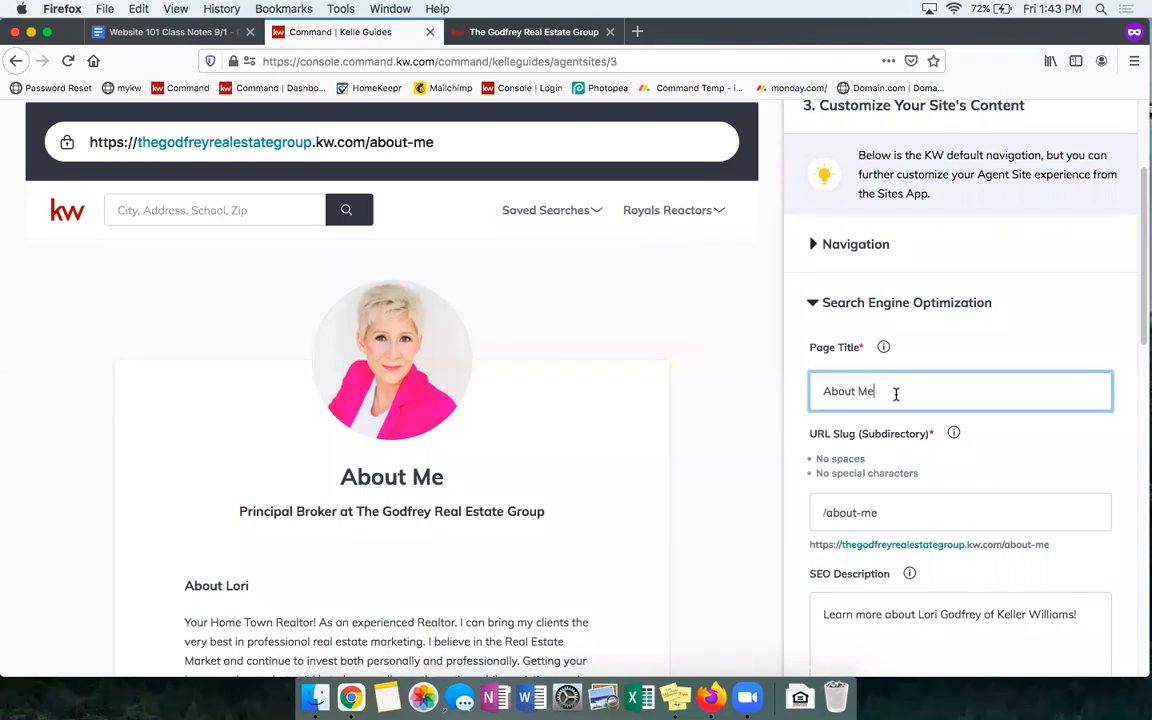
{"action": "key", "text": "BackSpace"}
{"action": "key", "text": "BackSpace"}
{"action": "type", "text": "Lori"}
- Change the URL slug to "about-" plus the agent's first name in lowercase, and check the SEO description
{"action": "left_click", "coordinate": [883, 512]}
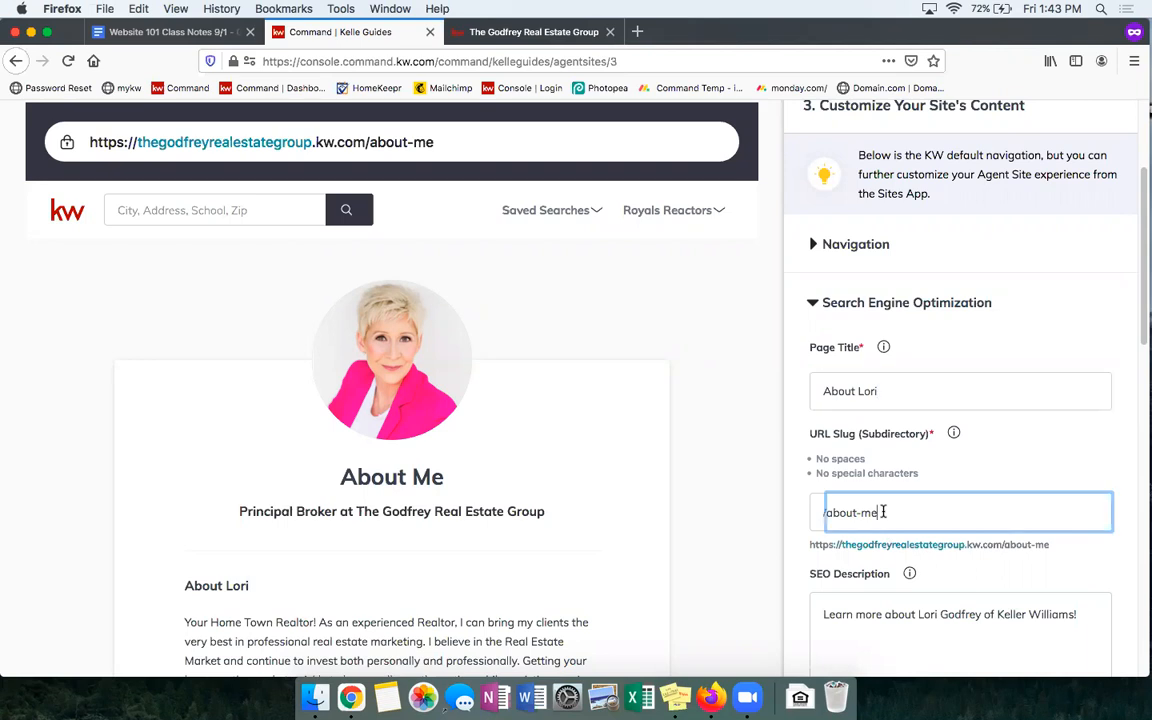
{"action": "key", "text": "BackSpace"}
{"action": "key", "text": "BackSpace"}
{"action": "type", "text": "lori"}
{"action": "scroll", "coordinate": [987, 440], "scroll_direction": "down", "scroll_amount": 1}
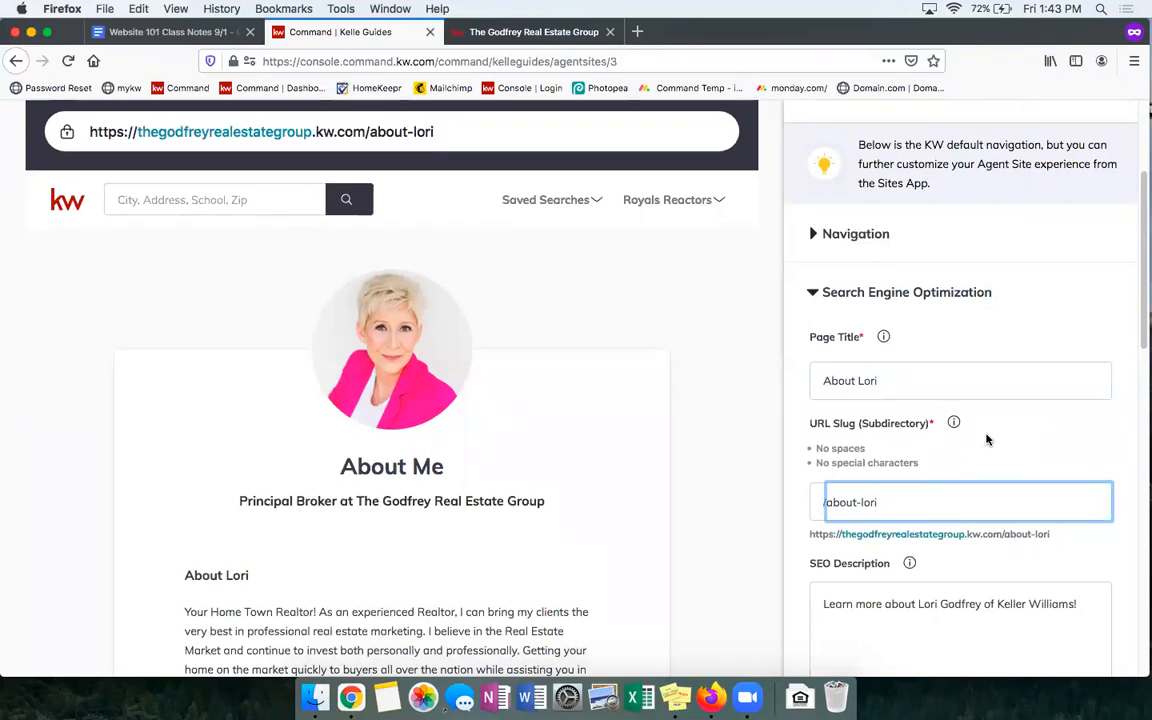
{"action": "scroll", "coordinate": [985, 440], "scroll_direction": "down", "scroll_amount": 2}
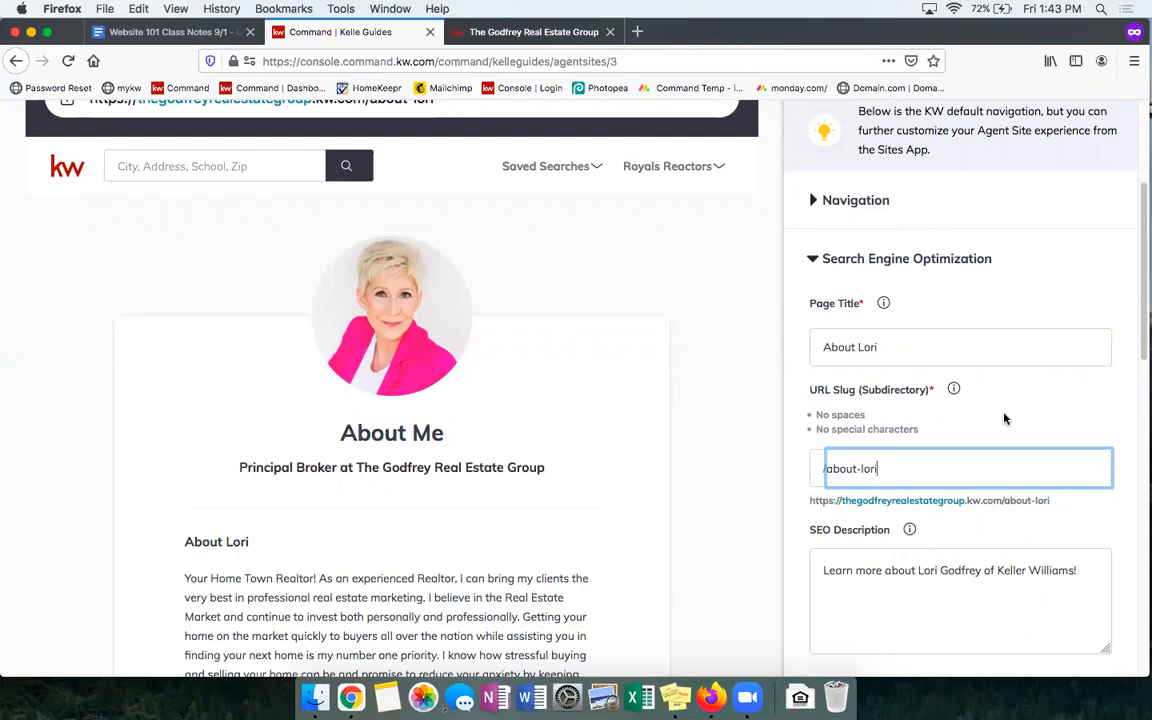
{"action": "scroll", "coordinate": [1004, 405], "scroll_direction": "down", "scroll_amount": 1}
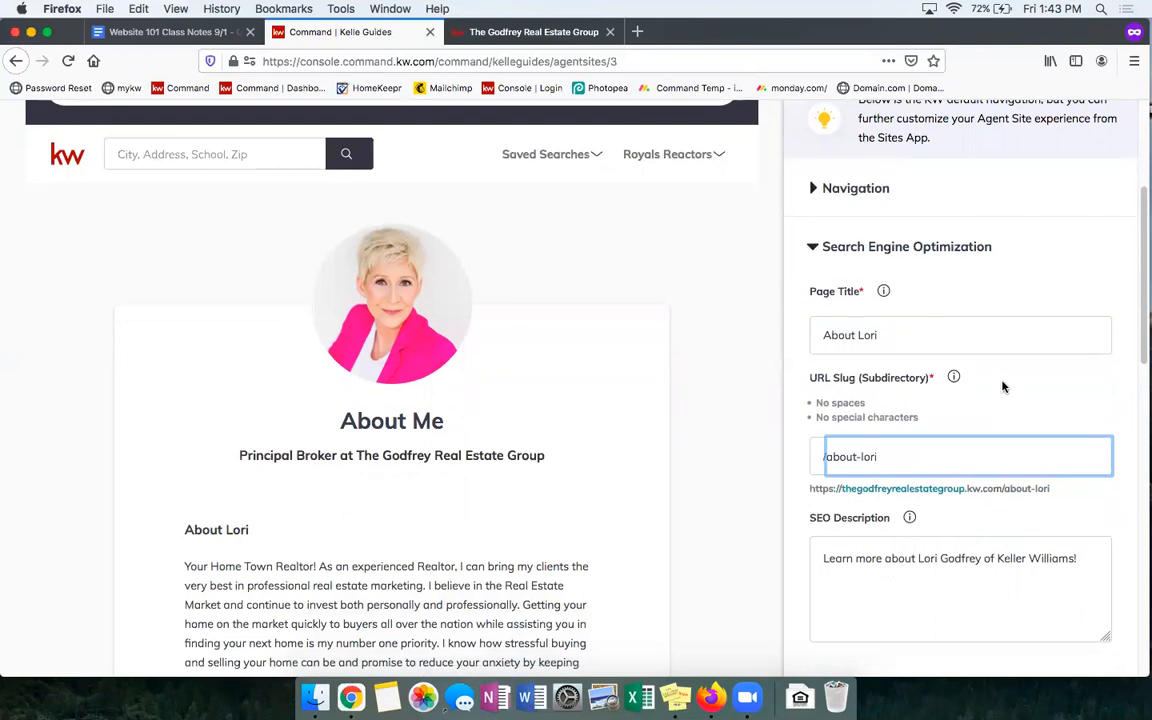
{"action": "scroll", "coordinate": [990, 440], "scroll_direction": "down", "scroll_amount": 2}
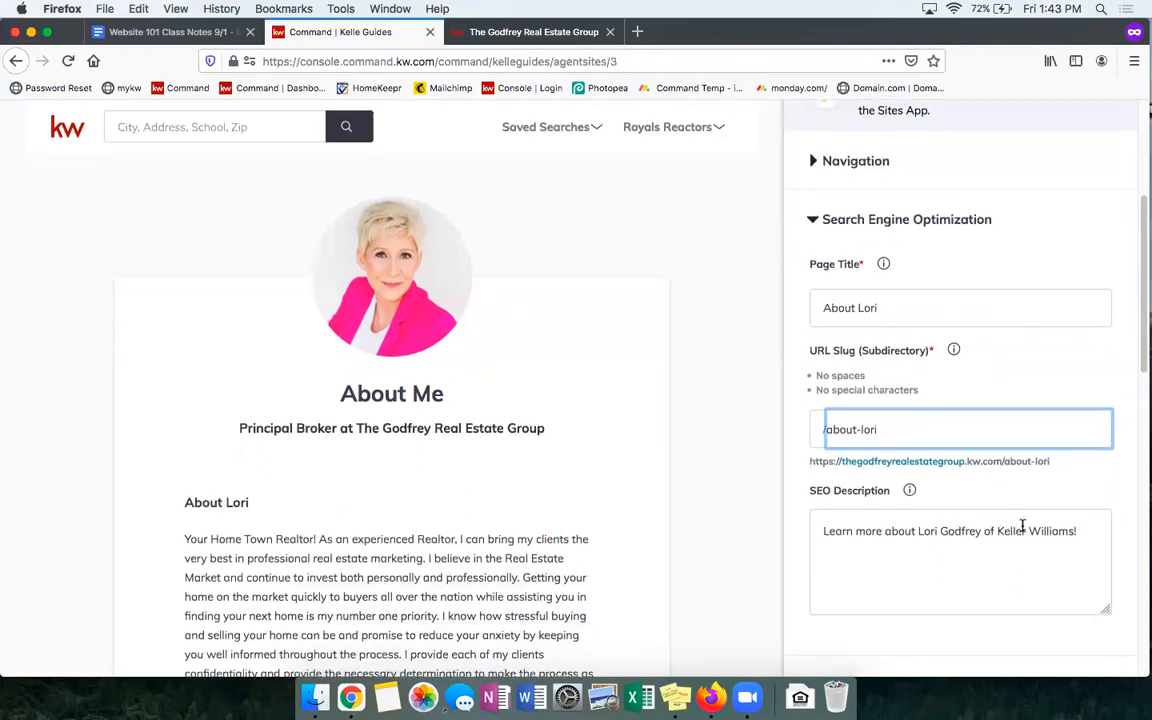
{"action": "left_click", "coordinate": [1042, 530]}
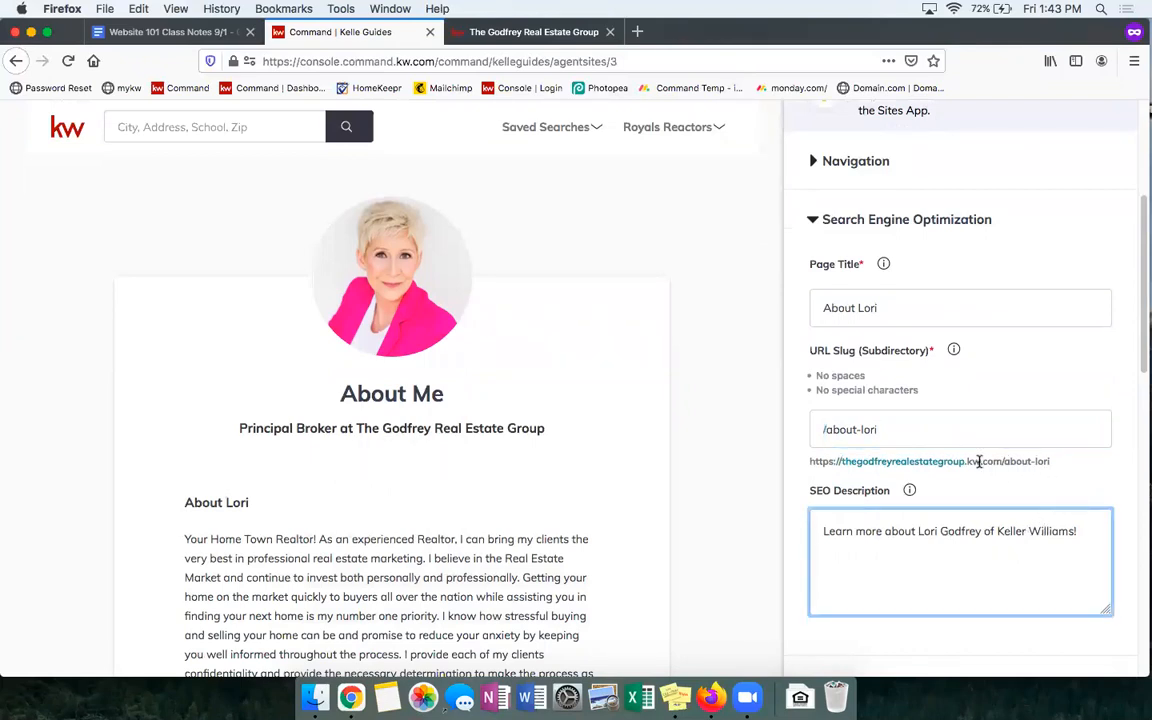
{"action": "scroll", "coordinate": [1010, 440], "scroll_direction": "down", "scroll_amount": 1}
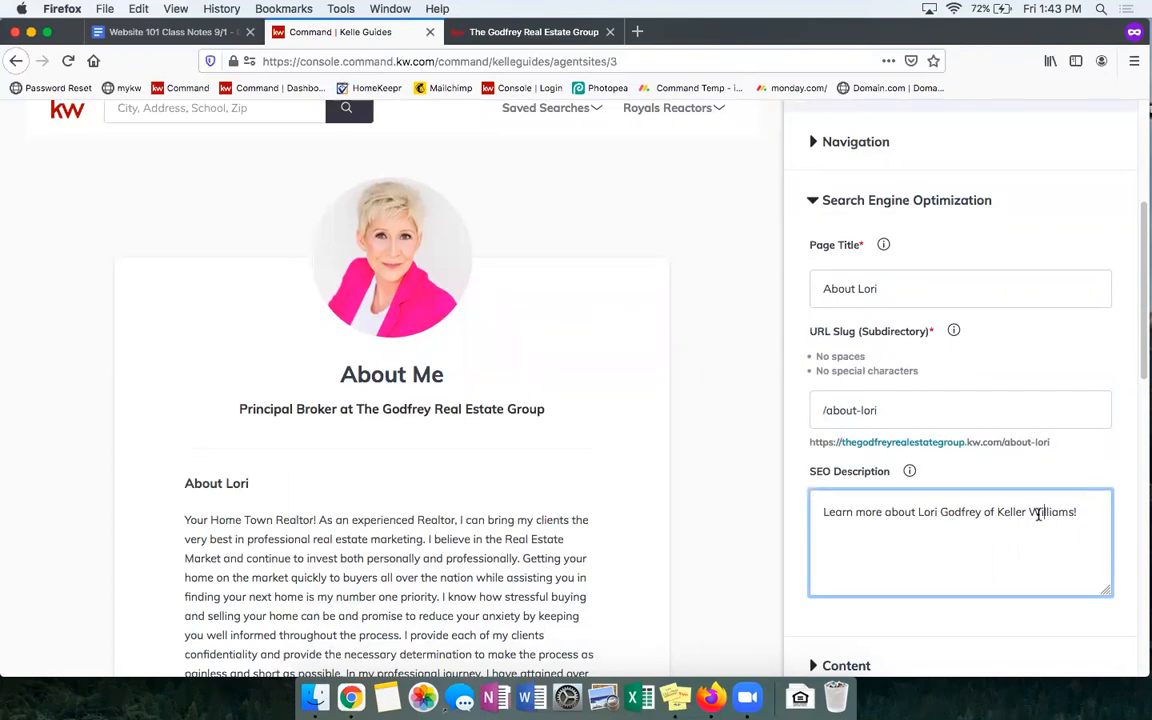
{"action": "scroll", "coordinate": [1000, 470], "scroll_direction": "down", "scroll_amount": 1}
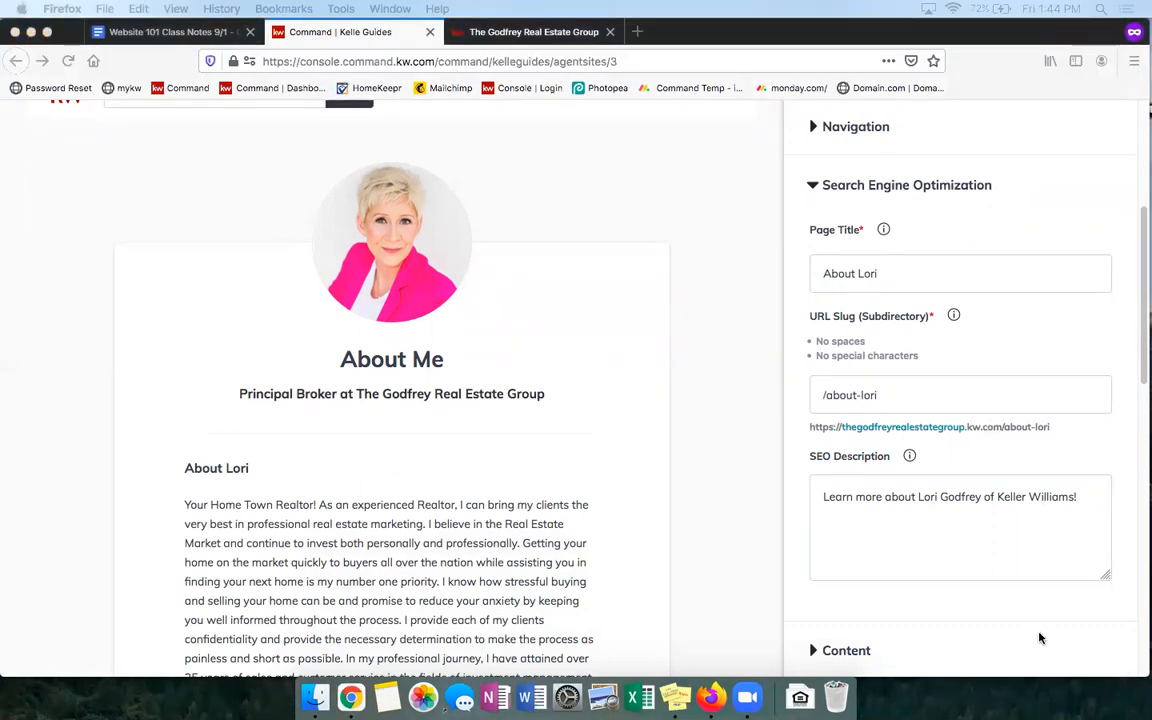
{"action": "scroll", "coordinate": [867, 545], "scroll_direction": "down", "scroll_amount": 3}
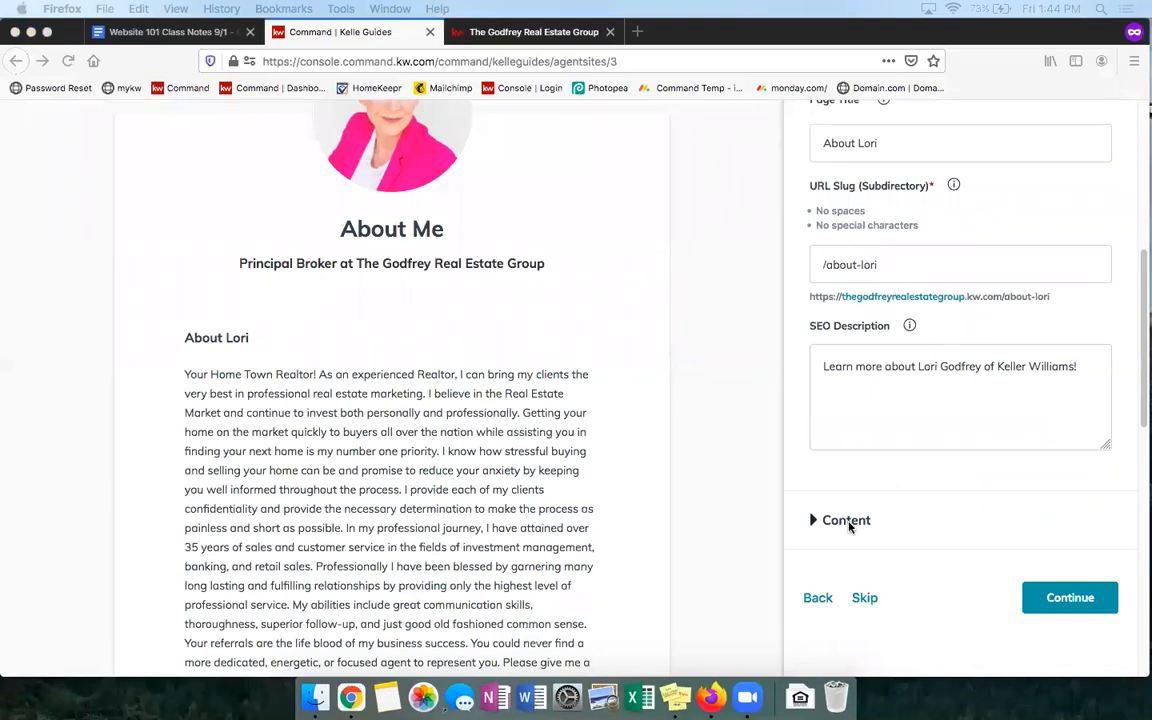
- Open the About page's content settings and read through the bio in the field and the preview
{"action": "left_click", "coordinate": [852, 522]}
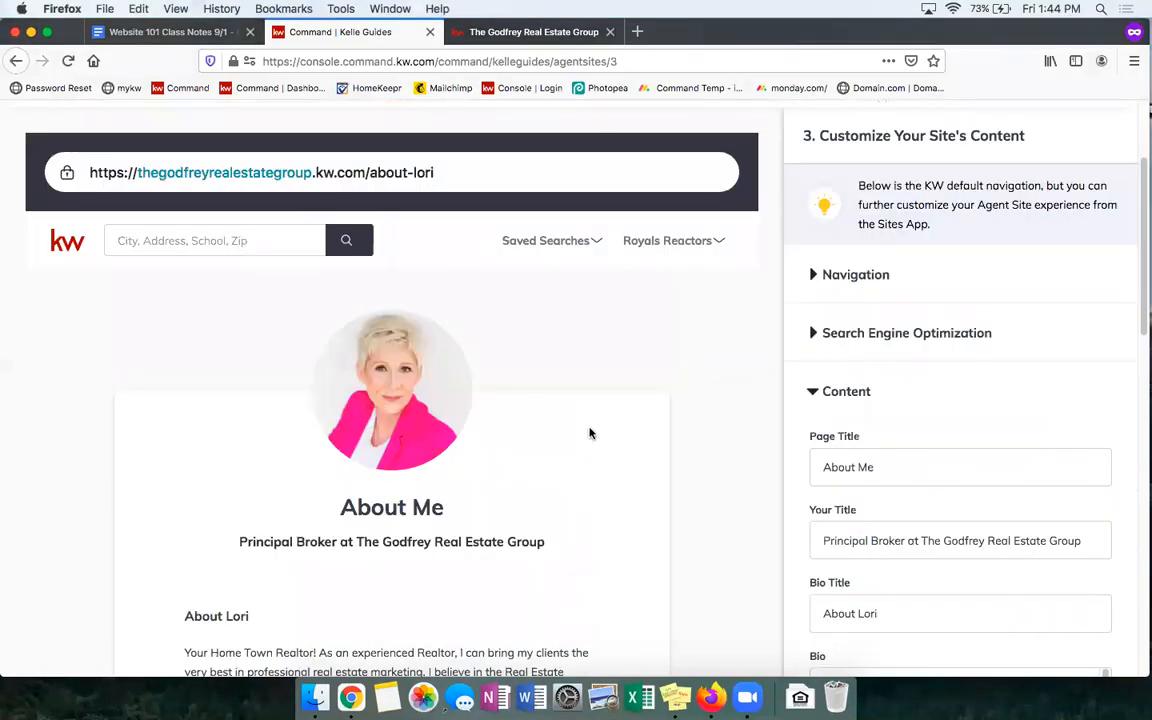
{"action": "scroll", "coordinate": [590, 433], "scroll_direction": "down", "scroll_amount": 5}
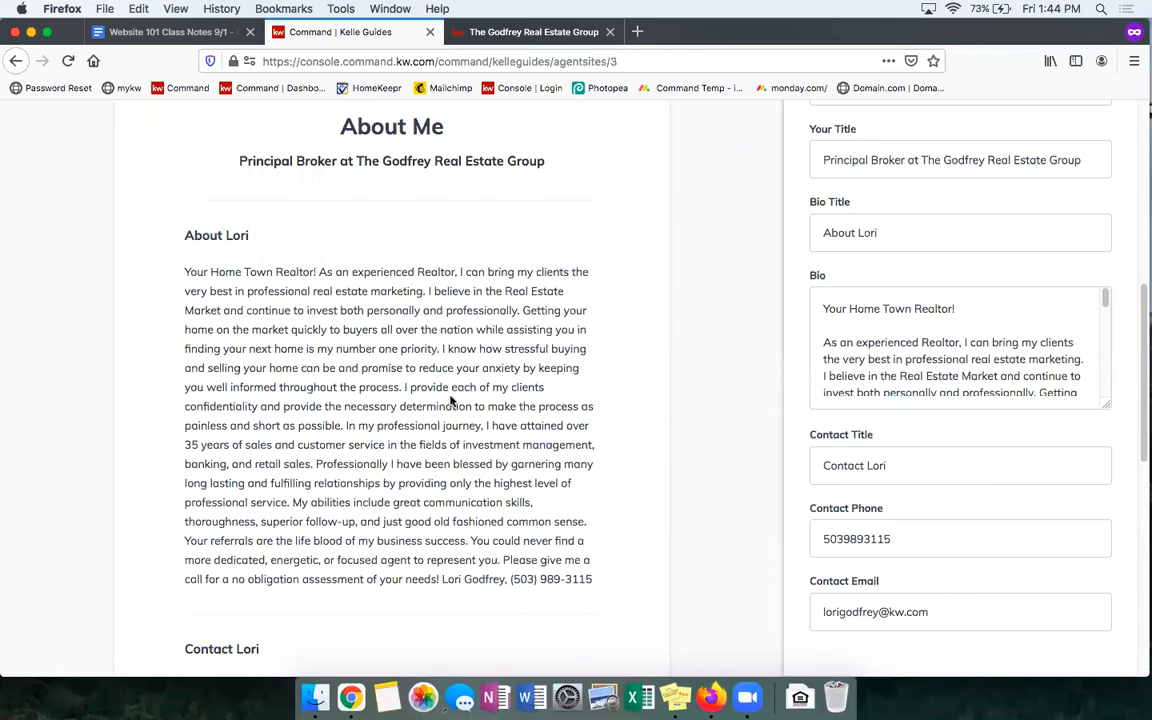
{"action": "scroll", "coordinate": [948, 341], "scroll_direction": "down", "scroll_amount": 1}
{"action": "scroll", "coordinate": [935, 334], "scroll_direction": "up", "scroll_amount": 1}
{"action": "scroll", "coordinate": [900, 335], "scroll_direction": "down", "scroll_amount": 2}
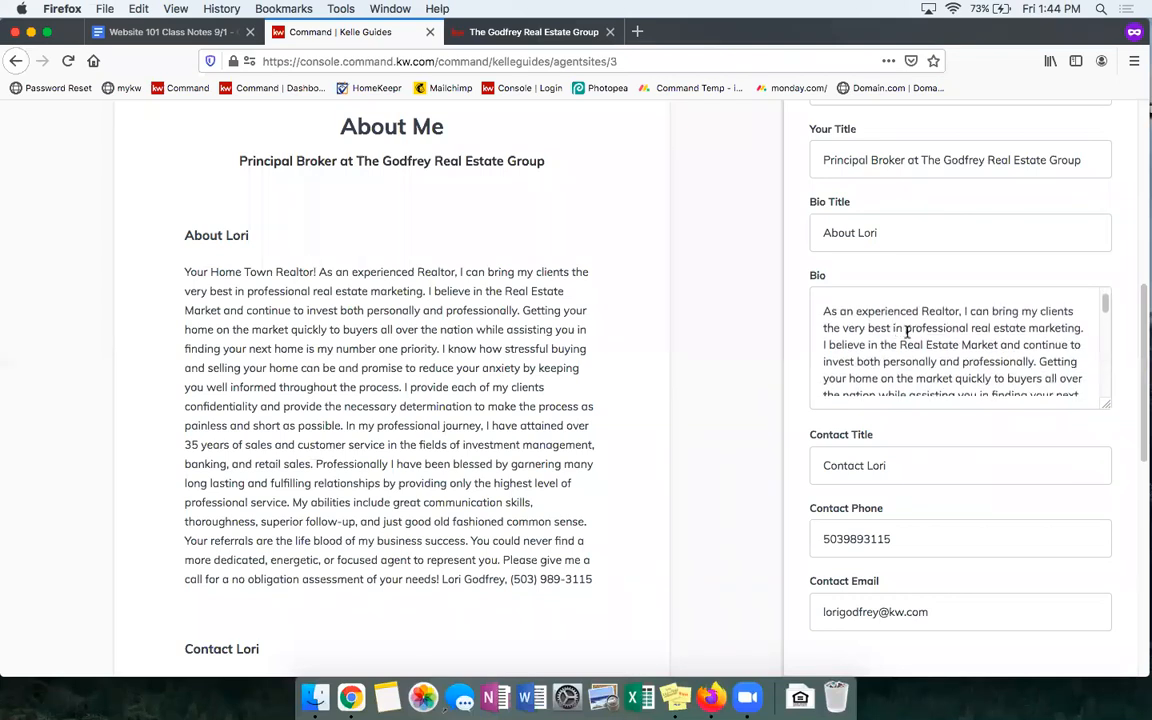
{"action": "scroll", "coordinate": [946, 362], "scroll_direction": "down", "scroll_amount": 5}
{"action": "scroll", "coordinate": [944, 358], "scroll_direction": "up", "scroll_amount": 2}
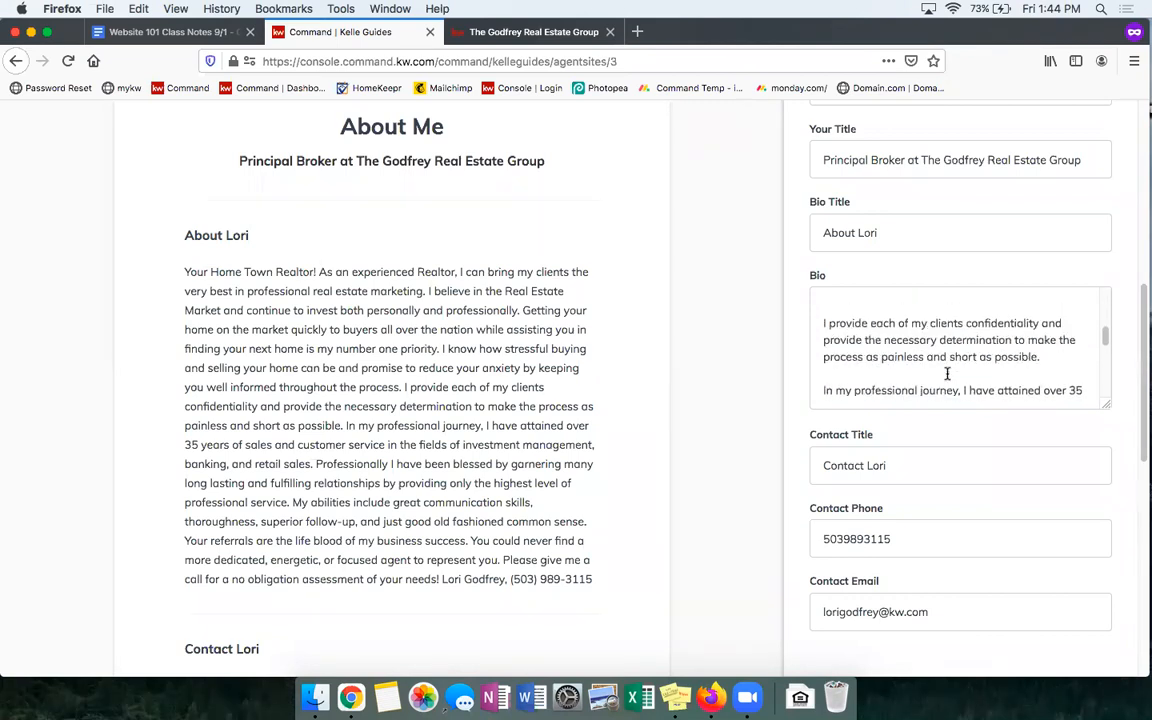
{"action": "scroll", "coordinate": [945, 350], "scroll_direction": "down", "scroll_amount": 1}
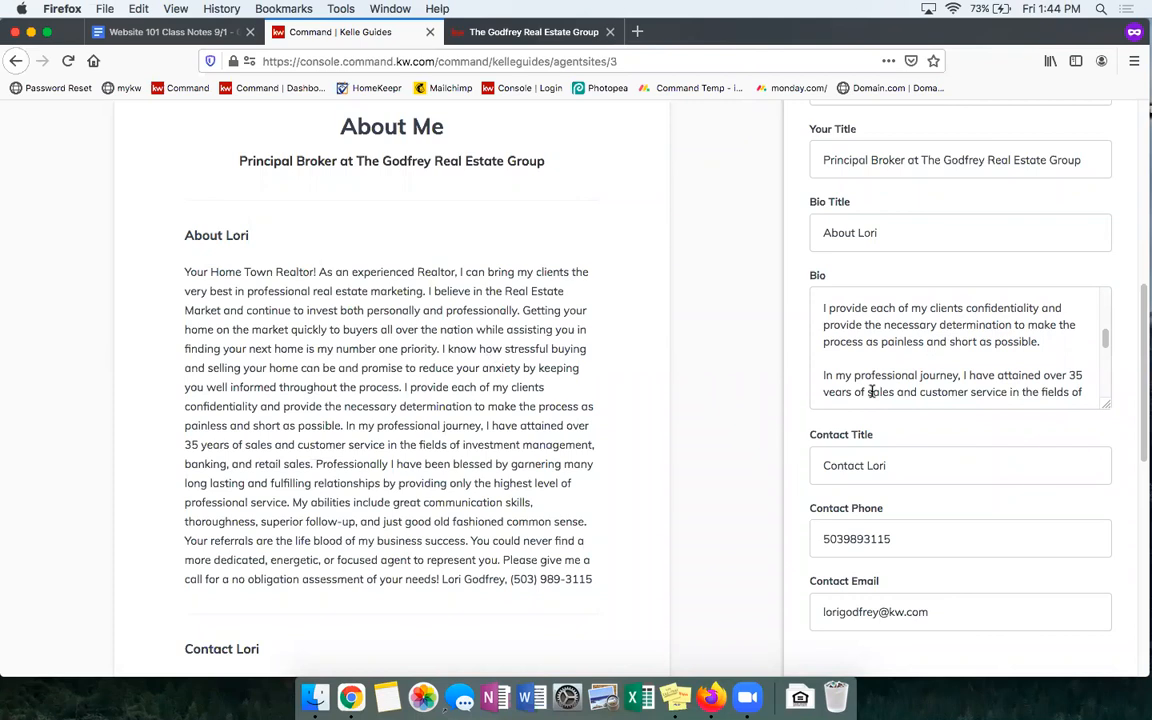
- Set the content page title to "About" followed by the agent's first name
{"action": "scroll", "coordinate": [892, 437], "scroll_direction": "up", "scroll_amount": 5}
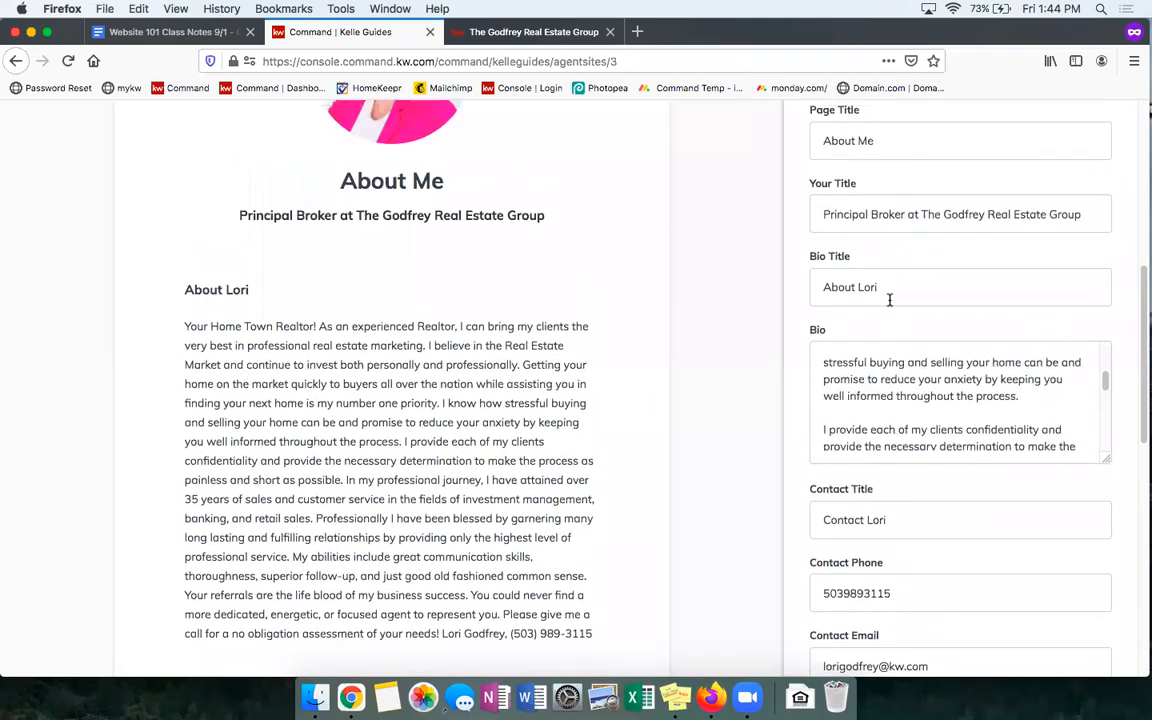
{"action": "double_click", "coordinate": [866, 248]}
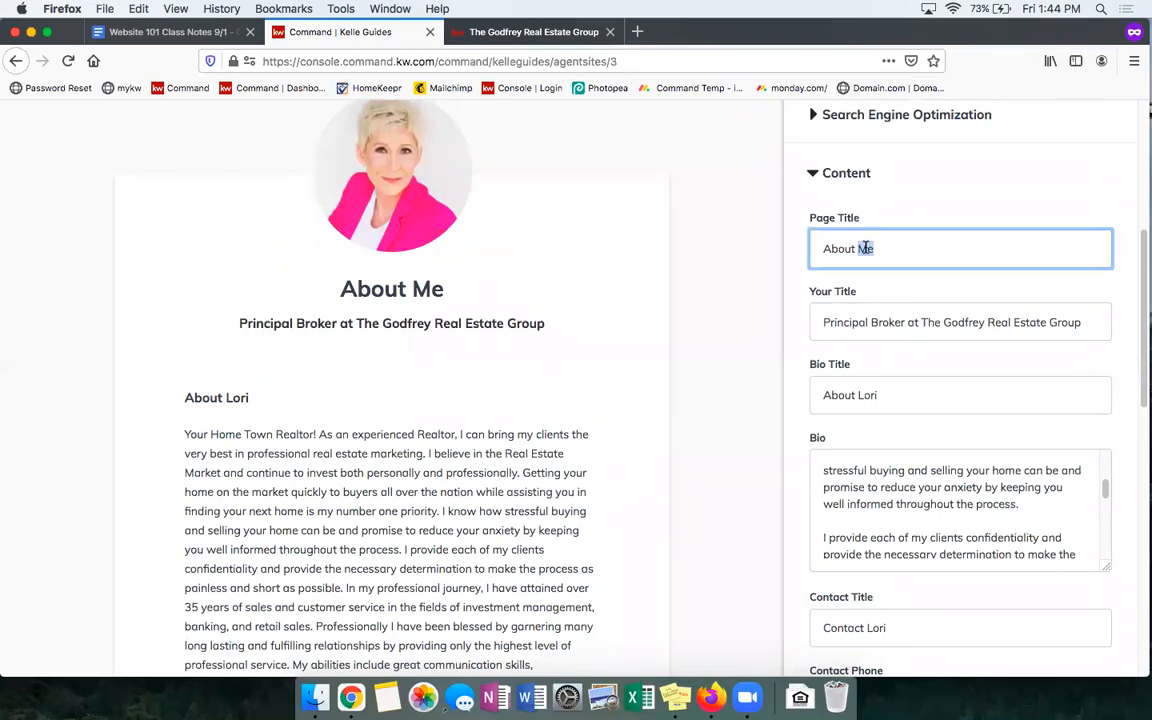
{"action": "type", "text": "Lori"}
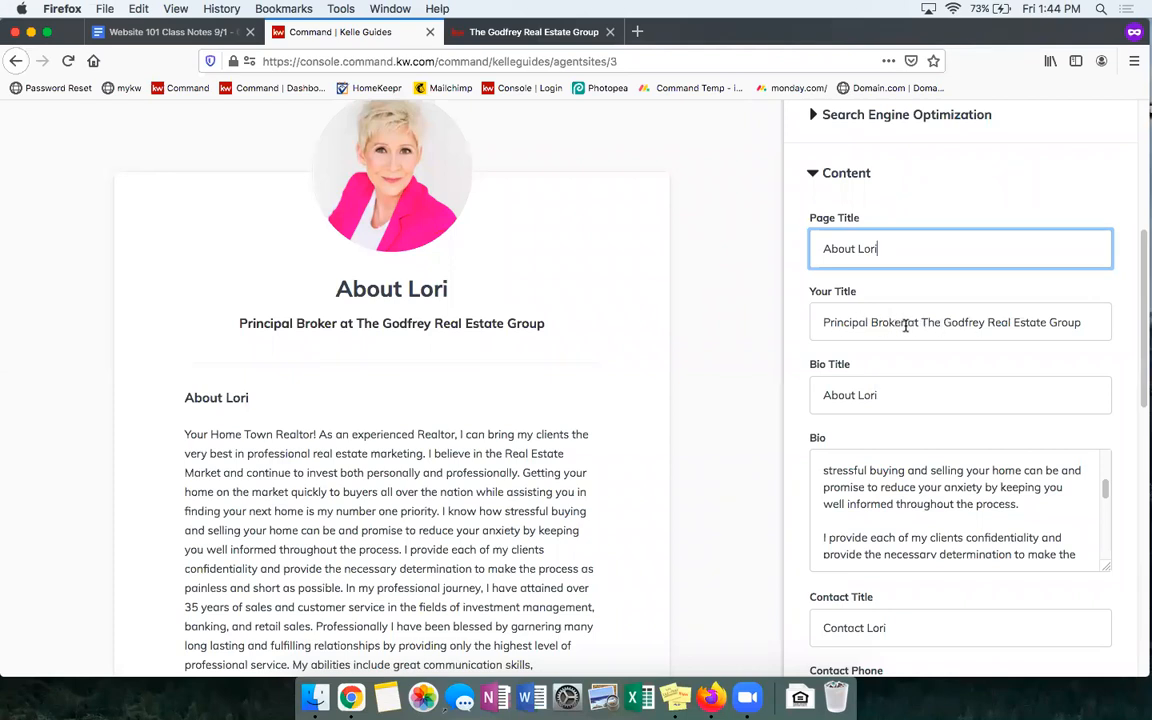
- Examine the agent's professional title, bio title, bio, and contact title, phone and email fields
{"action": "left_click", "coordinate": [816, 323]}
{"action": "left_click_drag", "start_coordinate": [823, 323], "coordinate": [1082, 327]}
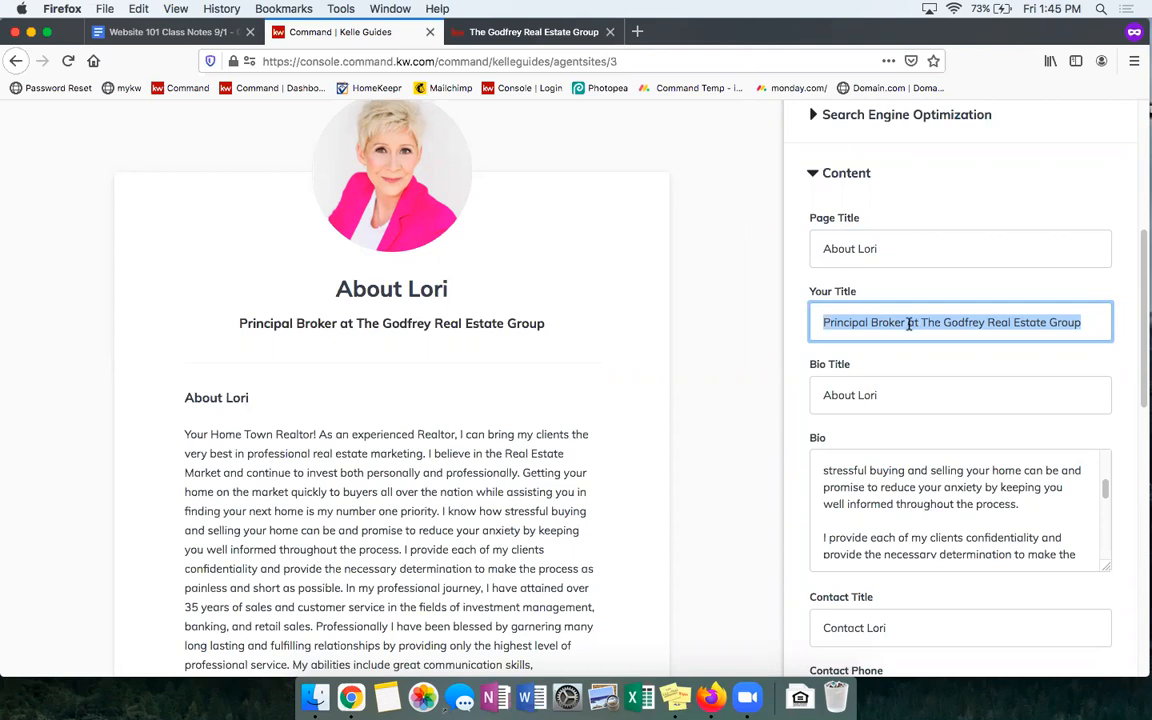
{"action": "left_click", "coordinate": [908, 323]}
{"action": "left_click_drag", "start_coordinate": [1079, 322], "coordinate": [923, 322]}
{"action": "left_click", "coordinate": [825, 322]}
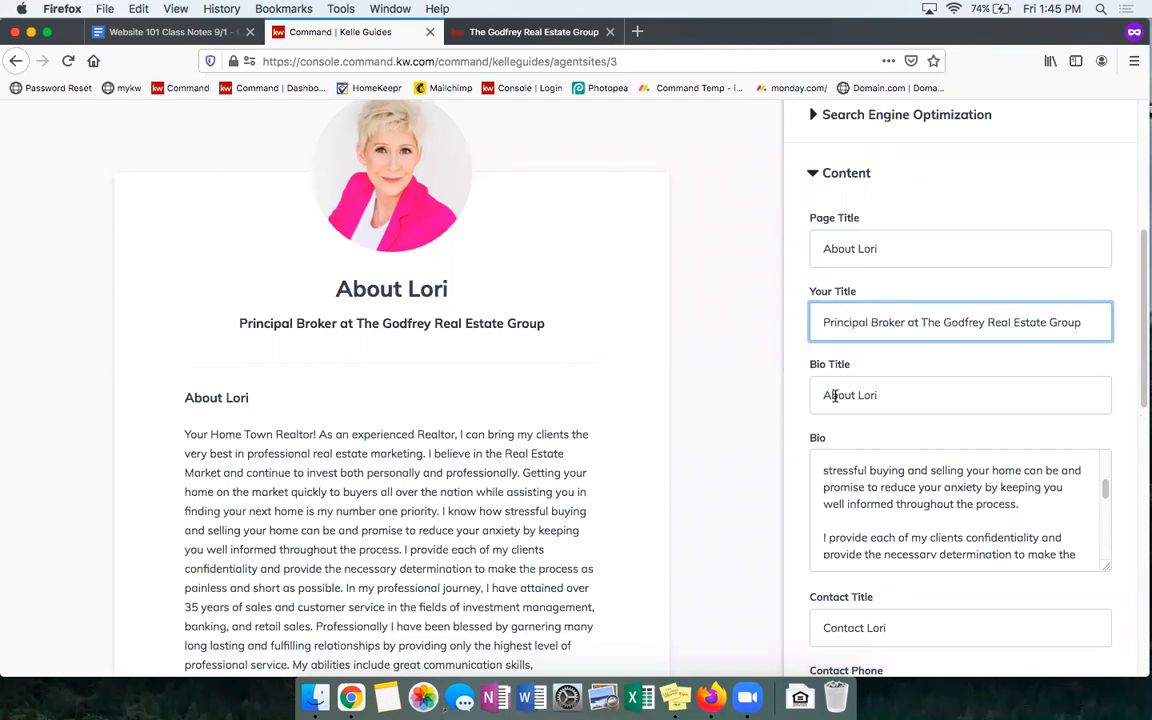
{"action": "scroll", "coordinate": [853, 408], "scroll_direction": "down", "scroll_amount": 1}
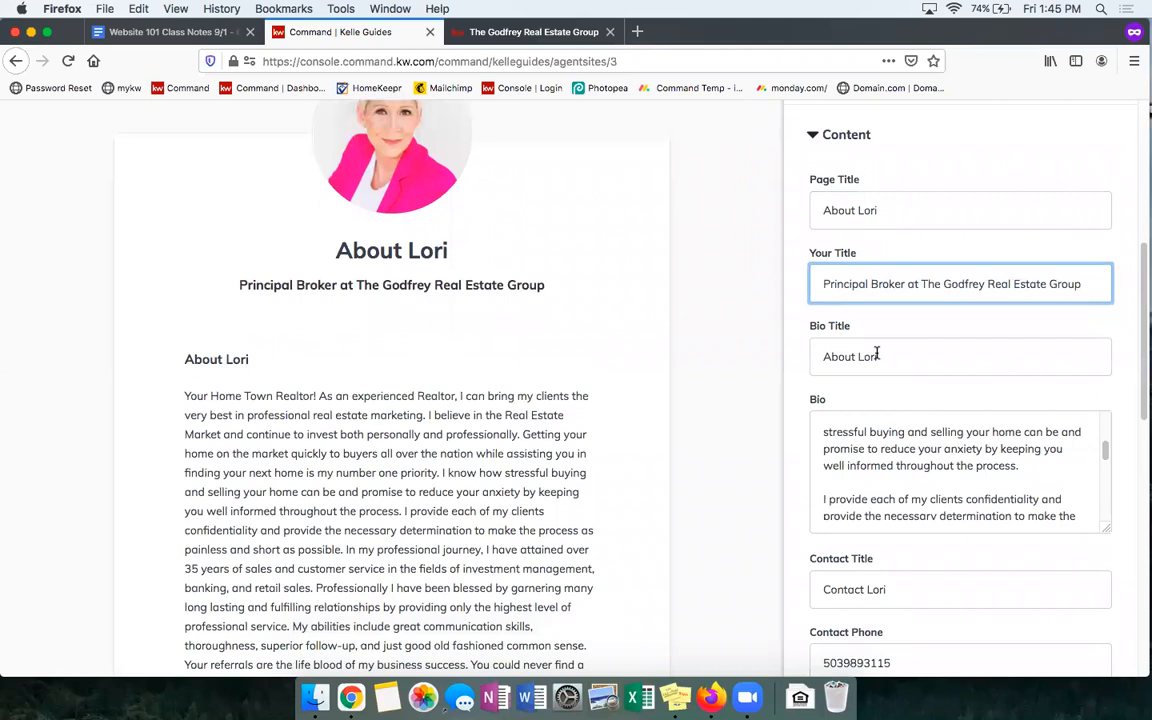
{"action": "scroll", "coordinate": [920, 420], "scroll_direction": "down", "scroll_amount": 1}
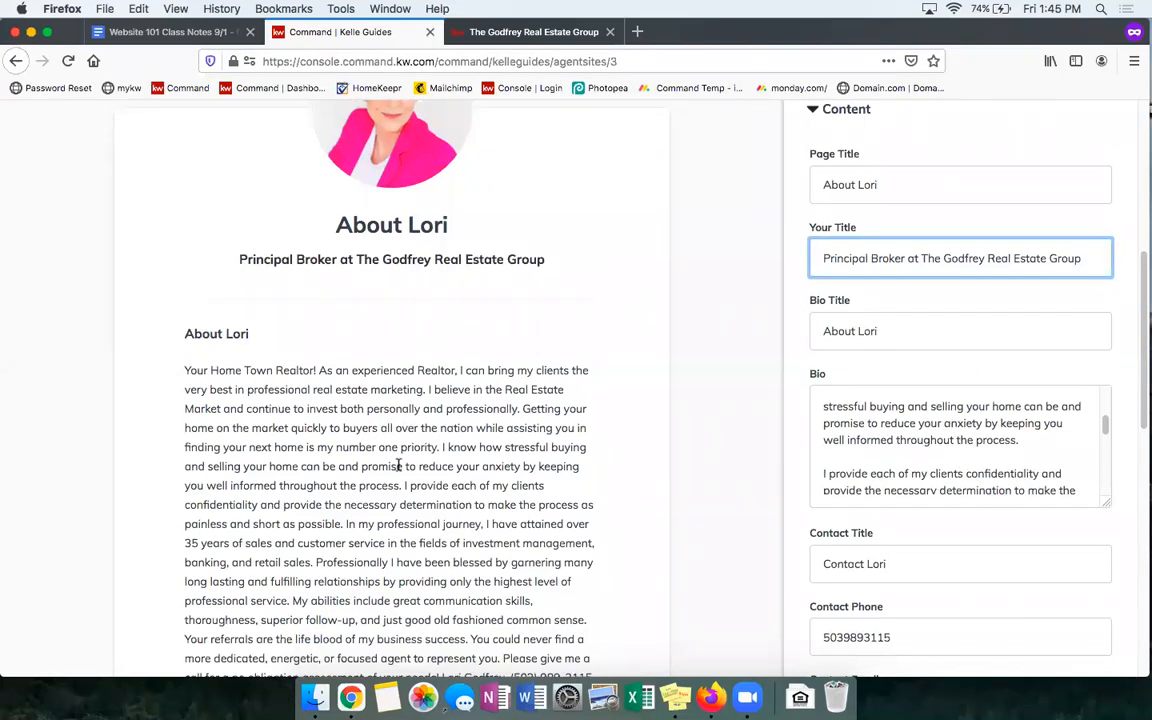
{"action": "scroll", "coordinate": [905, 455], "scroll_direction": "down", "scroll_amount": 3}
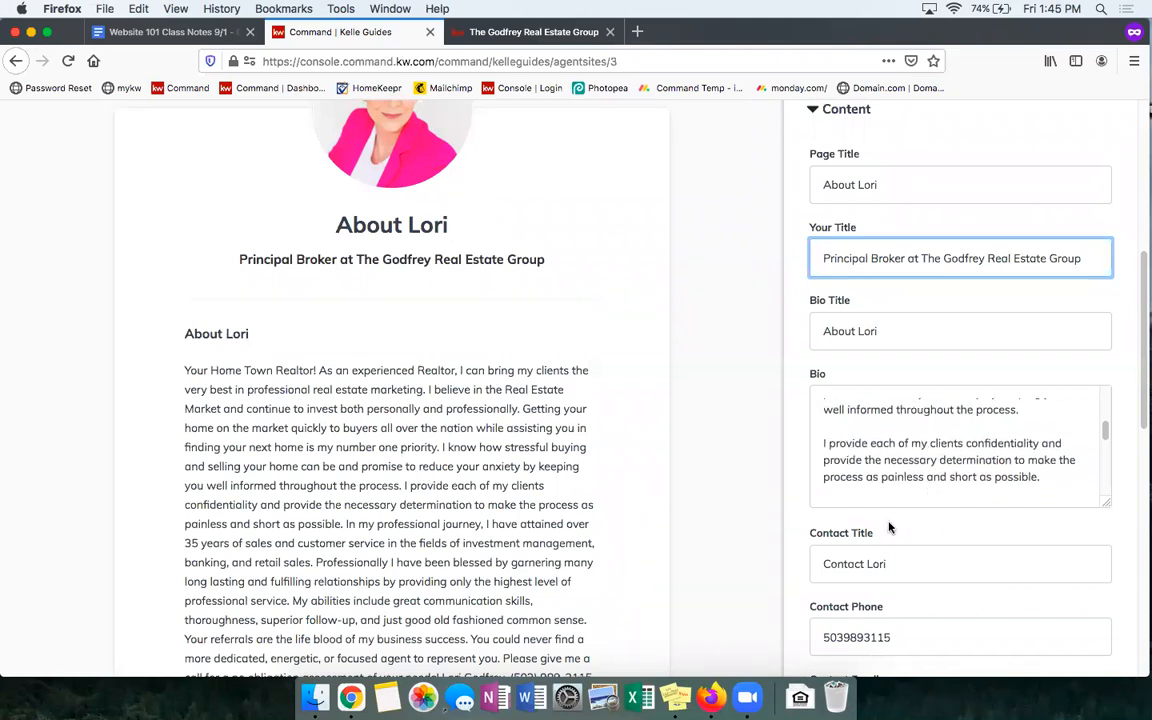
{"action": "scroll", "coordinate": [889, 515], "scroll_direction": "down", "scroll_amount": 1}
{"action": "scroll", "coordinate": [893, 498], "scroll_direction": "down", "scroll_amount": 1}
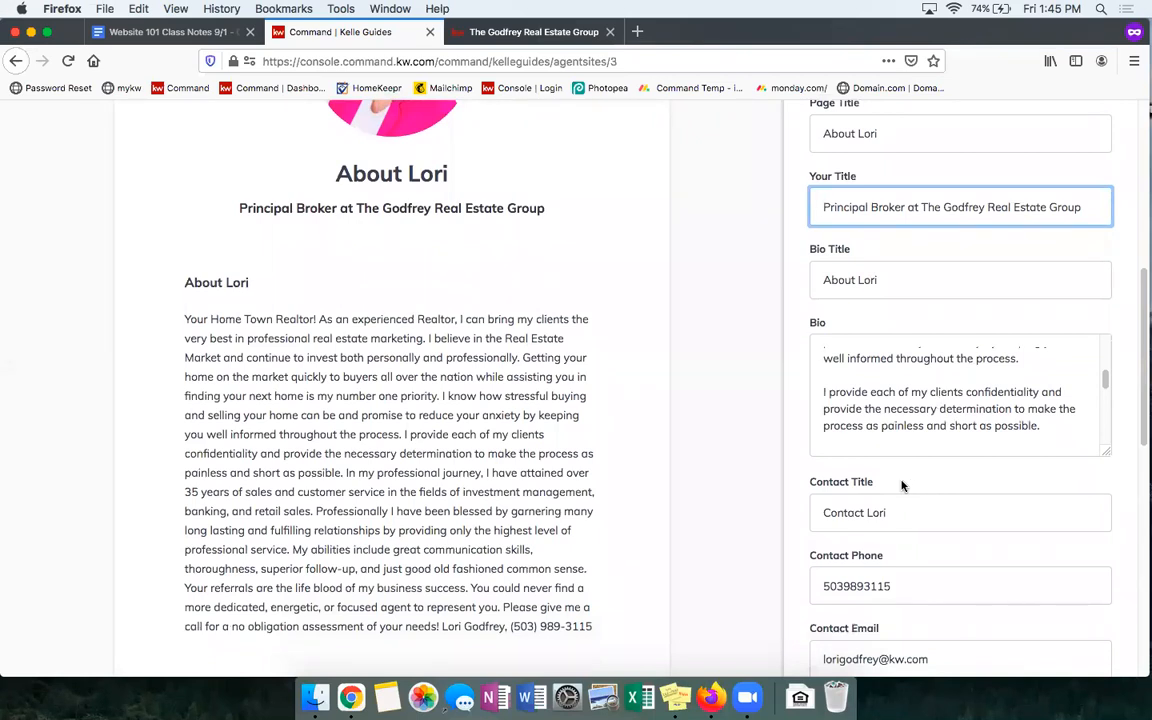
{"action": "scroll", "coordinate": [900, 484], "scroll_direction": "down", "scroll_amount": 3}
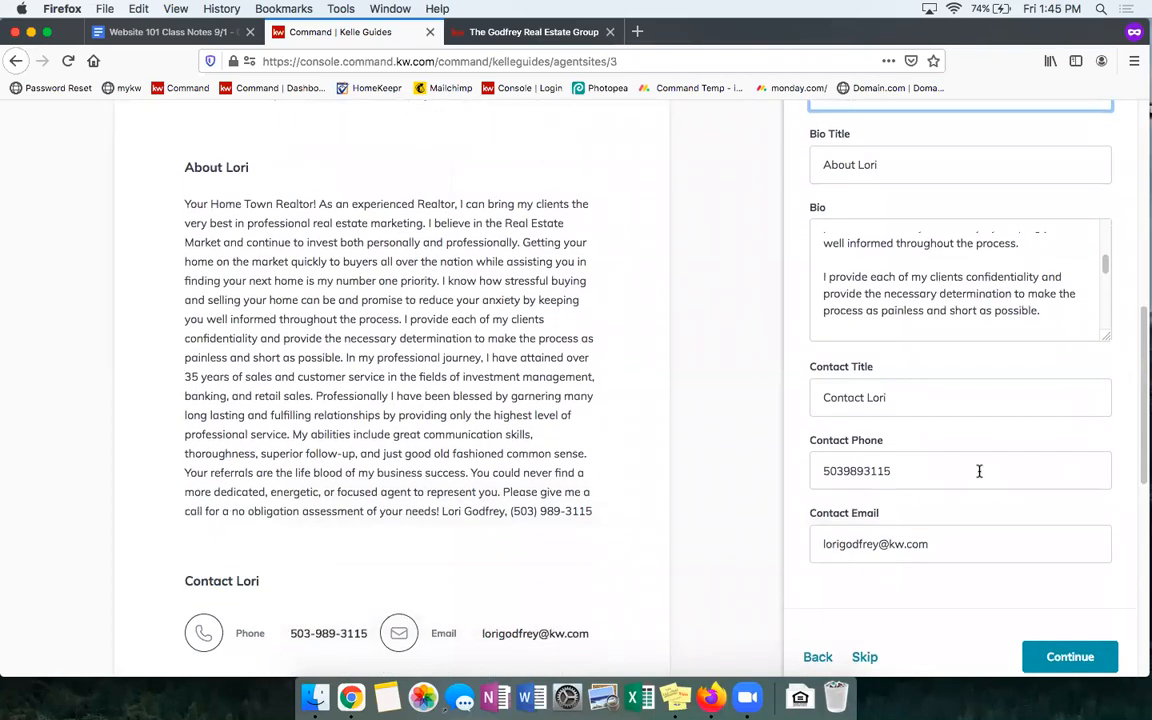
{"action": "scroll", "coordinate": [592, 427], "scroll_direction": "down", "scroll_amount": 3}
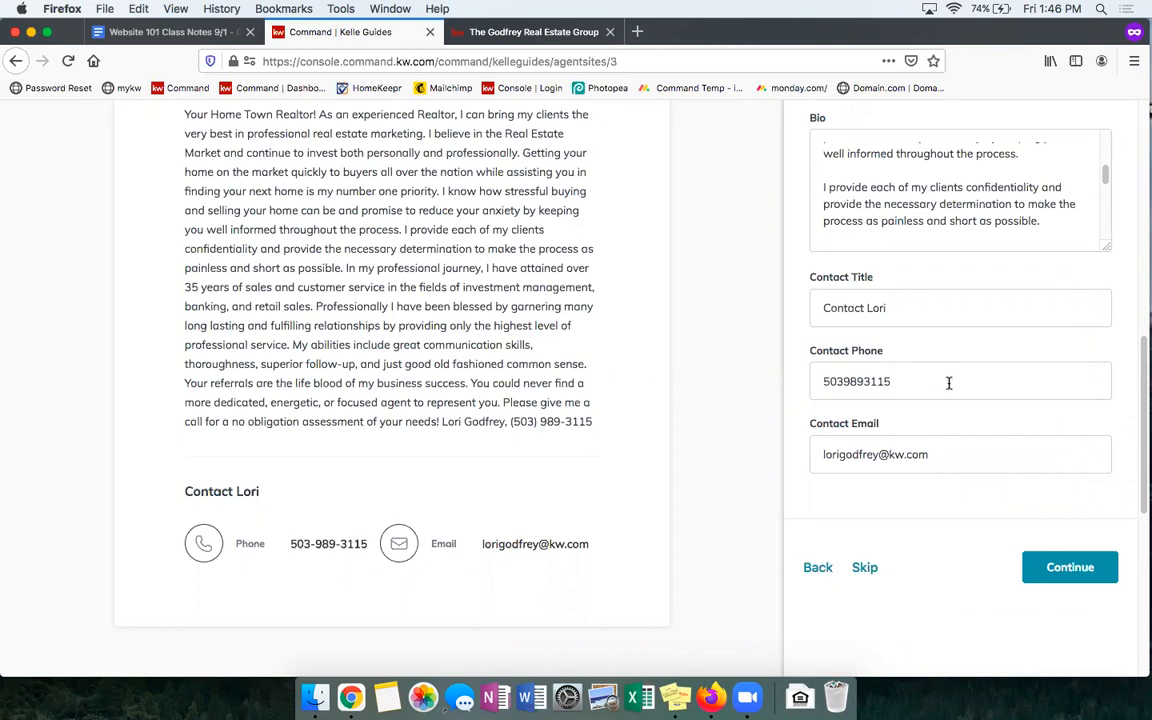
- Continue to the Contact page and set its SEO page title to "Contact Me"
{"action": "left_click", "coordinate": [1070, 568]}
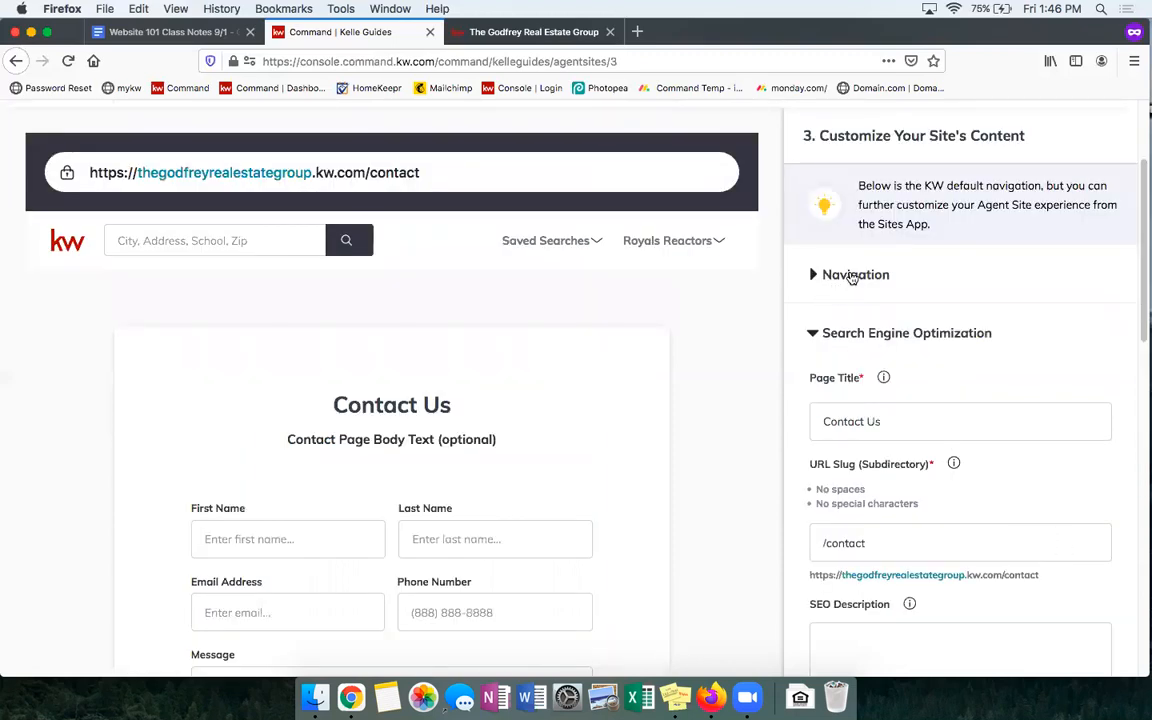
{"action": "left_click", "coordinate": [852, 278]}
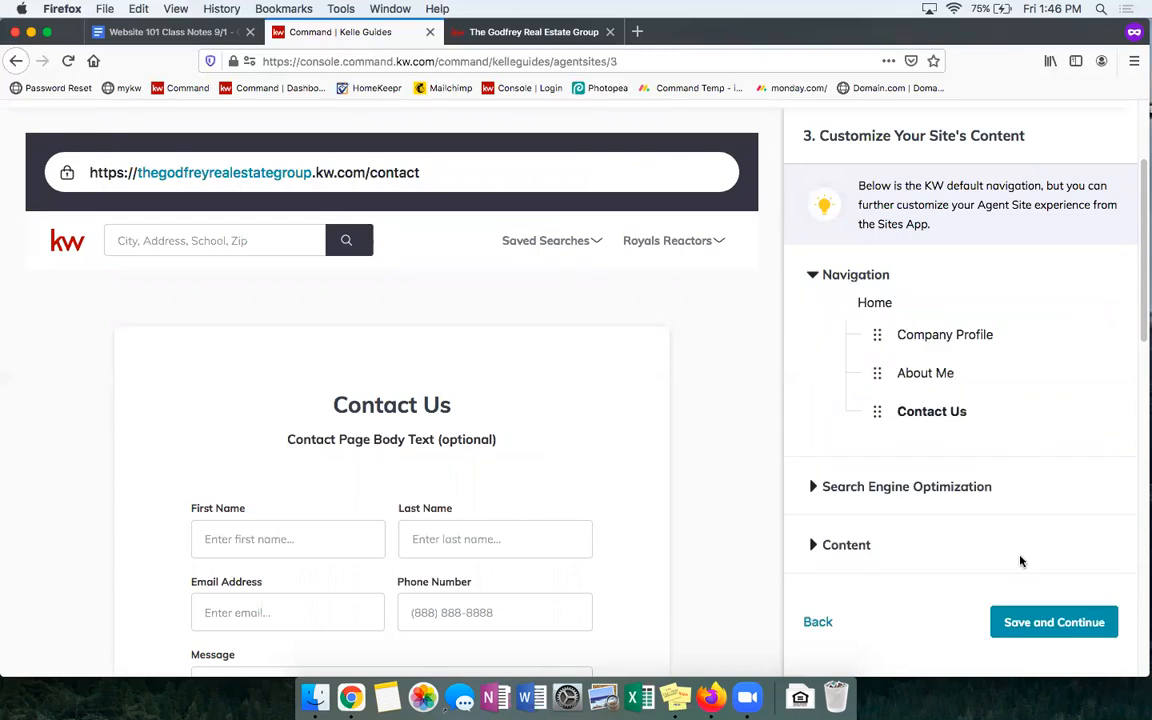
{"action": "left_click", "coordinate": [940, 487]}
{"action": "scroll", "coordinate": [960, 450], "scroll_direction": "down", "scroll_amount": 1}
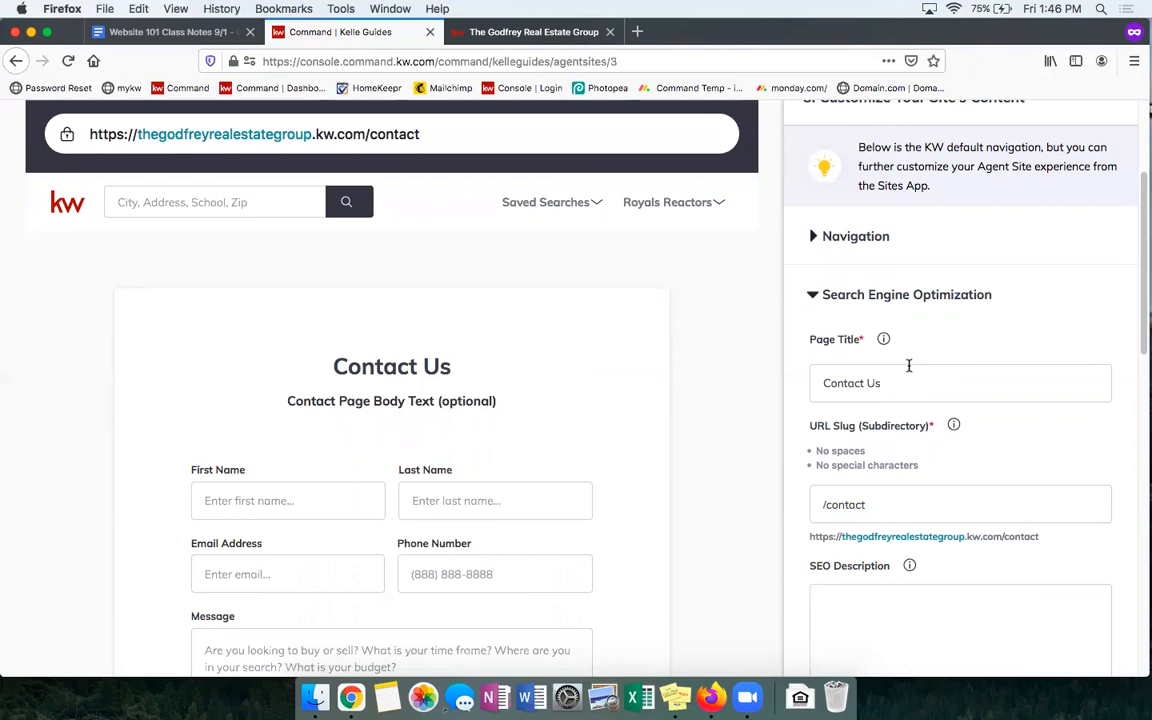
{"action": "scroll", "coordinate": [912, 365], "scroll_direction": "down", "scroll_amount": 2}
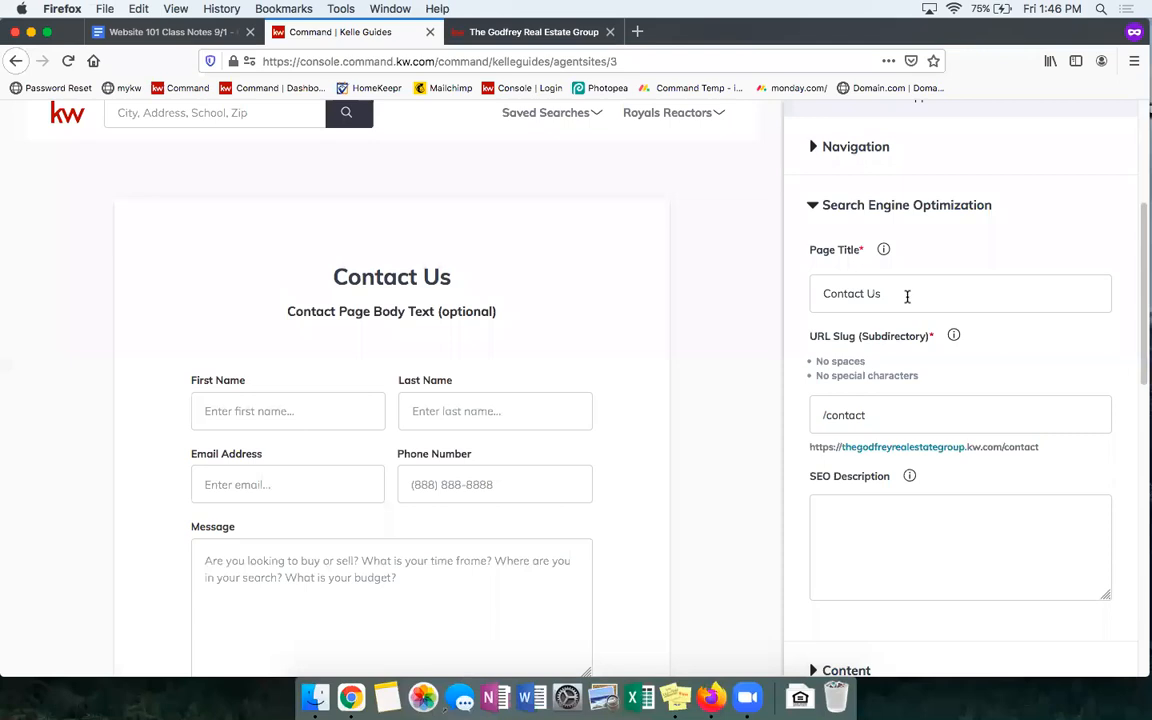
{"action": "left_click", "coordinate": [899, 298]}
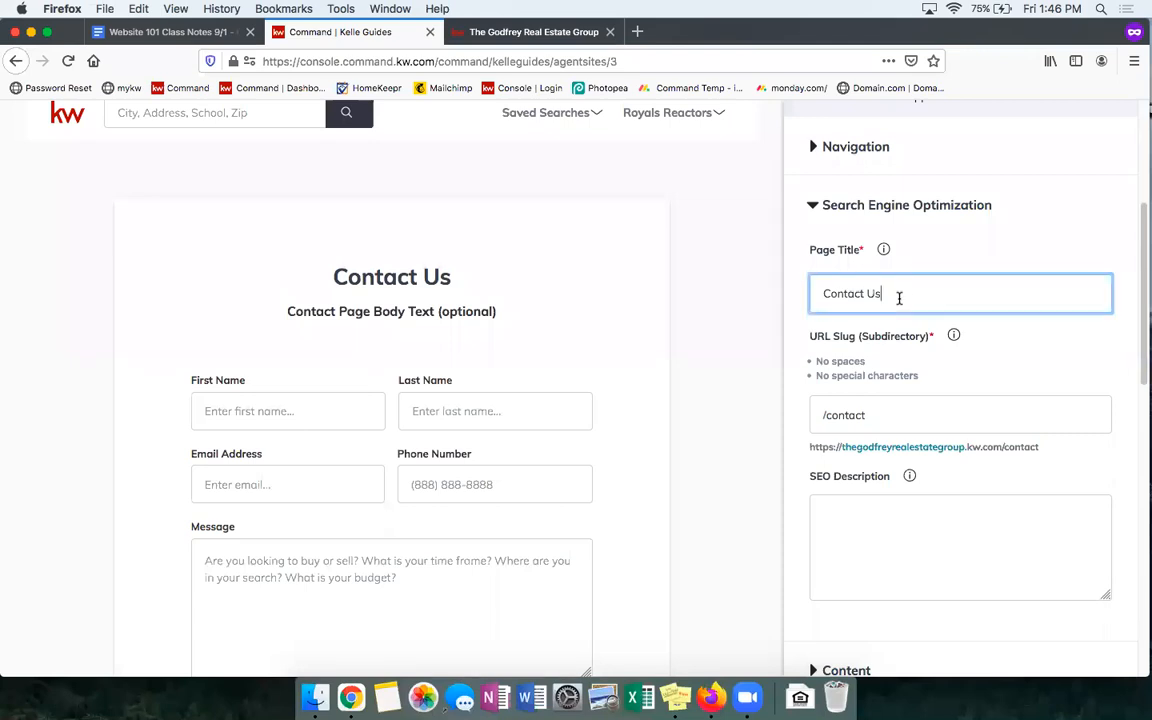
{"action": "key", "text": "BackSpace"}
{"action": "key", "text": "BackSpace"}
{"action": "type", "text": "Me"}
{"action": "left_click", "coordinate": [944, 242]}
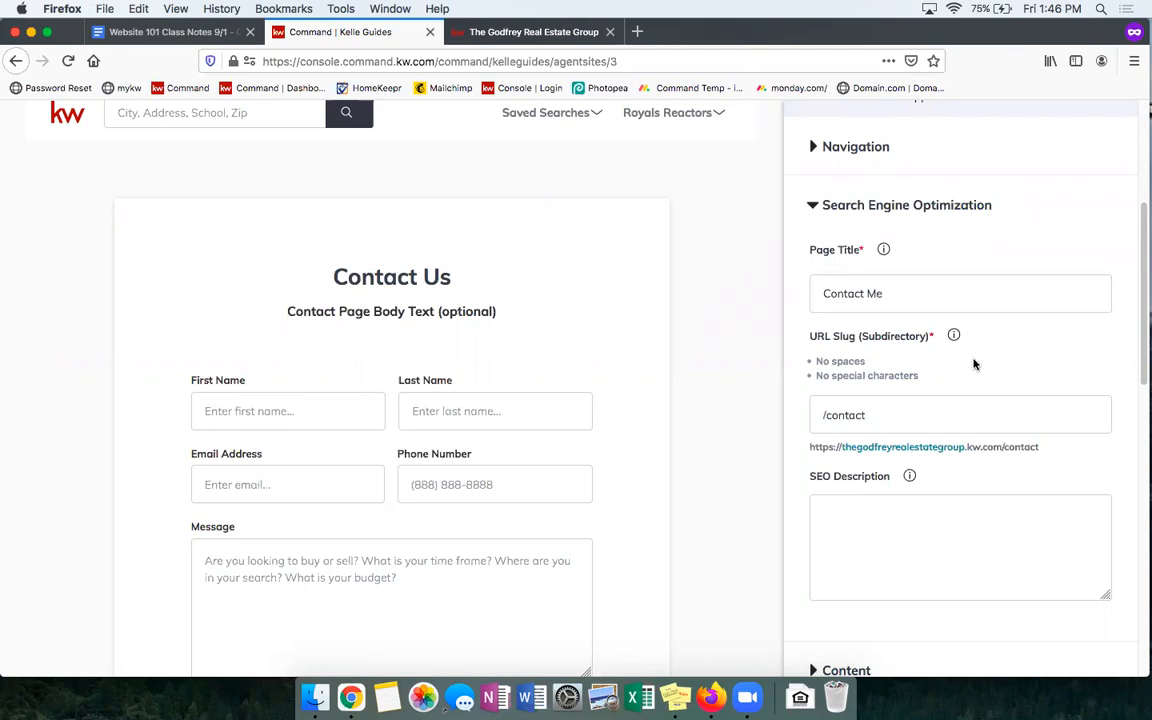
- Enter the Contact page's SEO description as "Get in touch with" followed by the agent's first name
{"action": "left_click", "coordinate": [931, 412]}
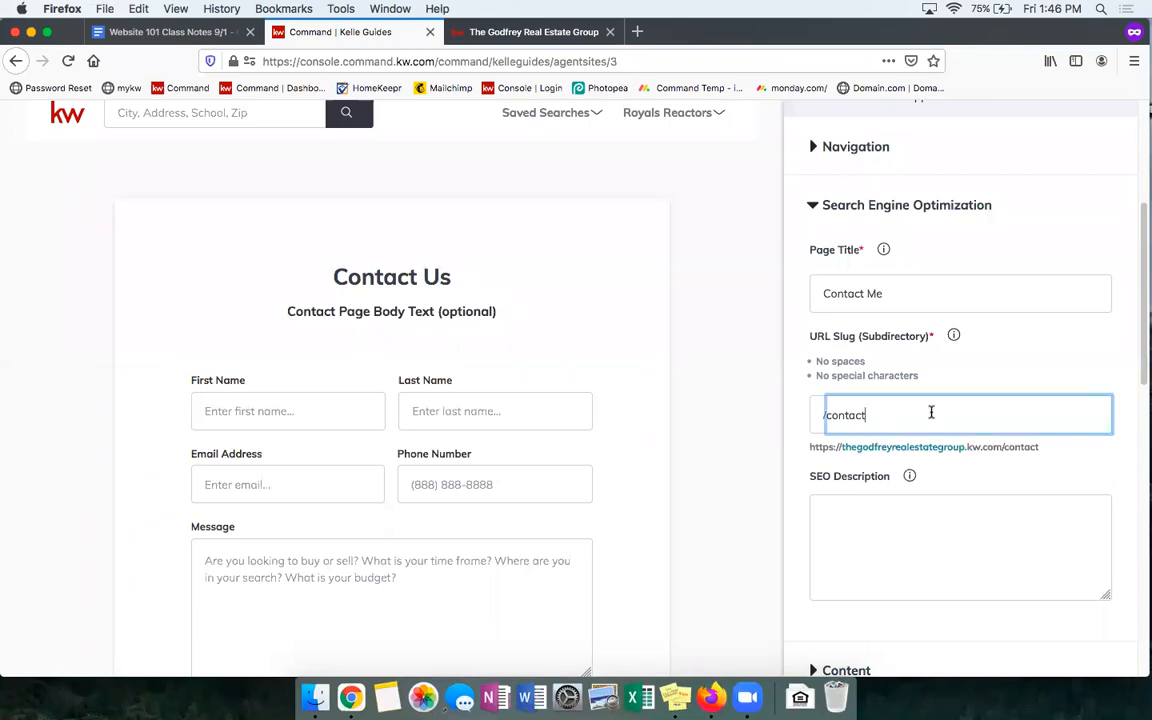
{"action": "left_click", "coordinate": [944, 369]}
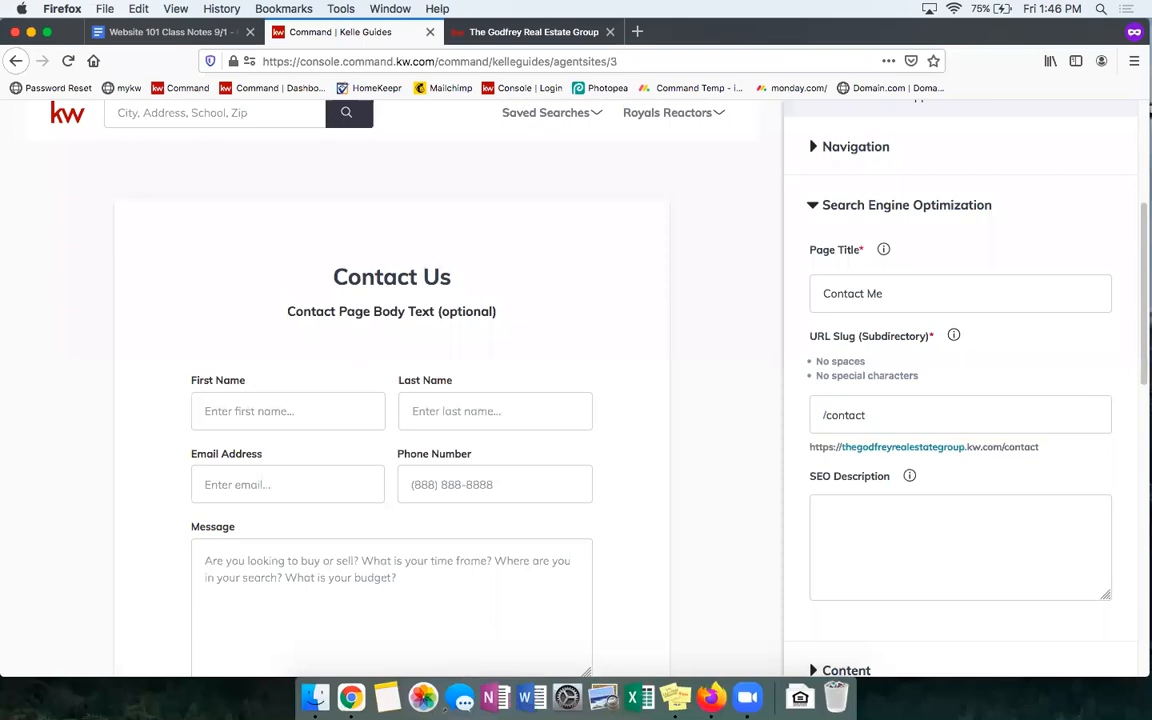
{"action": "left_click", "coordinate": [878, 556]}
{"action": "type", "text": "Get"}
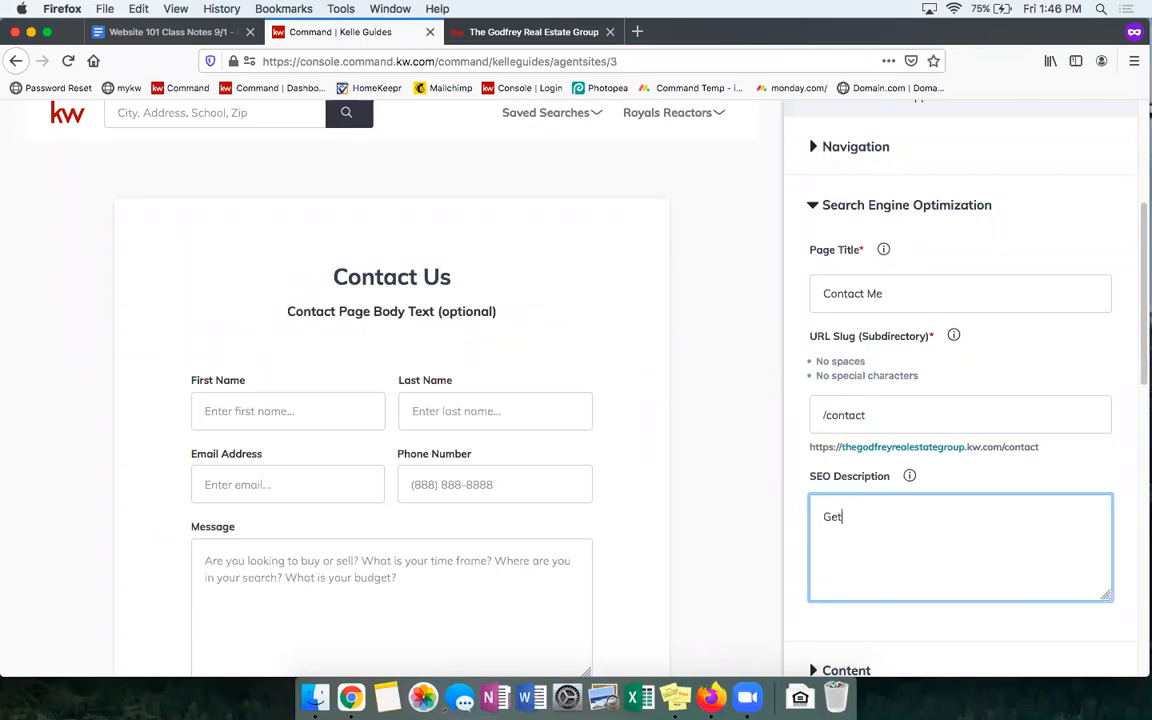
{"action": "type", "text": " in touch with Lori"}
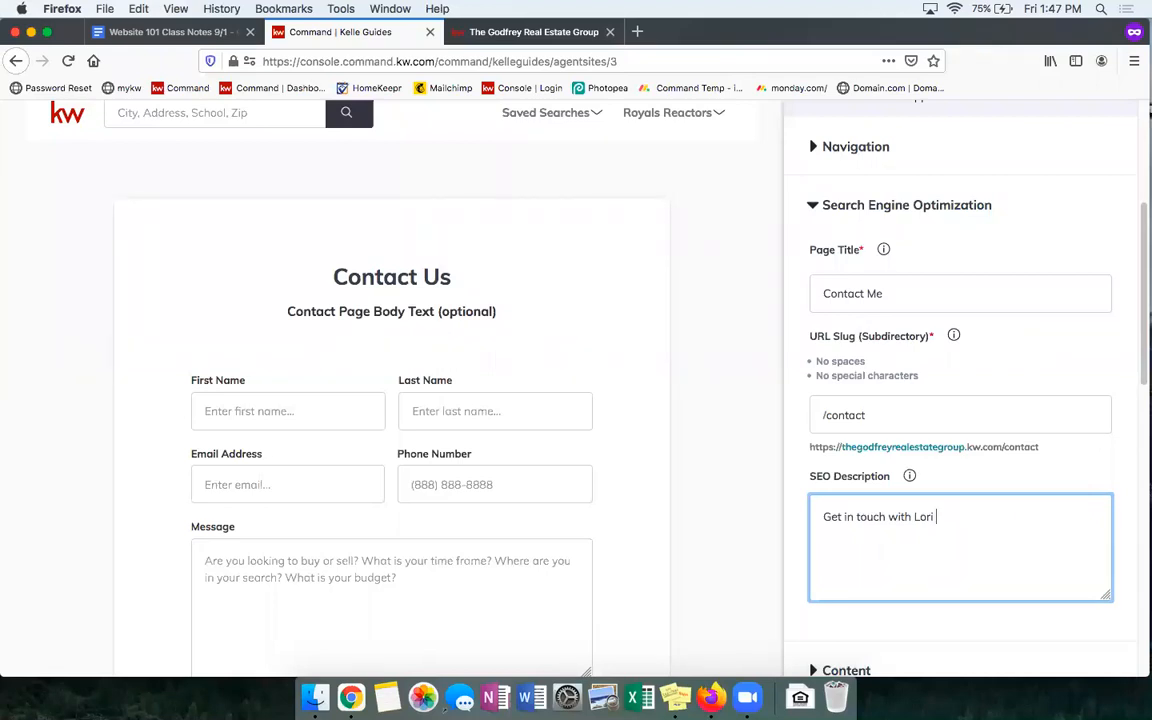
{"action": "scroll", "coordinate": [1000, 610], "scroll_direction": "down", "scroll_amount": 2}
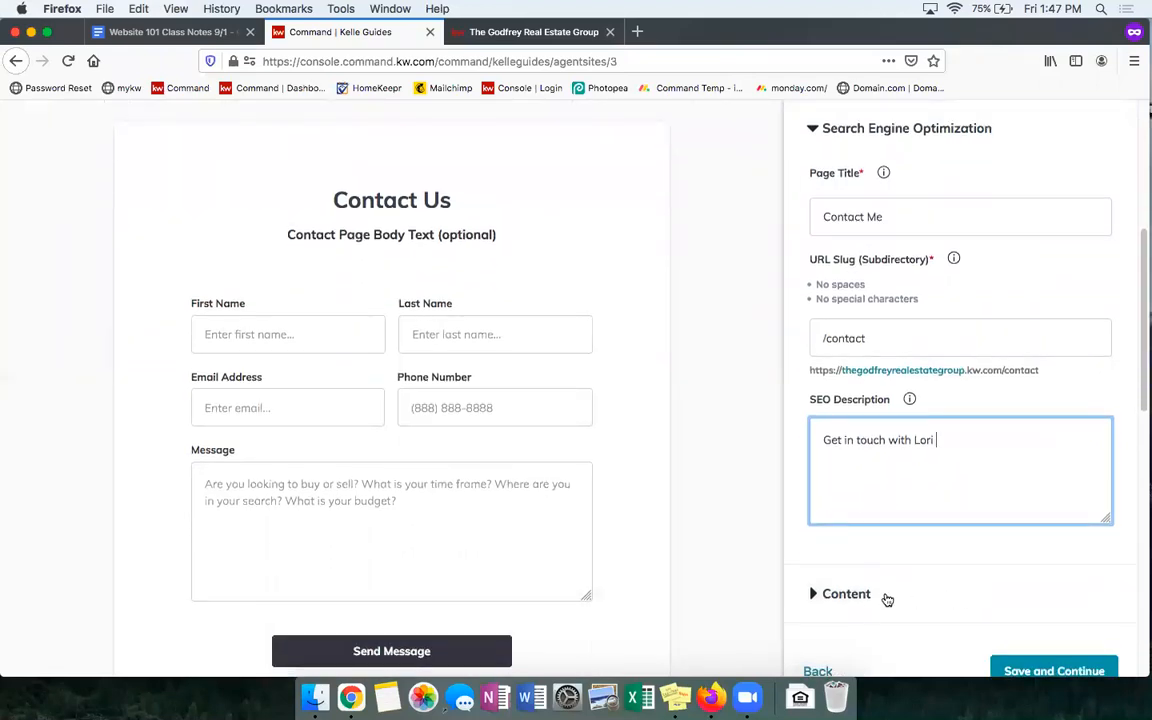
- Change the page header in the Contact page's content settings to "Contact Me"
{"action": "left_click", "coordinate": [841, 595]}
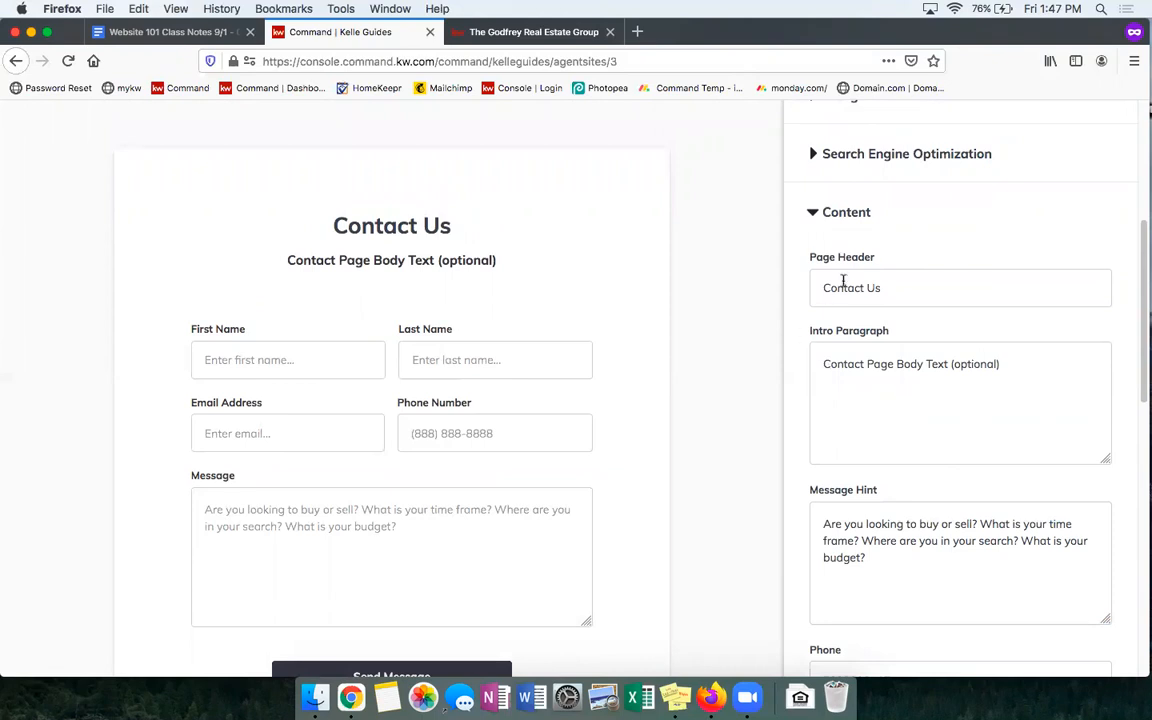
{"action": "double_click", "coordinate": [872, 288]}
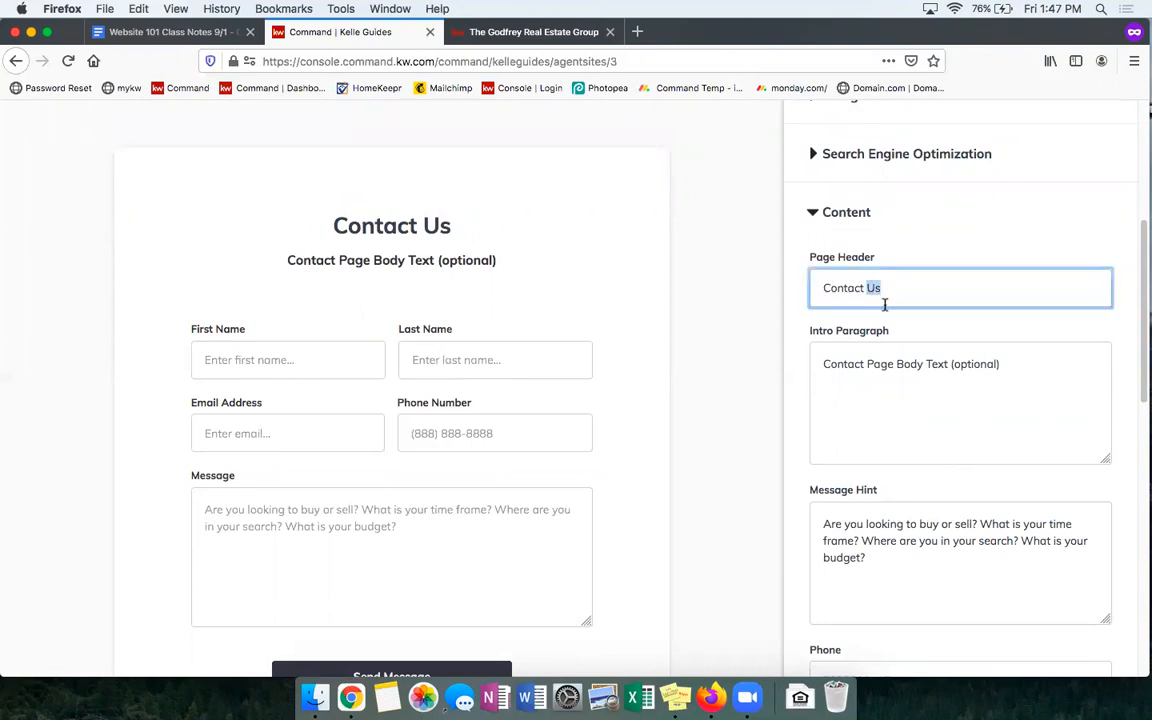
{"action": "type", "text": "Me"}
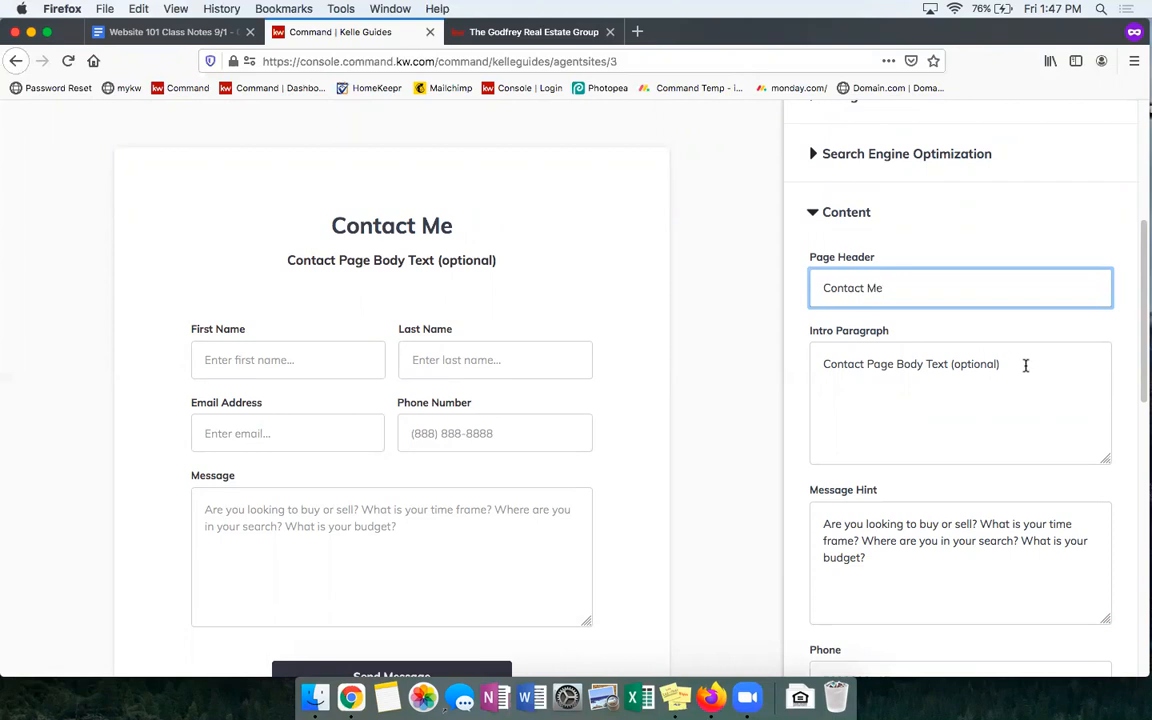
- Replace the placeholder intro paragraph with "For All Your Real Estate Needs"
{"action": "left_click_drag", "start_coordinate": [1003, 364], "coordinate": [823, 364]}
{"action": "key", "text": "BackSpace"}
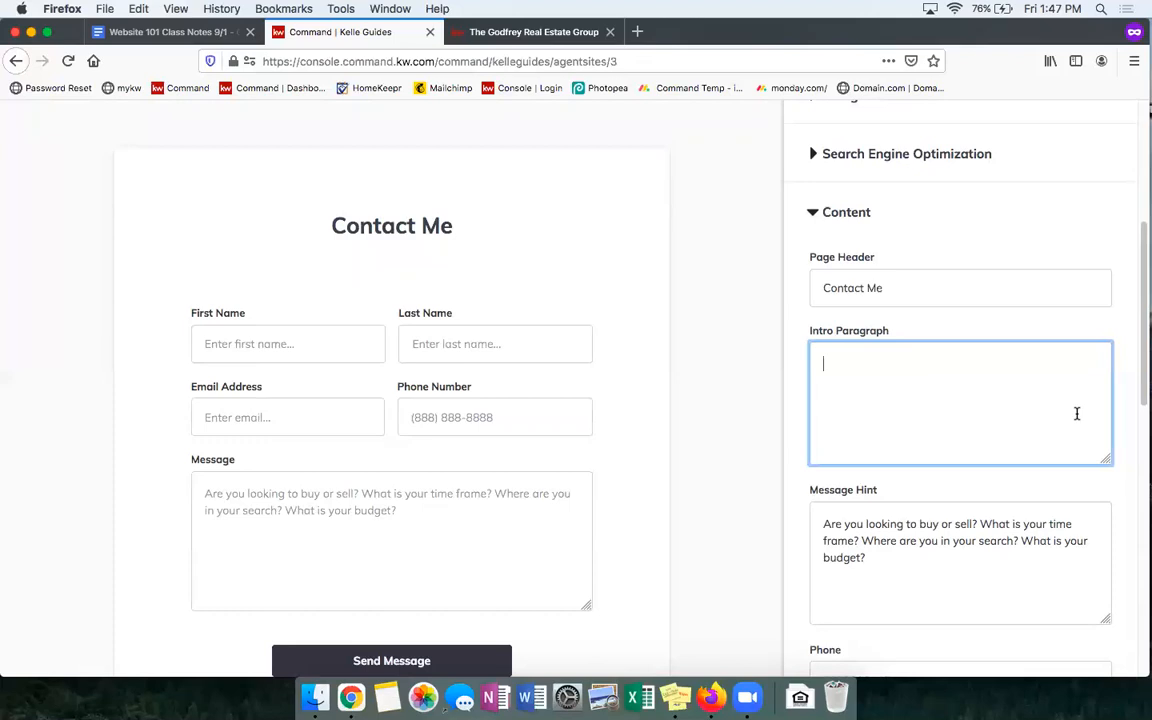
{"action": "type", "text": "For All Your Real"}
{"action": "type", "text": "Estate Needs"}
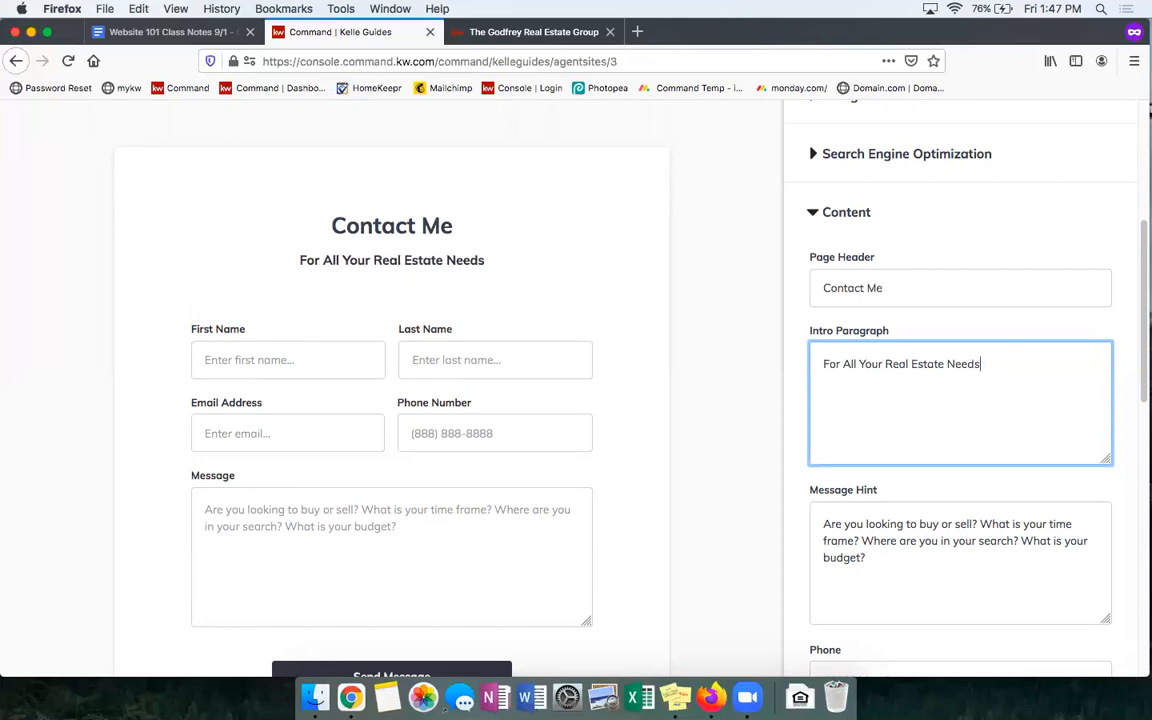
{"action": "left_click", "coordinate": [1021, 327]}
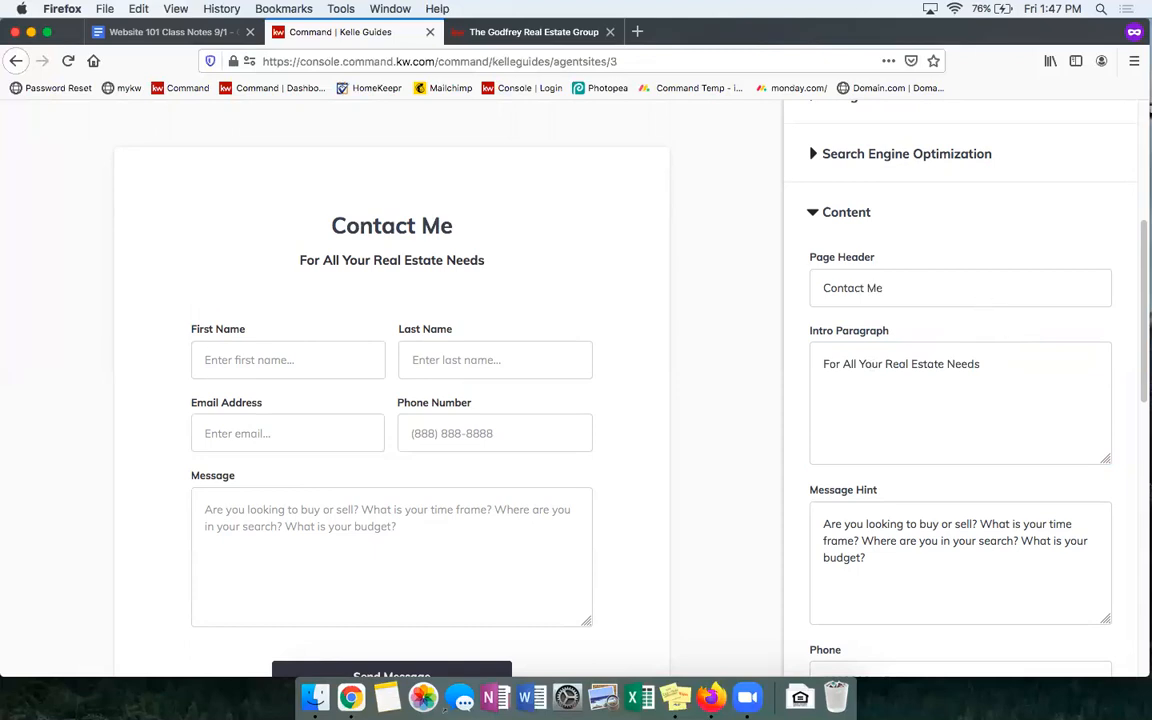
- Break the message hint into separate lines so each of its questions starts on its own line
{"action": "scroll", "coordinate": [877, 548], "scroll_direction": "down", "scroll_amount": 2}
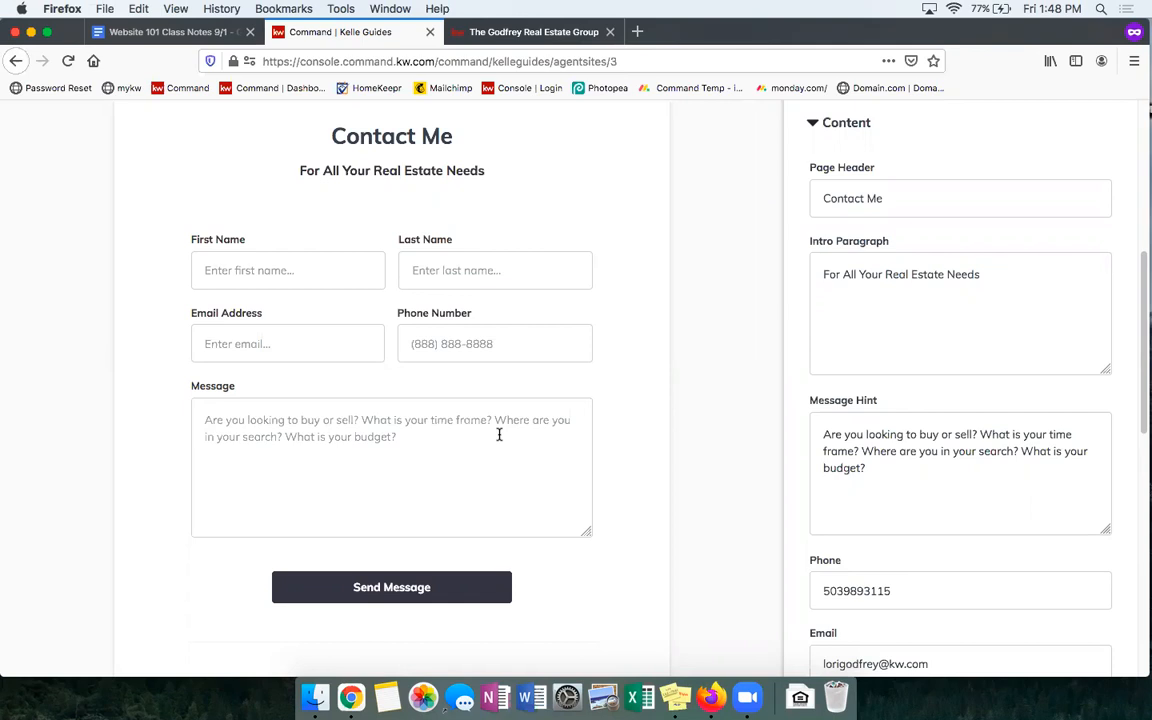
{"action": "left_click", "coordinate": [981, 435]}
{"action": "key", "text": "Return"}
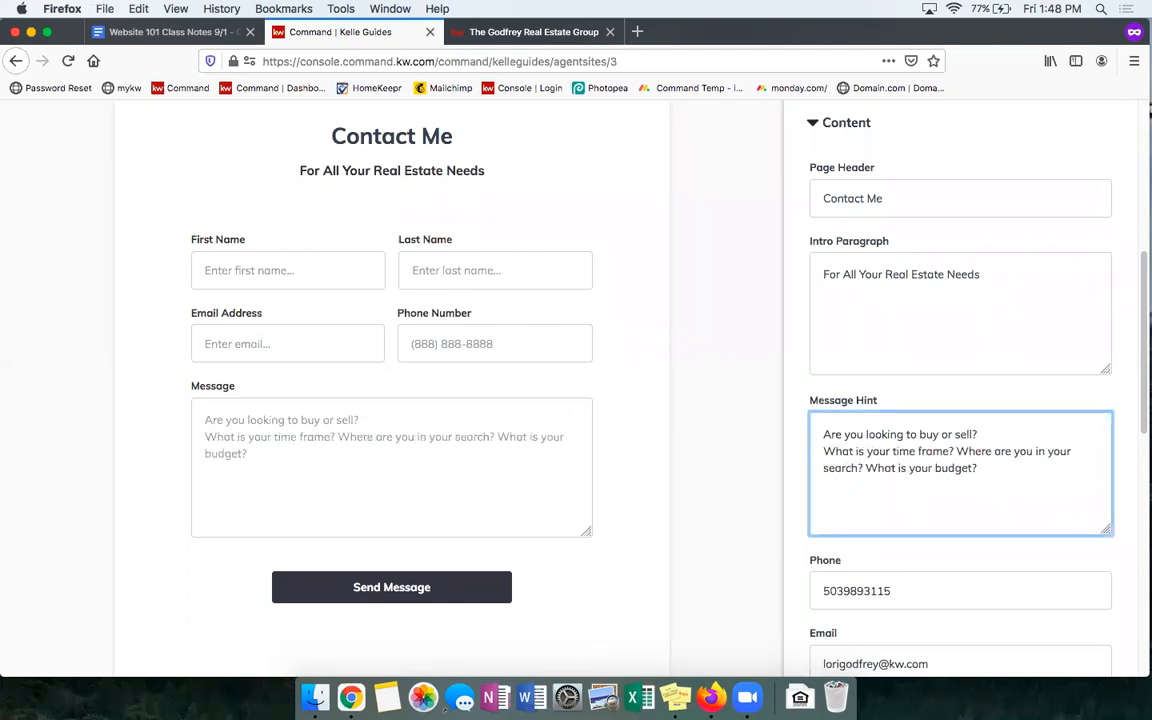
{"action": "left_click", "coordinate": [957, 451]}
{"action": "key", "text": "Return"}
{"action": "left_click", "coordinate": [983, 468]}
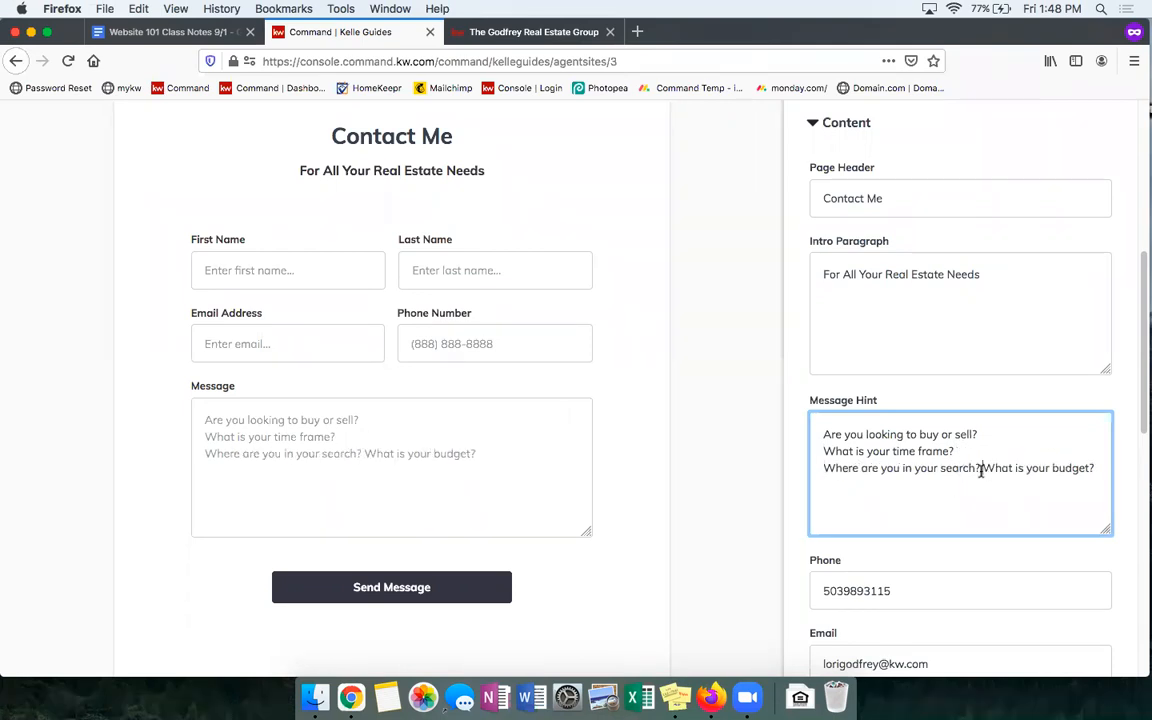
{"action": "key", "text": "Return"}
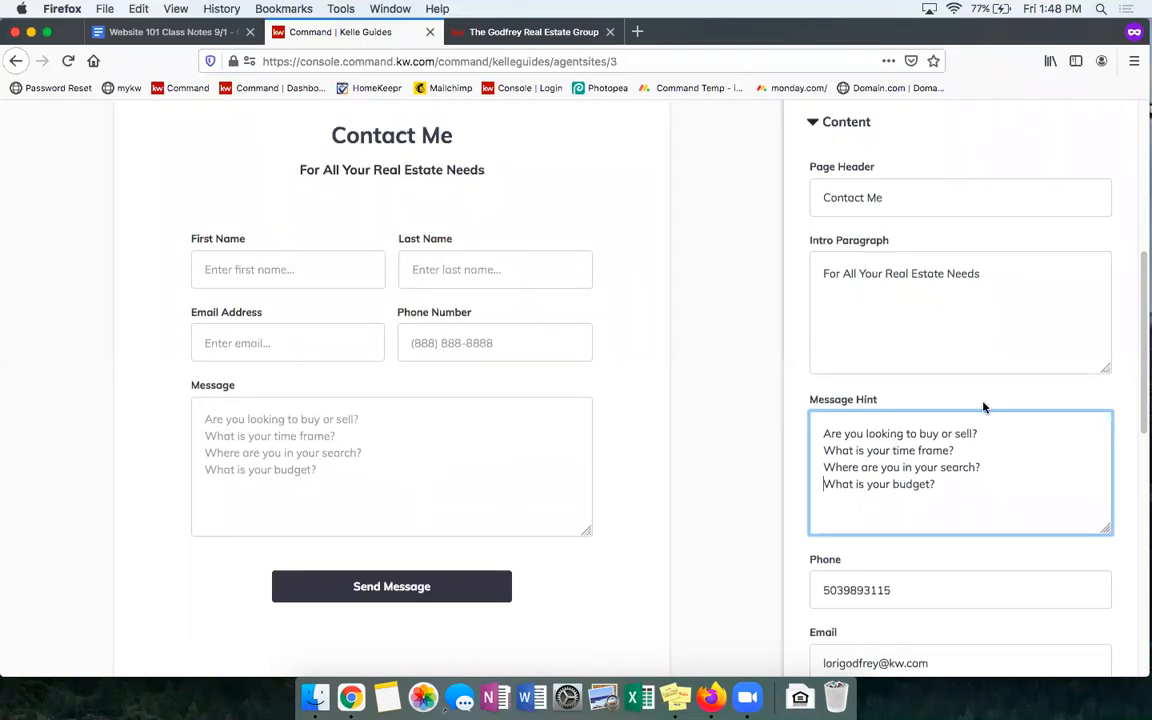
- Add hyphens after the area code and after the prefix of the Contact page's phone number
{"action": "scroll", "coordinate": [984, 400], "scroll_direction": "down", "scroll_amount": 2}
{"action": "scroll", "coordinate": [1003, 455], "scroll_direction": "down", "scroll_amount": 5}
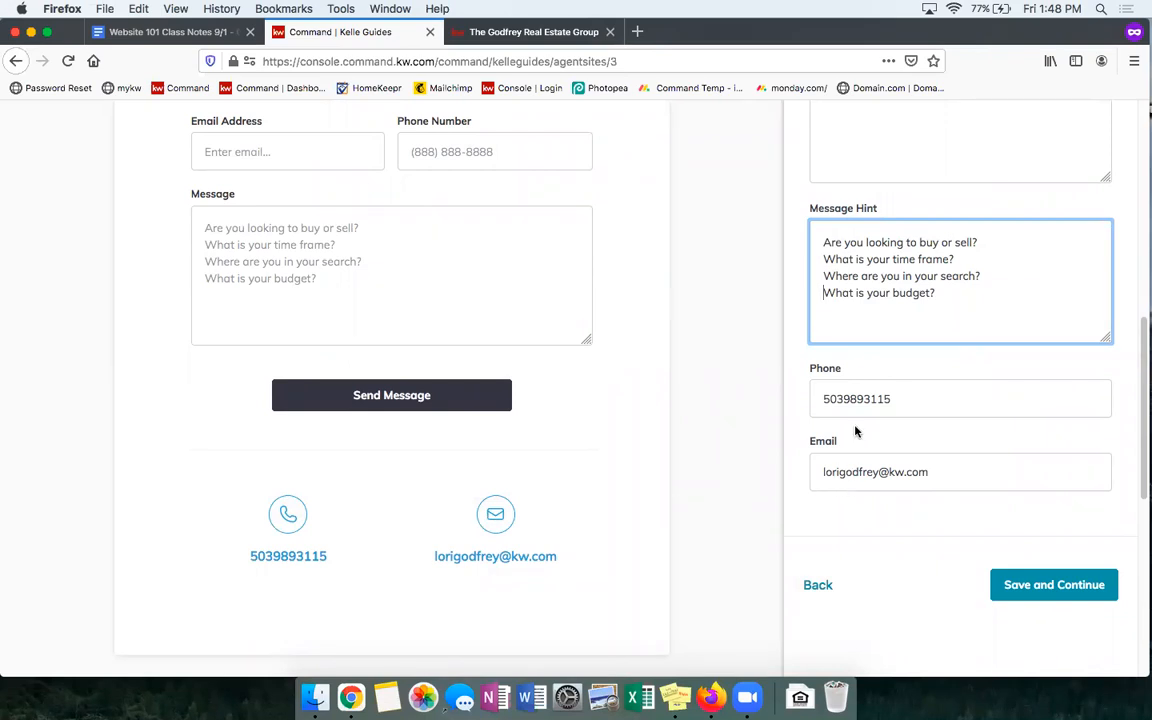
{"action": "left_click", "coordinate": [843, 398]}
{"action": "type", "text": "-989"}
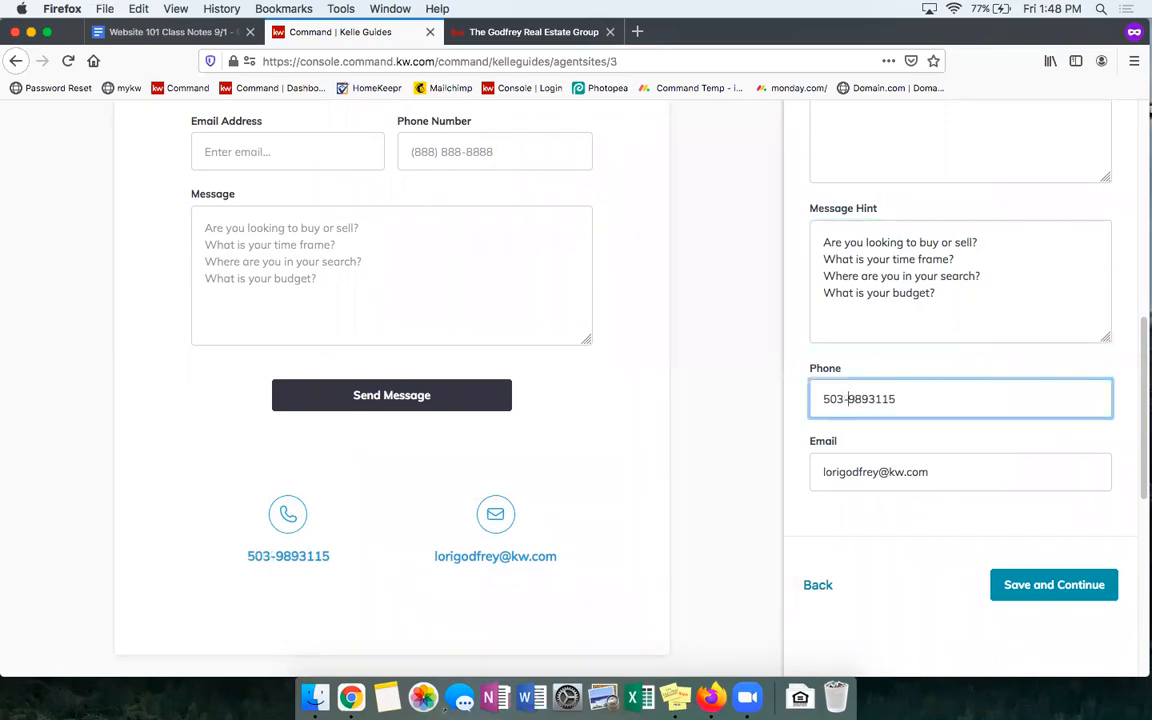
{"action": "type", "text": "-"}
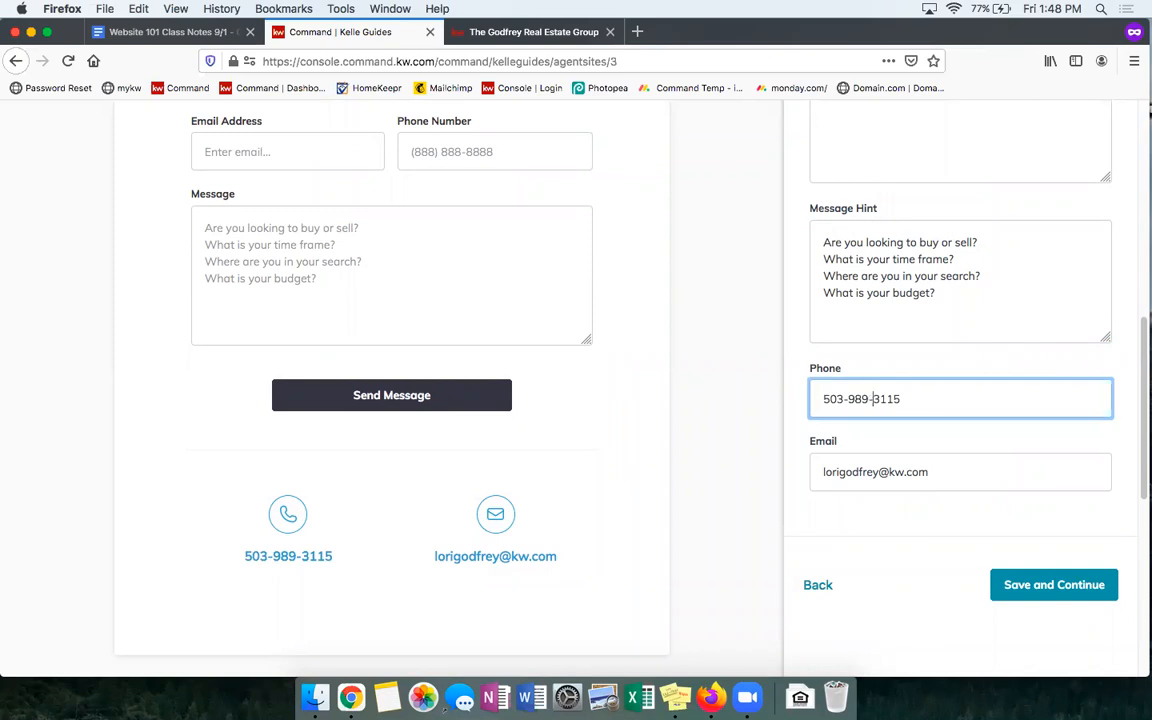
{"action": "left_click", "coordinate": [876, 357]}
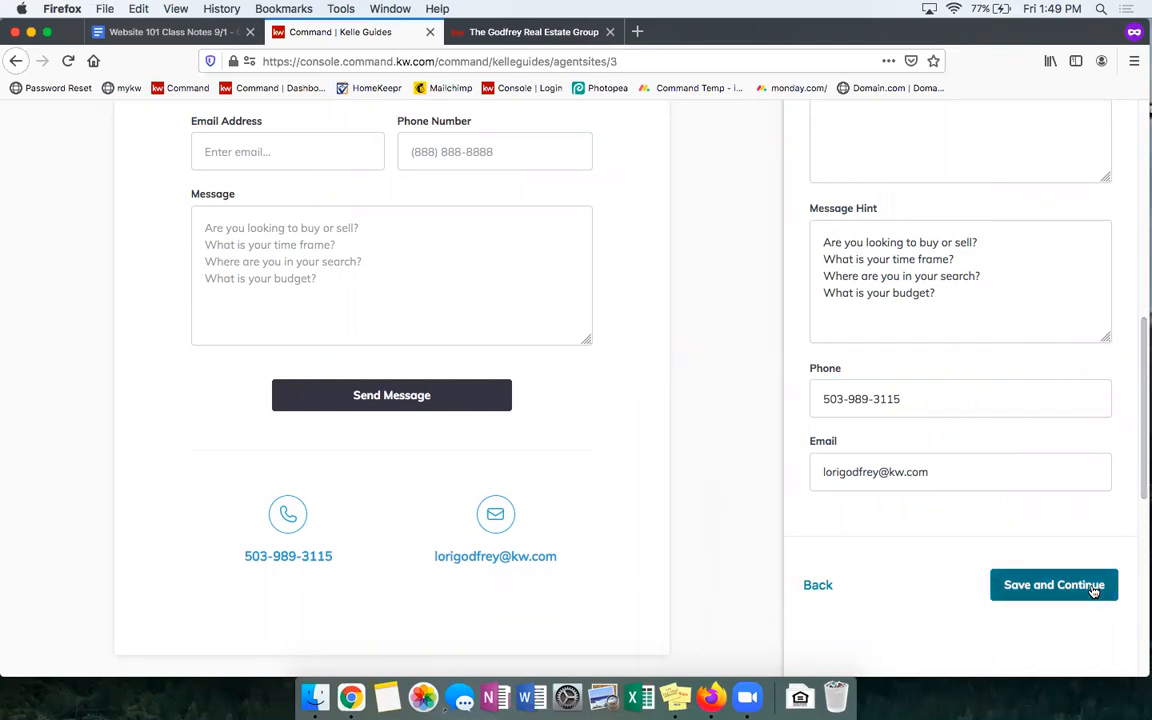
- Save the site content, look over the What's Next options, and close the Kelle Guide
{"action": "left_click", "coordinate": [1020, 588]}
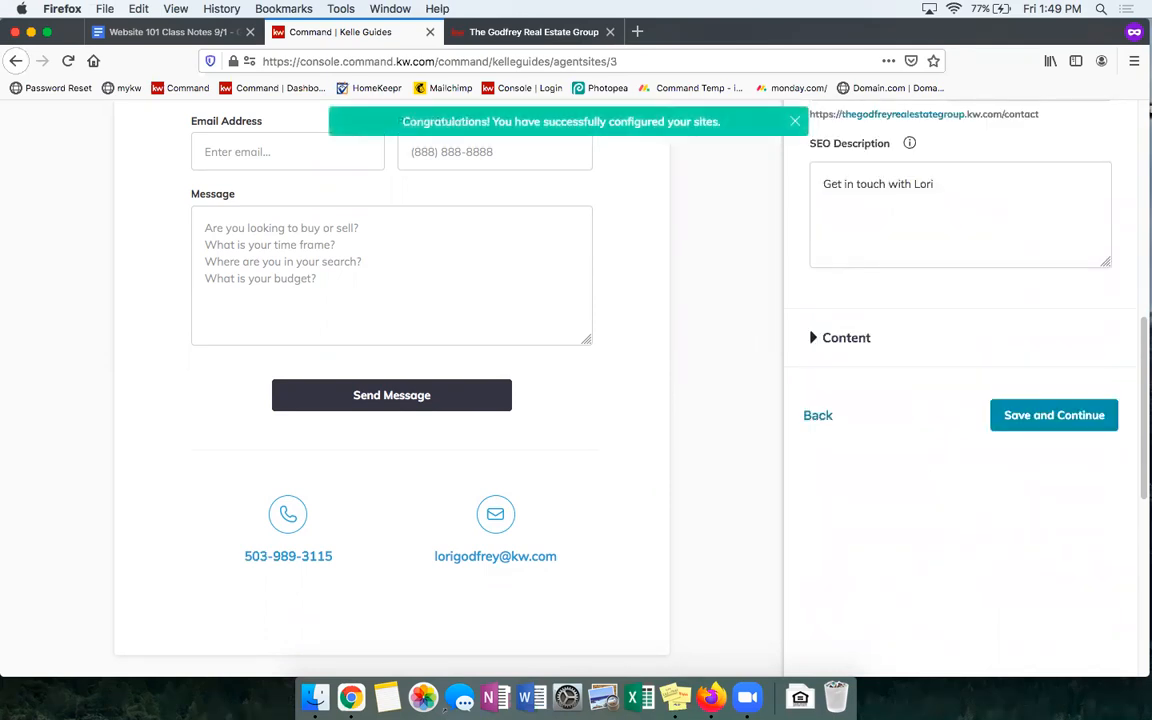
{"action": "scroll", "coordinate": [829, 427], "scroll_direction": "down", "scroll_amount": 2}
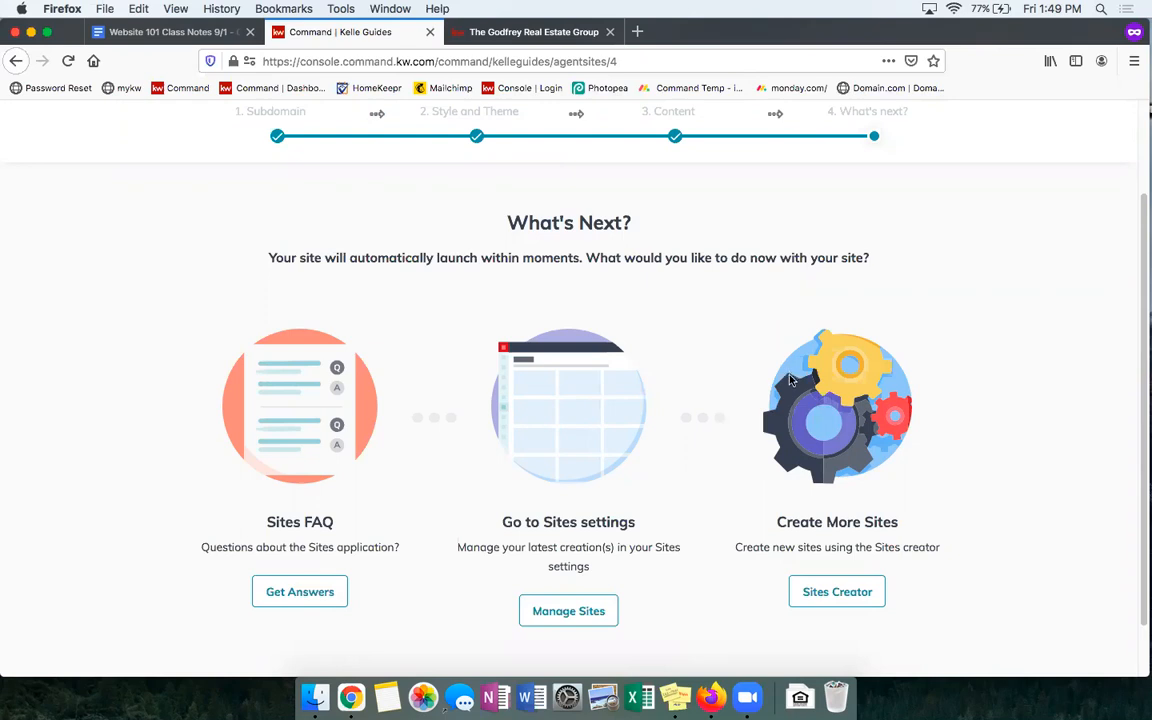
{"action": "scroll", "coordinate": [800, 370], "scroll_direction": "up", "scroll_amount": 2}
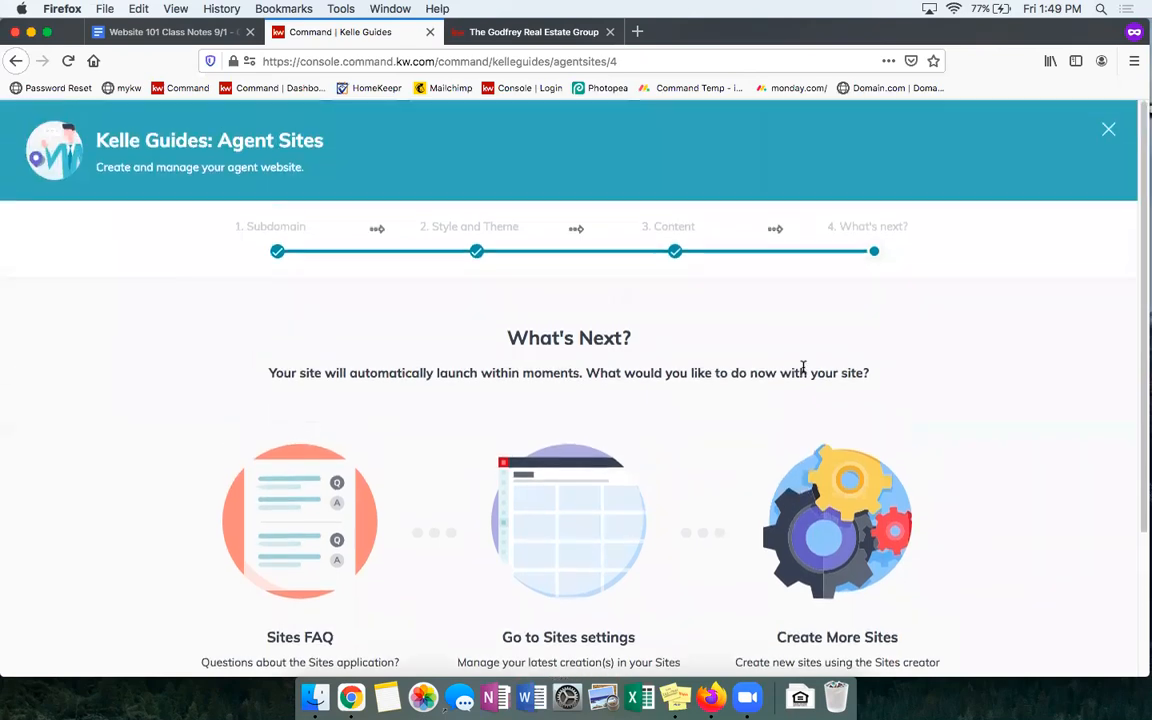
{"action": "left_click", "coordinate": [1110, 133]}
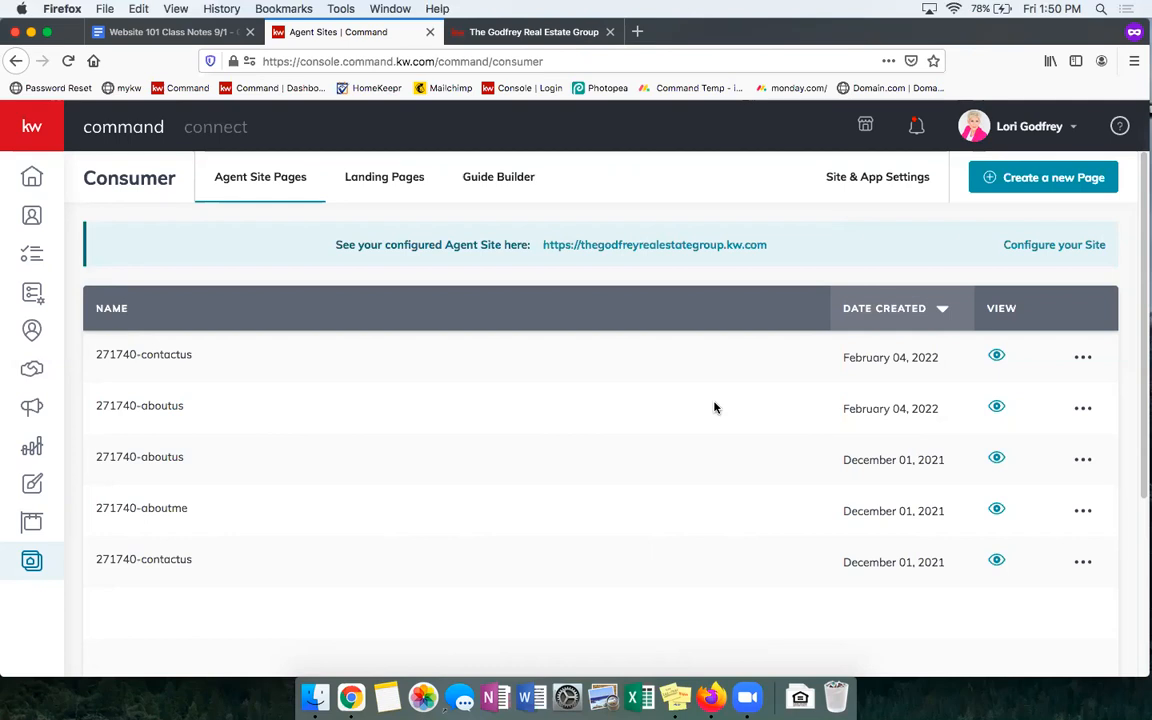
- Open the live agent site from its link, decline location access, and check the pages listed in its navigation menu
{"action": "left_click", "coordinate": [660, 245]}
{"action": "left_click", "coordinate": [91, 61]}
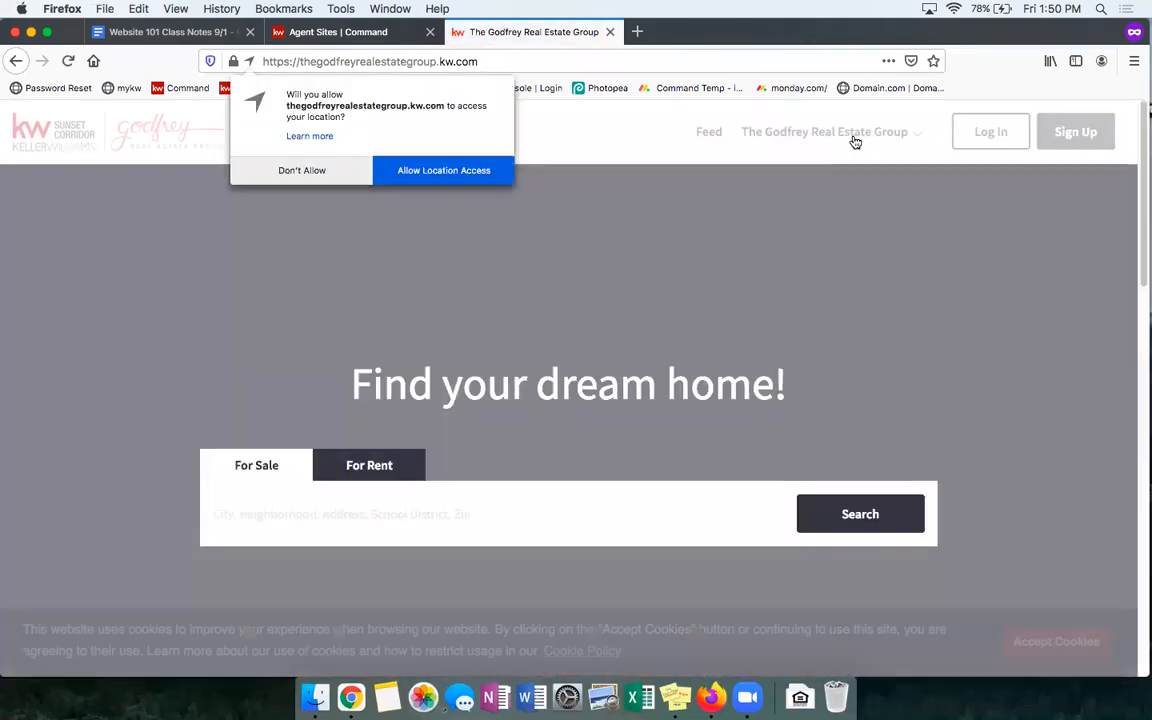
{"action": "left_click", "coordinate": [855, 142]}
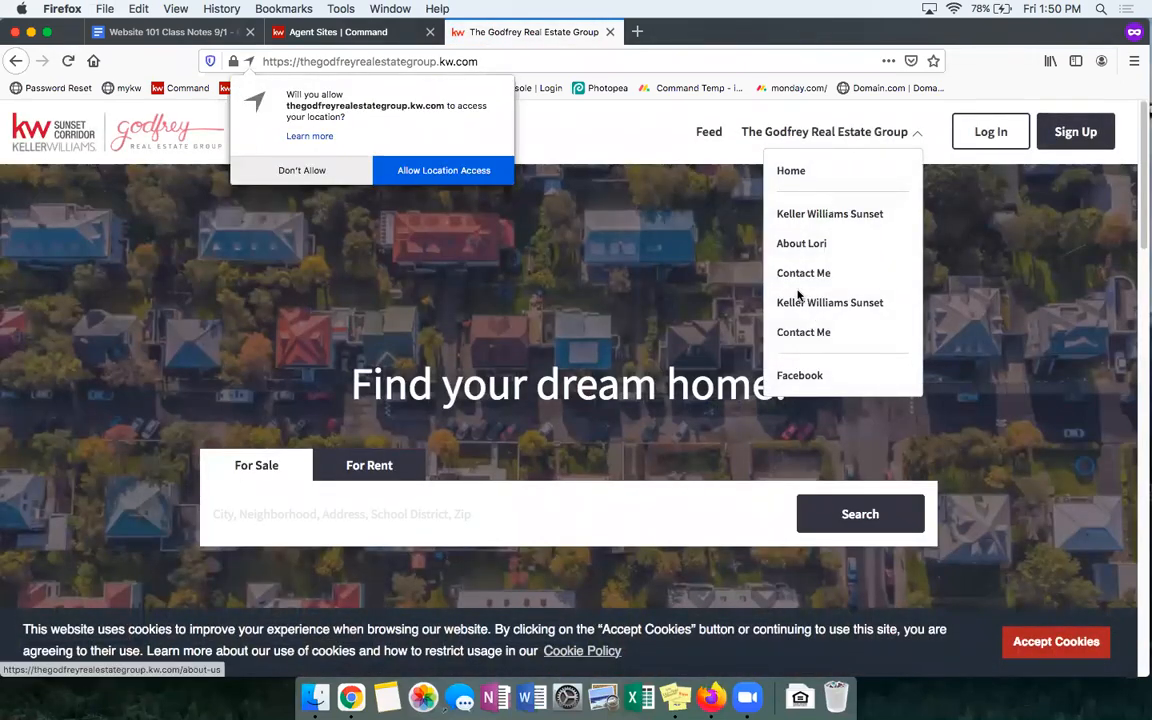
{"action": "left_click", "coordinate": [312, 173]}
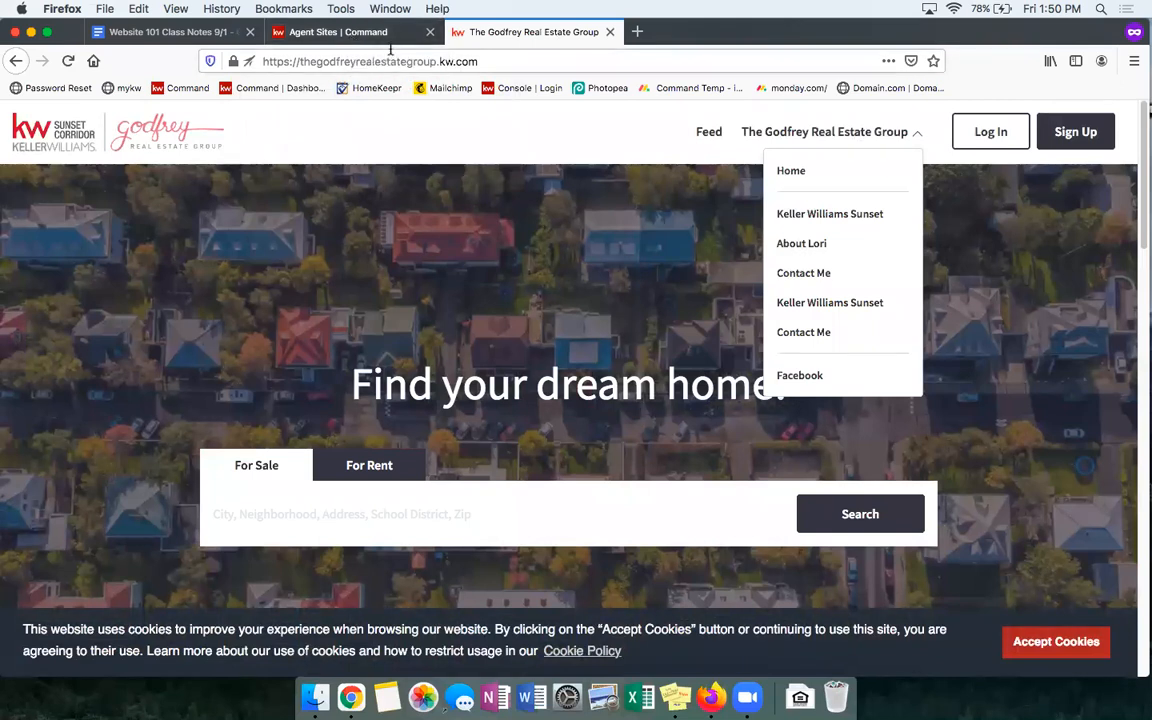
- Return to Command and open the Agent Site Pages section of the Site & App Settings
{"action": "left_click", "coordinate": [386, 36]}
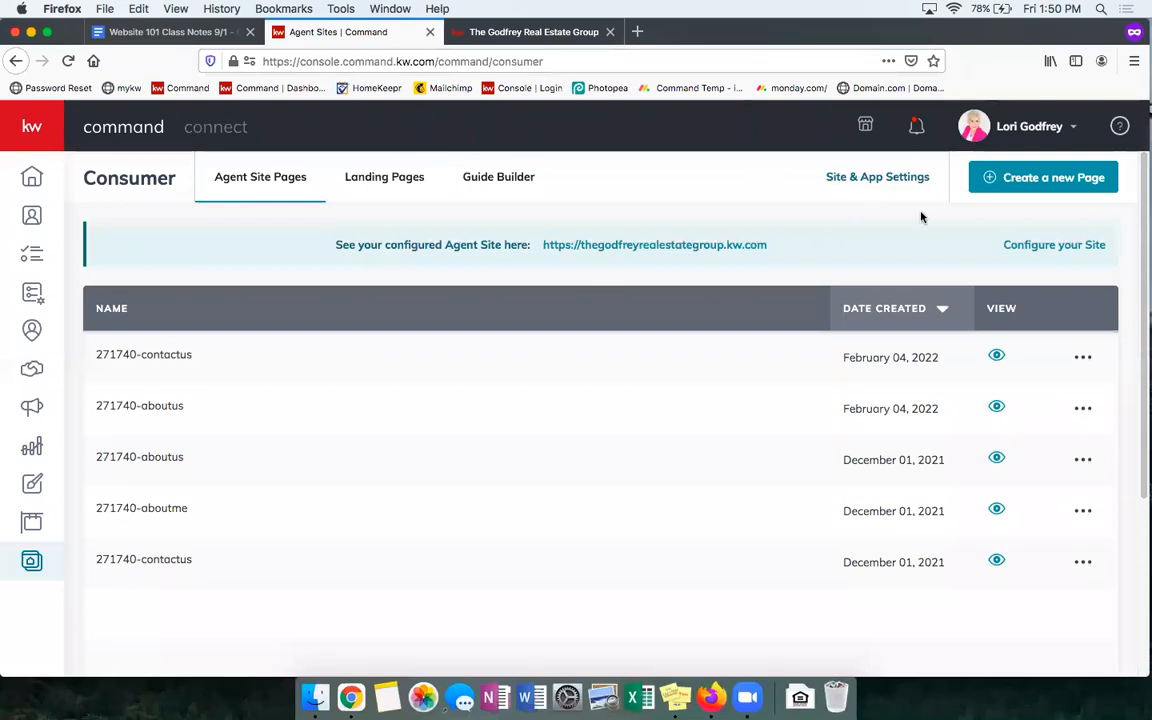
{"action": "left_click", "coordinate": [876, 182]}
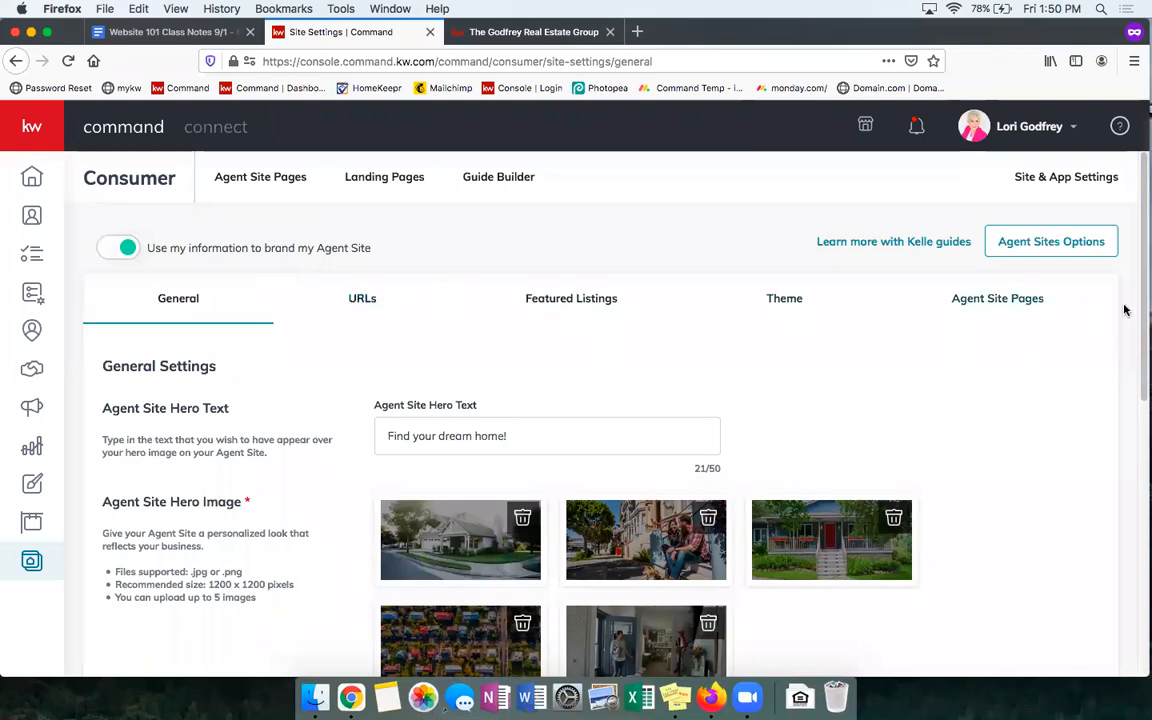
{"action": "left_click", "coordinate": [995, 300]}
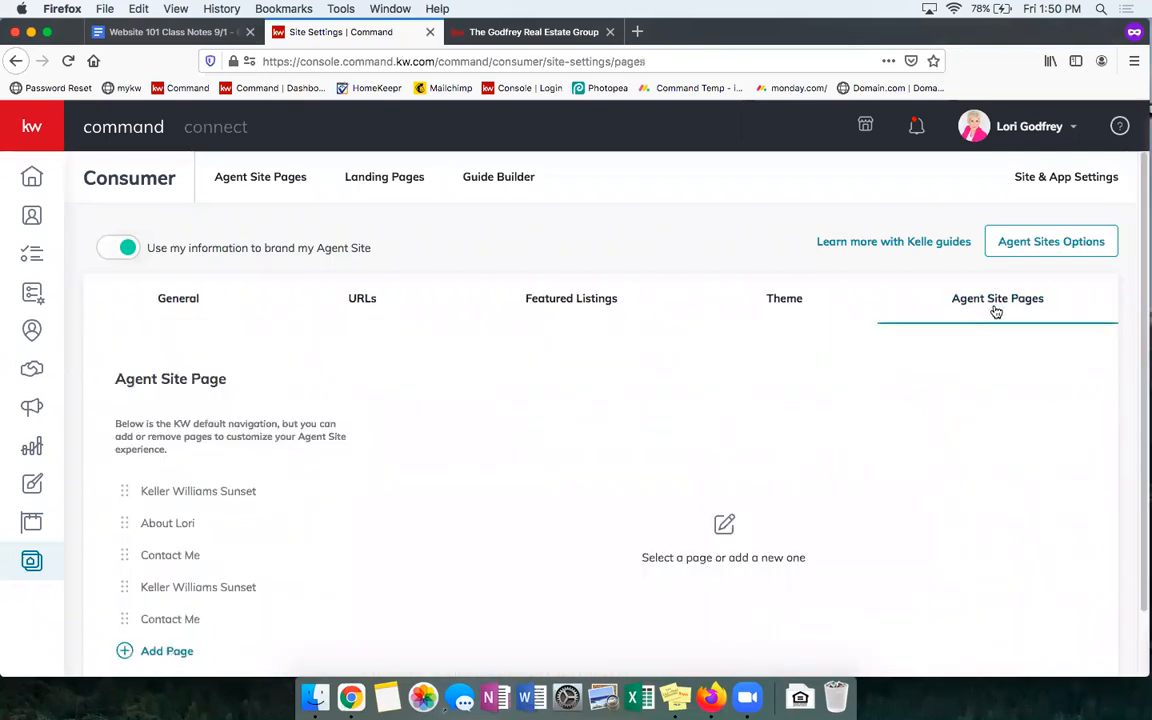
- Open the first Keller Williams Sunset page in the navigation list and review its page title, URL slug and SEO description
{"action": "scroll", "coordinate": [717, 384], "scroll_direction": "down", "scroll_amount": 1}
{"action": "scroll", "coordinate": [717, 384], "scroll_direction": "down", "scroll_amount": 1}
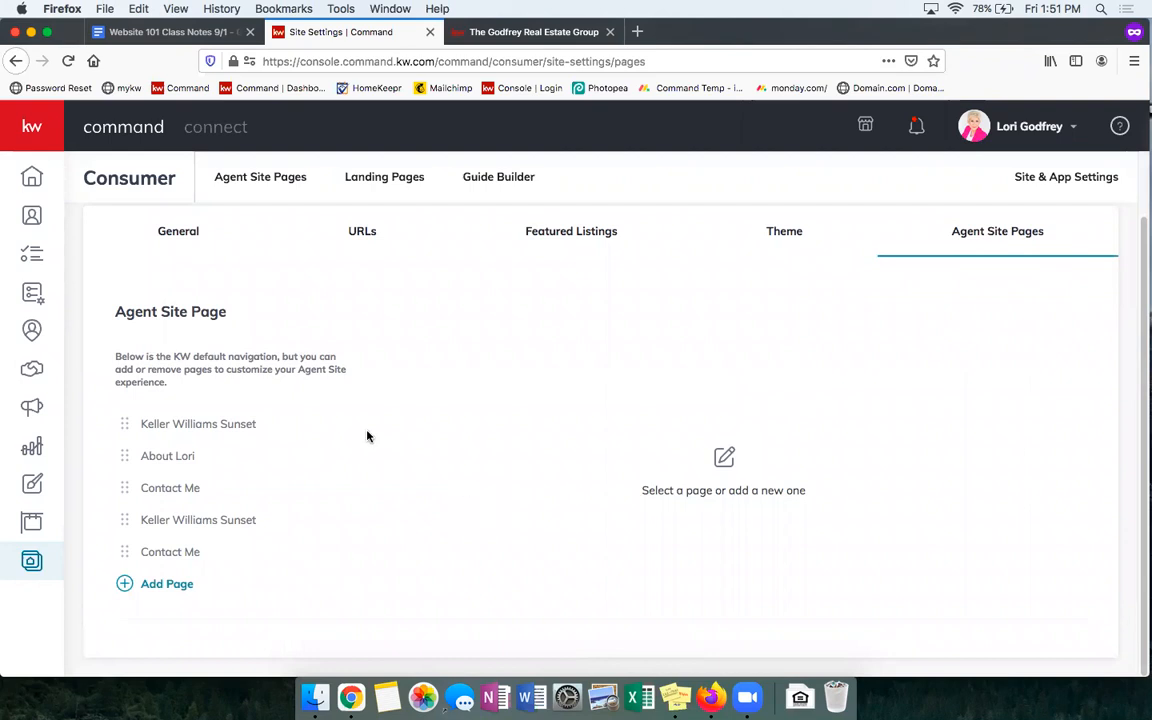
{"action": "left_click", "coordinate": [155, 427]}
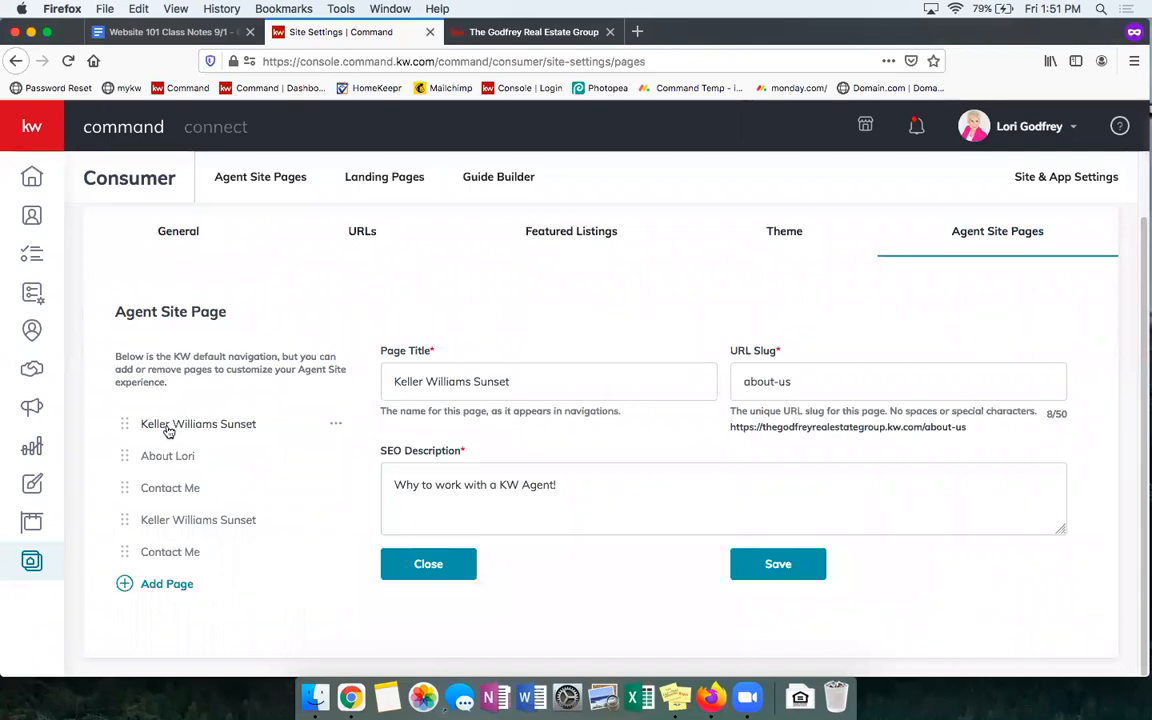
{"action": "left_click", "coordinate": [550, 382]}
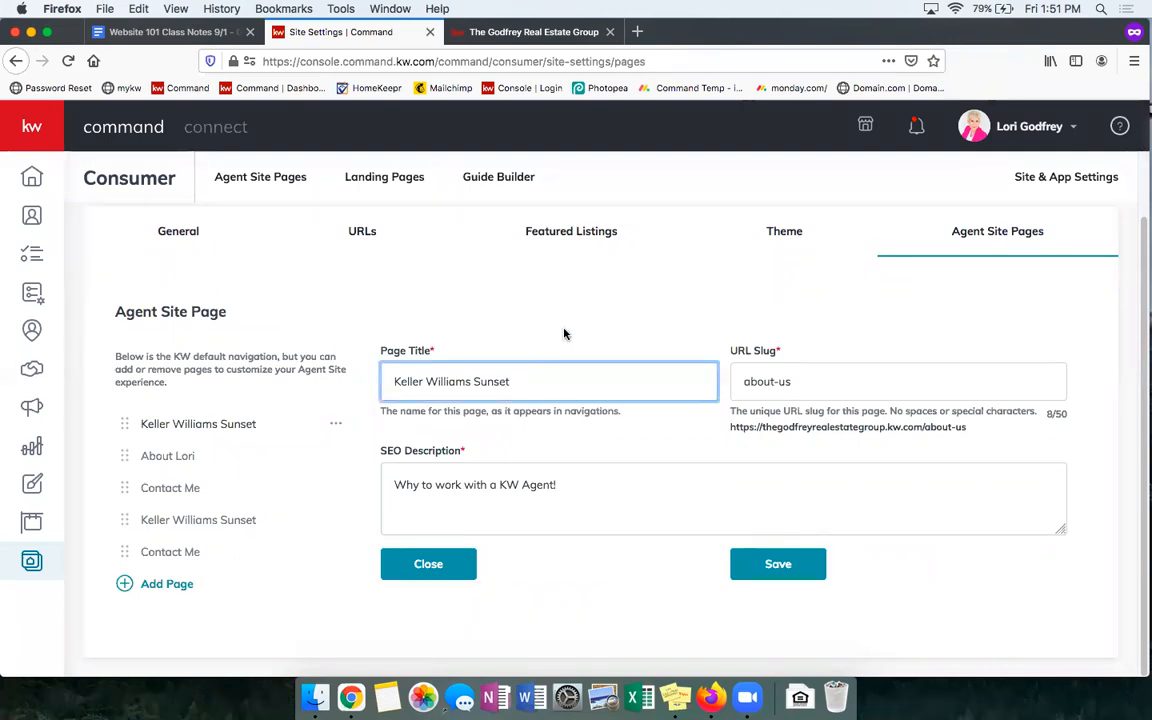
{"action": "left_click", "coordinate": [844, 381]}
{"action": "left_click", "coordinate": [568, 488]}
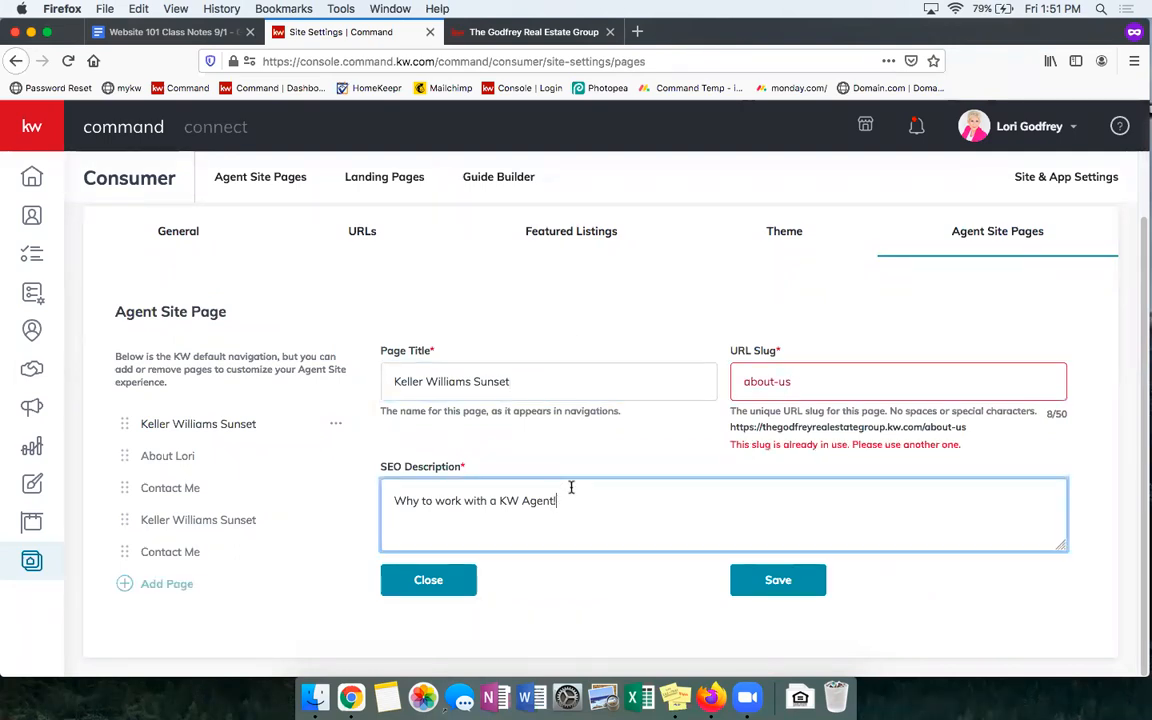
{"action": "left_click", "coordinate": [548, 456]}
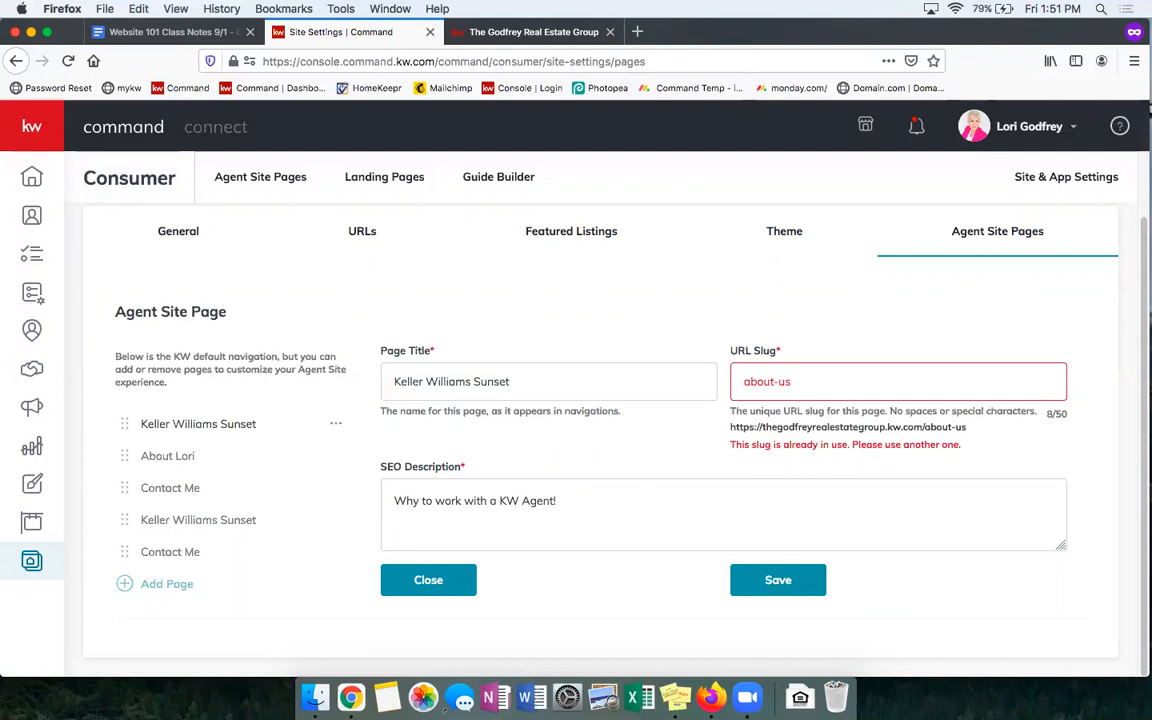
- Delete the duplicate Keller Williams Sunset page, the lower of the two entries in the navigation list, and confirm the deletion
{"action": "left_click", "coordinate": [152, 586]}
{"action": "left_click", "coordinate": [335, 527]}
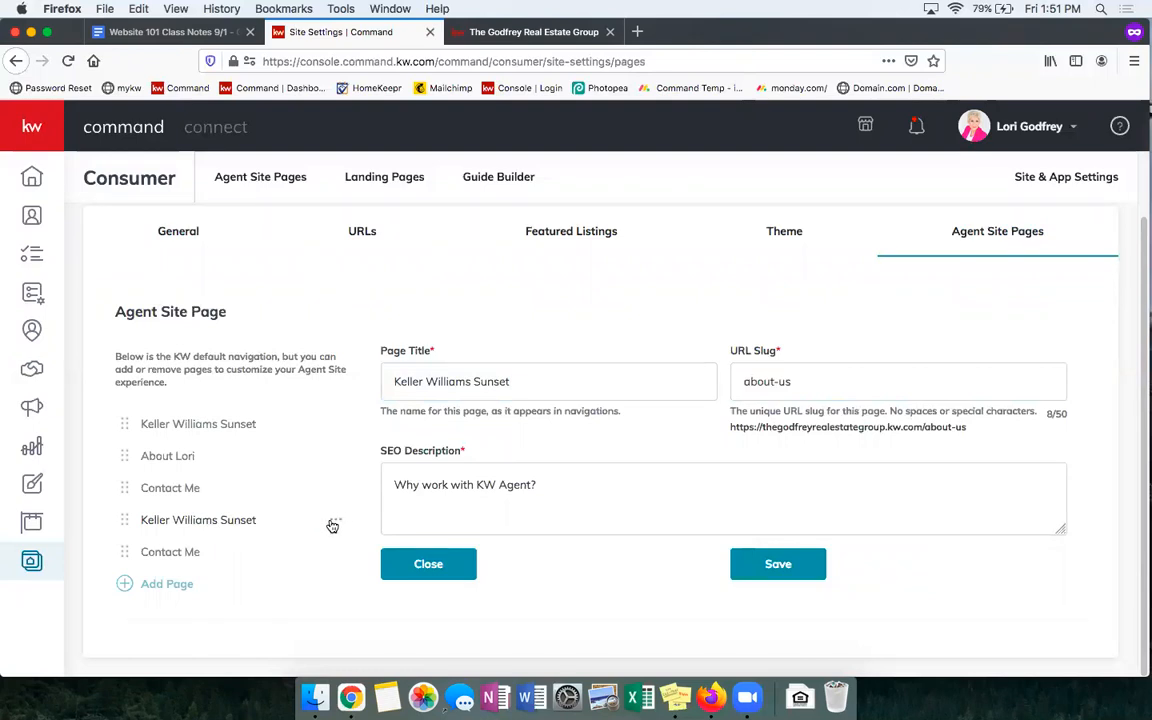
{"action": "left_click", "coordinate": [337, 524]}
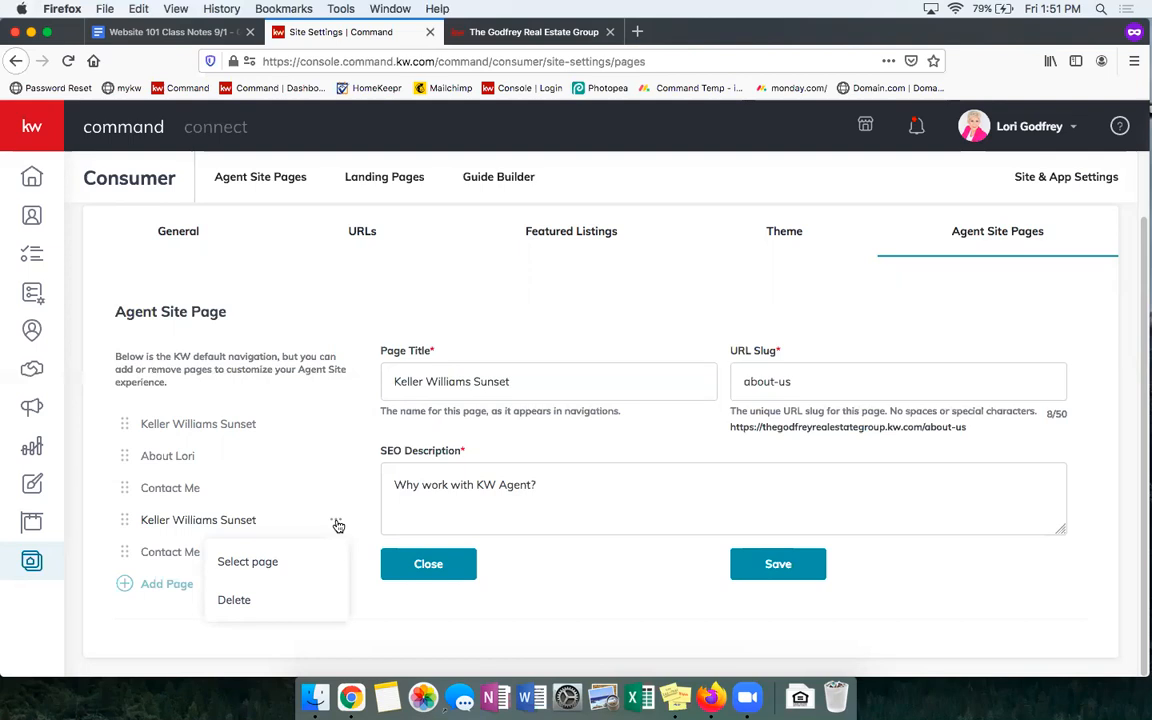
{"action": "left_click", "coordinate": [240, 600]}
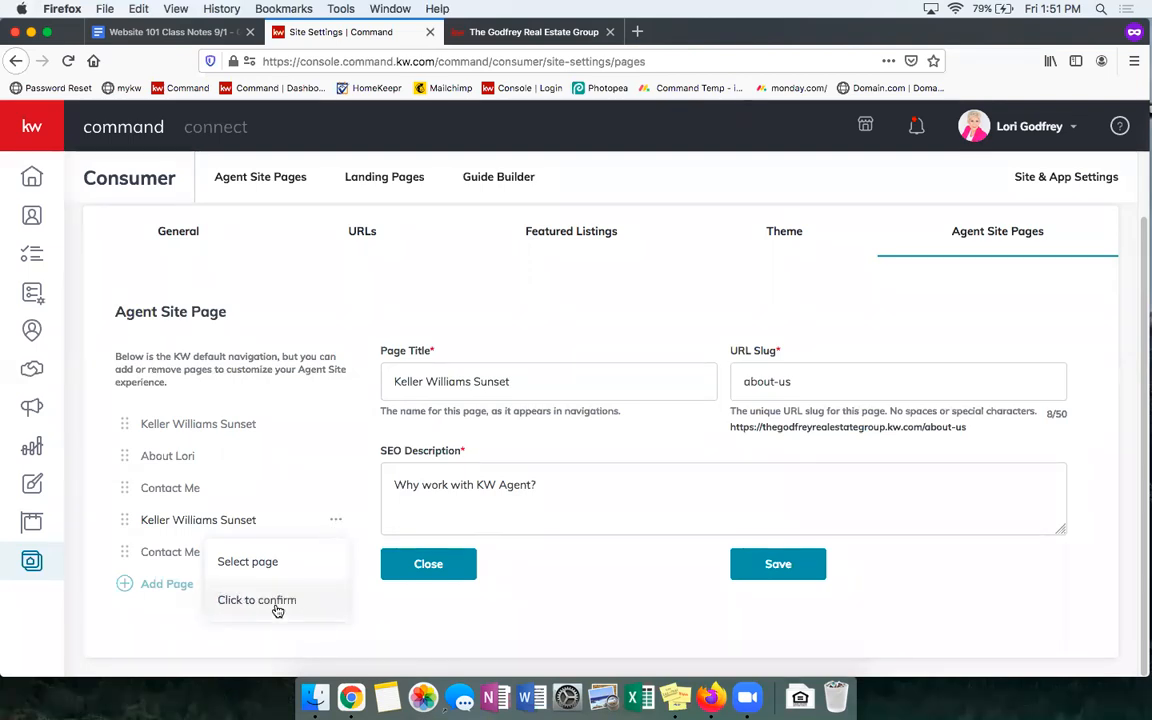
{"action": "left_click", "coordinate": [262, 600]}
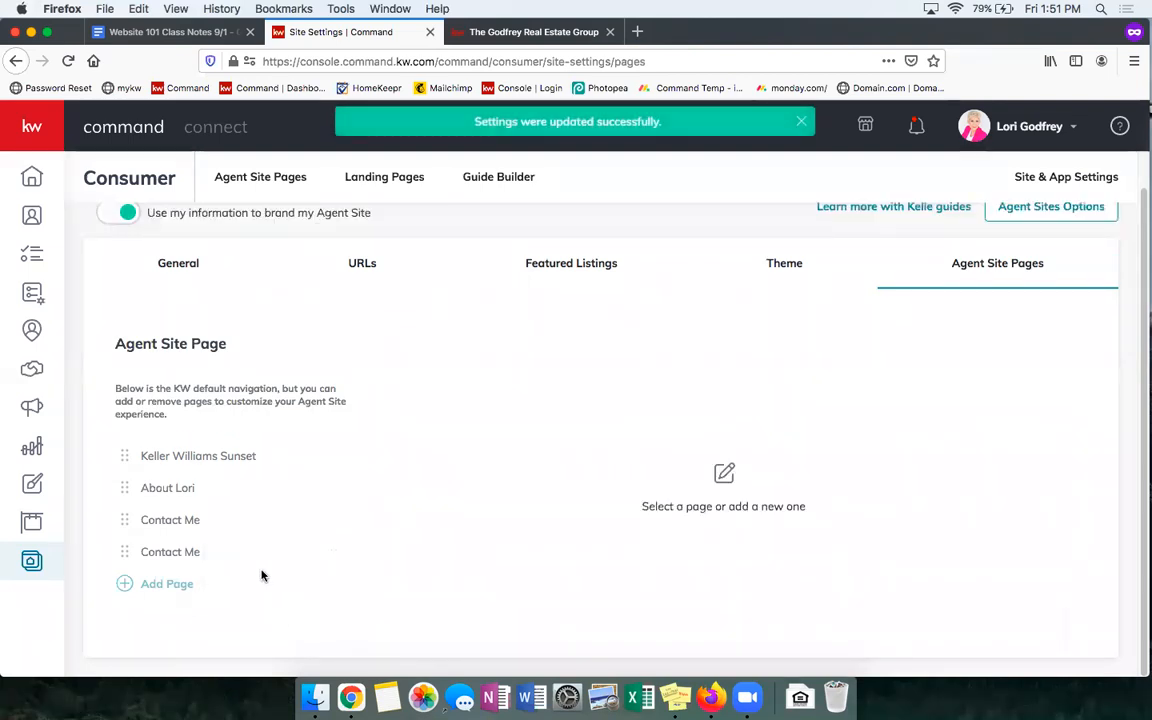
- Delete the duplicate Contact Me page at the end of the navigation list and confirm the deletion
{"action": "left_click", "coordinate": [179, 556]}
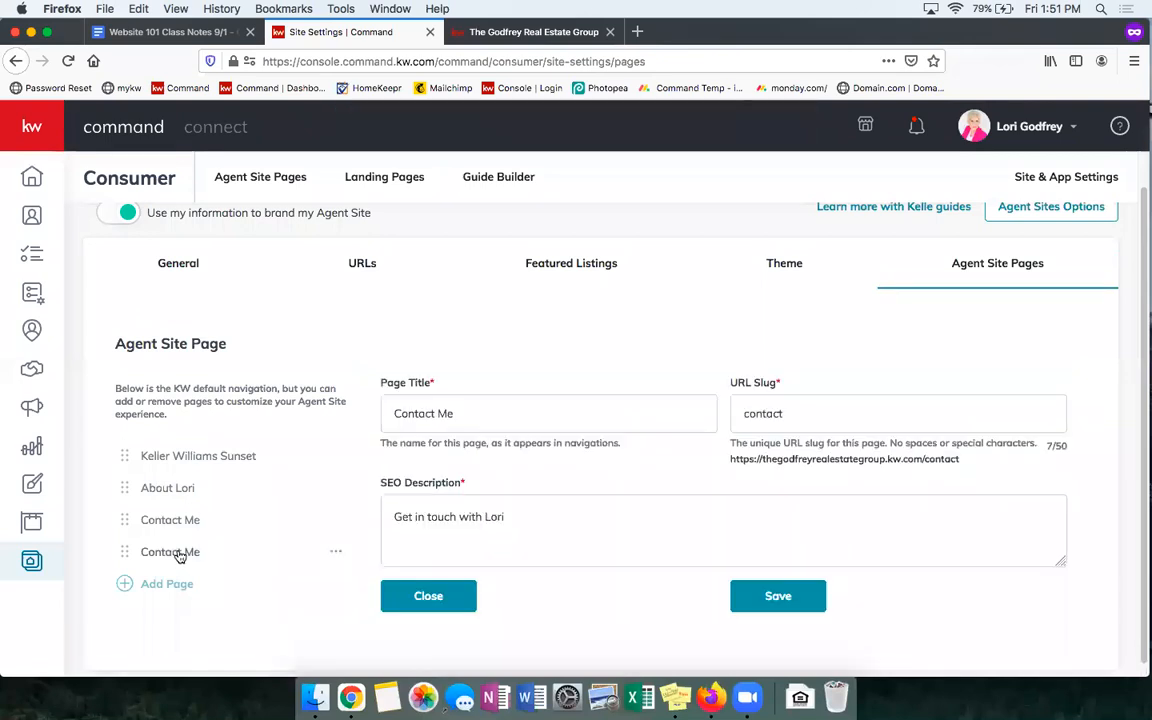
{"action": "left_click", "coordinate": [336, 552]}
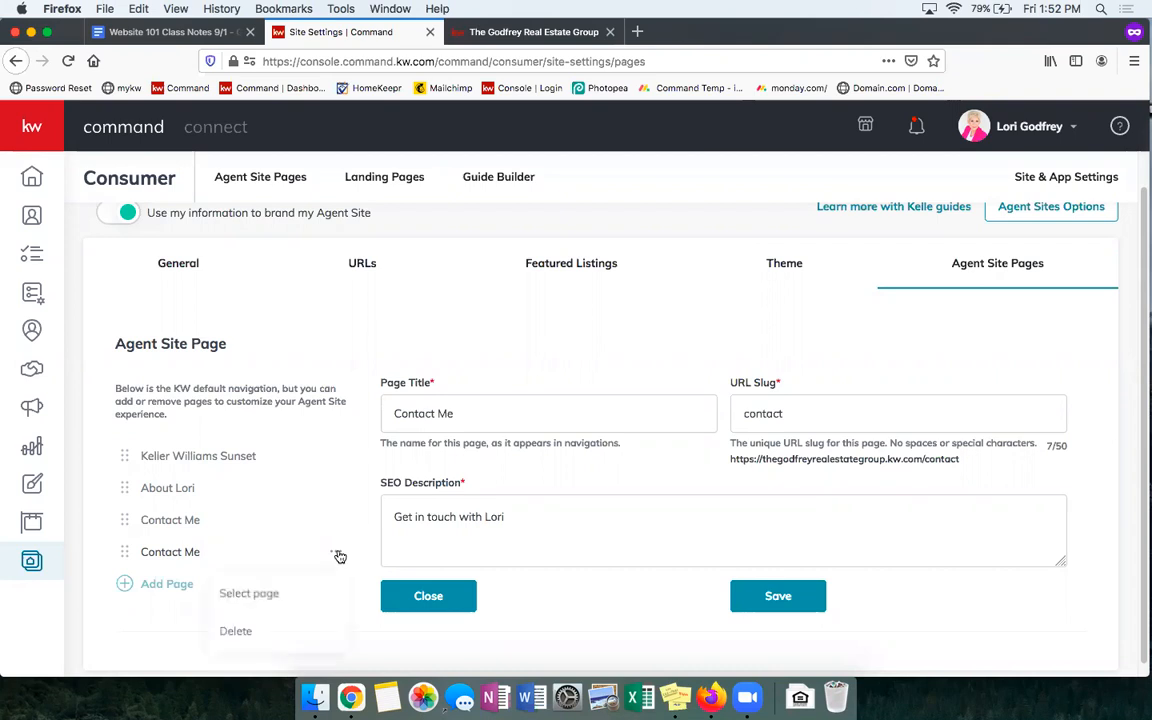
{"action": "left_click", "coordinate": [232, 635]}
{"action": "left_click", "coordinate": [232, 635]}
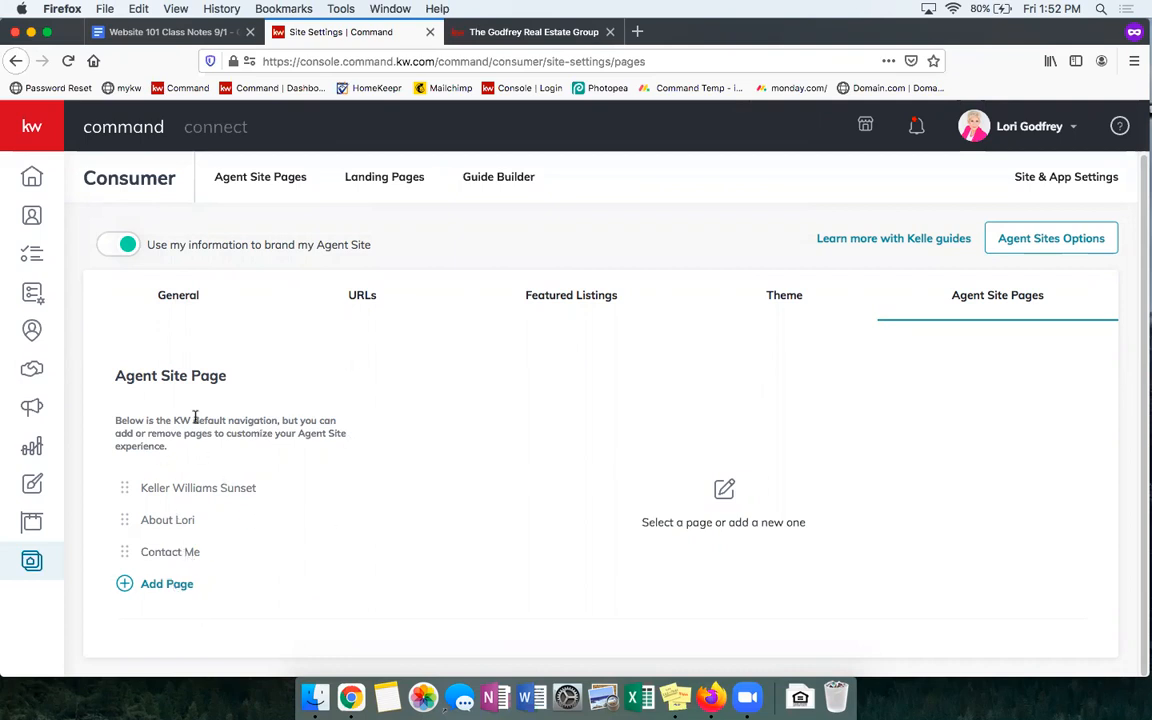
- Reload the live agent site, check the pages in its navigation menu, and decline location access
{"action": "left_click", "coordinate": [513, 38]}
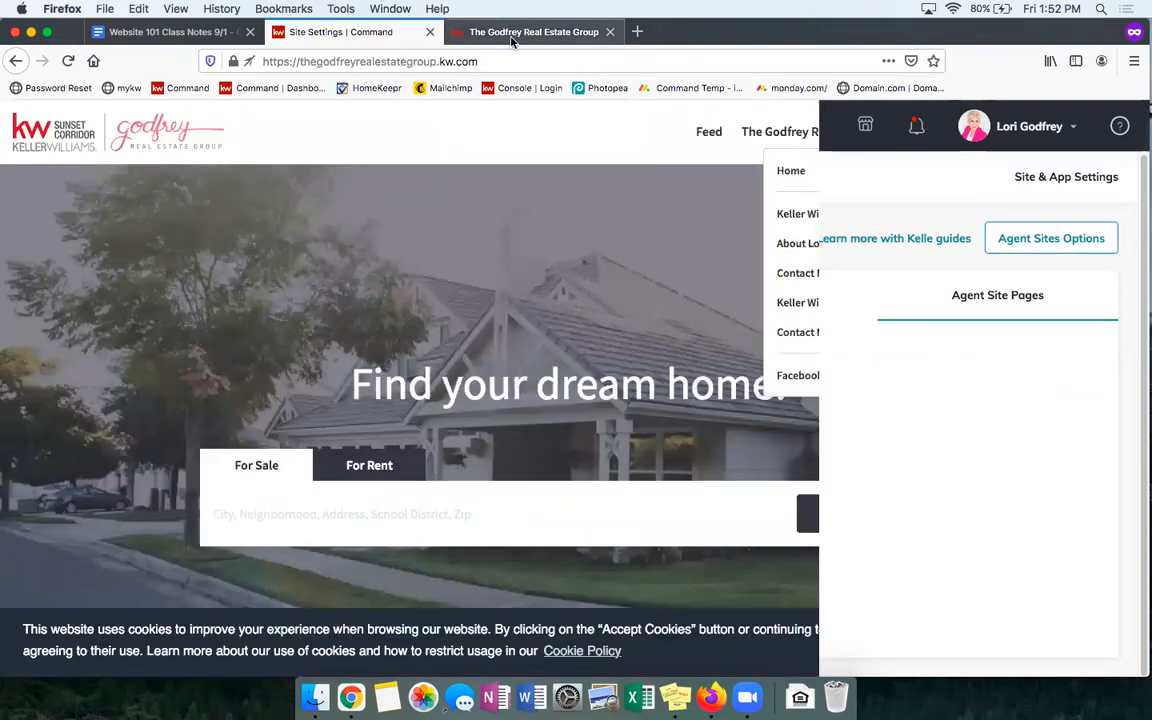
{"action": "left_click", "coordinate": [68, 61]}
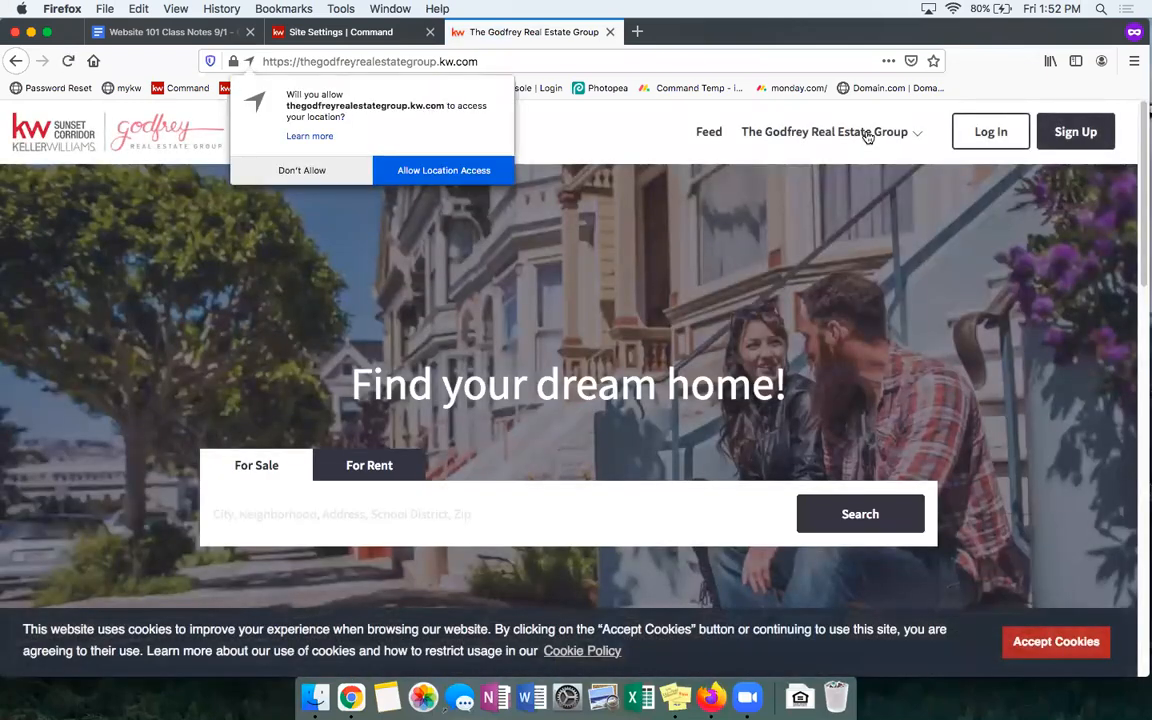
{"action": "left_click", "coordinate": [868, 134]}
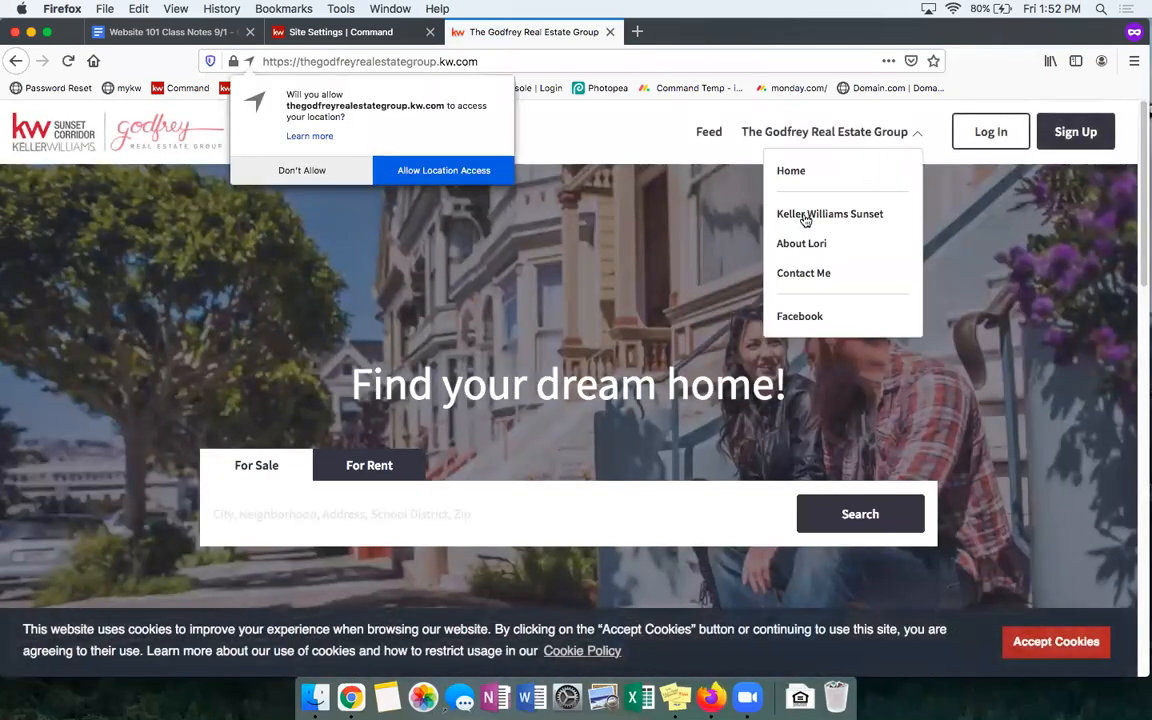
{"action": "left_click", "coordinate": [301, 170]}
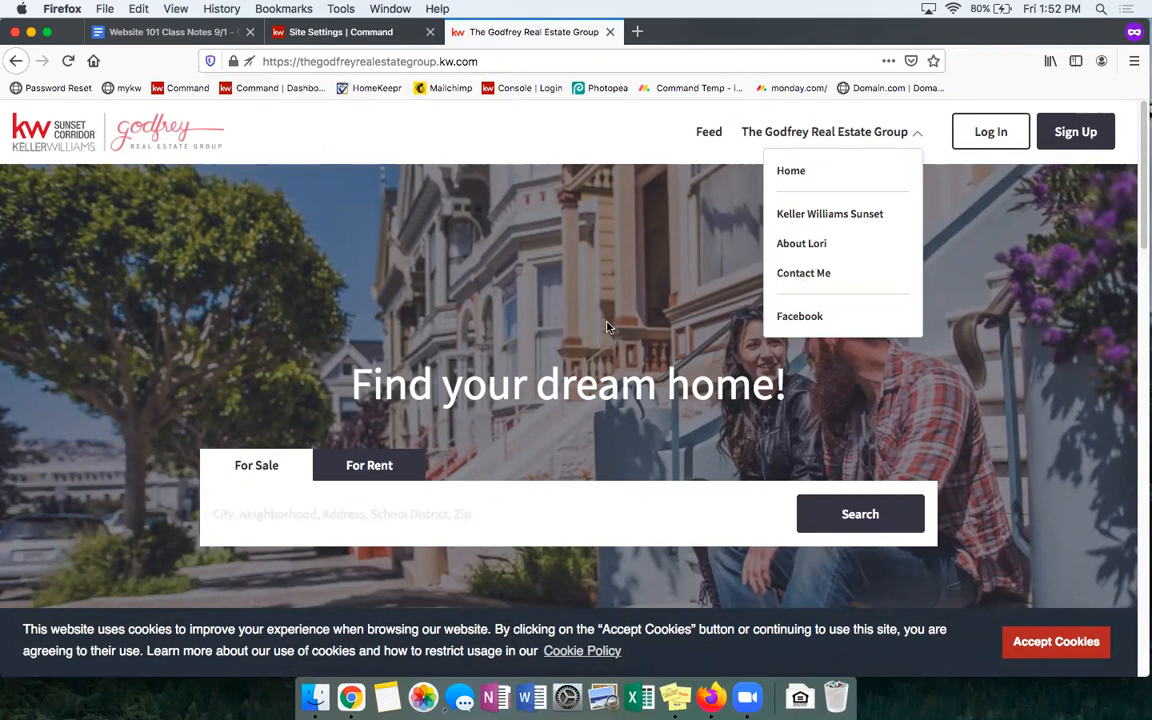
- Return to Command, try moving the agent's About page within the navigation list, and view its page details
{"action": "left_click", "coordinate": [341, 31]}
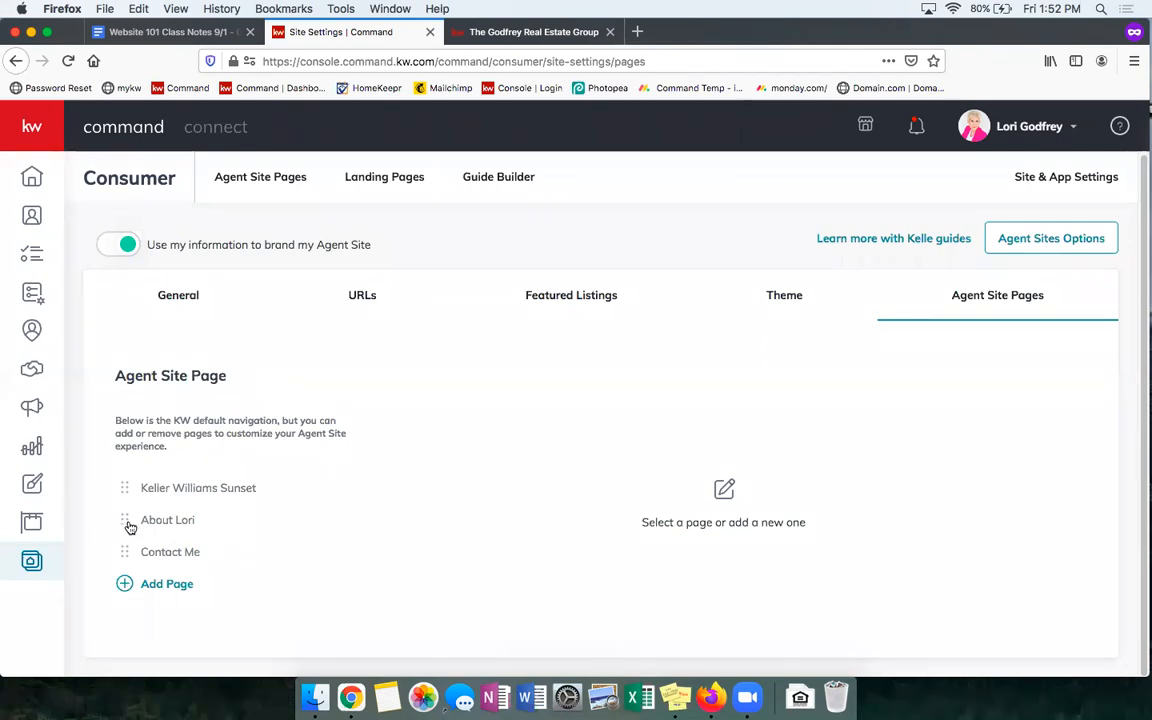
{"action": "mouse_move", "coordinate": [125, 523]}
{"action": "left_mouse_down"}
{"action": "mouse_move", "coordinate": [123, 492]}
{"action": "mouse_move", "coordinate": [132, 554]}
{"action": "mouse_move", "coordinate": [134, 530]}
{"action": "left_mouse_up"}
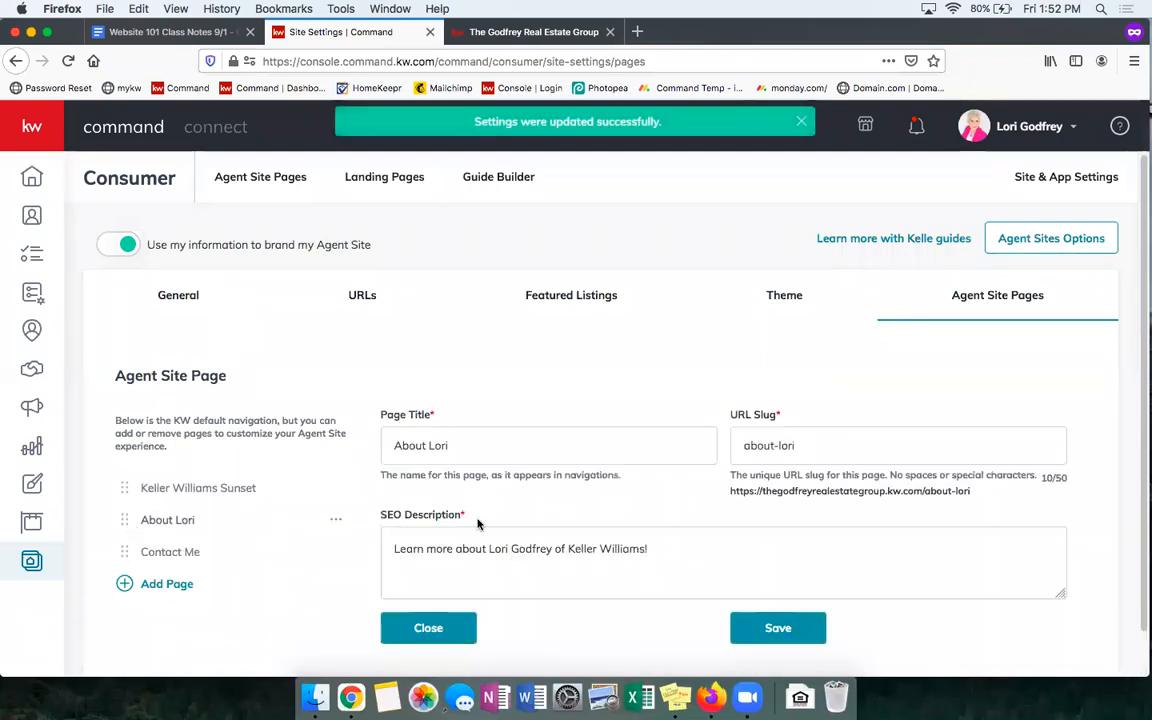
{"action": "scroll", "coordinate": [536, 573], "scroll_direction": "down", "scroll_amount": 1}
{"action": "scroll", "coordinate": [537, 575], "scroll_direction": "up", "scroll_amount": 1}
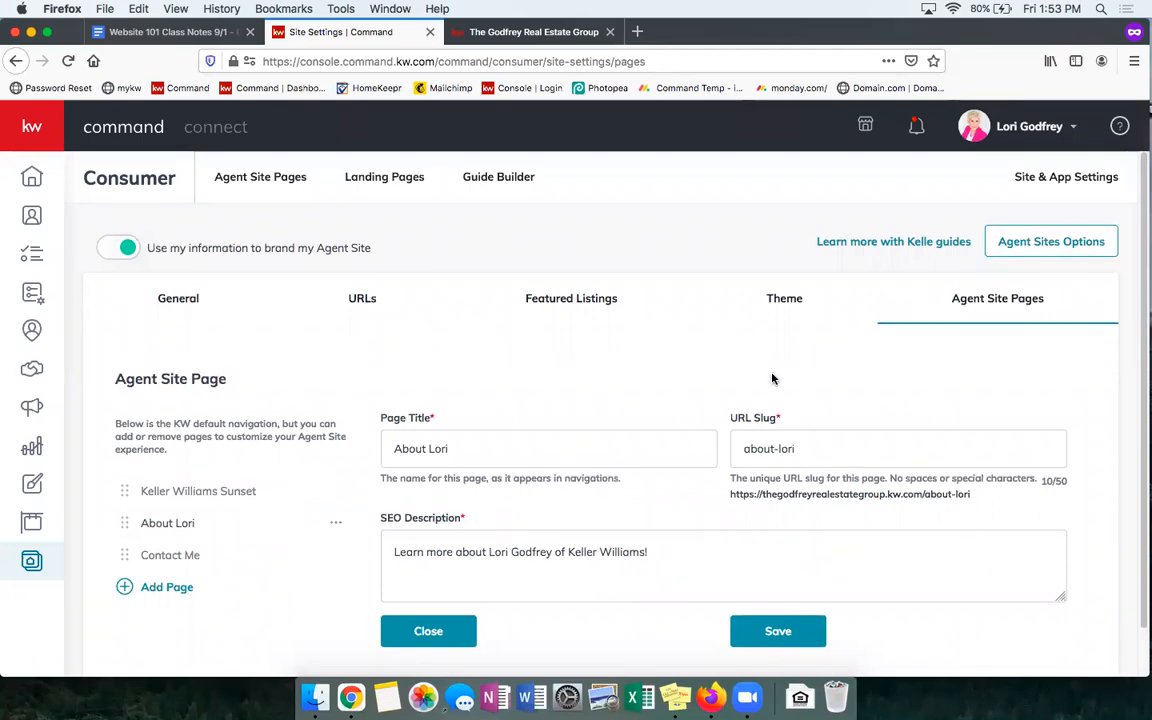
- Open the Theme section and review the KW Red and KW Dark color theme options
{"action": "left_click", "coordinate": [779, 302]}
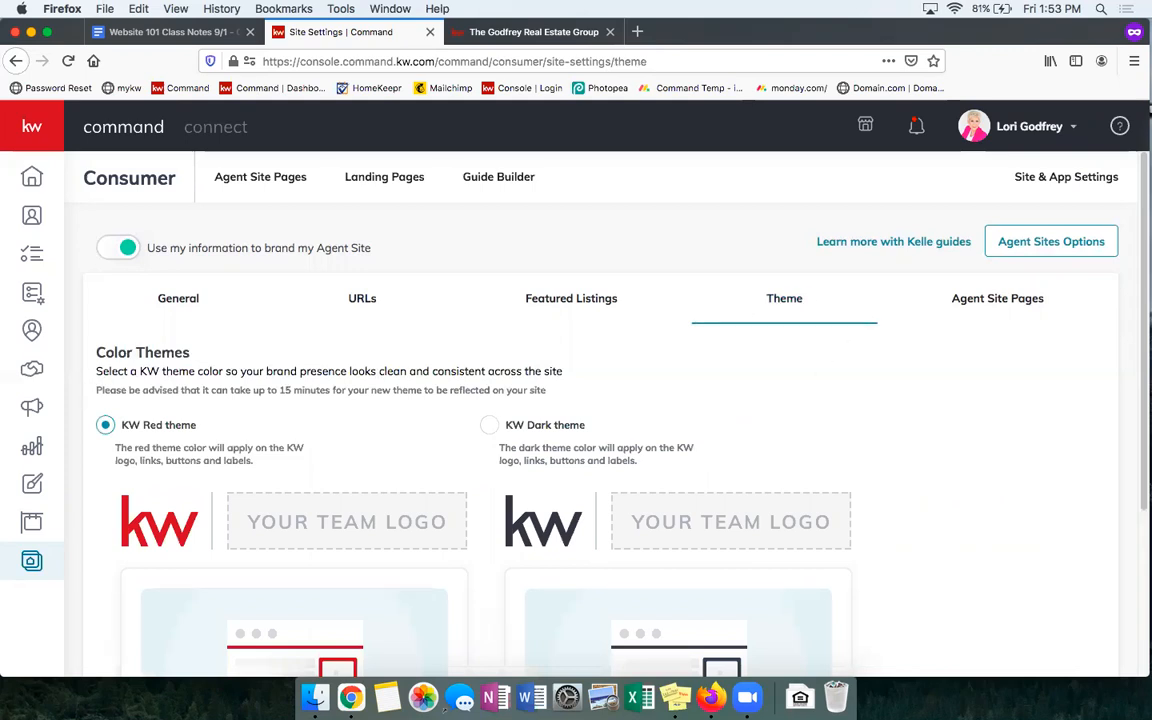
{"action": "scroll", "coordinate": [388, 465], "scroll_direction": "down", "scroll_amount": 3}
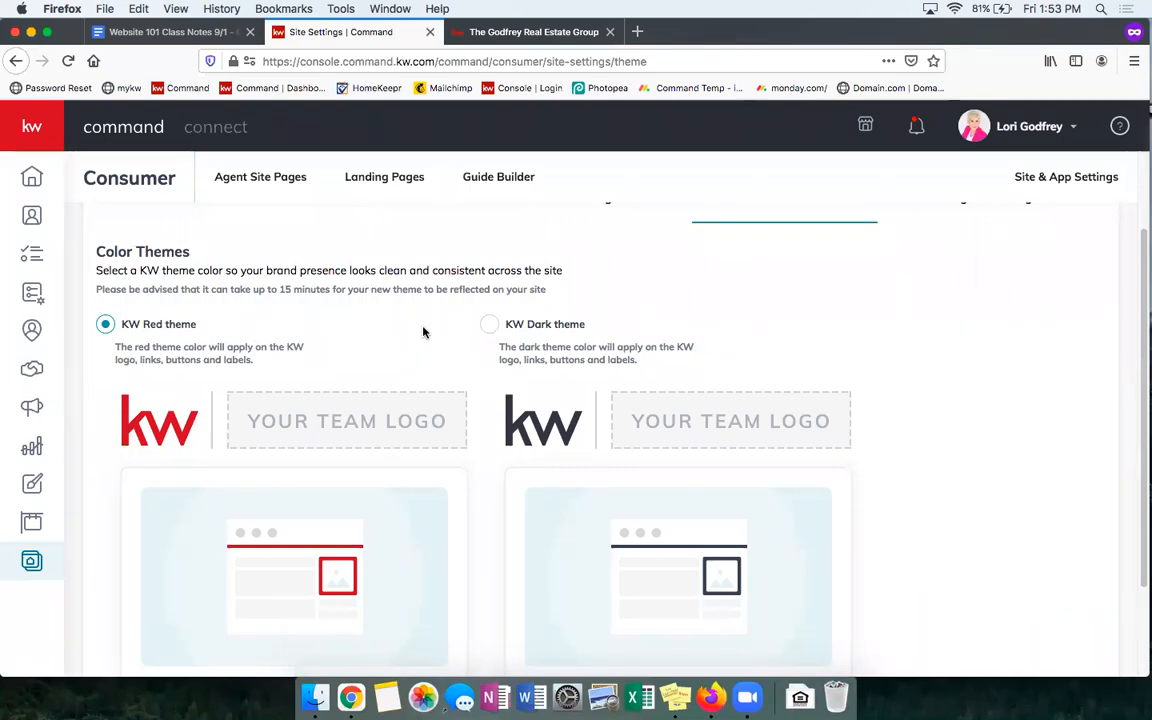
{"action": "left_click_drag", "start_coordinate": [330, 289], "coordinate": [281, 289]}
{"action": "left_click", "coordinate": [281, 291]}
{"action": "scroll", "coordinate": [329, 331], "scroll_direction": "up", "scroll_amount": 1}
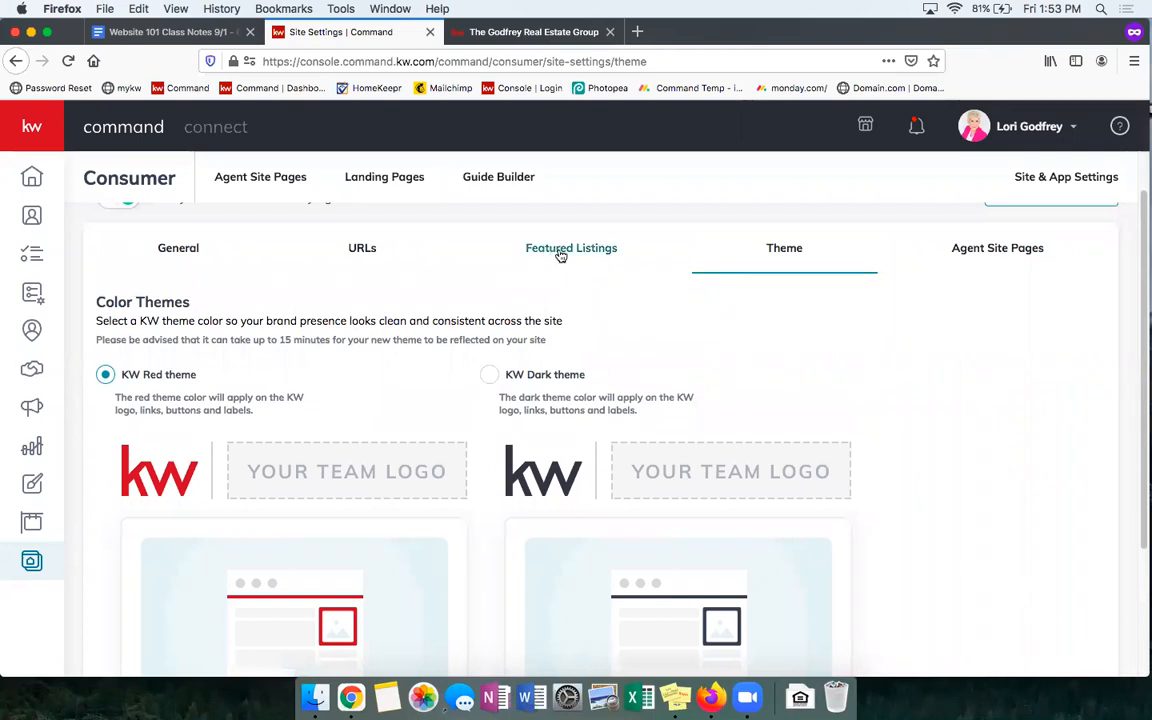
- Open the Featured Listings settings, switch to the live agent site, and examine its Featured Listings and contact form sections
{"action": "left_click", "coordinate": [527, 249]}
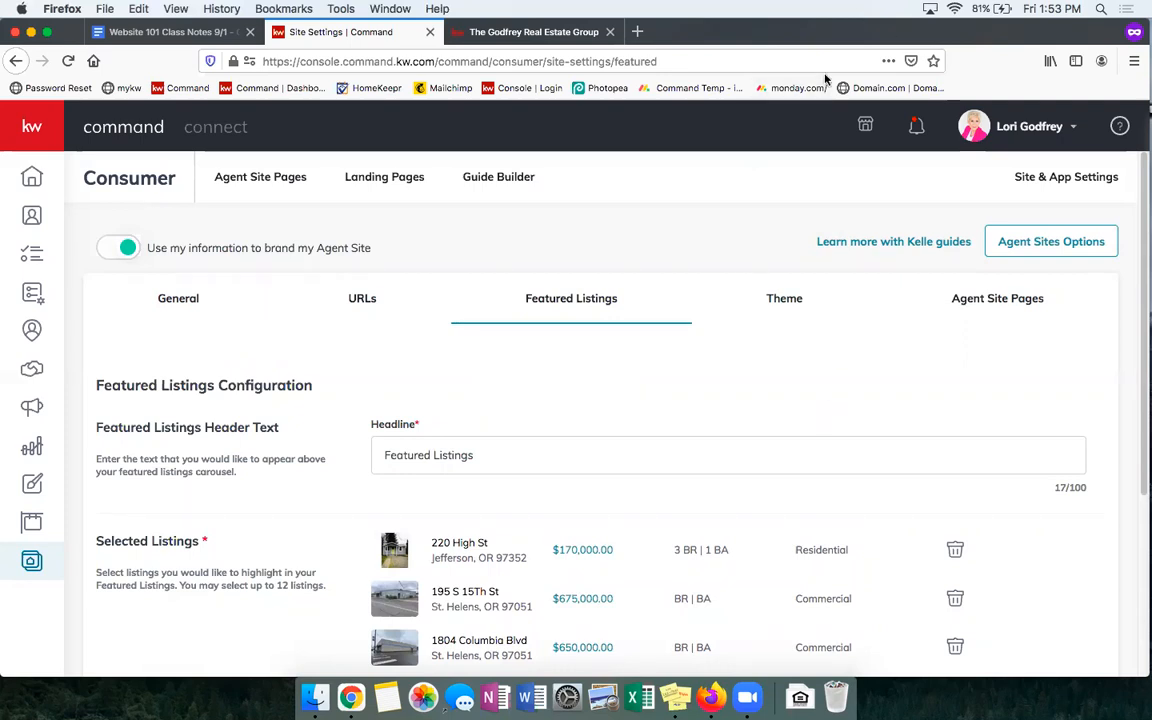
{"action": "left_click", "coordinate": [551, 36]}
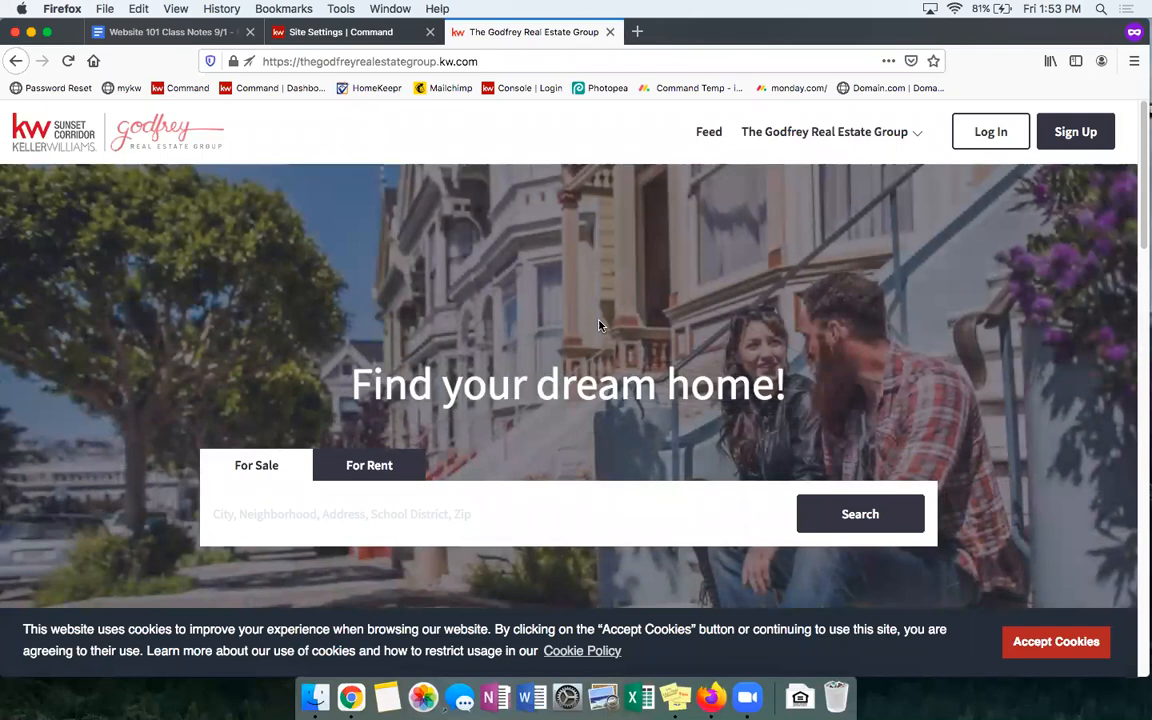
{"action": "scroll", "coordinate": [600, 322], "scroll_direction": "down", "scroll_amount": 5}
{"action": "scroll", "coordinate": [600, 322], "scroll_direction": "down", "scroll_amount": 5}
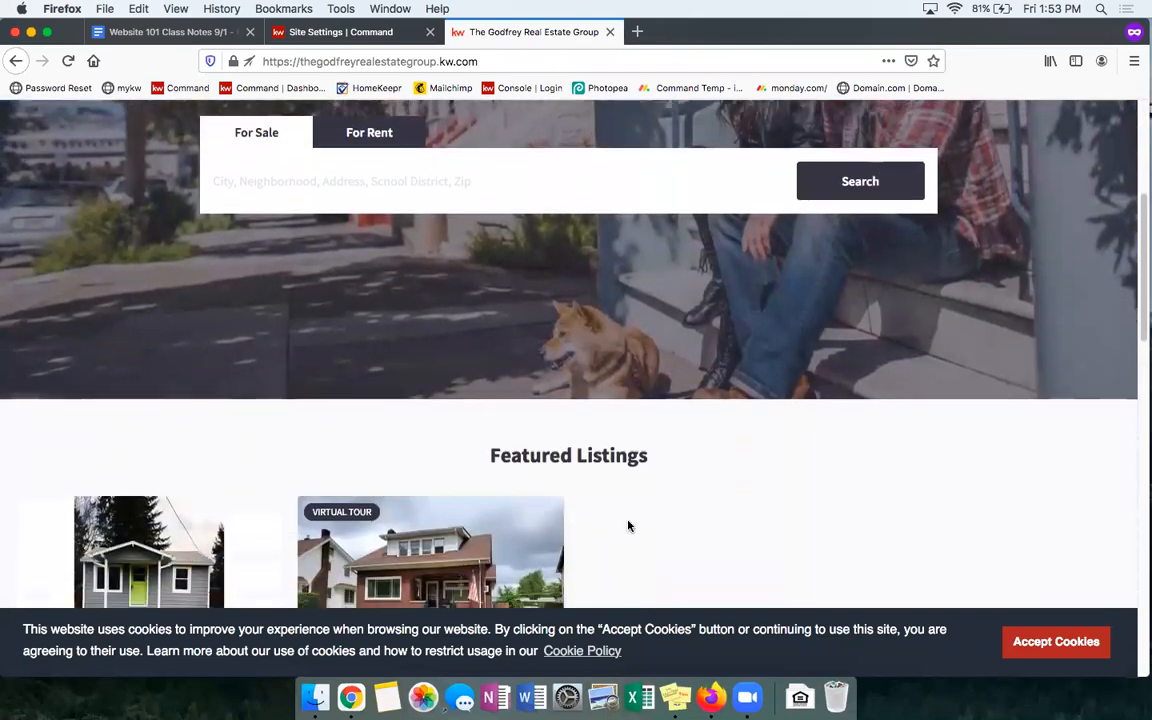
{"action": "scroll", "coordinate": [385, 363], "scroll_direction": "down", "scroll_amount": 3}
{"action": "scroll", "coordinate": [648, 437], "scroll_direction": "up", "scroll_amount": 5}
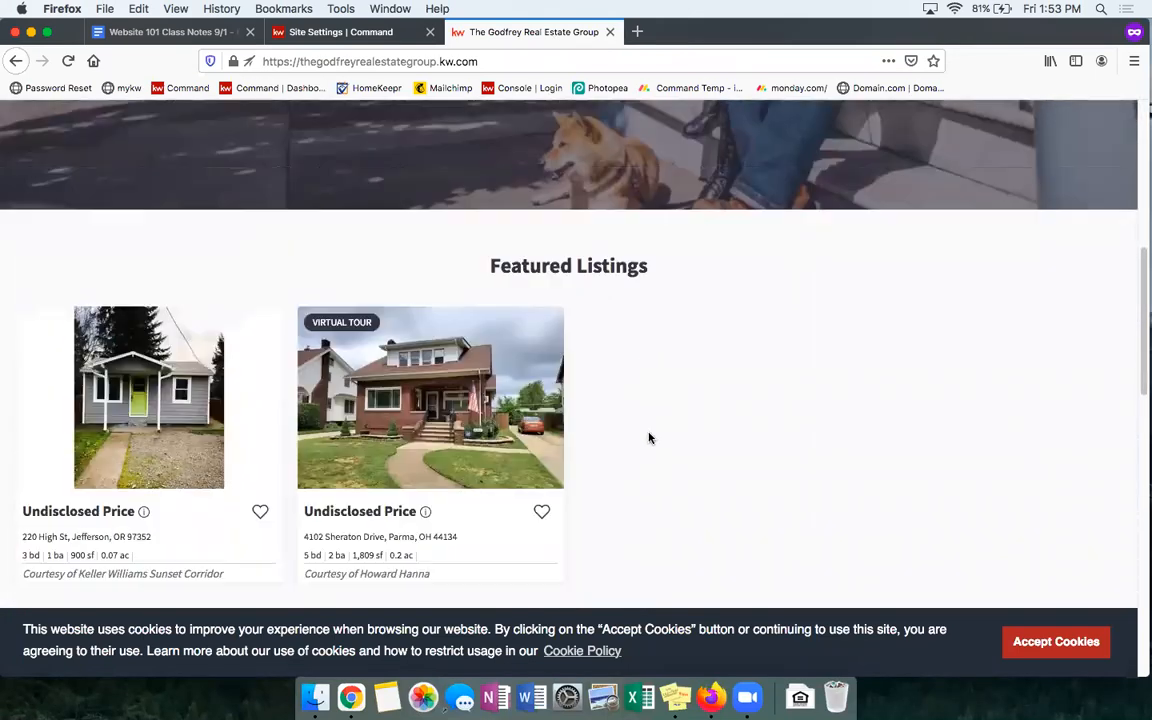
{"action": "scroll", "coordinate": [442, 445], "scroll_direction": "down", "scroll_amount": 8}
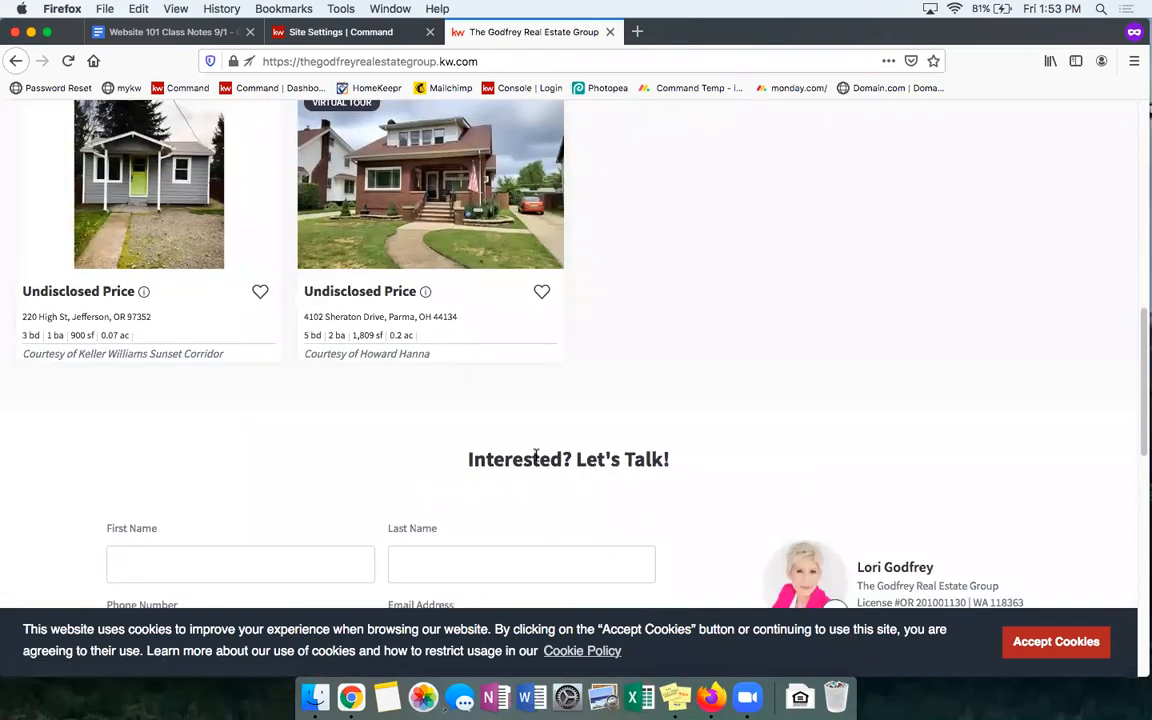
{"action": "scroll", "coordinate": [735, 391], "scroll_direction": "up", "scroll_amount": 2}
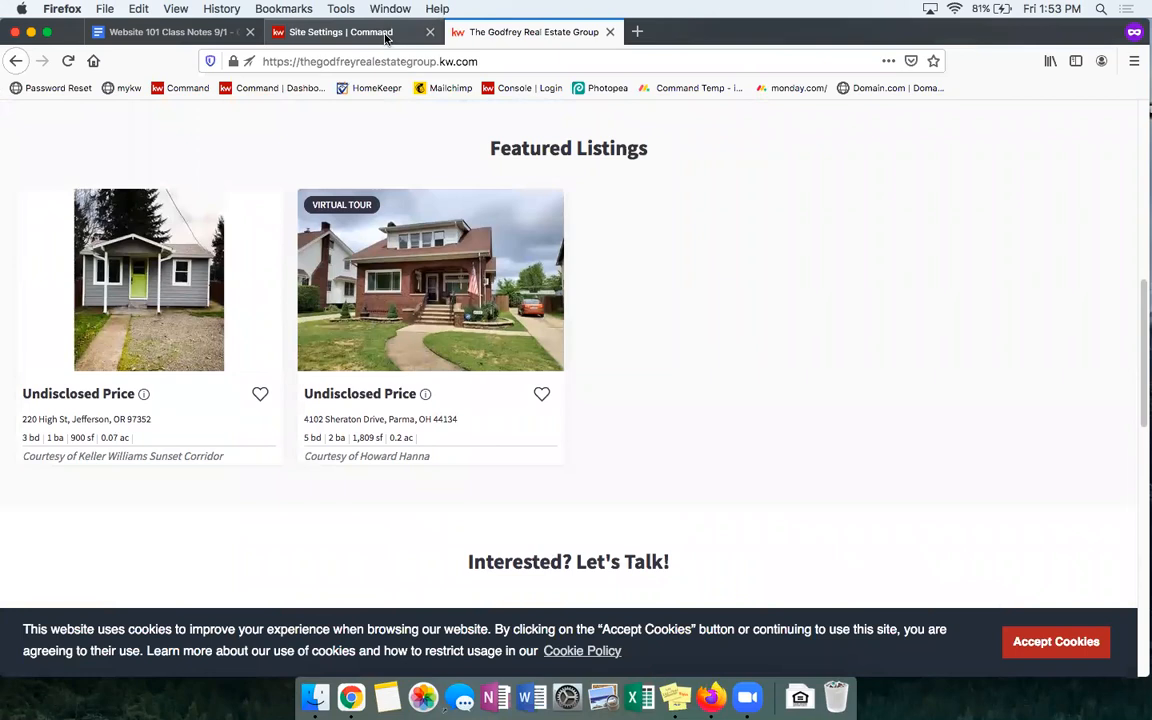
- Compare the Selected Listings in Command's Featured Listings settings with the listings shown on the live site
{"action": "left_click", "coordinate": [386, 40]}
{"action": "scroll", "coordinate": [602, 332], "scroll_direction": "down", "scroll_amount": 3}
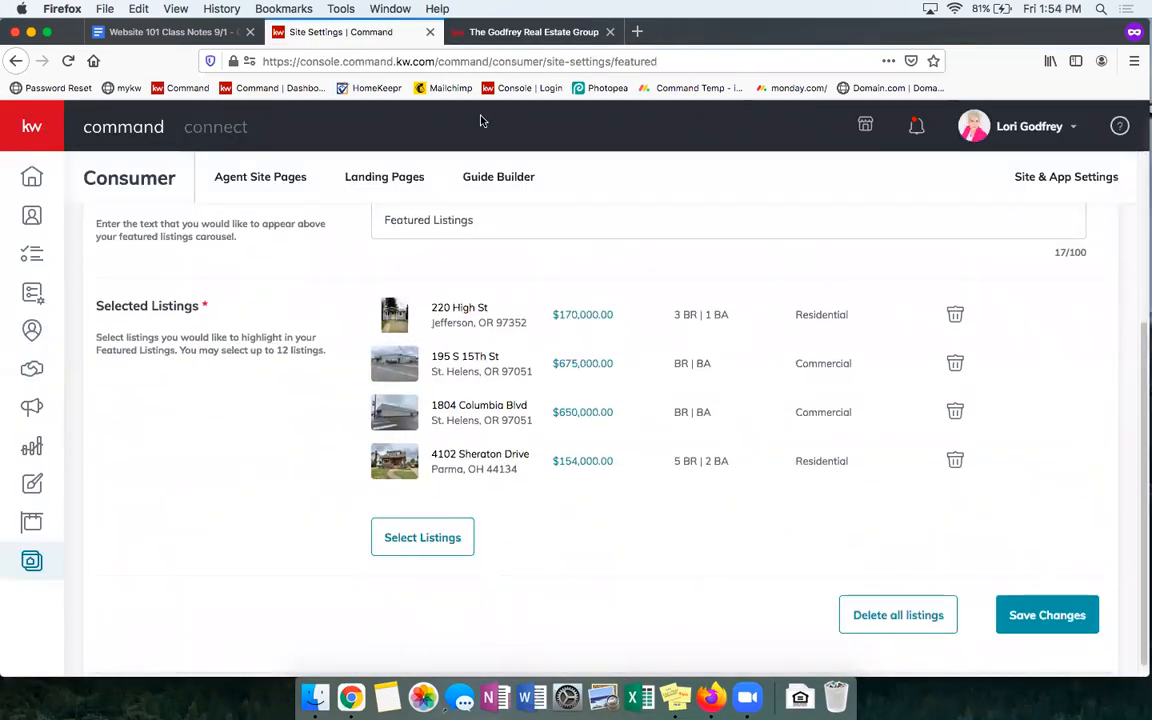
{"action": "left_click", "coordinate": [521, 34]}
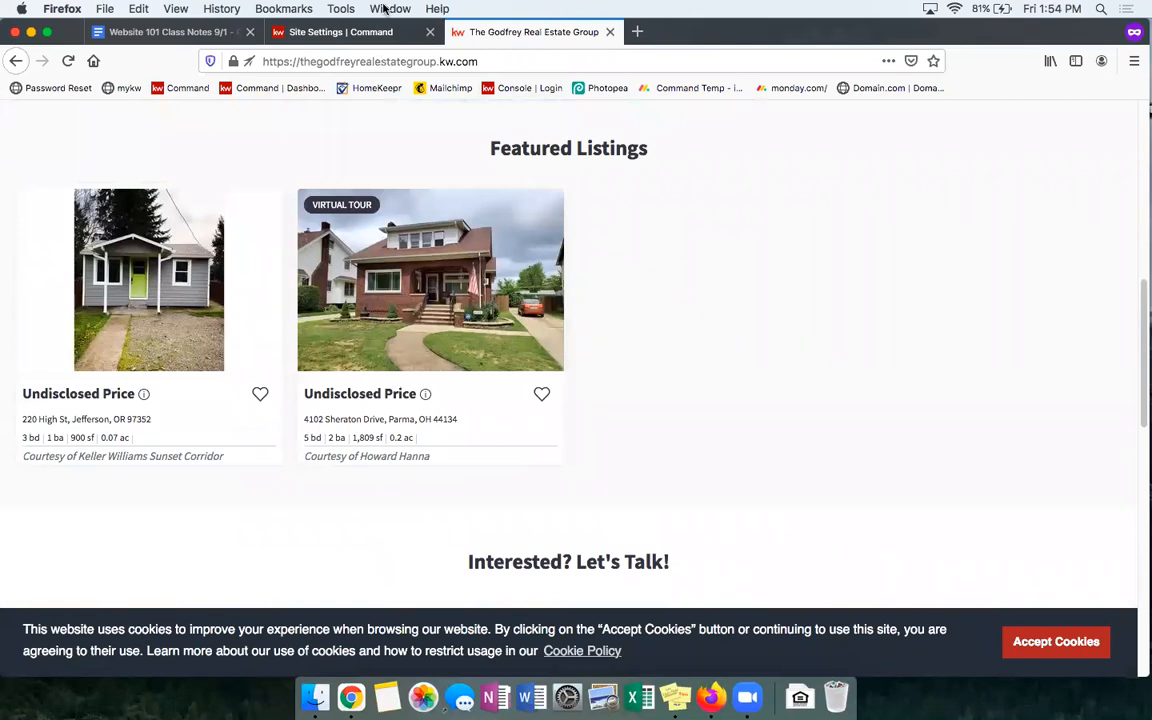
{"action": "left_click", "coordinate": [345, 32]}
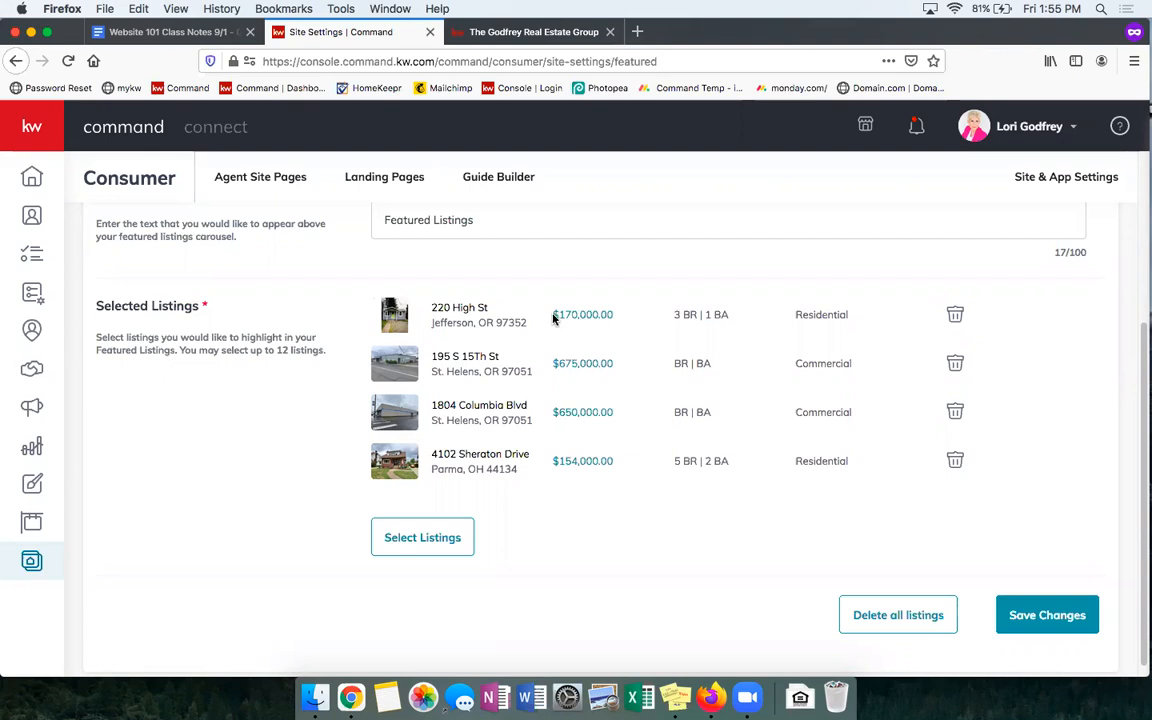
{"action": "scroll", "coordinate": [527, 352], "scroll_direction": "up", "scroll_amount": 4}
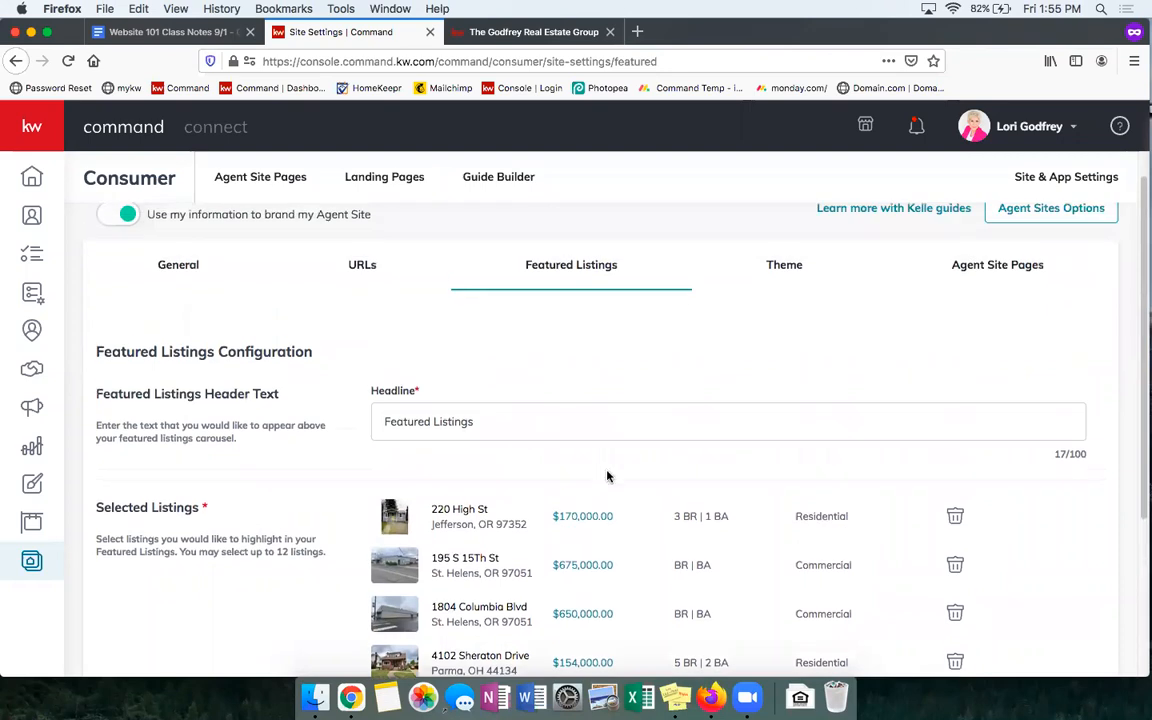
- Review the subdomain and App URL in the URLs section, and return to the Selected Listings under Featured Listings
{"action": "left_click", "coordinate": [365, 266]}
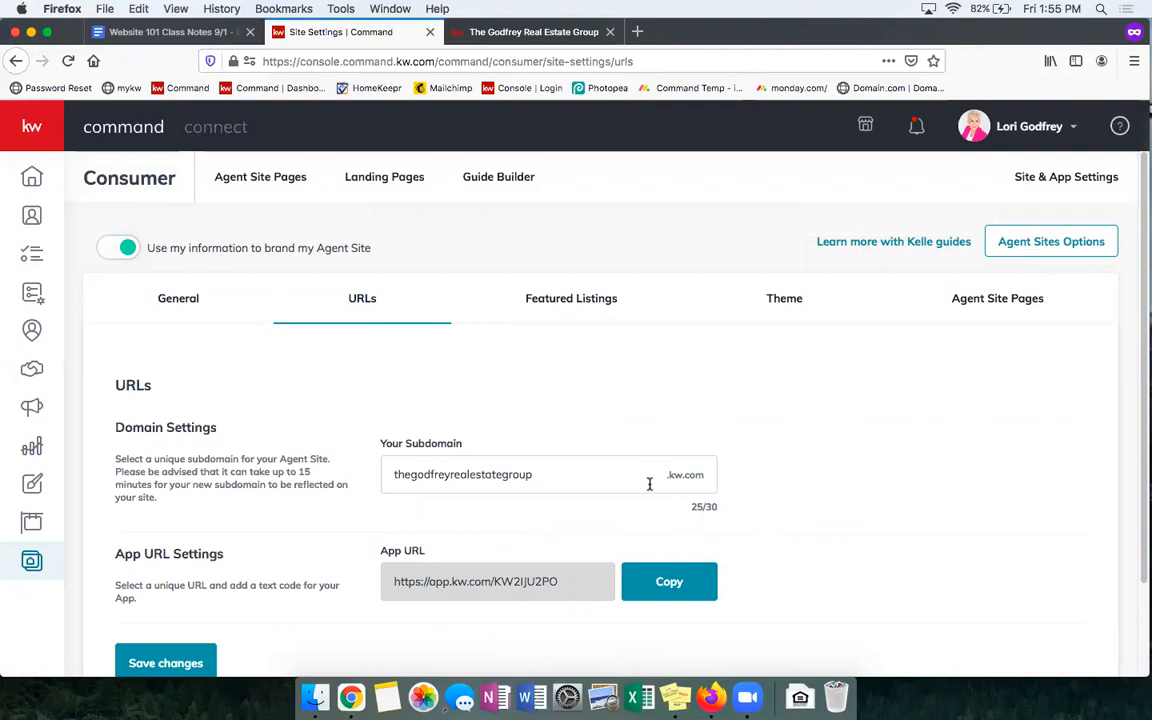
{"action": "left_click", "coordinate": [549, 473]}
{"action": "left_click", "coordinate": [541, 379]}
{"action": "left_click", "coordinate": [572, 298]}
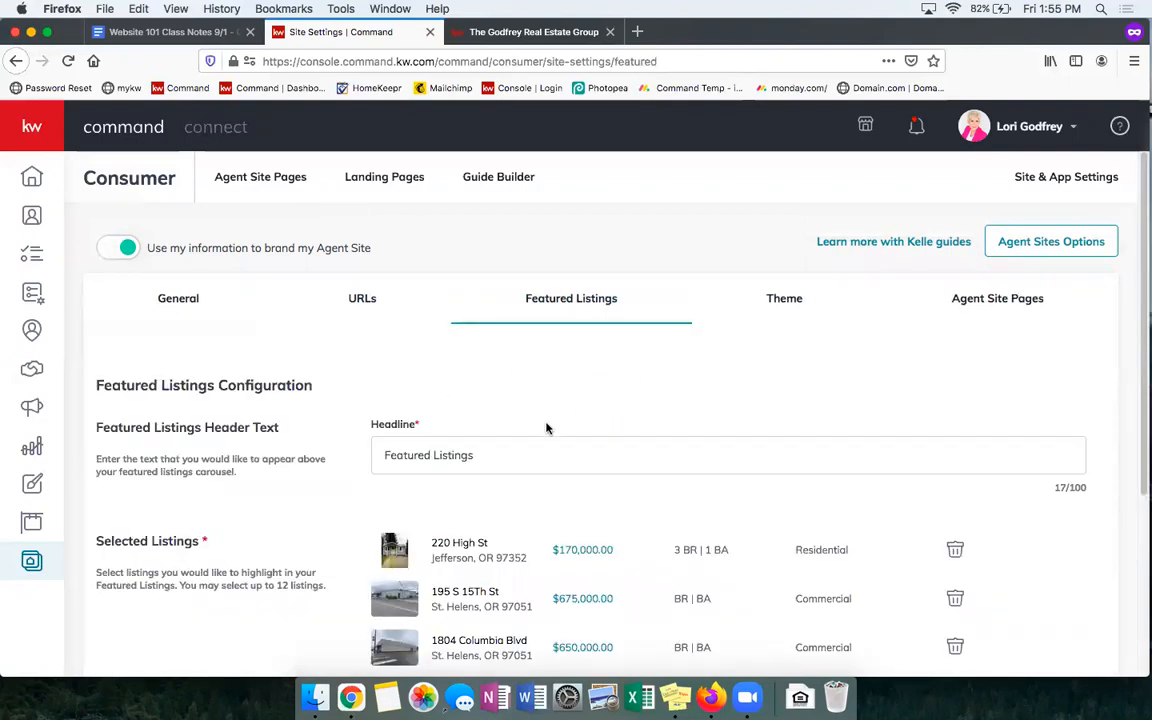
{"action": "scroll", "coordinate": [545, 429], "scroll_direction": "down", "scroll_amount": 3}
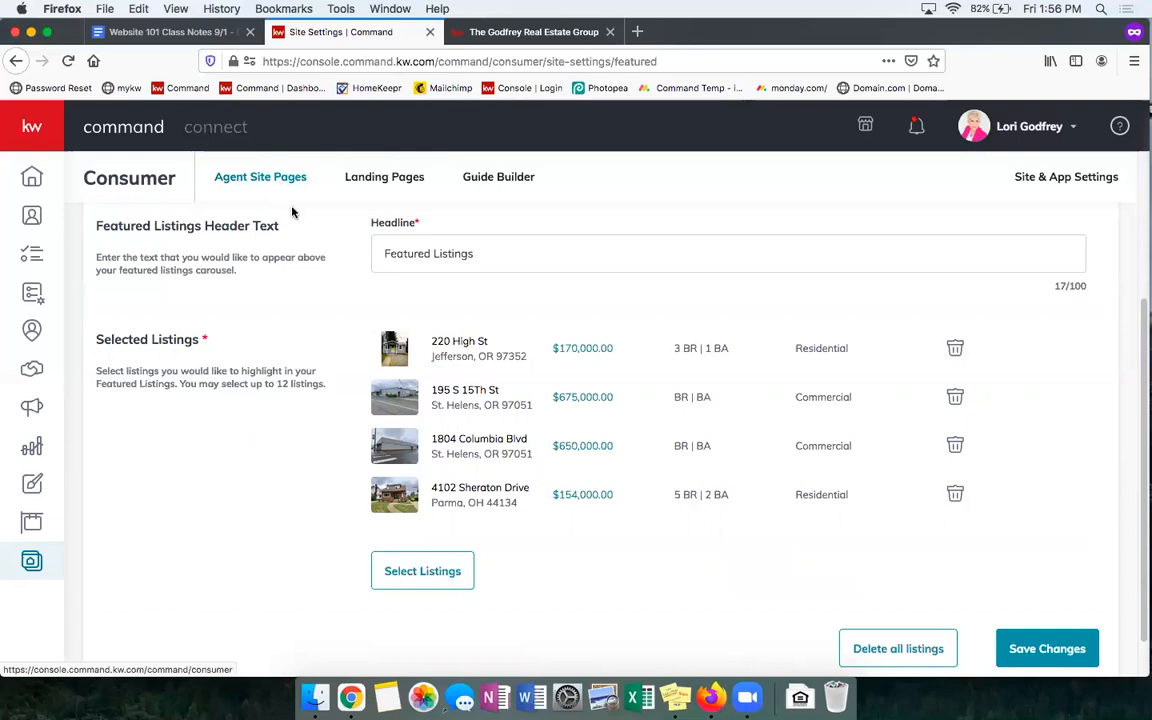
- Open the URLs section and examine the subdomain and App URL settings
{"action": "scroll", "coordinate": [330, 270], "scroll_direction": "up", "scroll_amount": 4}
{"action": "left_click", "coordinate": [362, 299]}
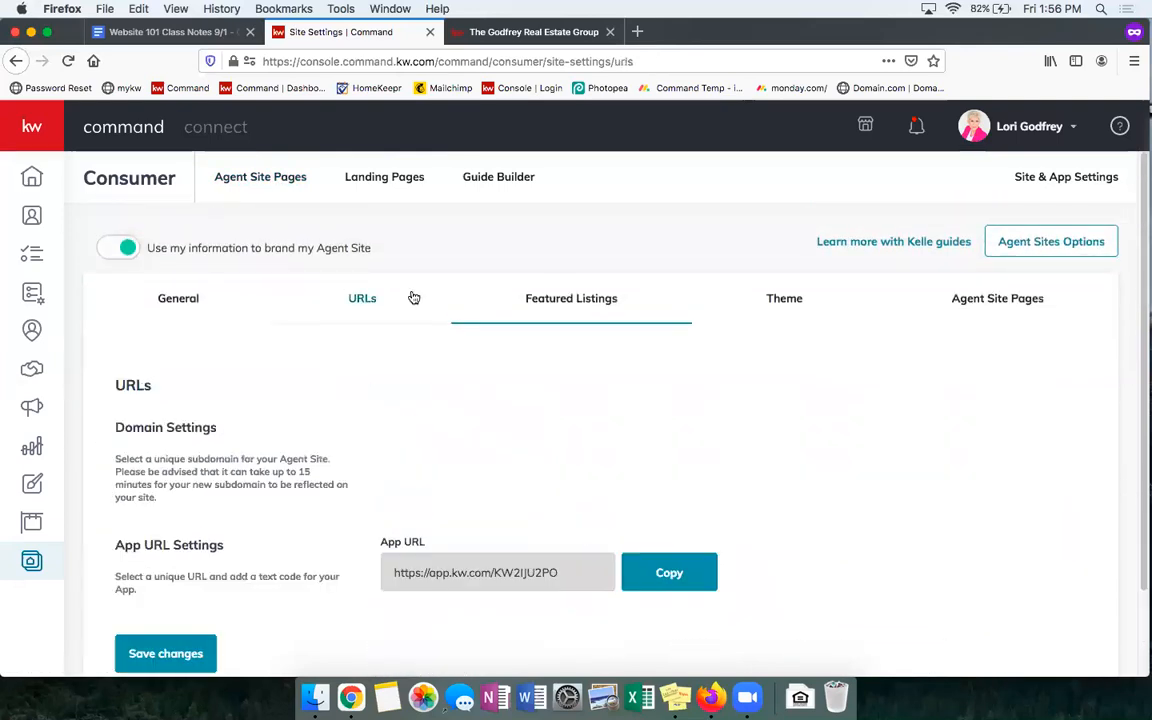
{"action": "scroll", "coordinate": [506, 398], "scroll_direction": "down", "scroll_amount": 2}
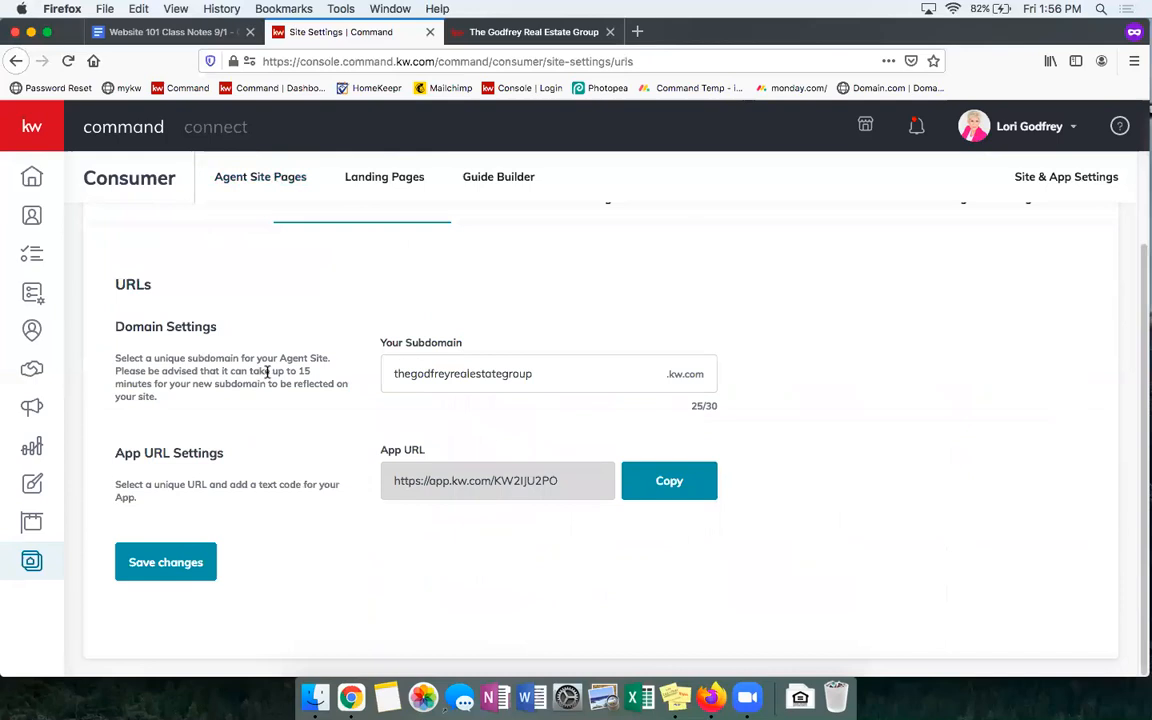
{"action": "scroll", "coordinate": [300, 420], "scroll_direction": "up", "scroll_amount": 1}
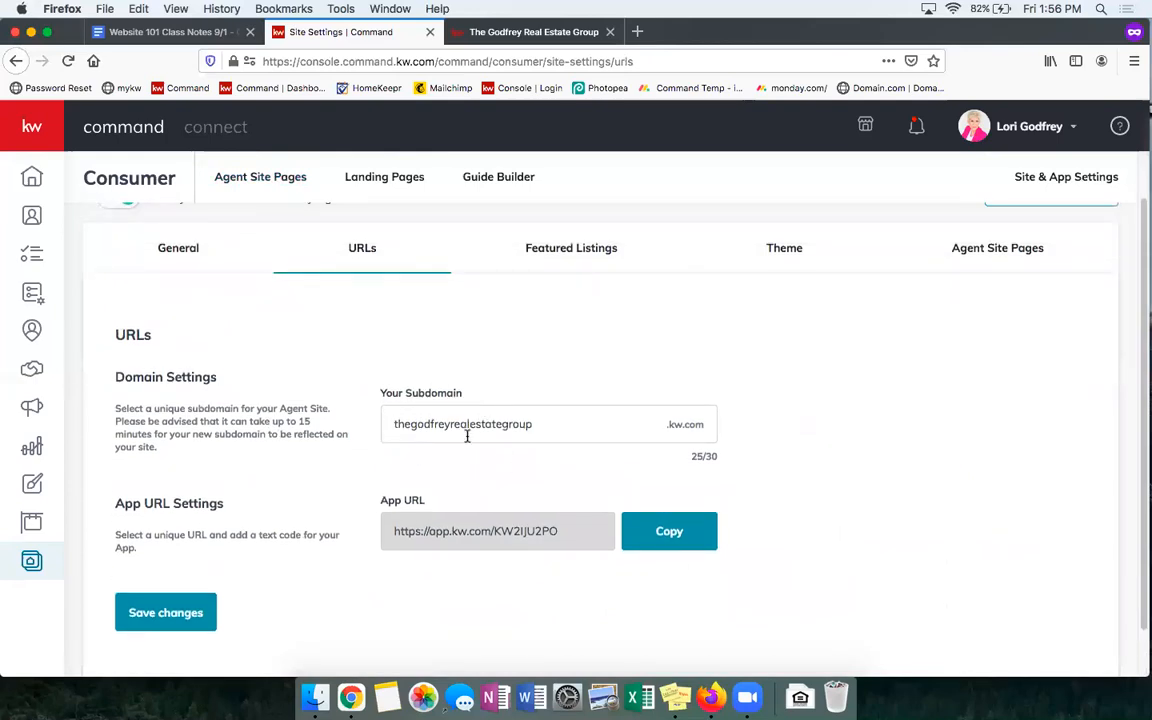
{"action": "scroll", "coordinate": [356, 396], "scroll_direction": "down", "scroll_amount": 1}
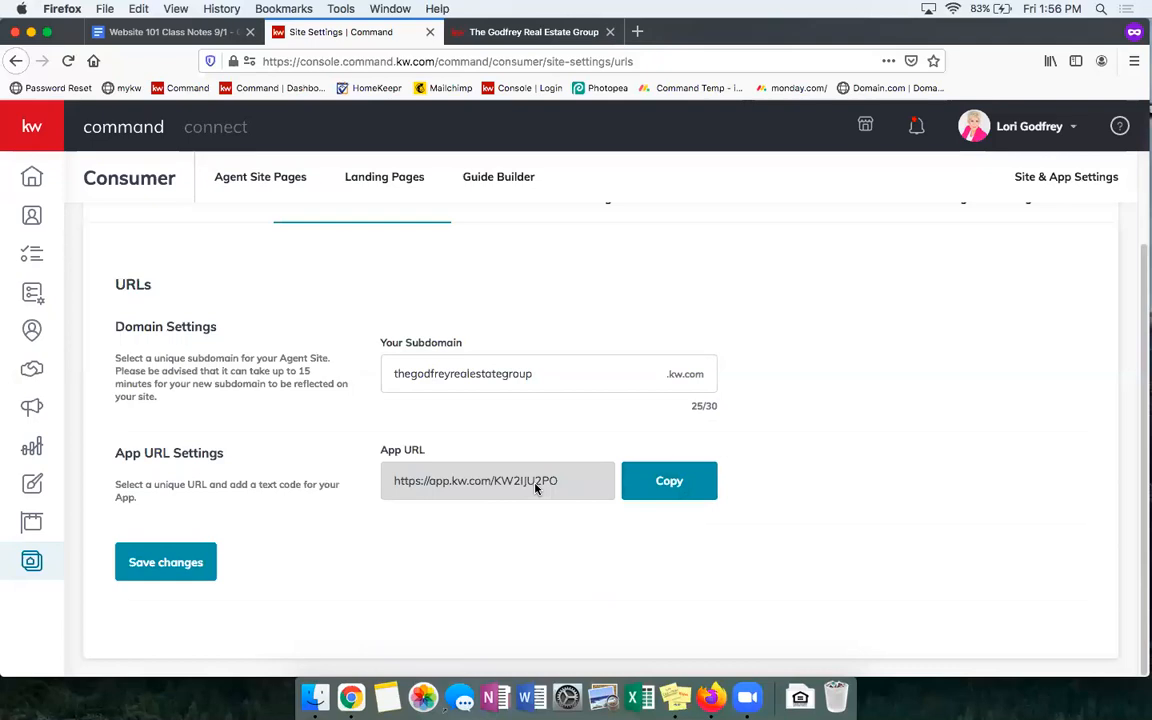
{"action": "scroll", "coordinate": [535, 488], "scroll_direction": "up", "scroll_amount": 1}
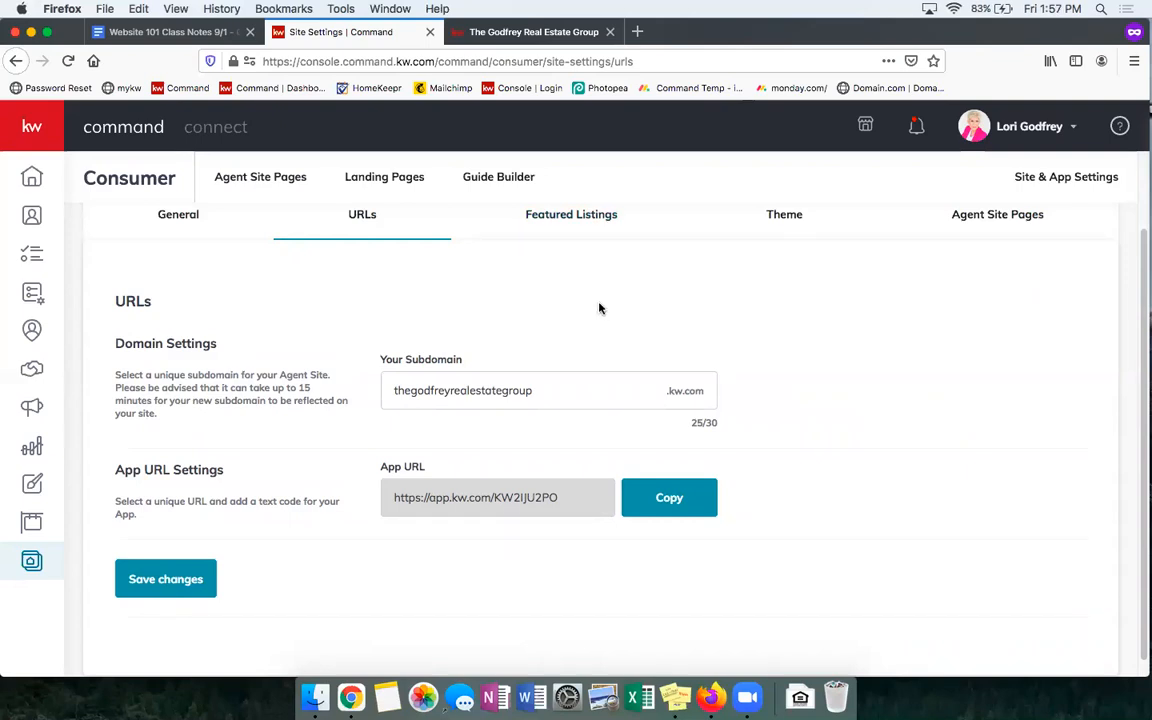
{"action": "scroll", "coordinate": [609, 311], "scroll_direction": "up", "scroll_amount": 2}
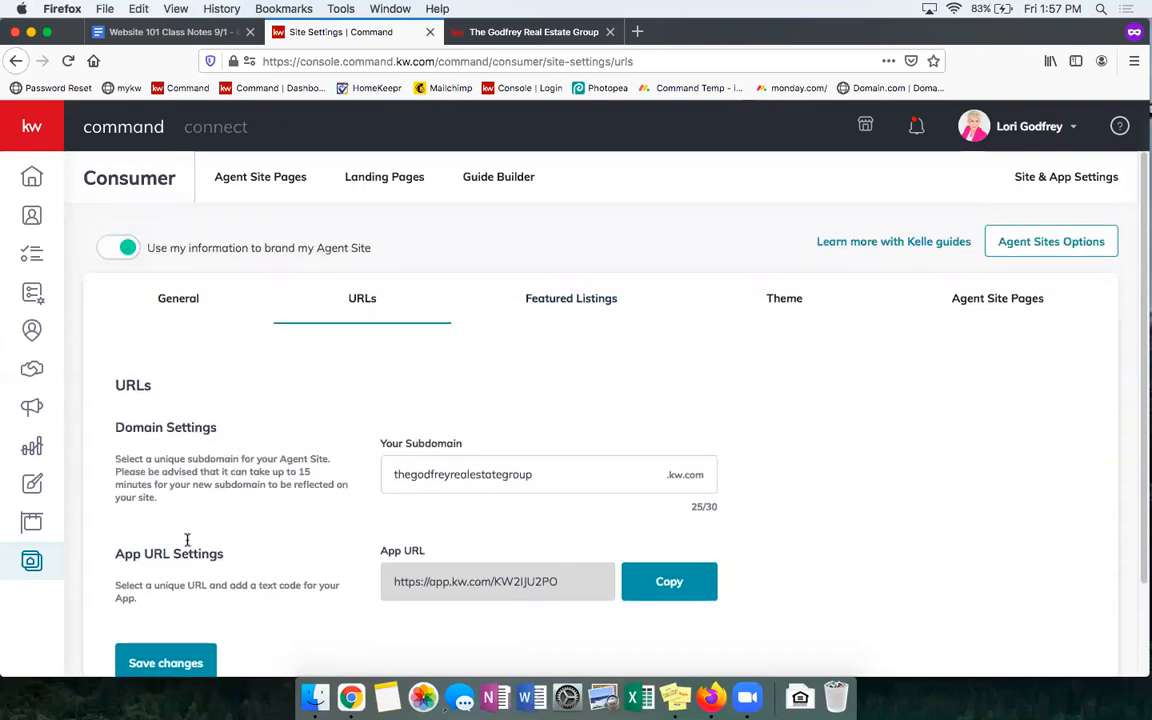
- Open the General settings and review the Agent Site Hero Text and the Agent Site Hero Image requirements
{"action": "left_click", "coordinate": [190, 310]}
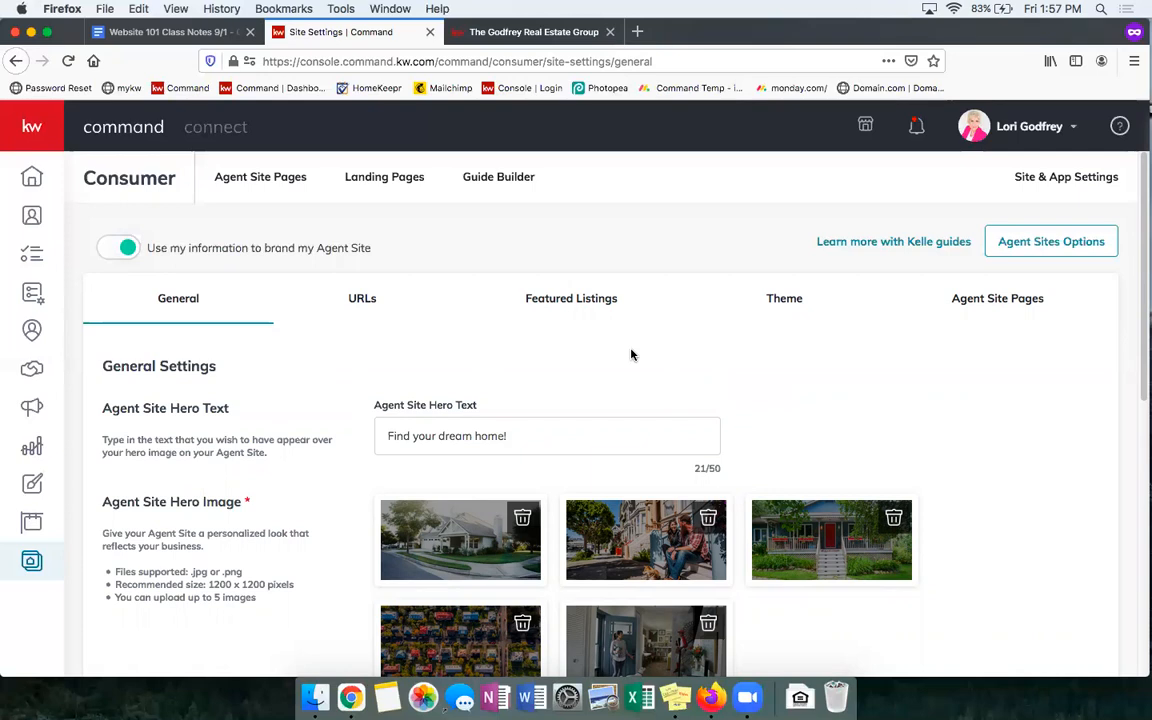
{"action": "scroll", "coordinate": [630, 330], "scroll_direction": "down", "scroll_amount": 1}
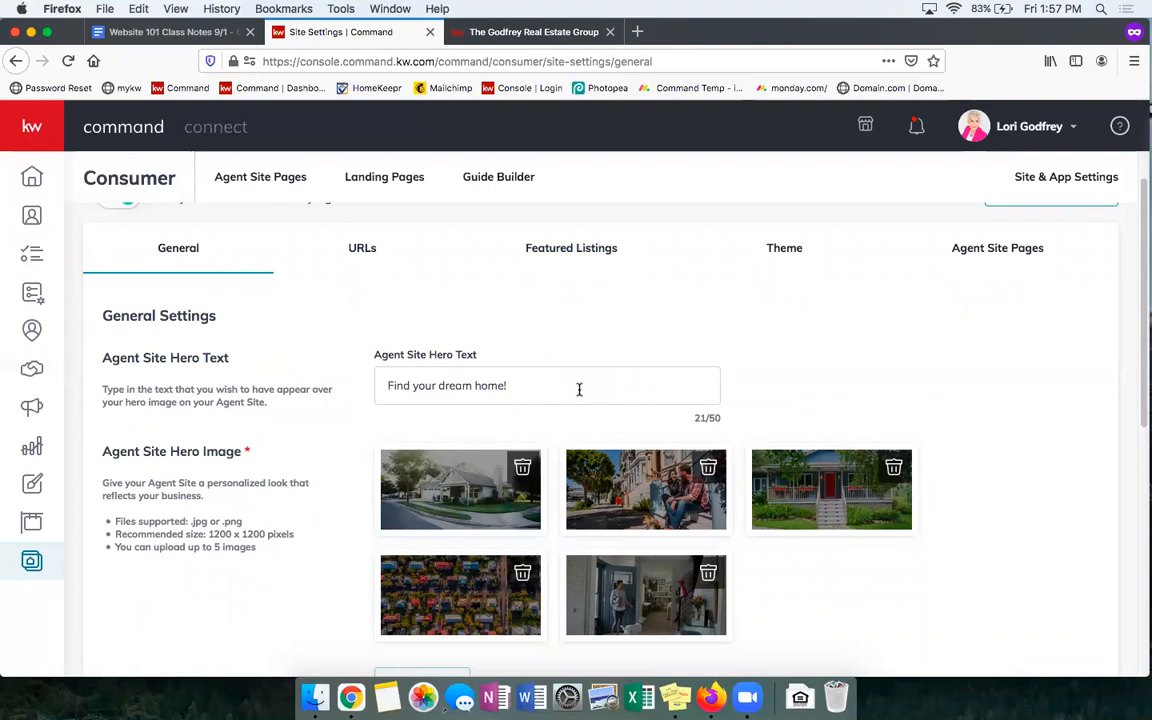
{"action": "scroll", "coordinate": [612, 352], "scroll_direction": "down", "scroll_amount": 2}
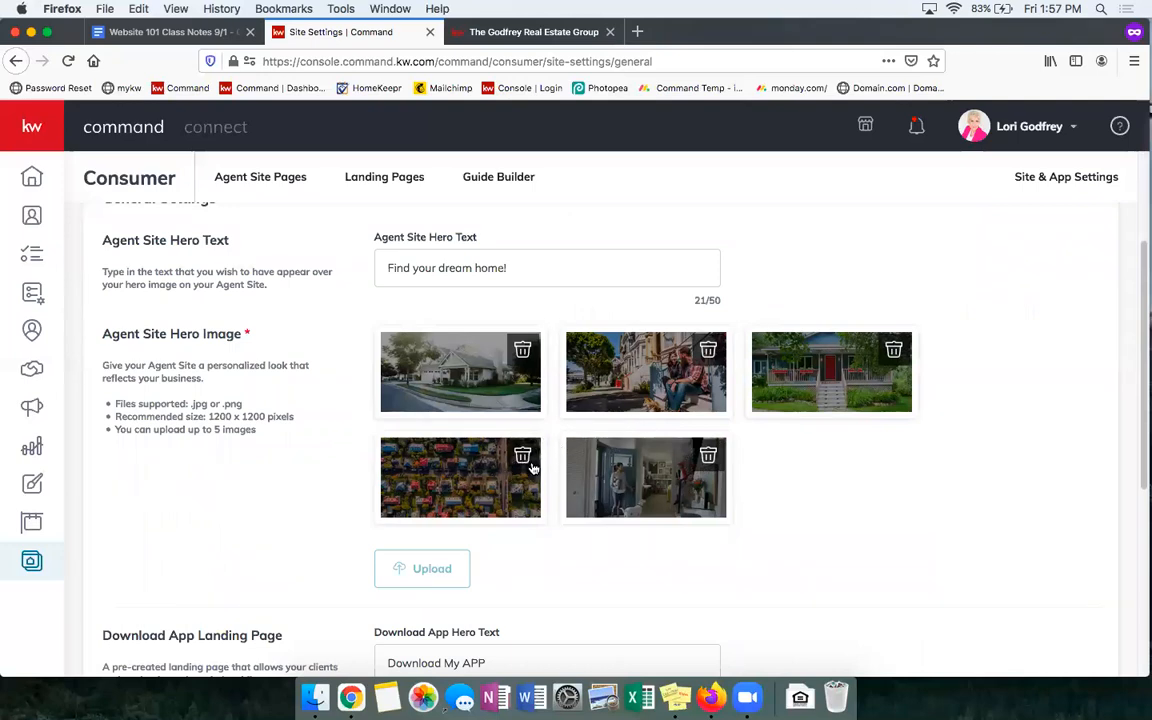
{"action": "scroll", "coordinate": [466, 549], "scroll_direction": "down", "scroll_amount": 2}
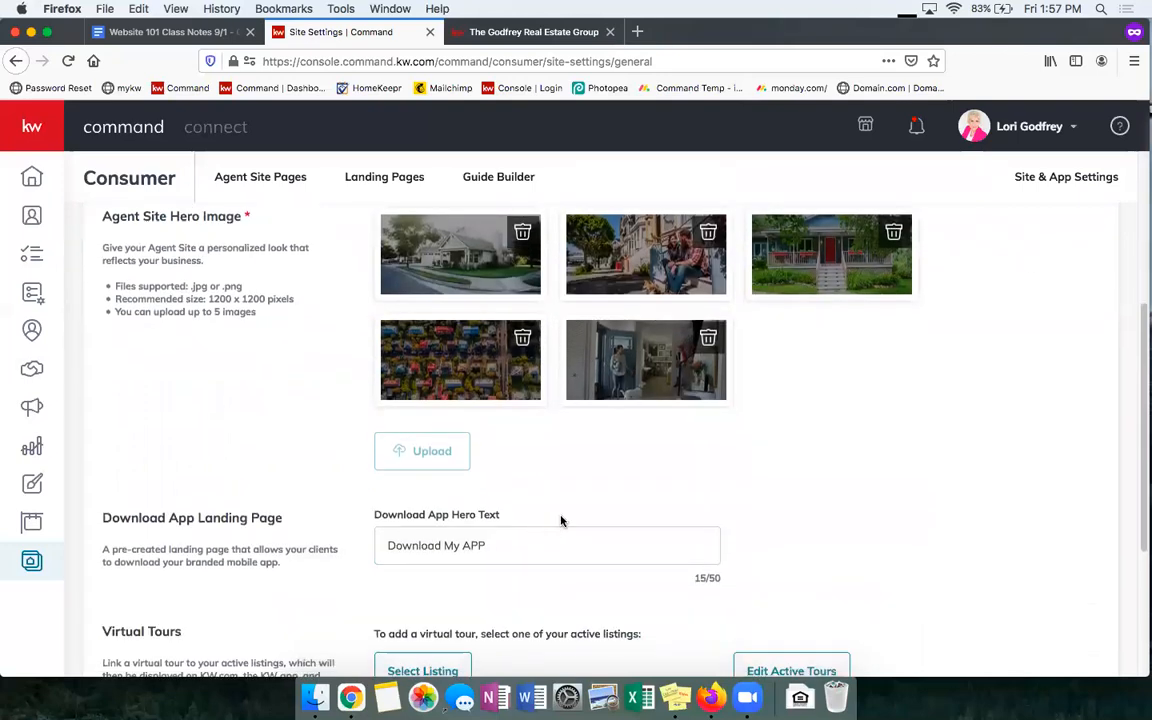
{"action": "scroll", "coordinate": [560, 519], "scroll_direction": "up", "scroll_amount": 2}
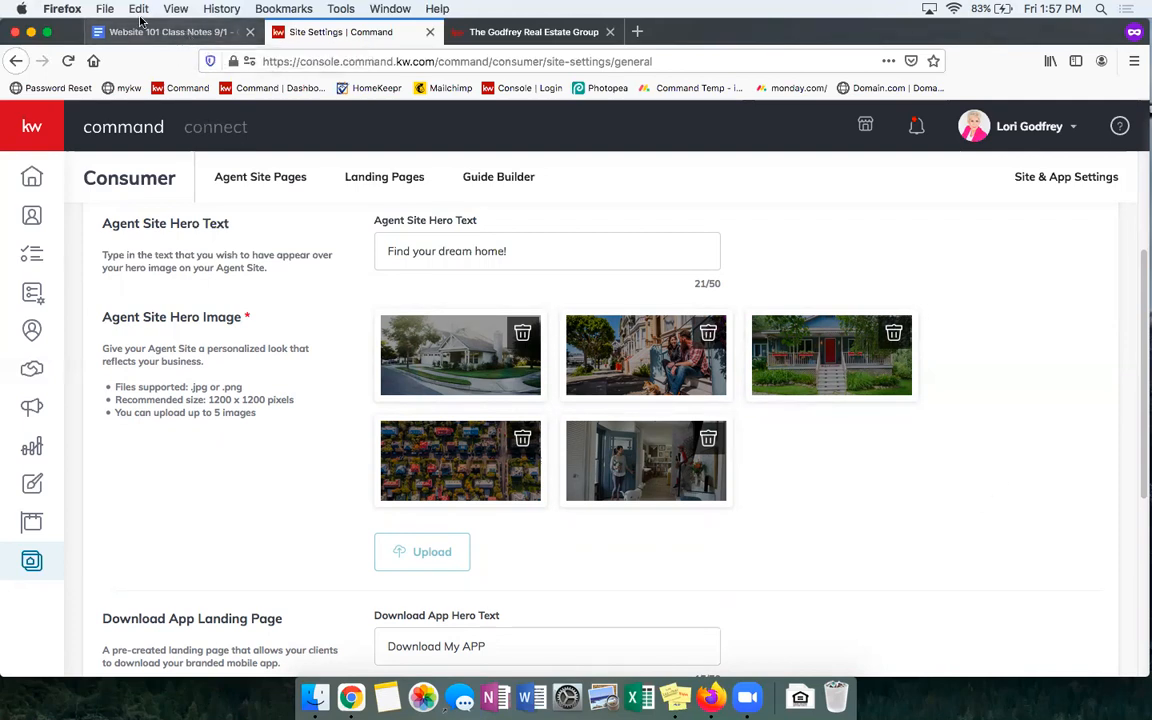
- Switch to the Website 101 Class Notes document and highlight the free stock image links for replacing hero images
{"action": "left_click", "coordinate": [183, 38]}
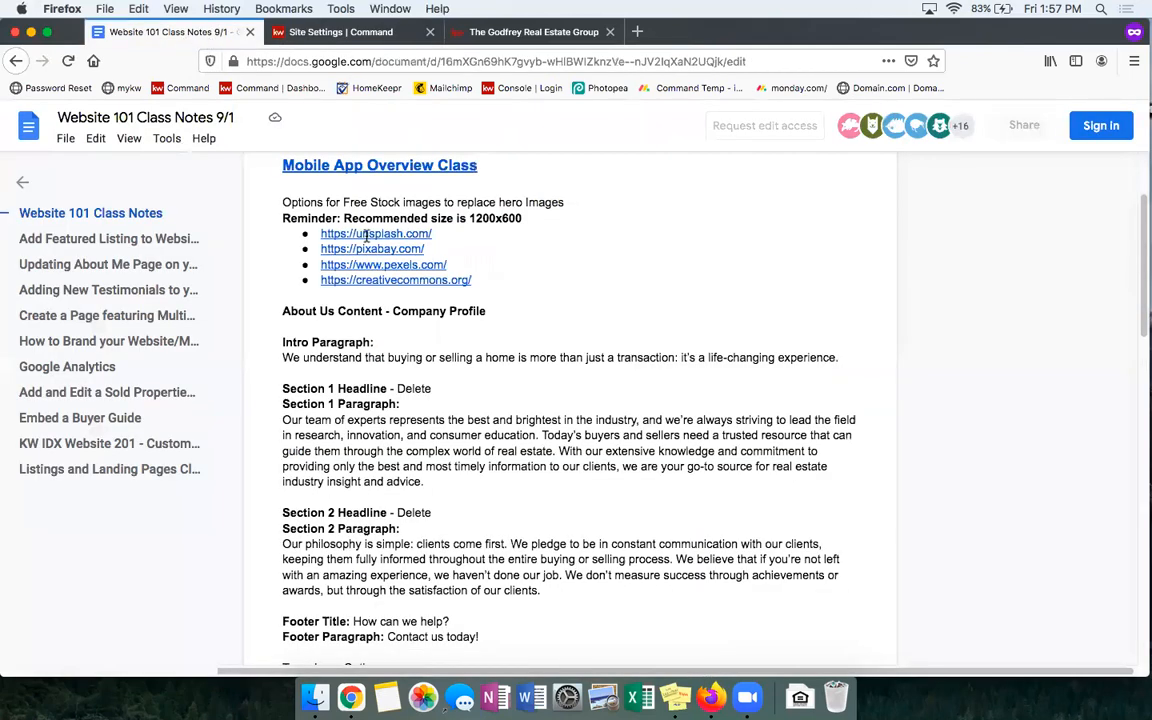
{"action": "left_click_drag", "start_coordinate": [451, 388], "coordinate": [329, 364]}
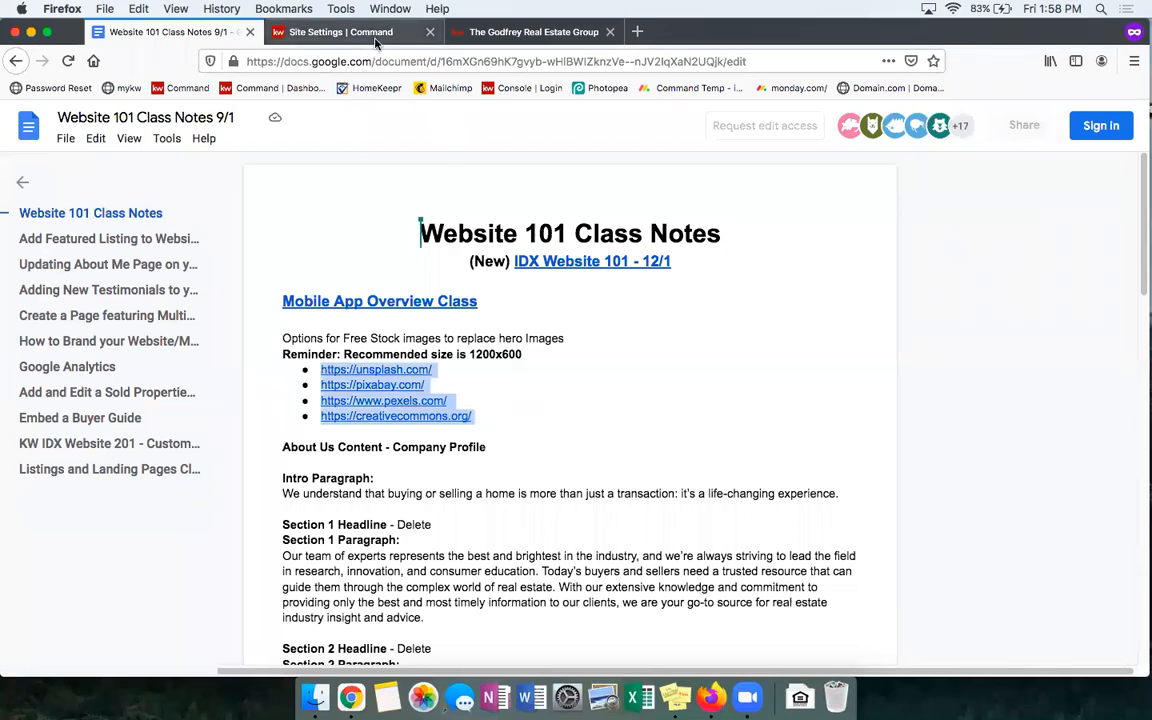
{"action": "left_click", "coordinate": [532, 378]}
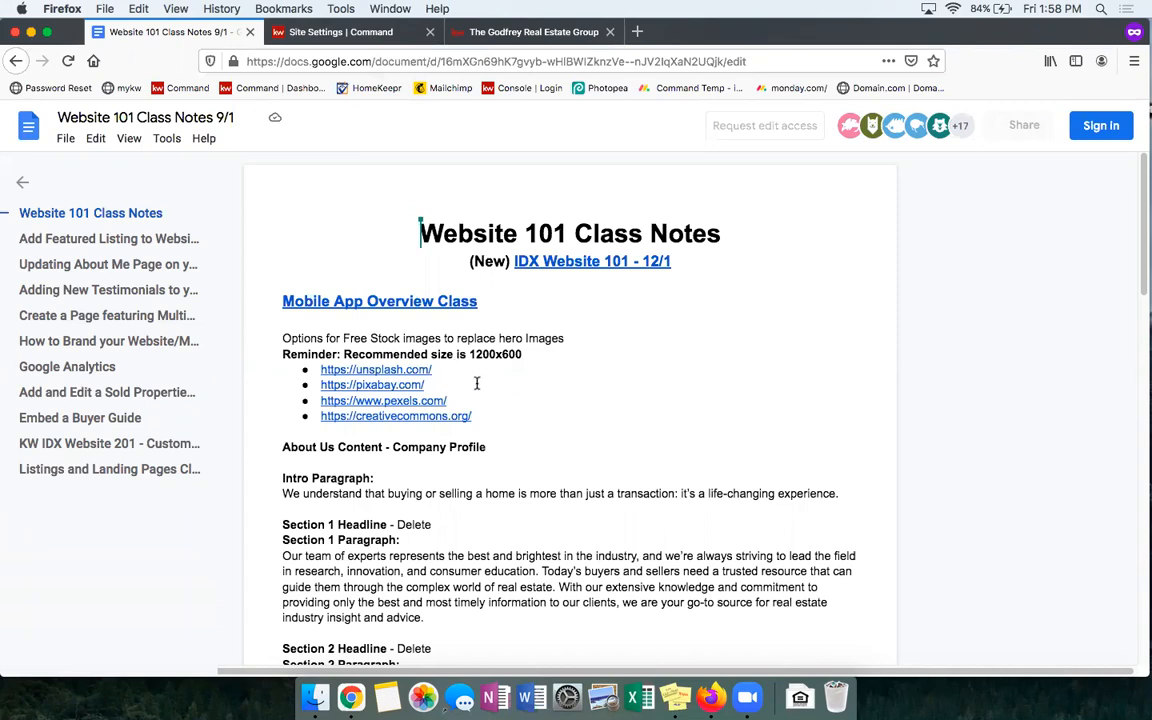
{"action": "left_click_drag", "start_coordinate": [484, 416], "coordinate": [322, 372]}
{"action": "left_click", "coordinate": [537, 376]}
- Return to the General settings in Command and review the Download App Landing Page and Virtual Tours sections
{"action": "left_click", "coordinate": [333, 33]}
{"action": "scroll", "coordinate": [612, 558], "scroll_direction": "down", "scroll_amount": 3}
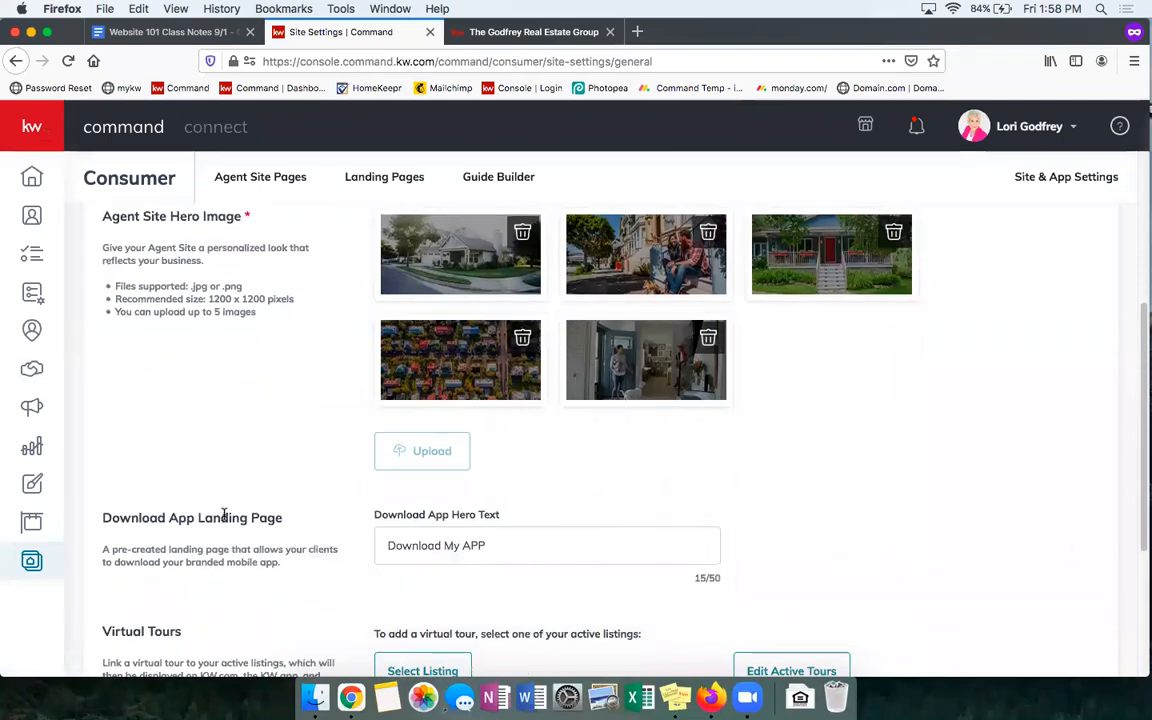
{"action": "scroll", "coordinate": [224, 514], "scroll_direction": "down", "scroll_amount": 5}
{"action": "scroll", "coordinate": [207, 360], "scroll_direction": "up", "scroll_amount": 1}
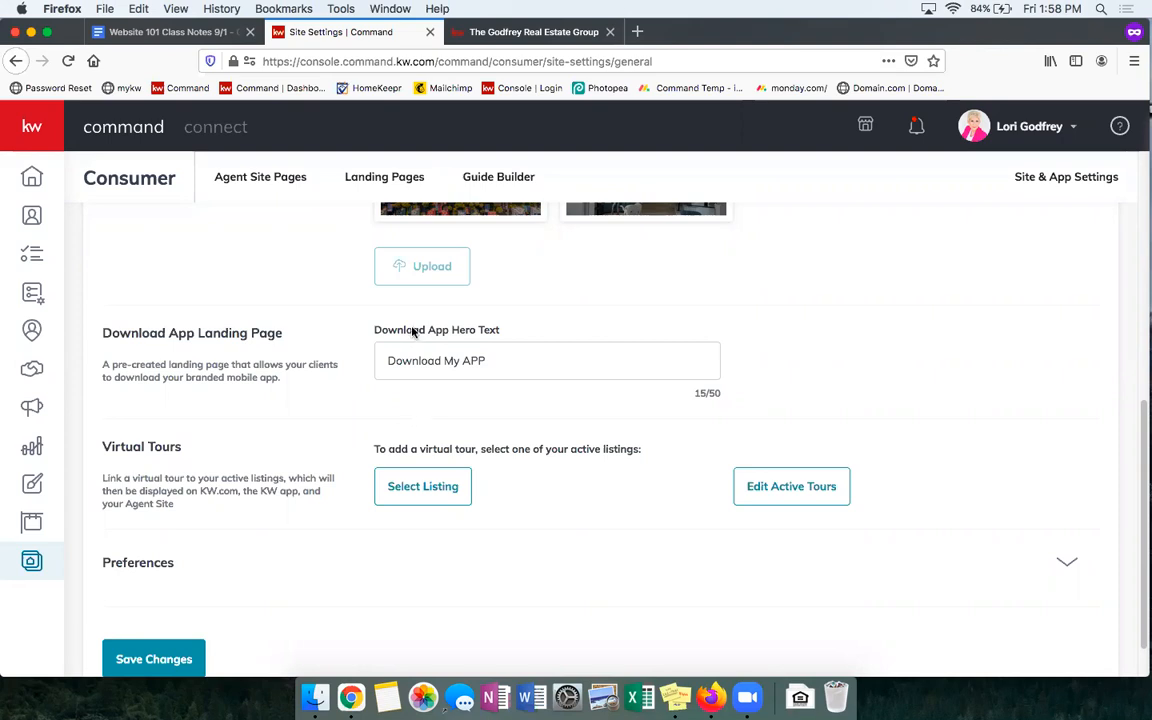
{"action": "scroll", "coordinate": [322, 343], "scroll_direction": "down", "scroll_amount": 1}
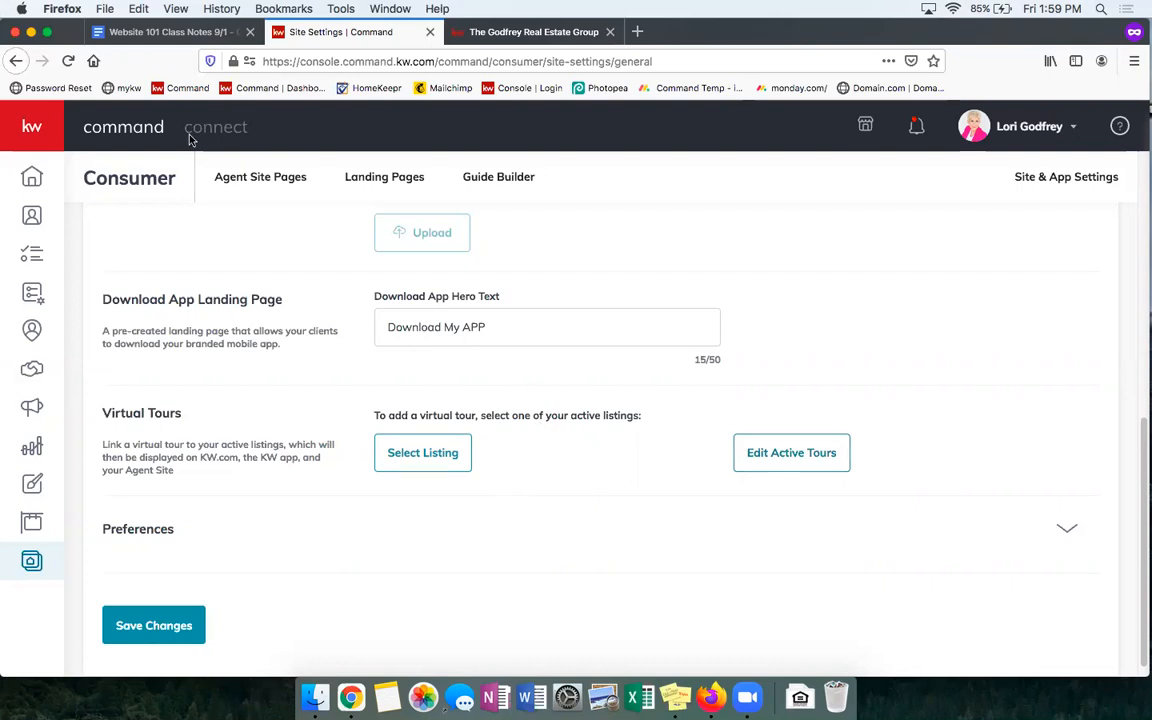
- Copy the web address of the Website 101 Class Notes document and return to the Site Settings in Command
{"action": "left_click", "coordinate": [175, 32]}
{"action": "left_click", "coordinate": [350, 60]}
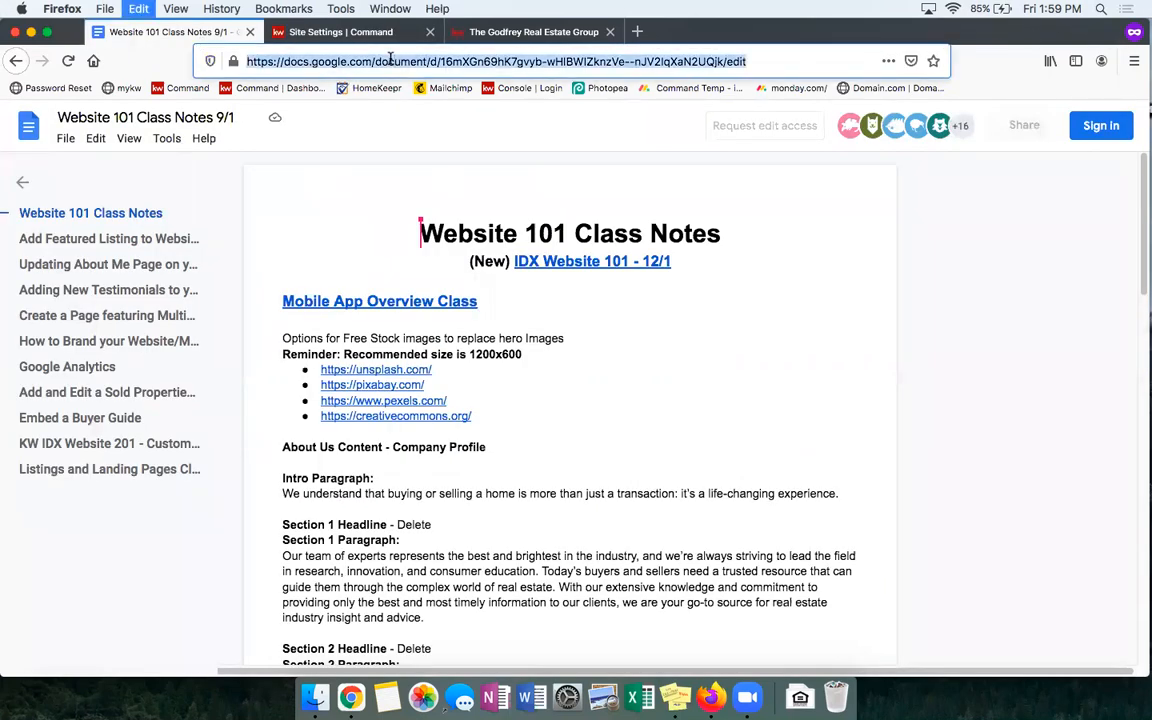
{"action": "left_click", "coordinate": [365, 33]}
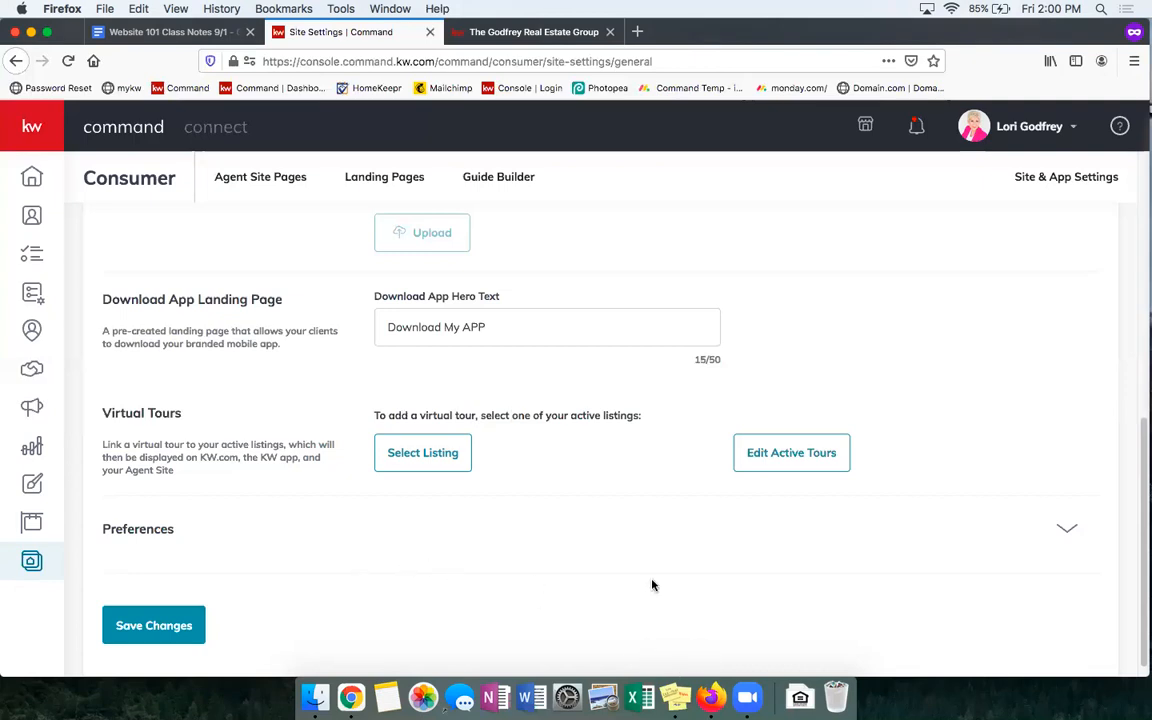
- Expand Preferences, review the Keller Mortgage, Keller Covered and neighborhoods display options, and save the General settings
{"action": "left_click", "coordinate": [1067, 530]}
{"action": "scroll", "coordinate": [831, 594], "scroll_direction": "down", "scroll_amount": 3}
{"action": "scroll", "coordinate": [401, 393], "scroll_direction": "up", "scroll_amount": 1}
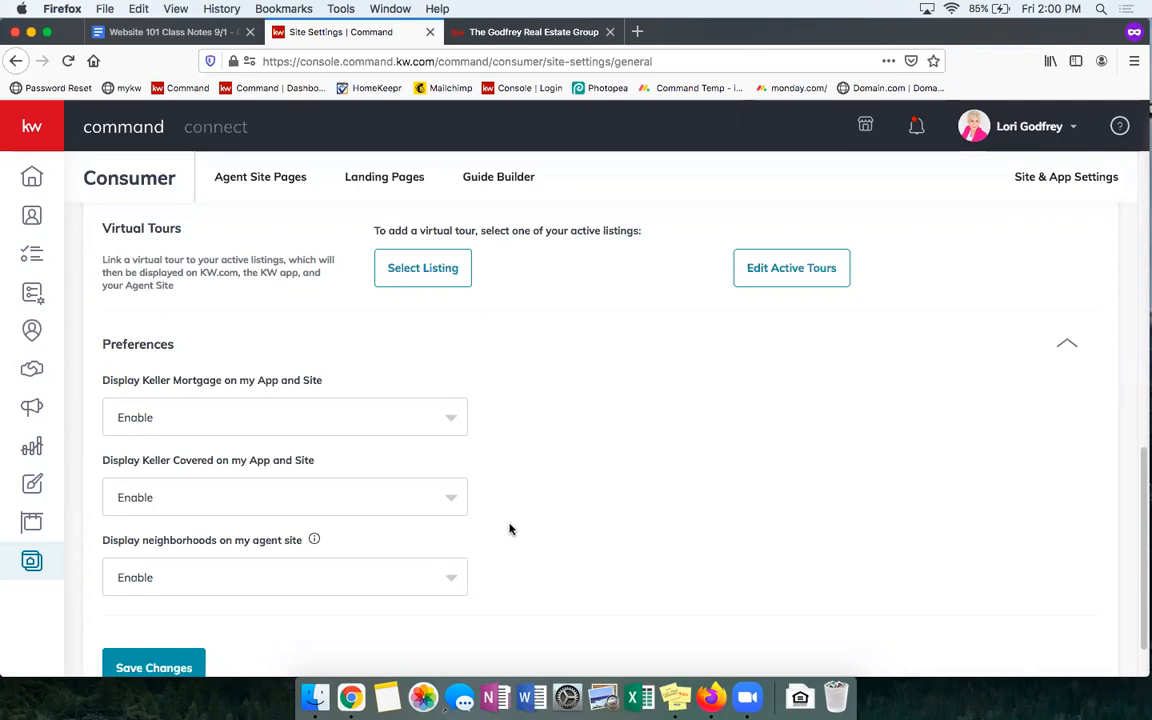
{"action": "scroll", "coordinate": [520, 524], "scroll_direction": "down", "scroll_amount": 2}
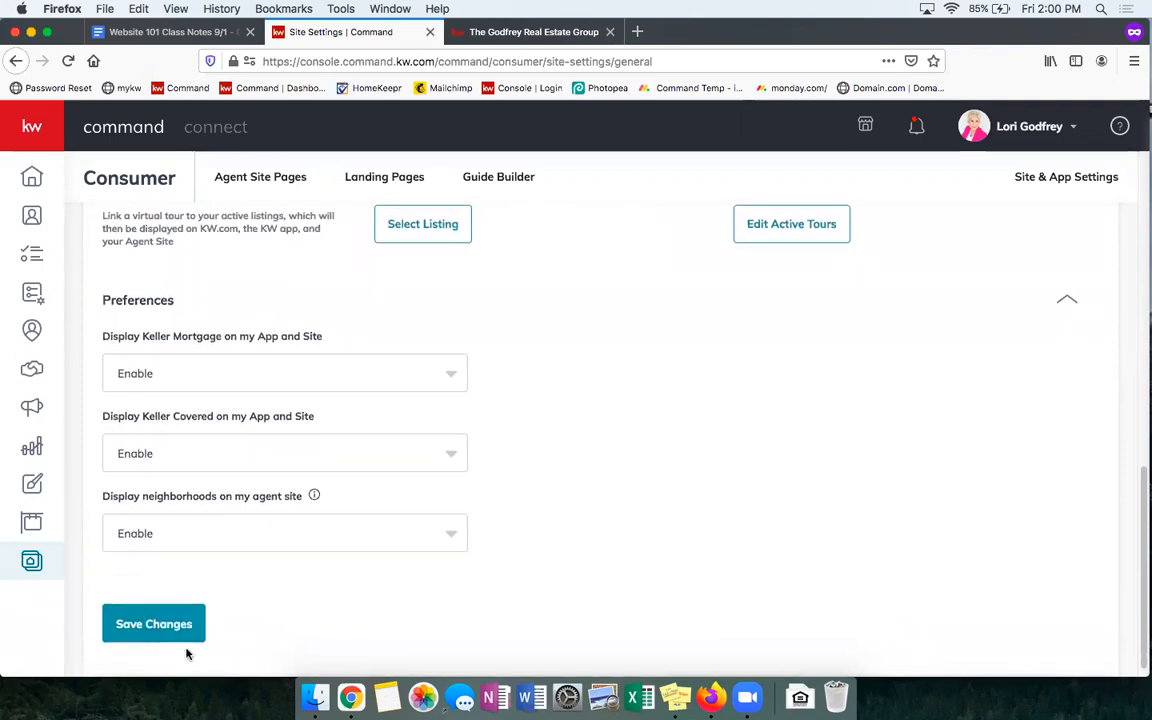
{"action": "left_click", "coordinate": [163, 622]}
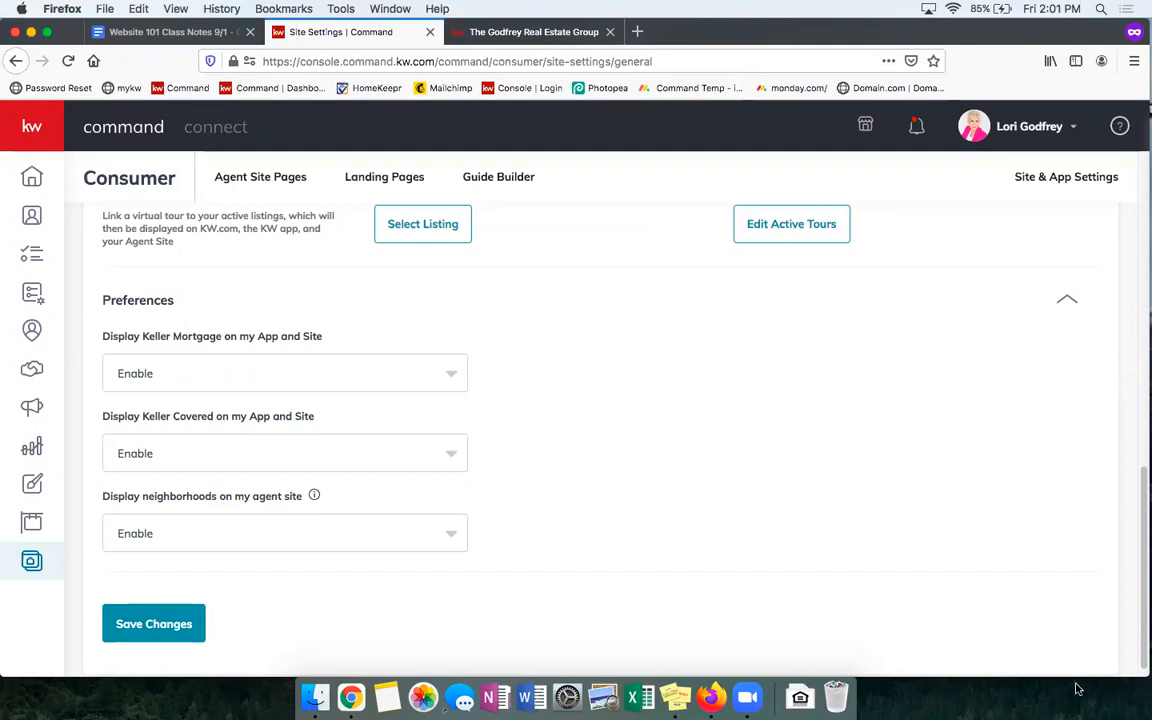
- Open the Agent Site Pages list and check the options available for the contactus page created February 04, 2022
{"action": "scroll", "coordinate": [694, 470], "scroll_direction": "up", "scroll_amount": 10}
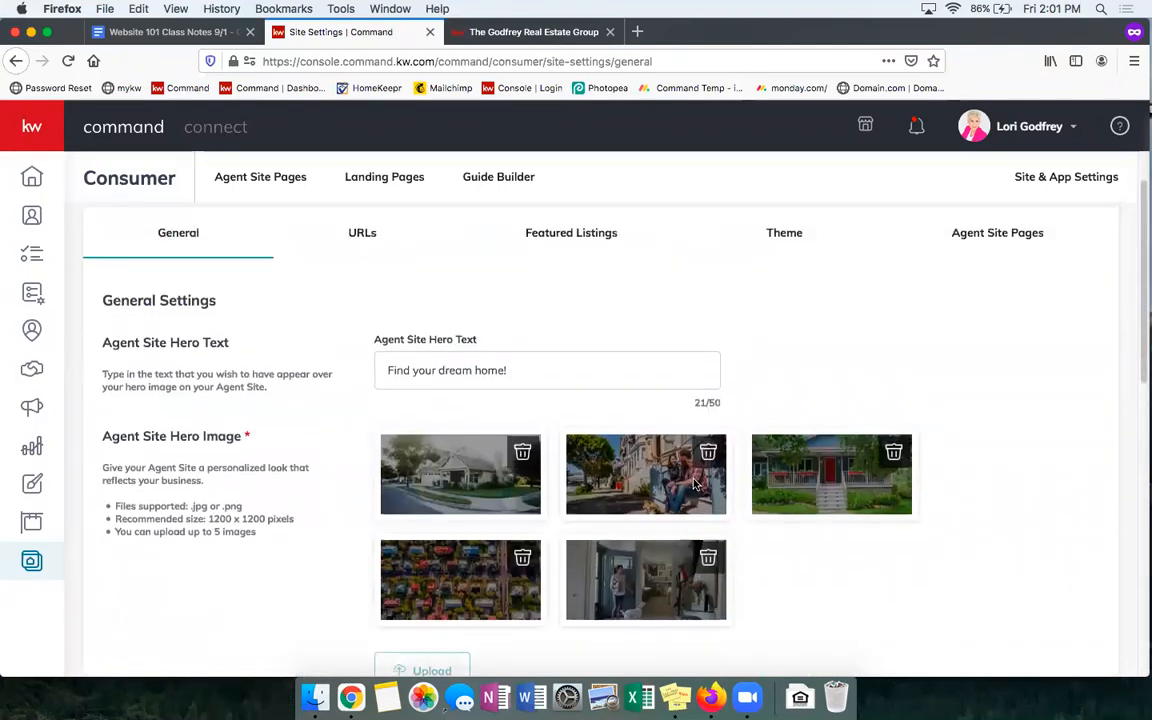
{"action": "scroll", "coordinate": [694, 484], "scroll_direction": "up", "scroll_amount": 2}
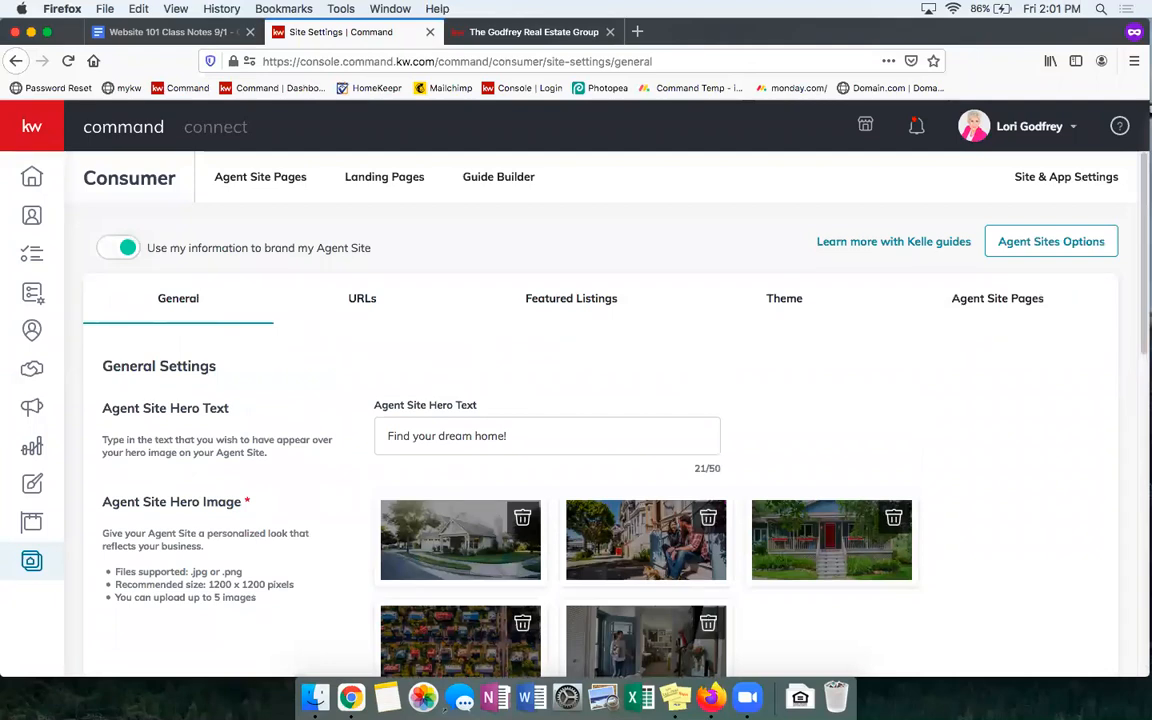
{"action": "left_click", "coordinate": [270, 183]}
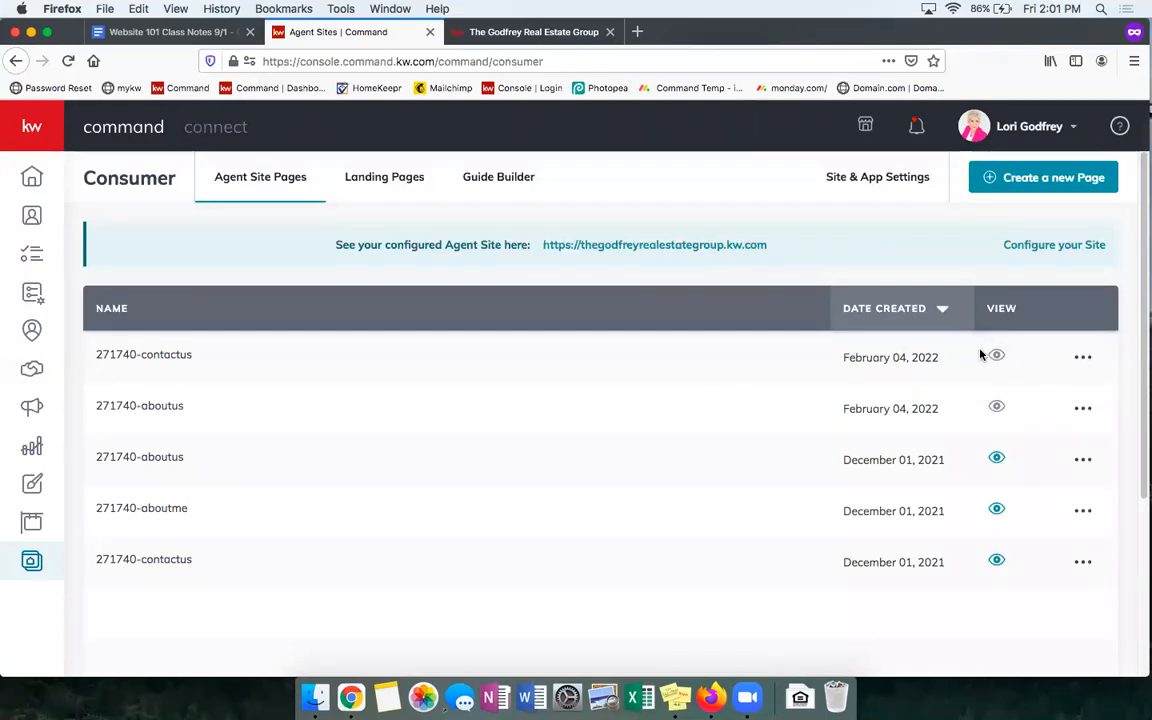
{"action": "left_click_drag", "start_coordinate": [194, 357], "coordinate": [92, 358]}
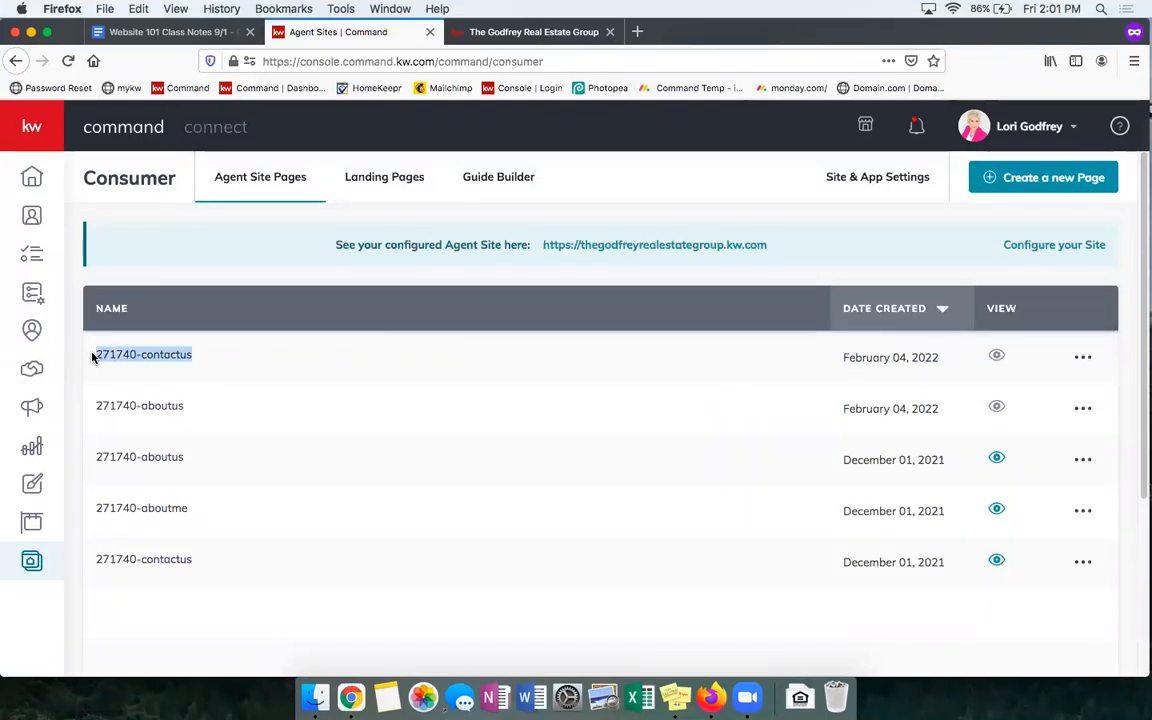
{"action": "left_click", "coordinate": [1085, 362]}
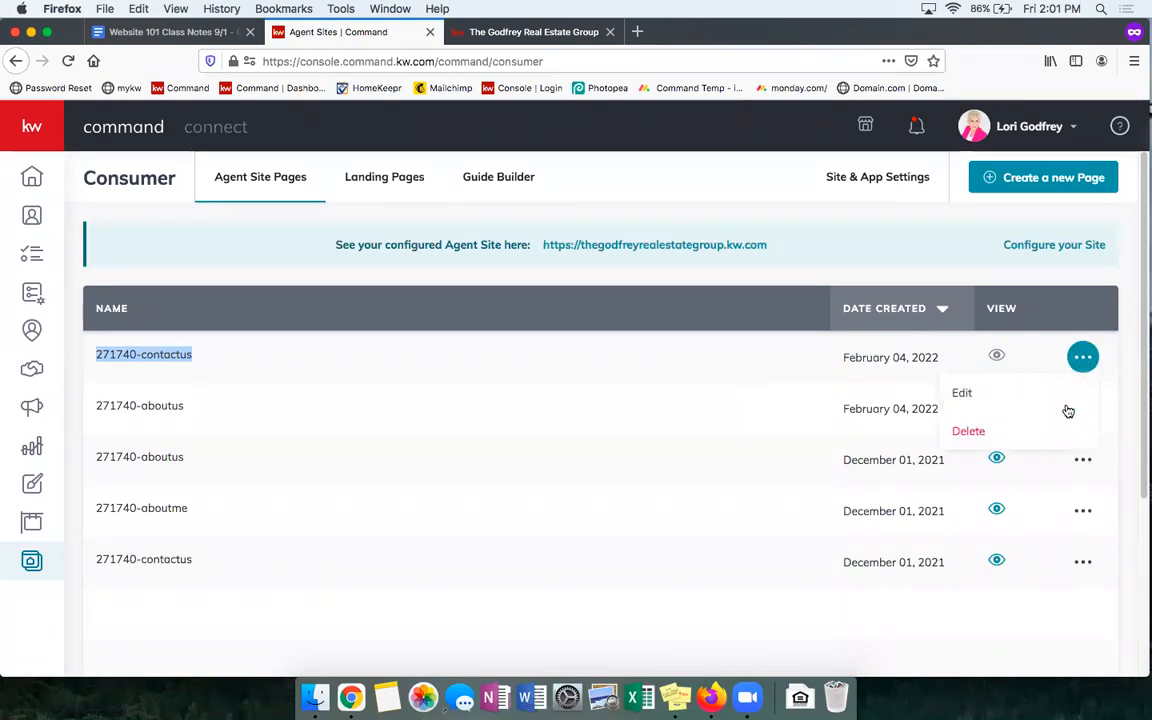
{"action": "left_click", "coordinate": [1083, 358]}
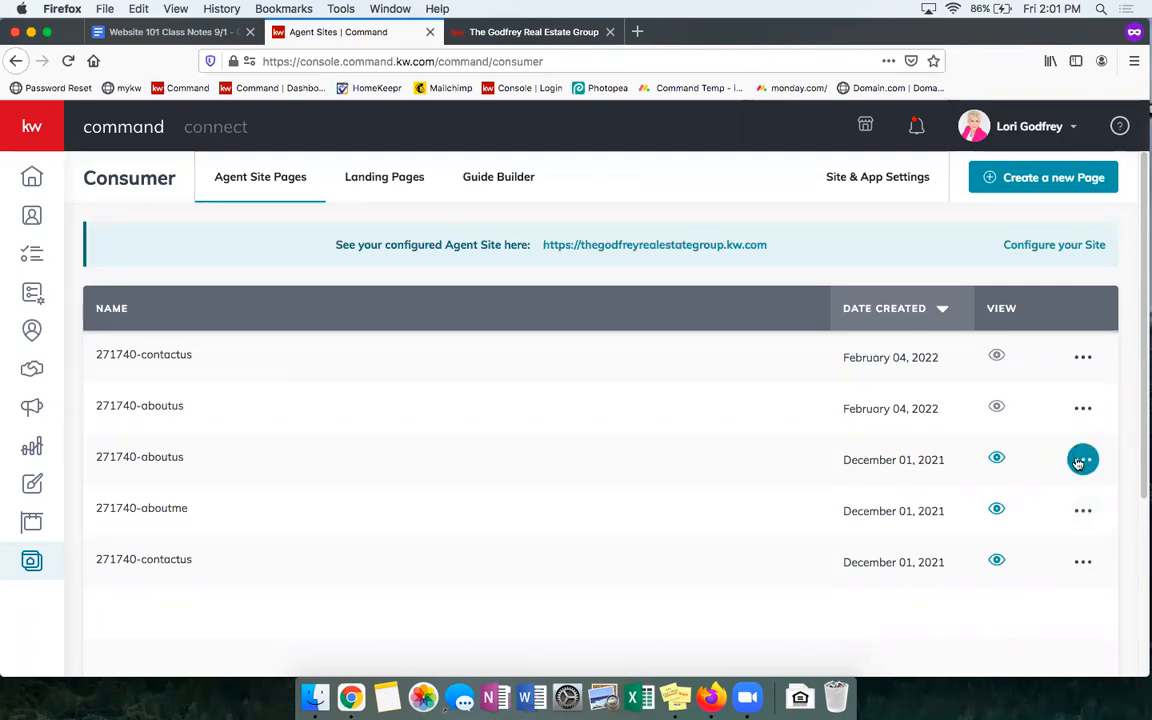
- Open the aboutme page for editing and bring up the configuration of its Agent Profile widget
{"action": "left_click", "coordinate": [1080, 516]}
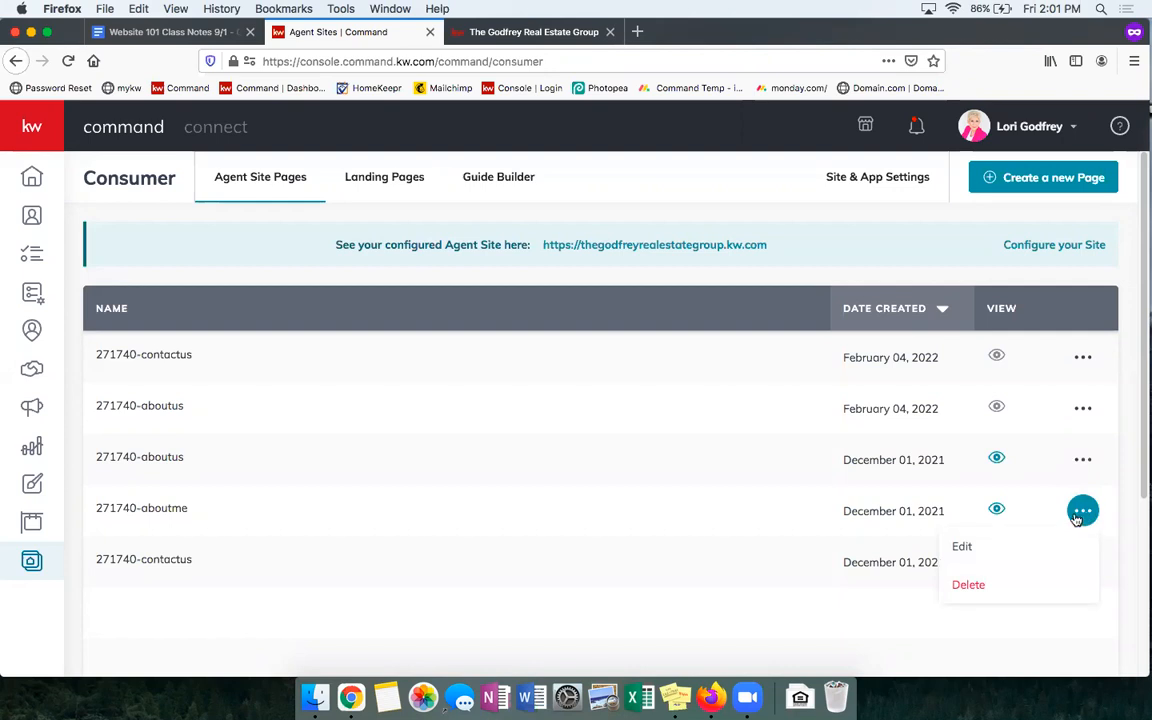
{"action": "left_click", "coordinate": [1012, 548]}
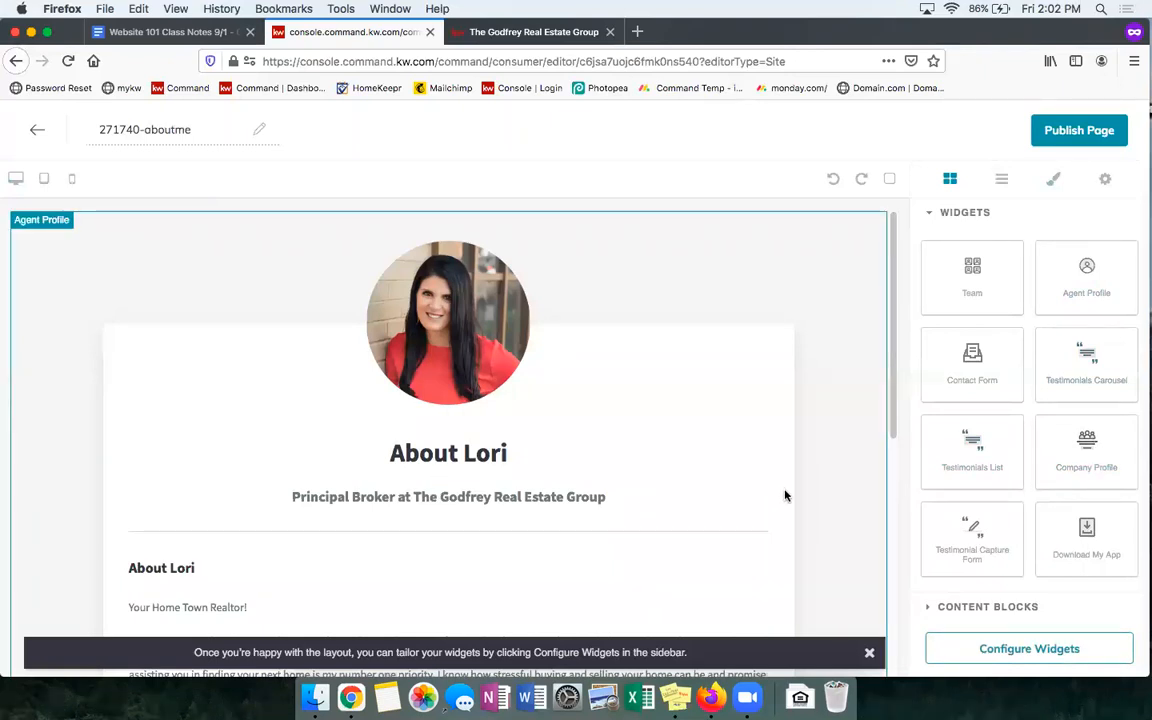
{"action": "left_click", "coordinate": [1031, 650]}
{"action": "right_click", "coordinate": [1031, 650]}
{"action": "left_click", "coordinate": [1085, 421]}
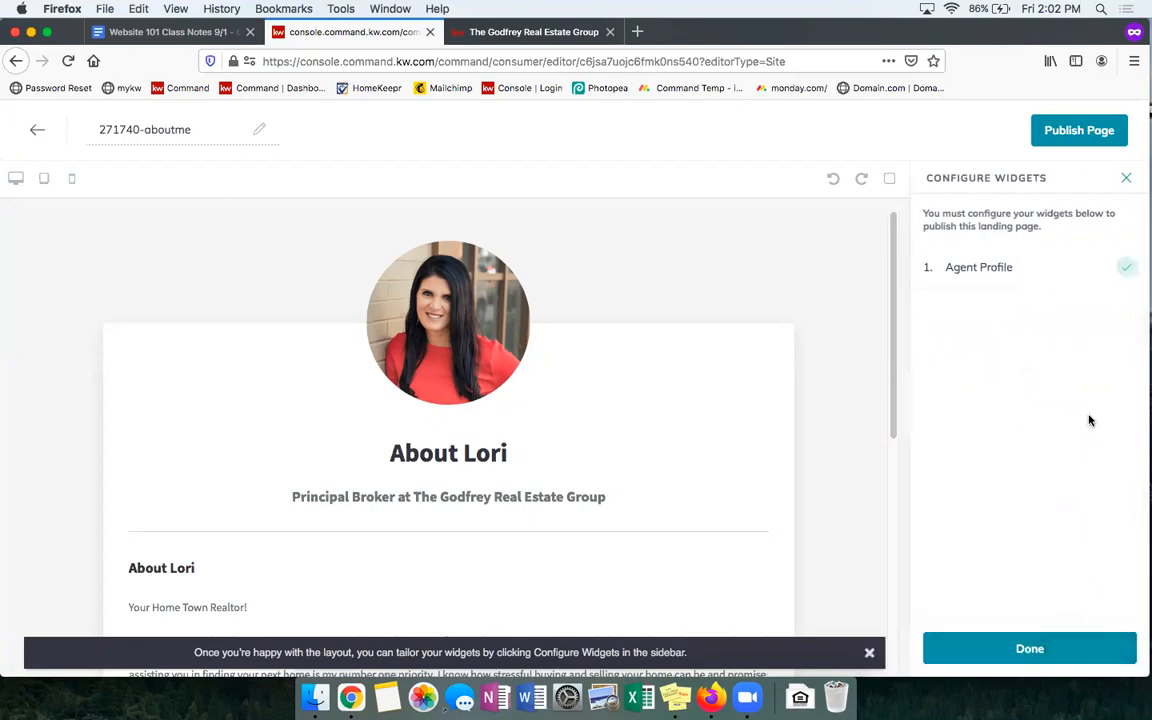
{"action": "left_click", "coordinate": [1021, 272]}
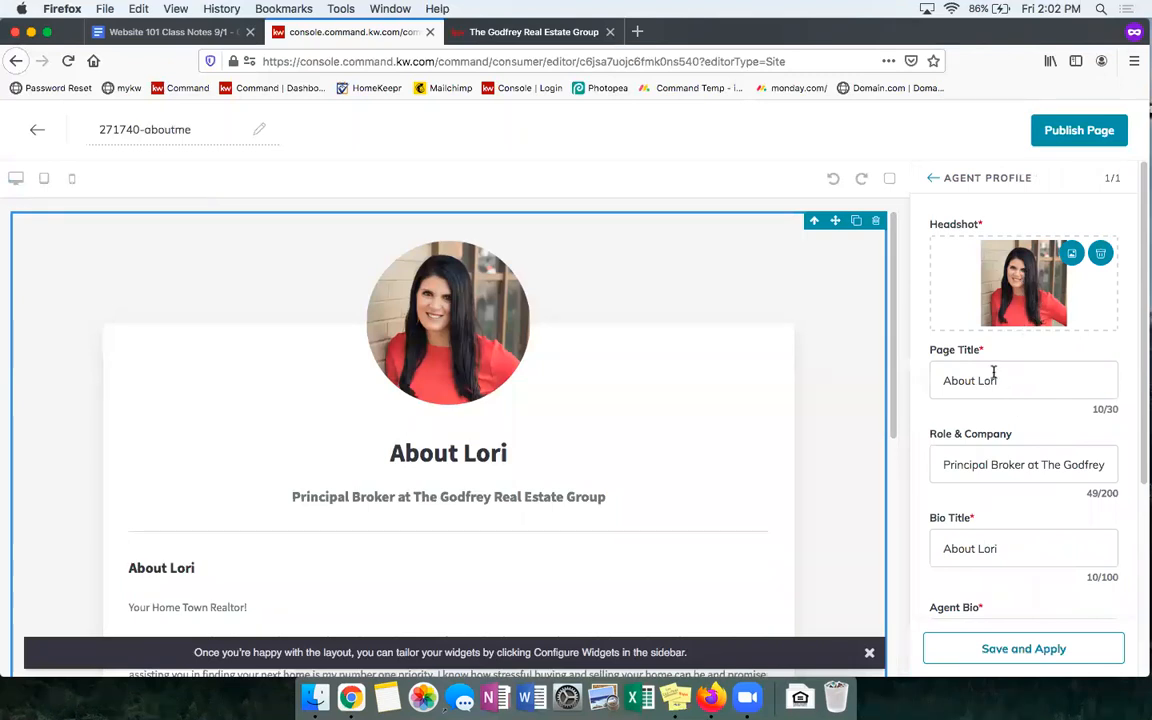
- Review the Agent Profile fields, from the headshot and page title through the agent bio and contact details
{"action": "scroll", "coordinate": [1052, 399], "scroll_direction": "down", "scroll_amount": 1}
{"action": "scroll", "coordinate": [1031, 386], "scroll_direction": "up", "scroll_amount": 1}
{"action": "scroll", "coordinate": [1023, 376], "scroll_direction": "down", "scroll_amount": 1}
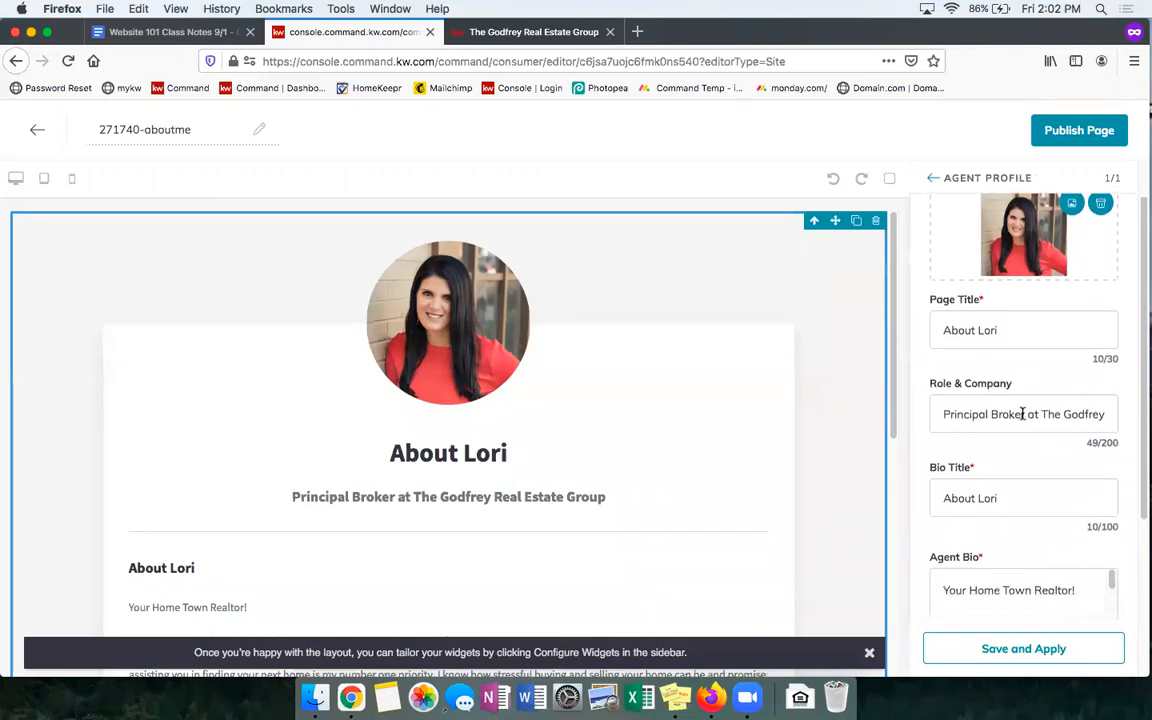
{"action": "scroll", "coordinate": [985, 412], "scroll_direction": "down", "scroll_amount": 1}
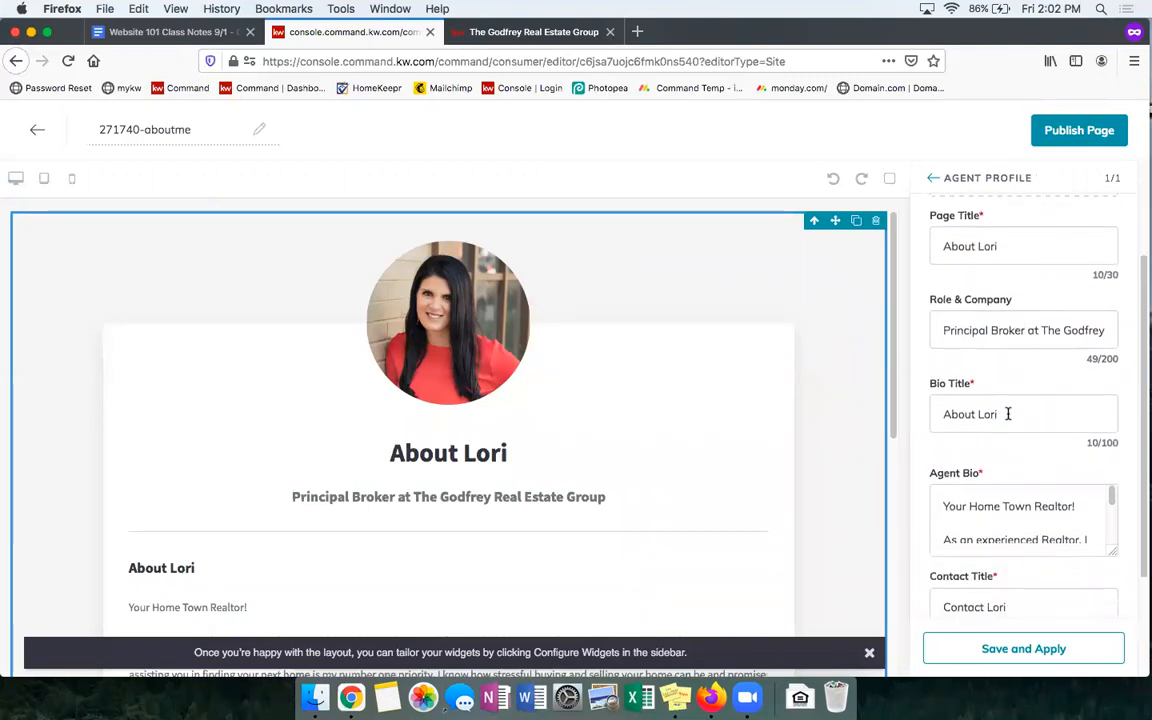
{"action": "scroll", "coordinate": [1010, 430], "scroll_direction": "down", "scroll_amount": 2}
{"action": "scroll", "coordinate": [1010, 422], "scroll_direction": "down", "scroll_amount": 6}
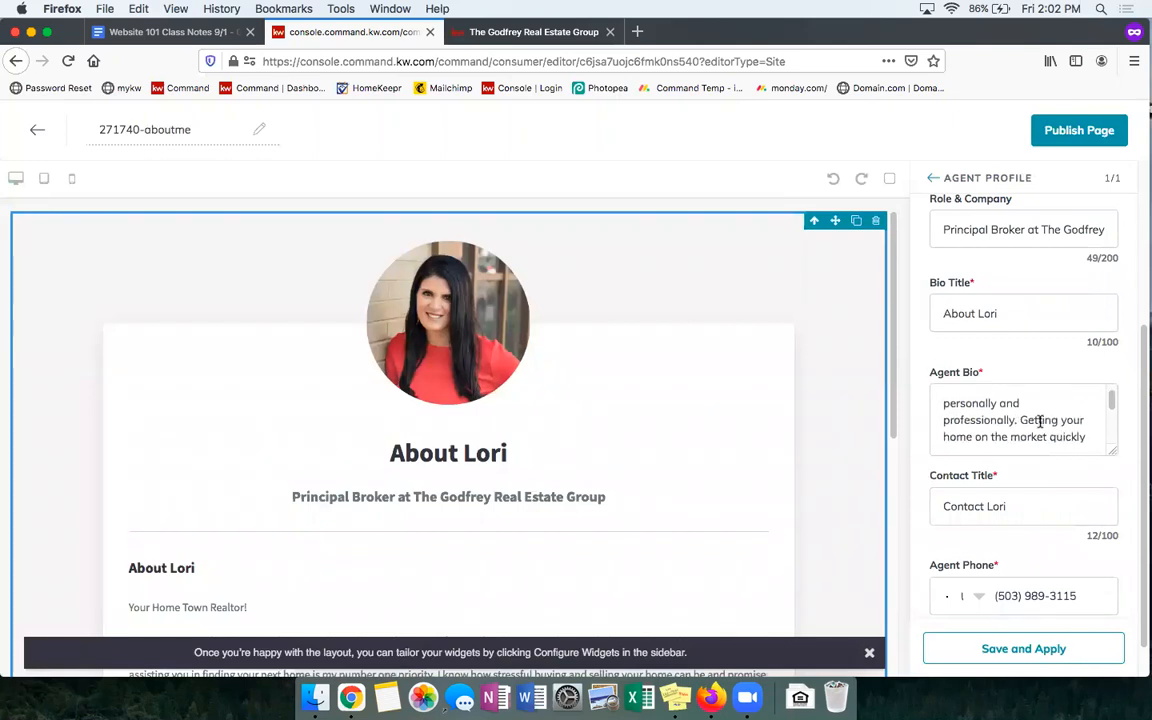
- Check the contact title and the remaining contact fields of the Agent Profile widget, and save and apply its configuration
{"action": "scroll", "coordinate": [1038, 415], "scroll_direction": "down", "scroll_amount": 1}
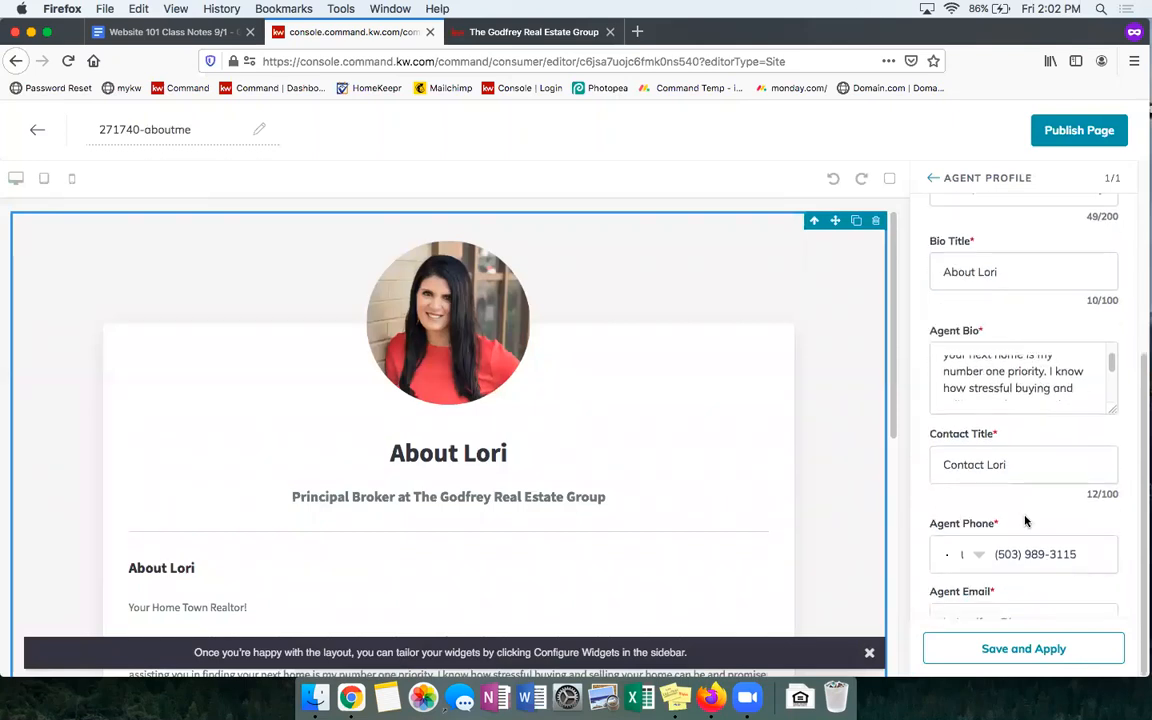
{"action": "left_click", "coordinate": [1030, 466]}
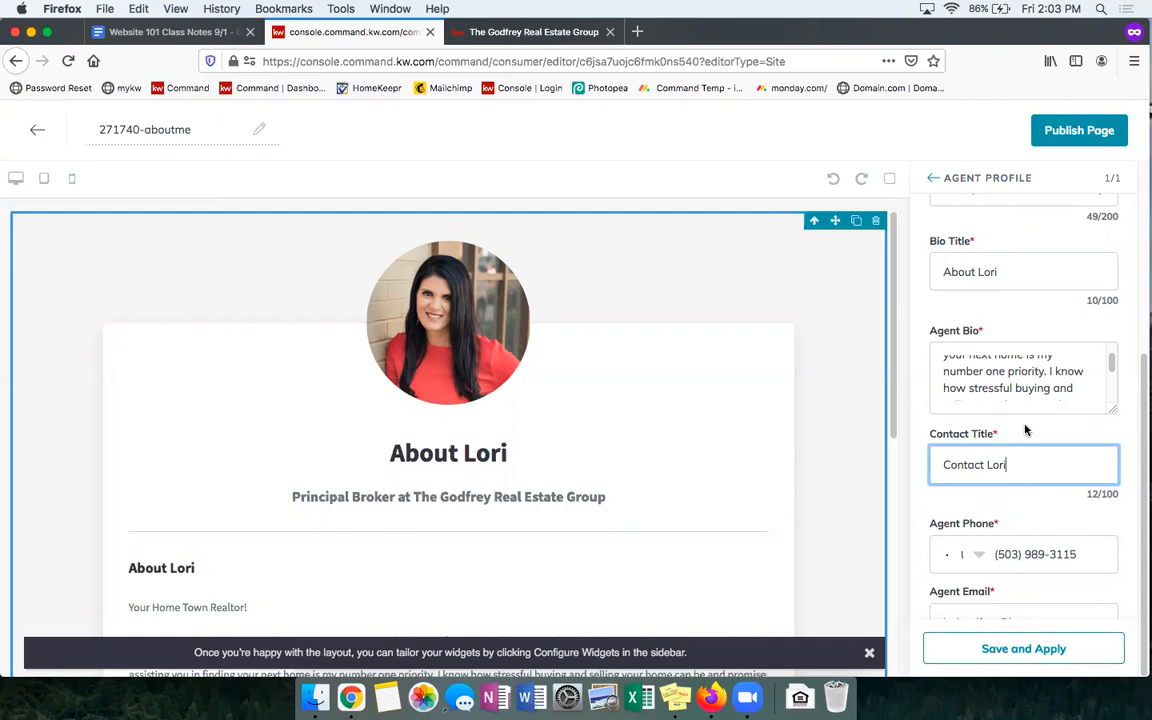
{"action": "scroll", "coordinate": [1053, 511], "scroll_direction": "up", "scroll_amount": 2}
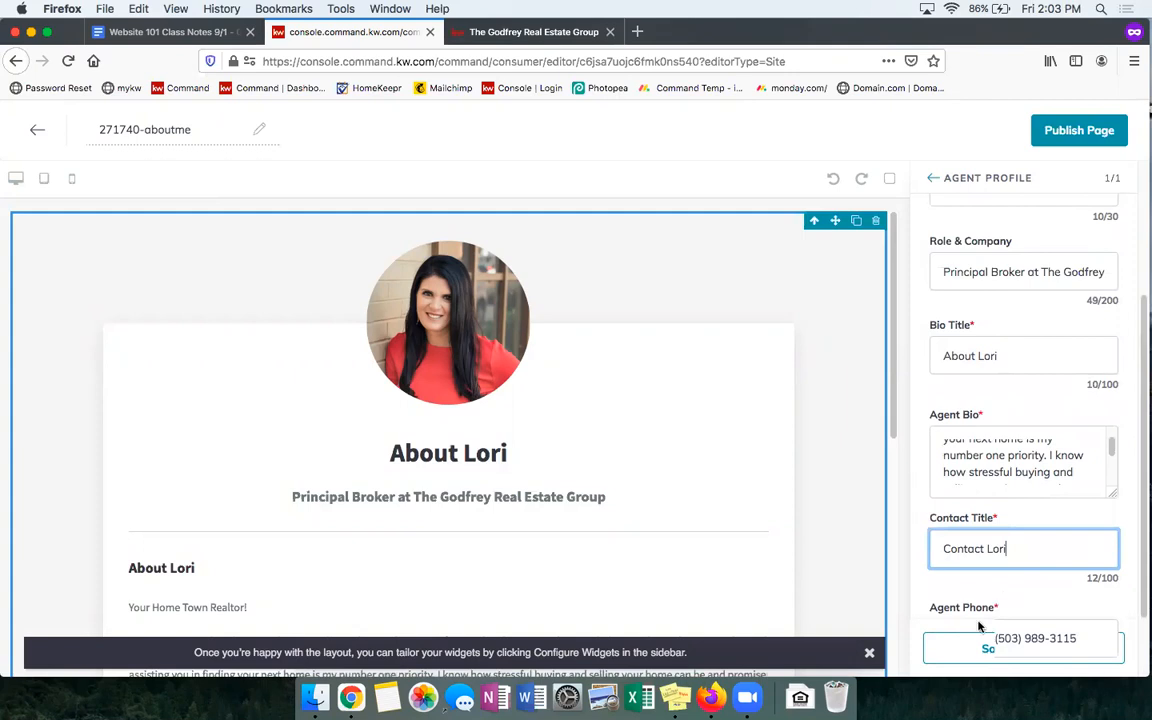
{"action": "left_click", "coordinate": [967, 645]}
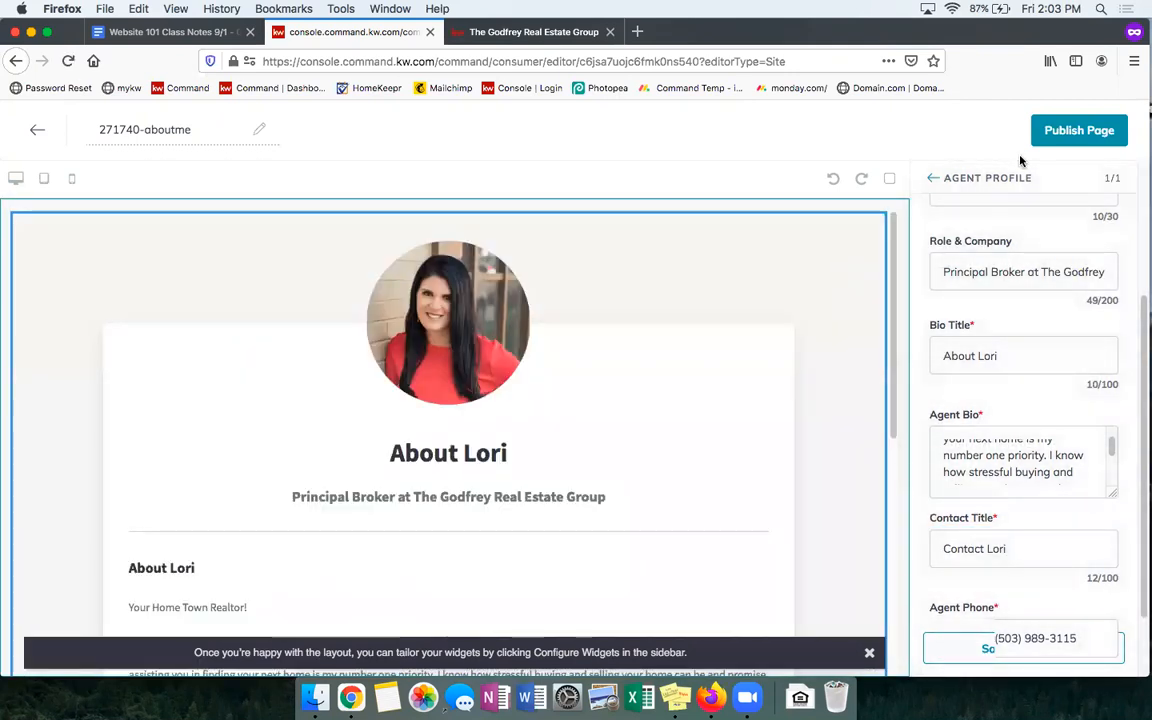
- Publish the aboutme page to the agent site and accept the redirect to Agent Site Pages
{"action": "left_click", "coordinate": [1045, 133]}
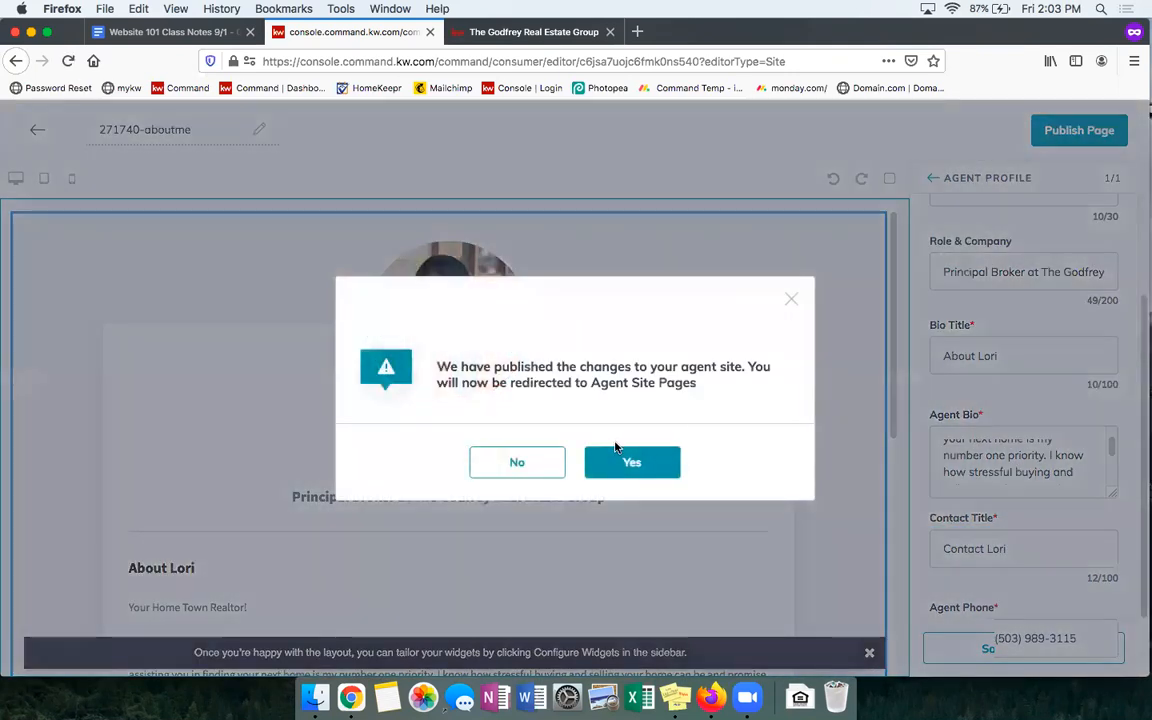
{"action": "left_click", "coordinate": [634, 463]}
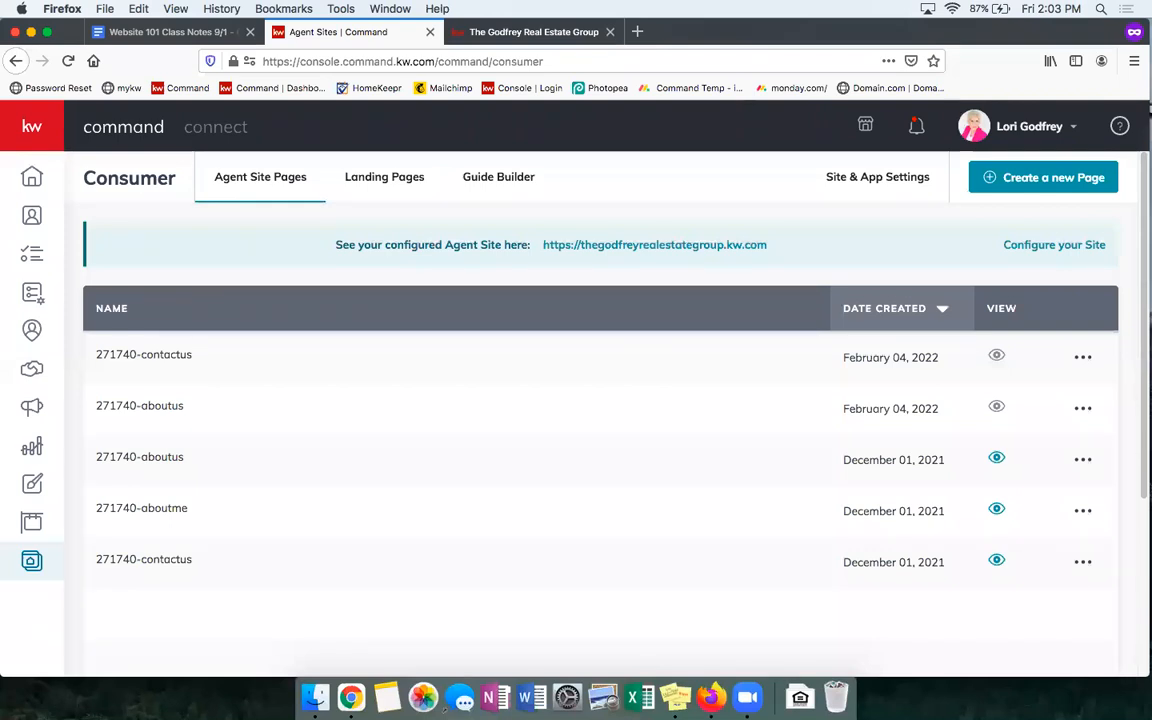
{"action": "key", "text": "super+Tab"}
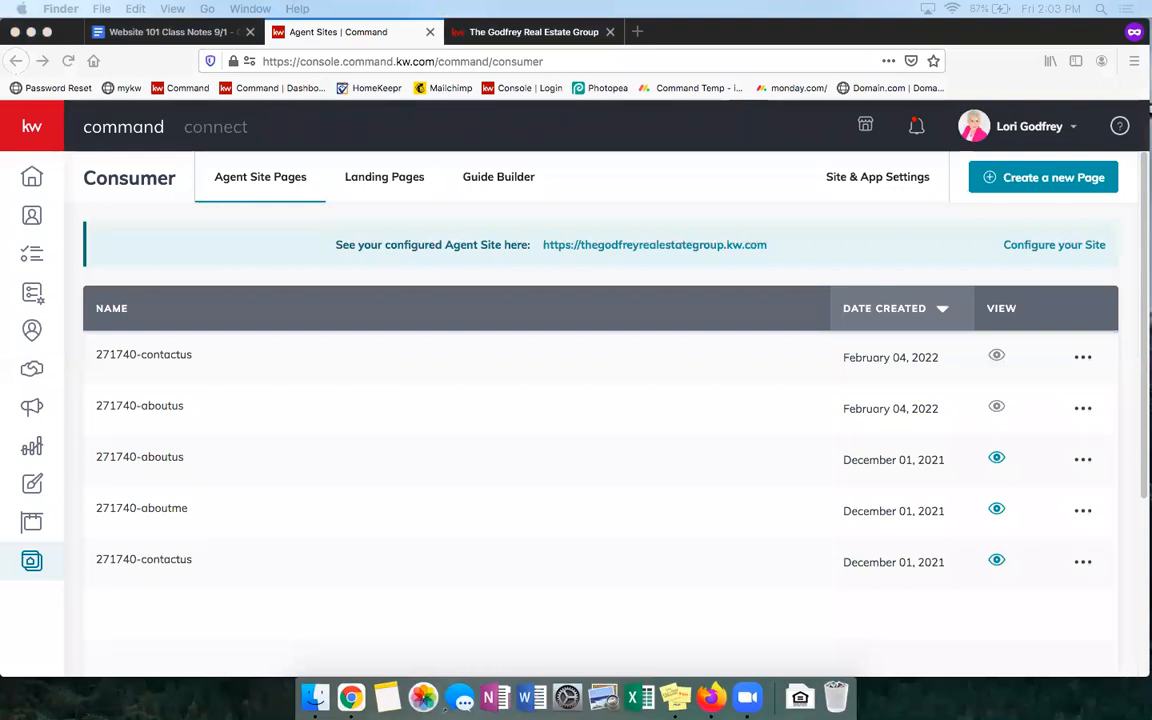